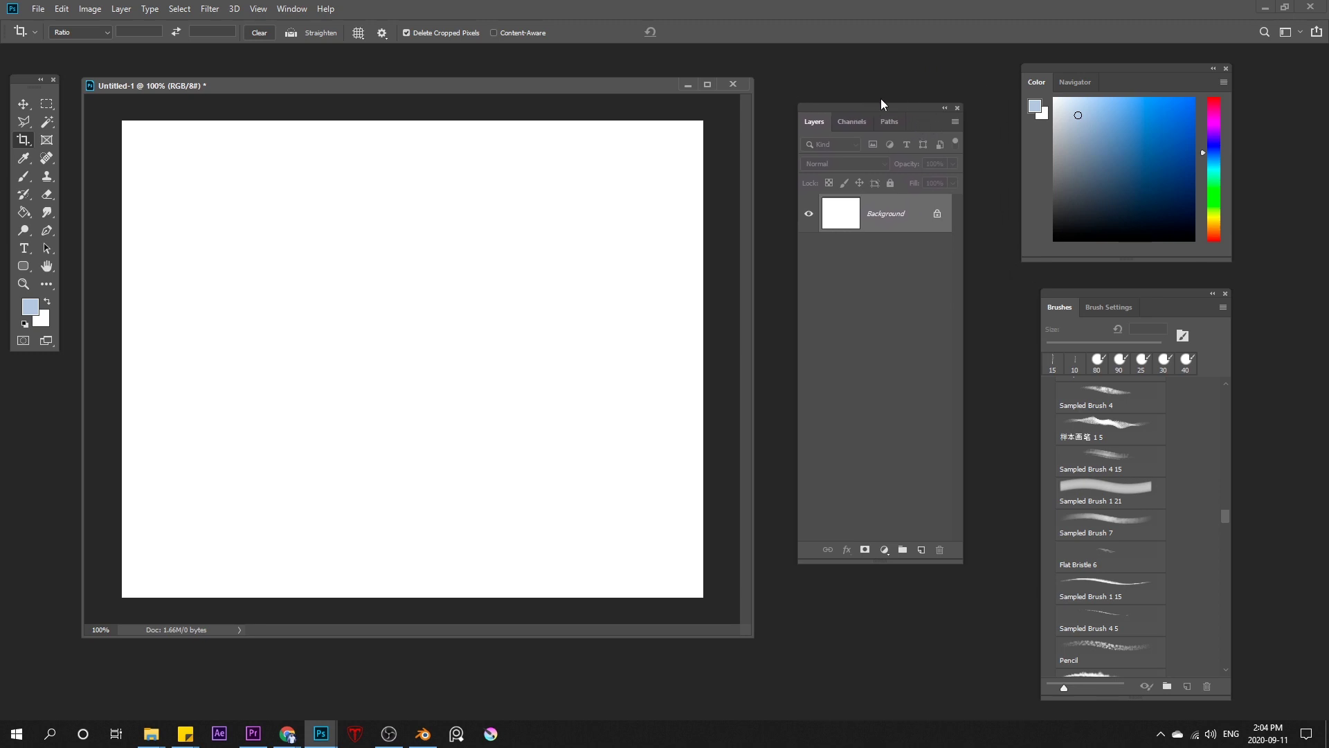
- Add a new layer above the Background and hide the Background layer
{"action": "mouse_move", "coordinate": [388, 84]}
{"action": "left_mouse_down"}
{"action": "mouse_move", "coordinate": [395, 98]}
{"action": "mouse_move", "coordinate": [402, 86]}
{"action": "left_mouse_up"}
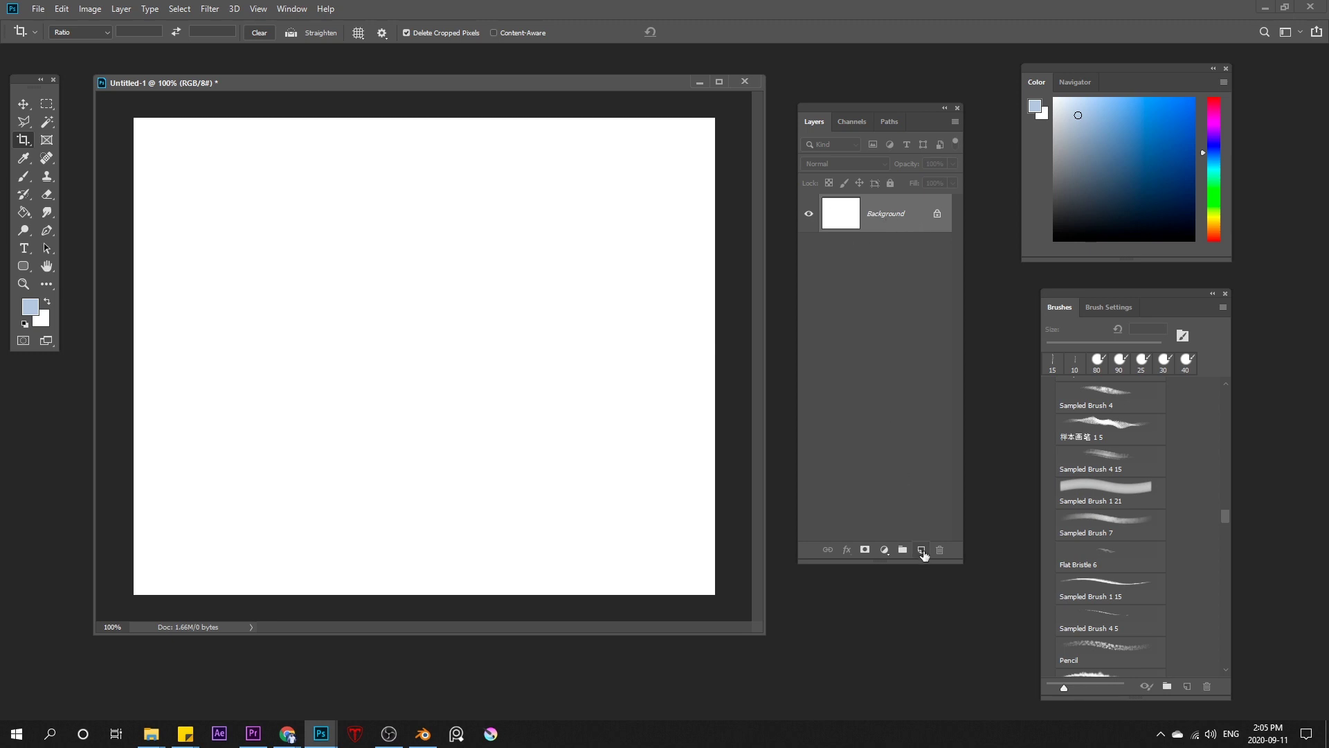
{"action": "left_click", "coordinate": [922, 551]}
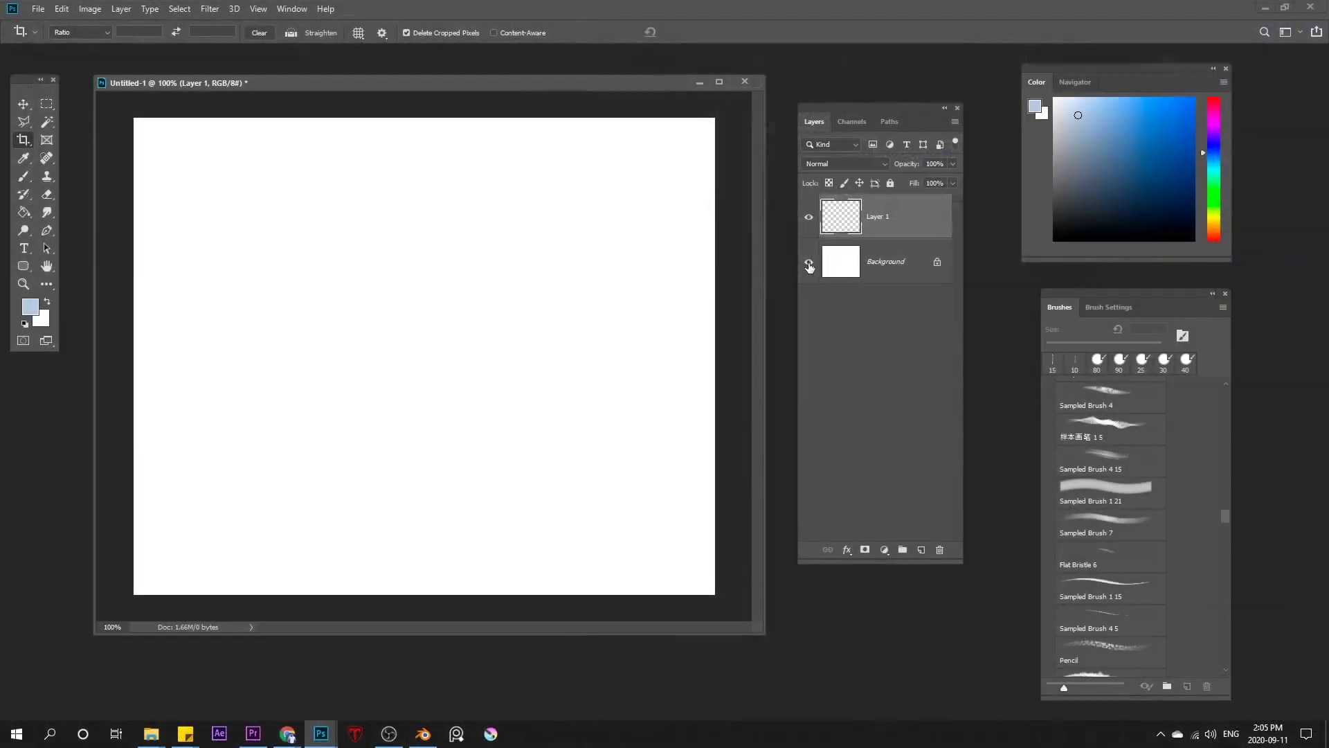
{"action": "left_click", "coordinate": [705, 362]}
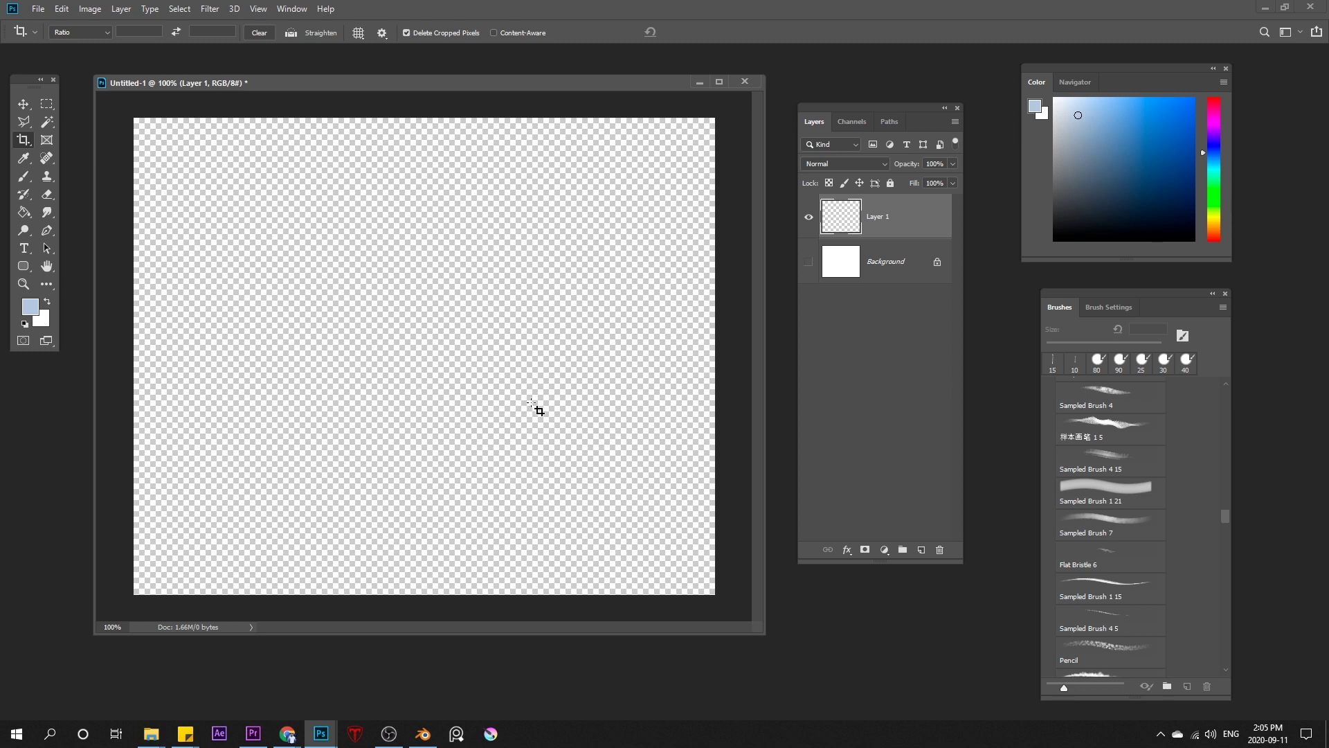
- Paint a large light-blue zigzag on Layer 1 with the Tapered Flat brush at 30 px
{"action": "key", "text": "b"}
{"action": "mouse_move", "coordinate": [1226, 516]}
{"action": "left_mouse_down"}
{"action": "mouse_move", "coordinate": [1229, 456]}
{"action": "mouse_move", "coordinate": [1227, 636]}
{"action": "left_mouse_up"}
{"action": "left_click", "coordinate": [1106, 536]}
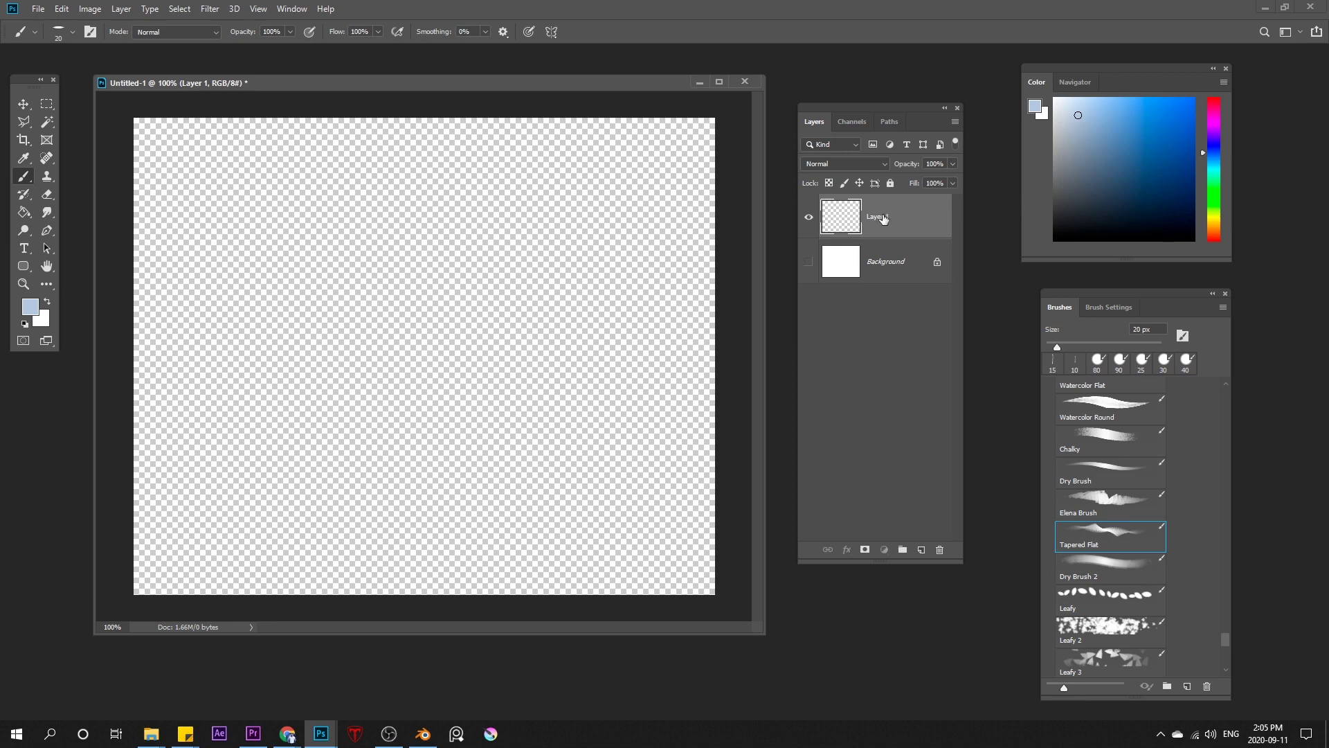
{"action": "mouse_move", "coordinate": [338, 195]}
{"action": "left_mouse_down"}
{"action": "mouse_move", "coordinate": [480, 241]}
{"action": "mouse_move", "coordinate": [438, 493]}
{"action": "left_mouse_up"}
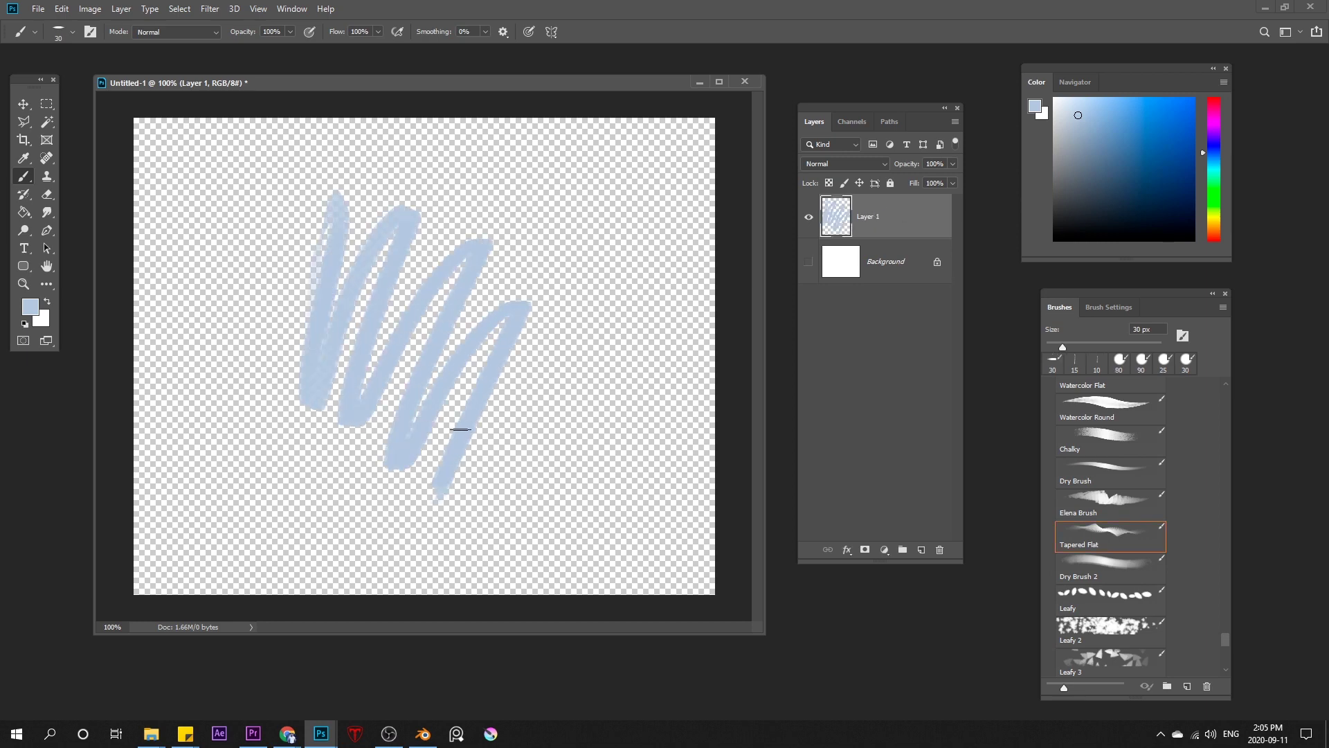
- Set the layer thumbnails to the medium size and have them show the entire document
{"action": "left_click", "coordinate": [956, 121]}
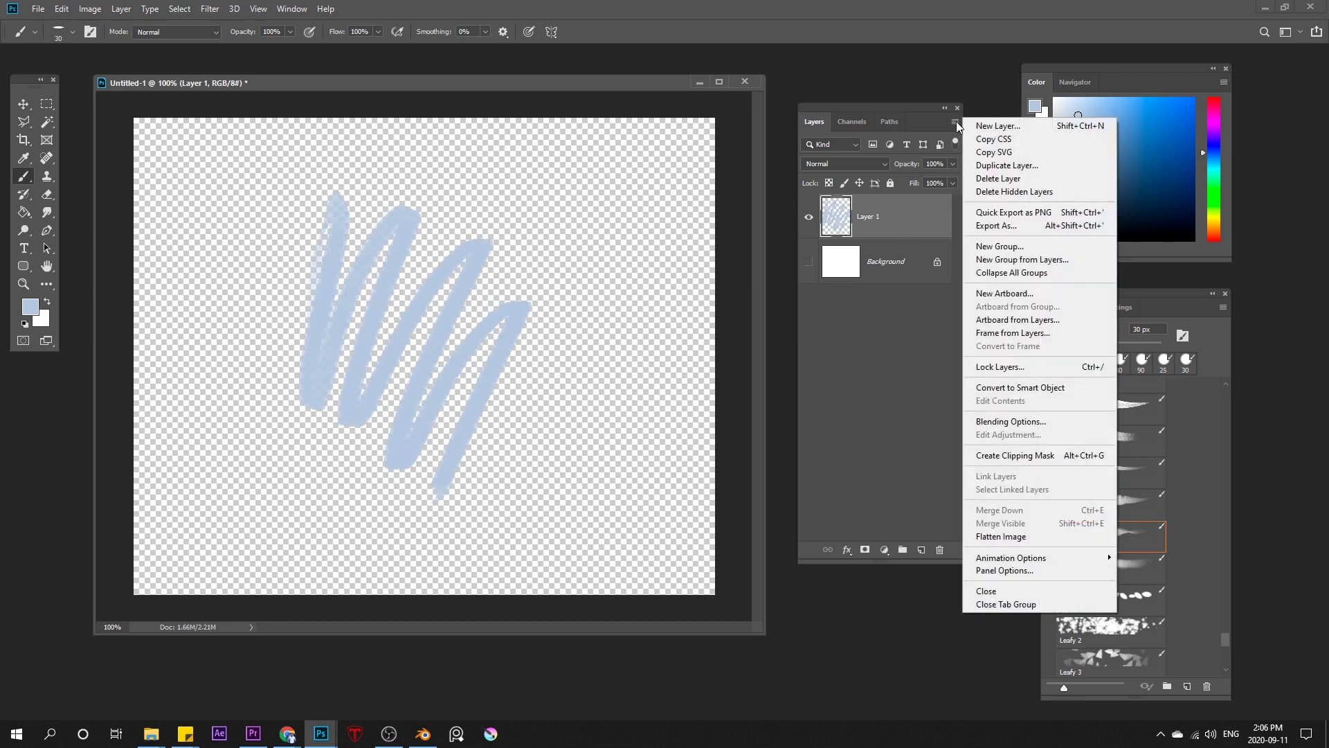
{"action": "left_click", "coordinate": [1031, 571]}
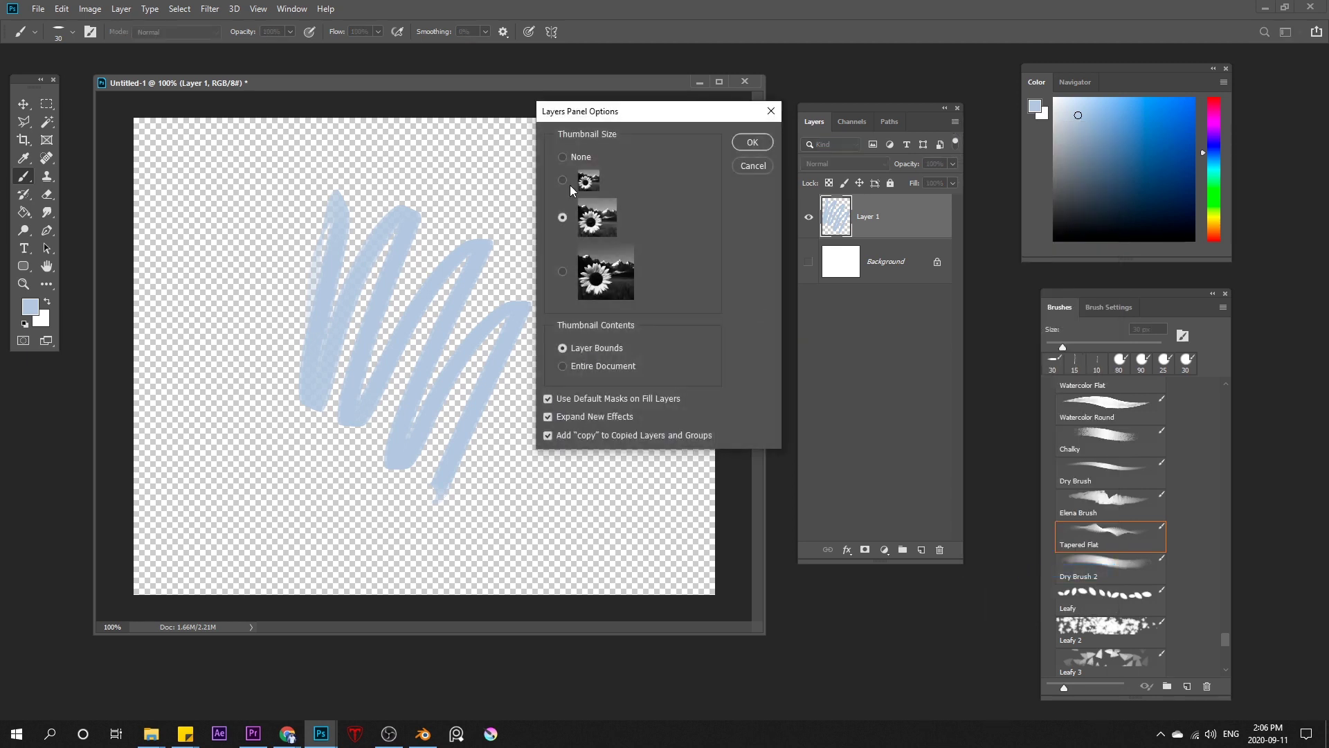
{"action": "left_click", "coordinate": [563, 179]}
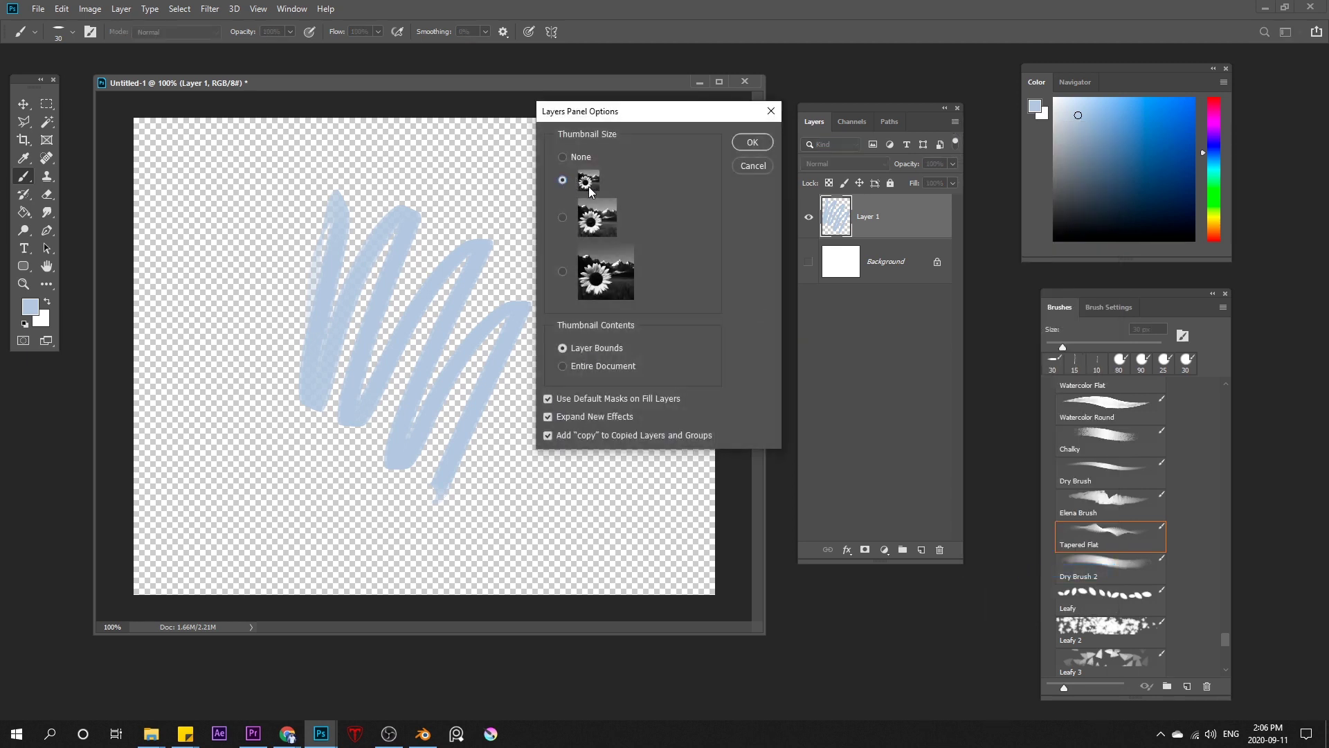
{"action": "left_click", "coordinate": [563, 218]}
{"action": "left_click", "coordinate": [560, 362]}
{"action": "left_click", "coordinate": [580, 365]}
{"action": "left_click", "coordinate": [753, 142]}
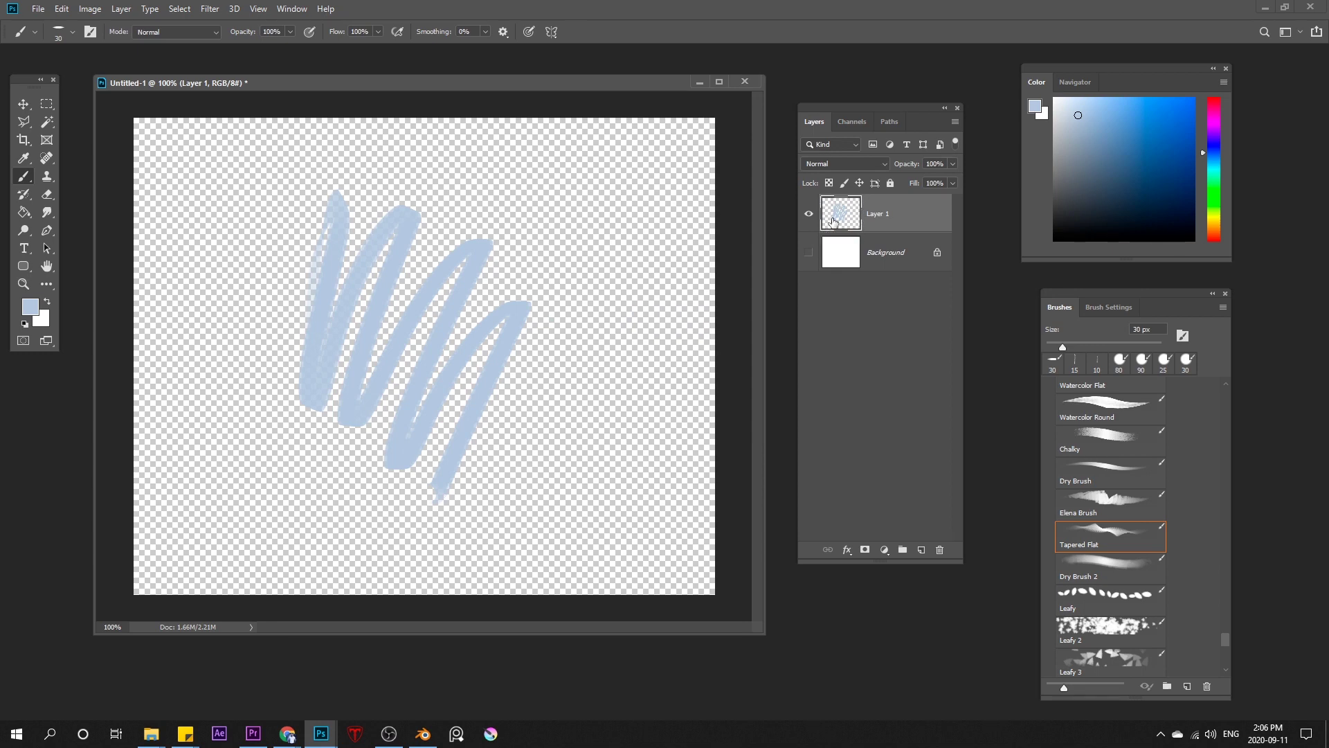
- Set the layer thumbnail contents back to Layer Bounds
{"action": "left_click", "coordinate": [956, 122]}
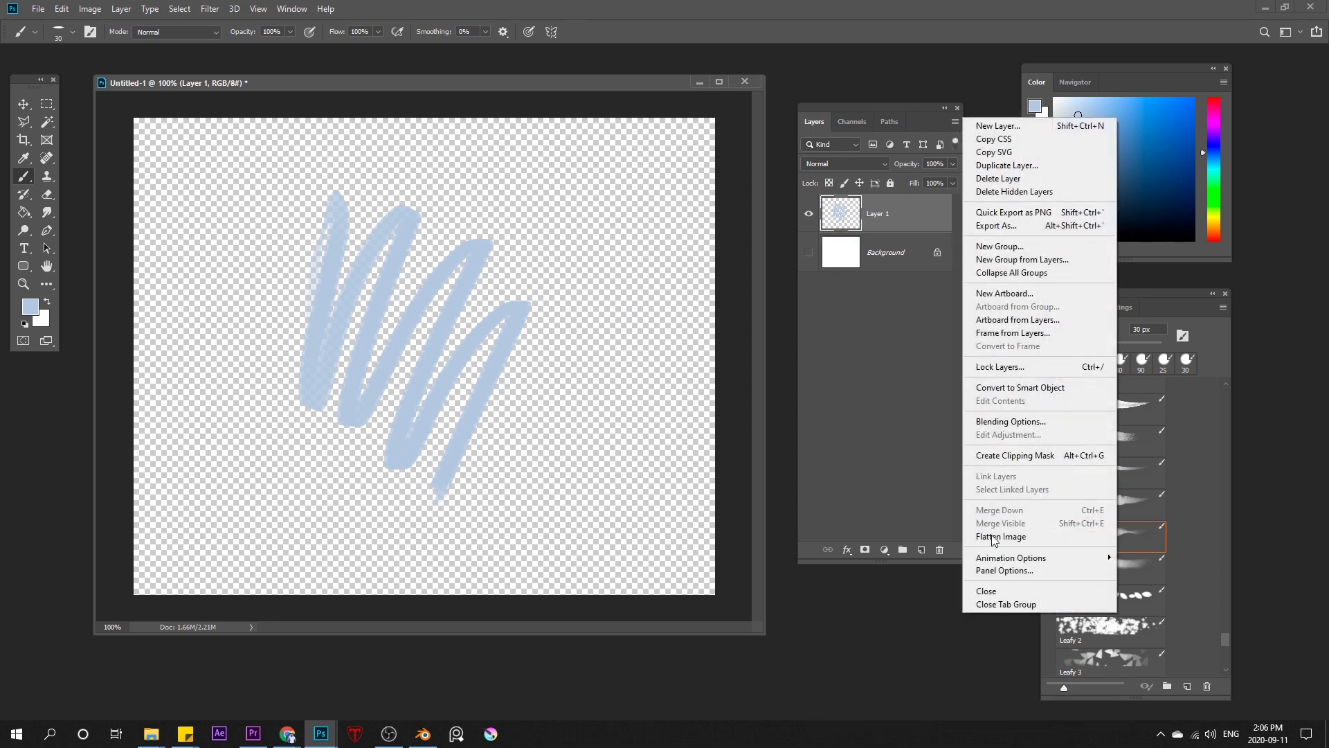
{"action": "left_click", "coordinate": [1038, 572]}
{"action": "left_click", "coordinate": [574, 349]}
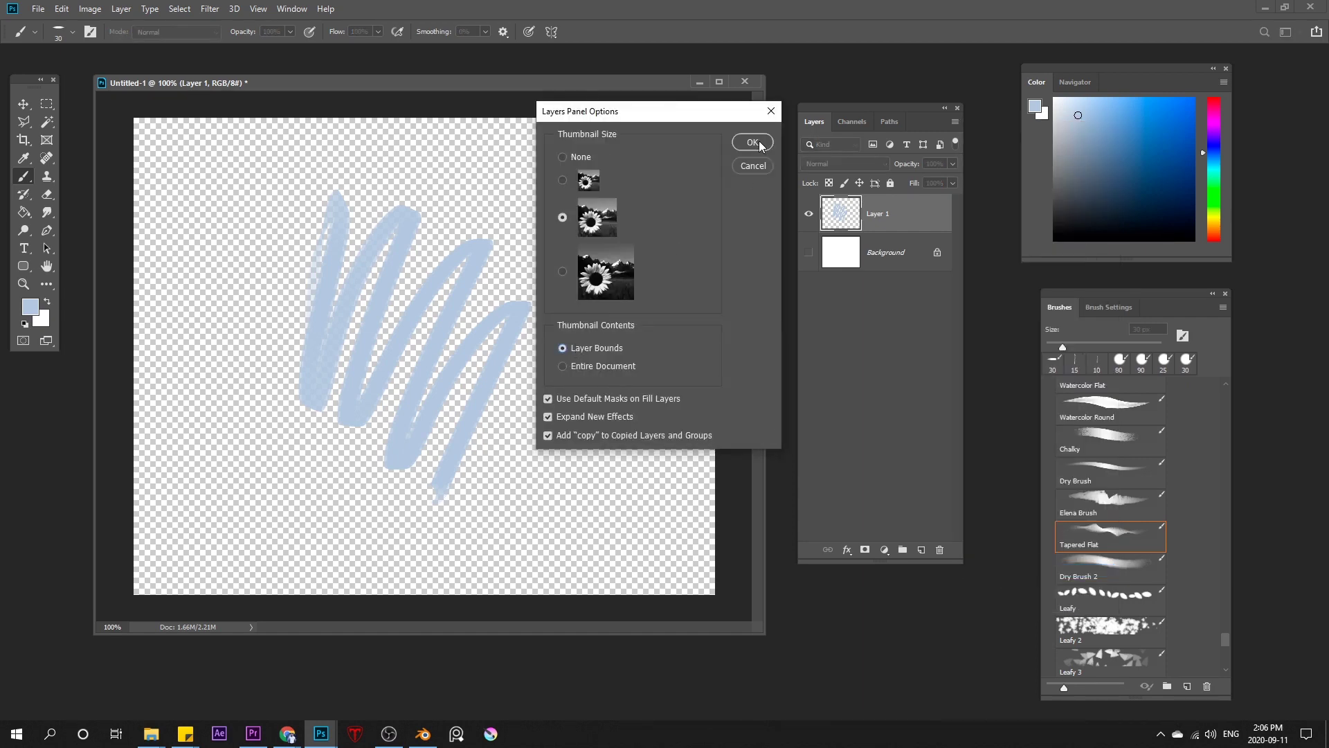
{"action": "left_click", "coordinate": [753, 142]}
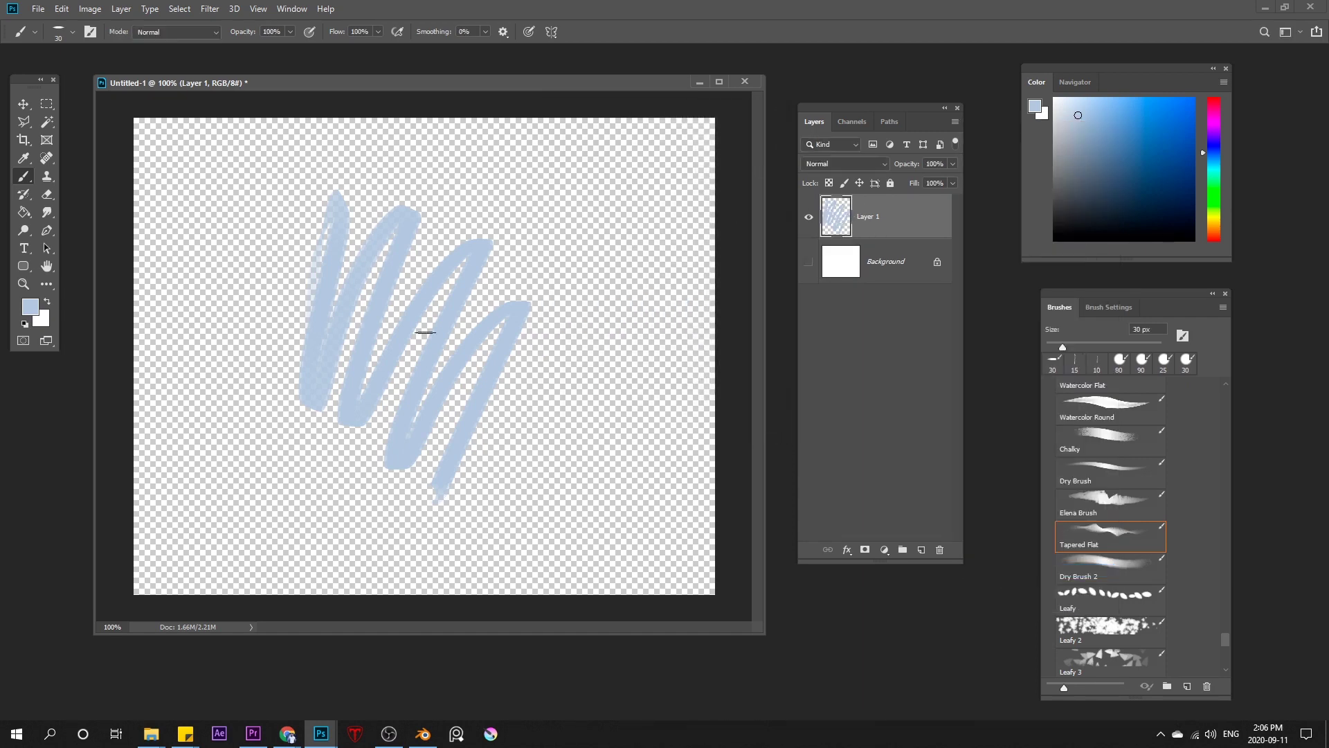
- Paint a small bright-red zigzag in the canvas's upper-right corner on Layer 1 with a 35 px brush
{"action": "left_click", "coordinate": [1216, 241]}
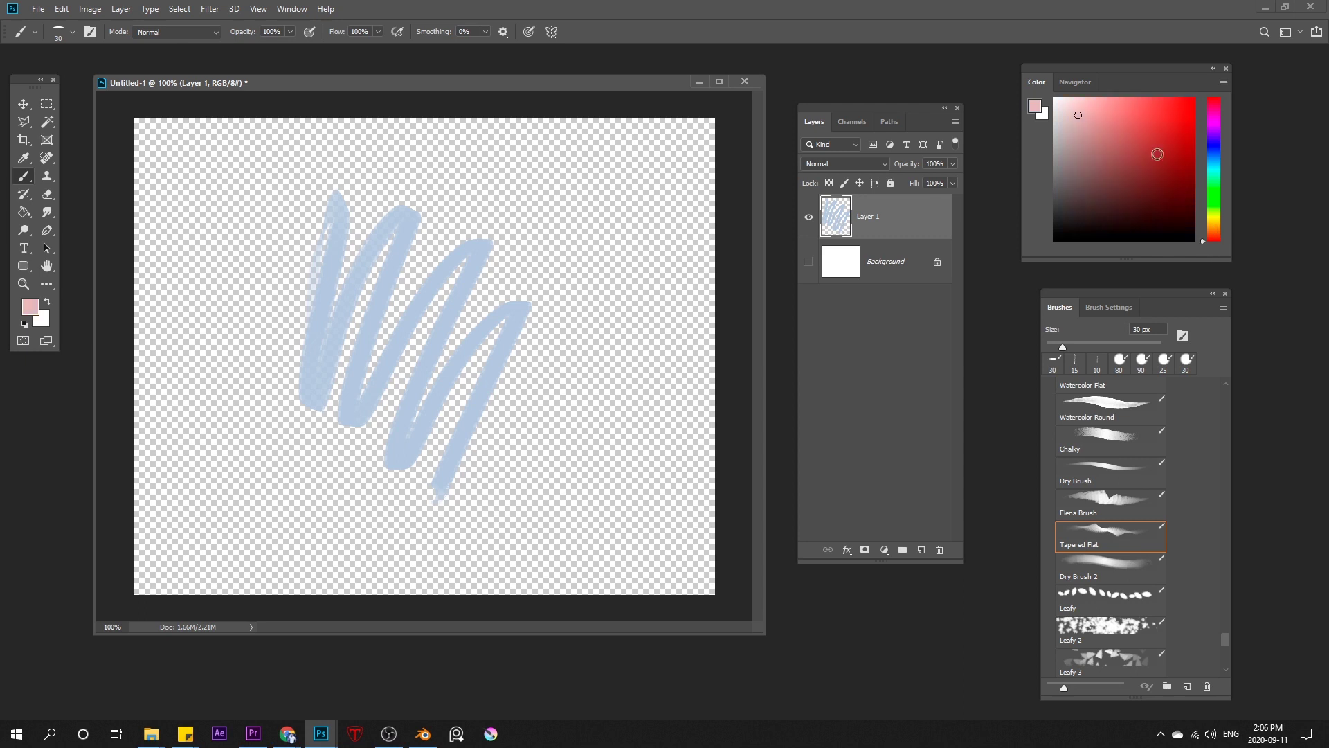
{"action": "left_click", "coordinate": [1163, 132]}
{"action": "key", "text": "]"}
{"action": "mouse_move", "coordinate": [610, 159]}
{"action": "left_mouse_down"}
{"action": "mouse_move", "coordinate": [625, 184]}
{"action": "mouse_move", "coordinate": [619, 260]}
{"action": "left_mouse_up"}
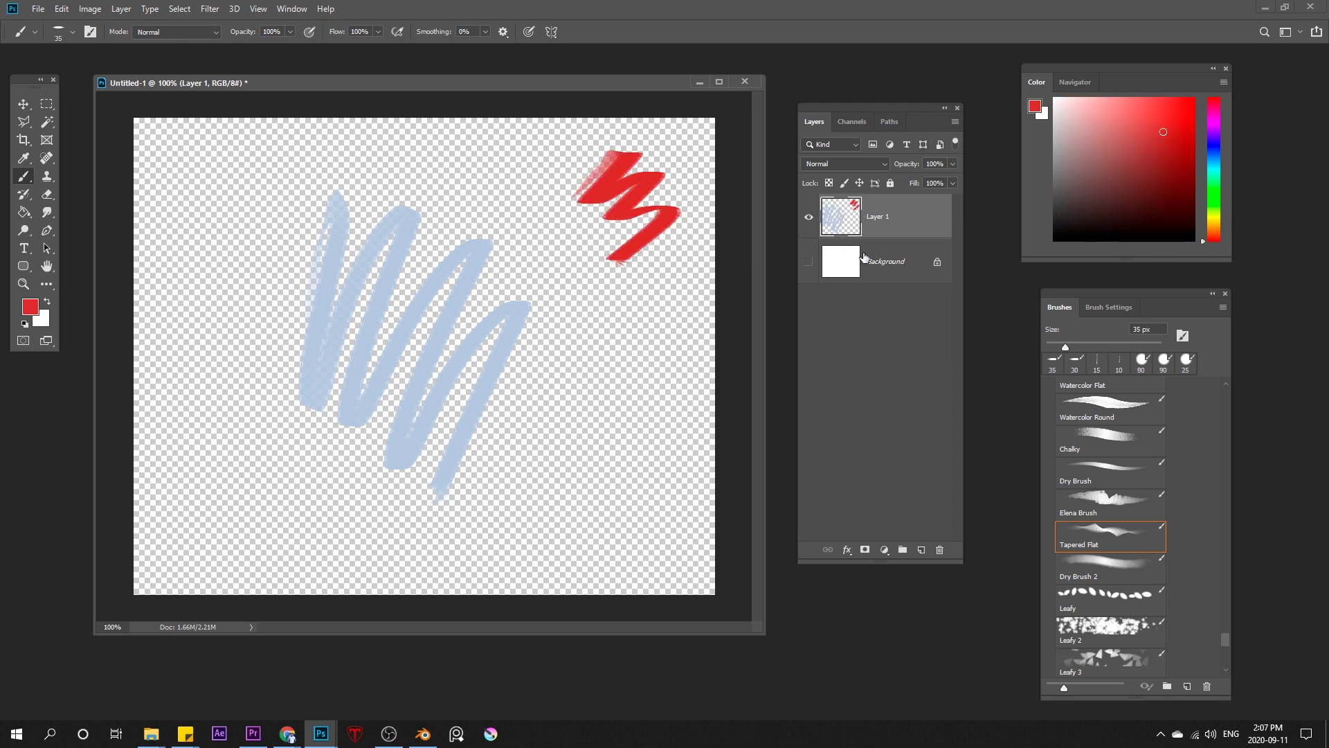
- Show the Background layer and paint a wide dark-brown zigzag across its lower half with a 40 px brush
{"action": "left_click", "coordinate": [809, 264]}
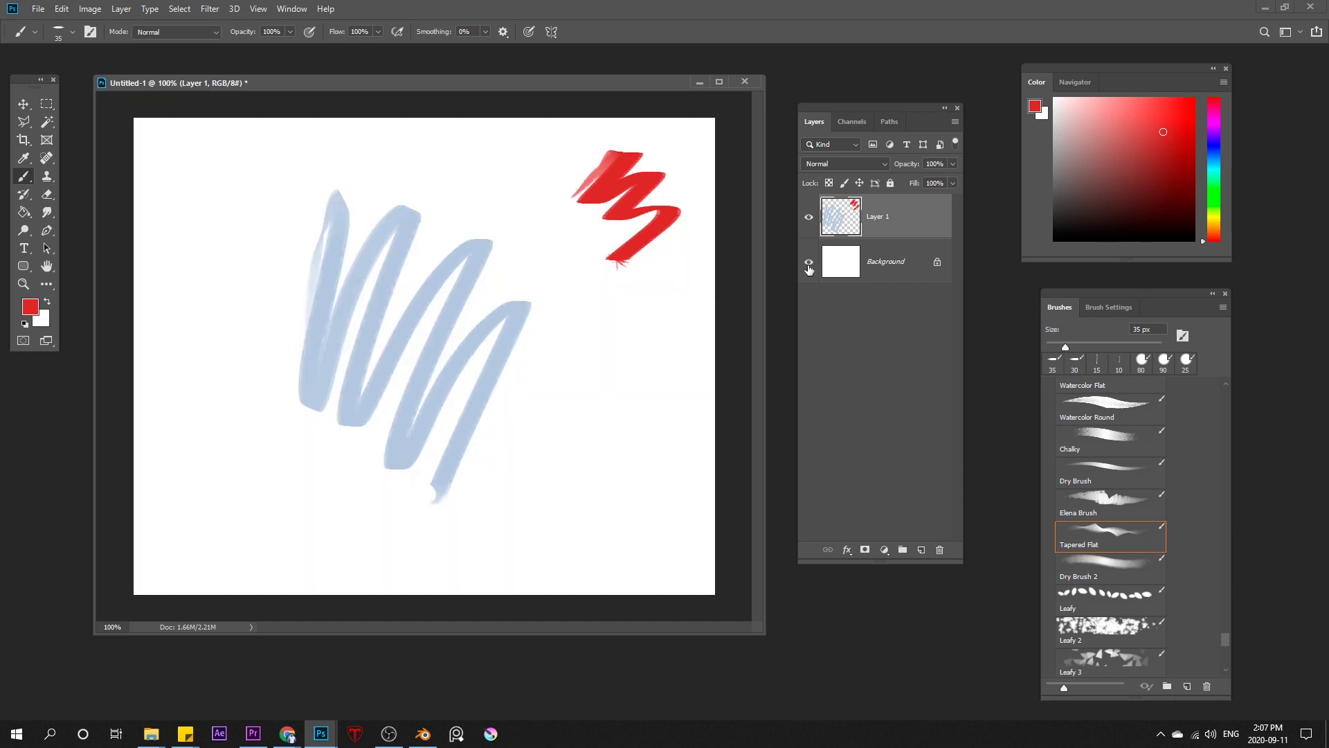
{"action": "left_click", "coordinate": [896, 265]}
{"action": "left_click", "coordinate": [1103, 209]}
{"action": "key", "text": "bracketright"}
{"action": "mouse_move", "coordinate": [262, 509]}
{"action": "left_mouse_down"}
{"action": "mouse_move", "coordinate": [394, 402]}
{"action": "mouse_move", "coordinate": [465, 521]}
{"action": "mouse_move", "coordinate": [596, 536]}
{"action": "left_mouse_up"}
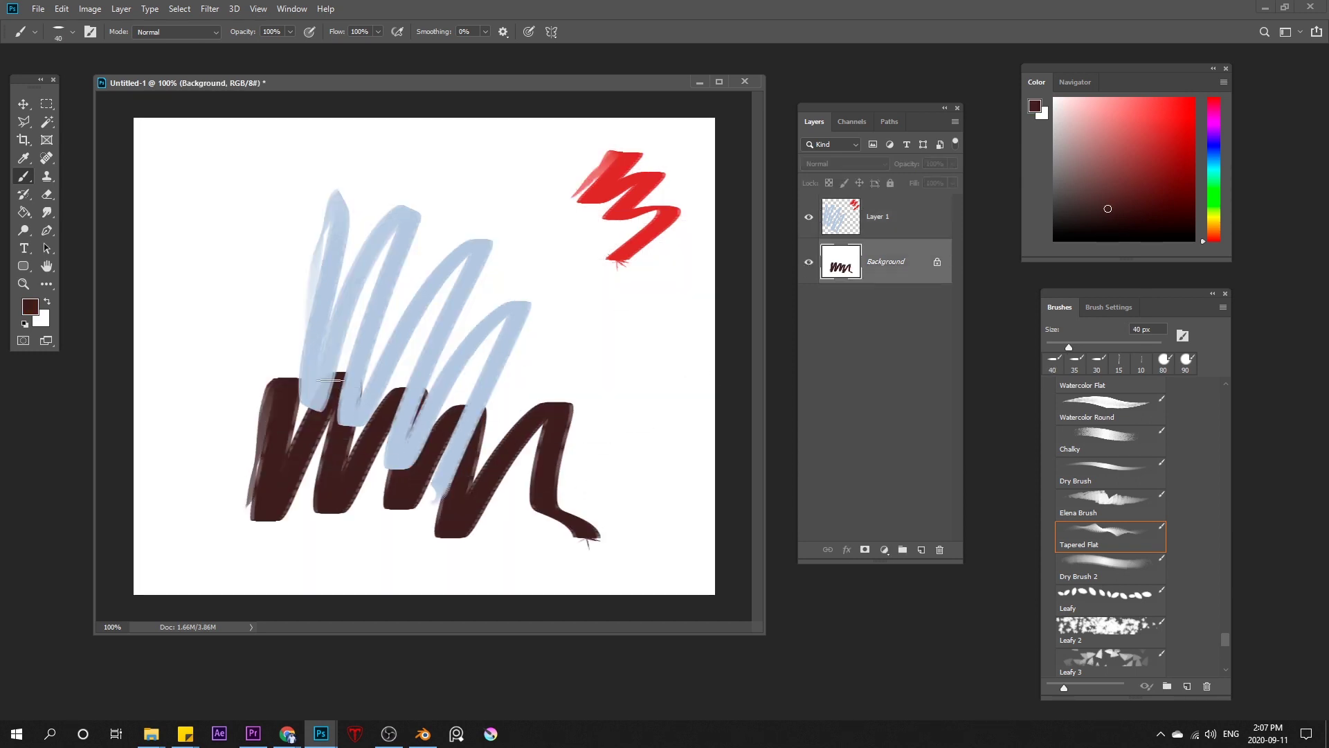
- Make Layer 1 the active layer and move its strokes a short distance to the left with the Move tool
{"action": "left_click", "coordinate": [885, 221]}
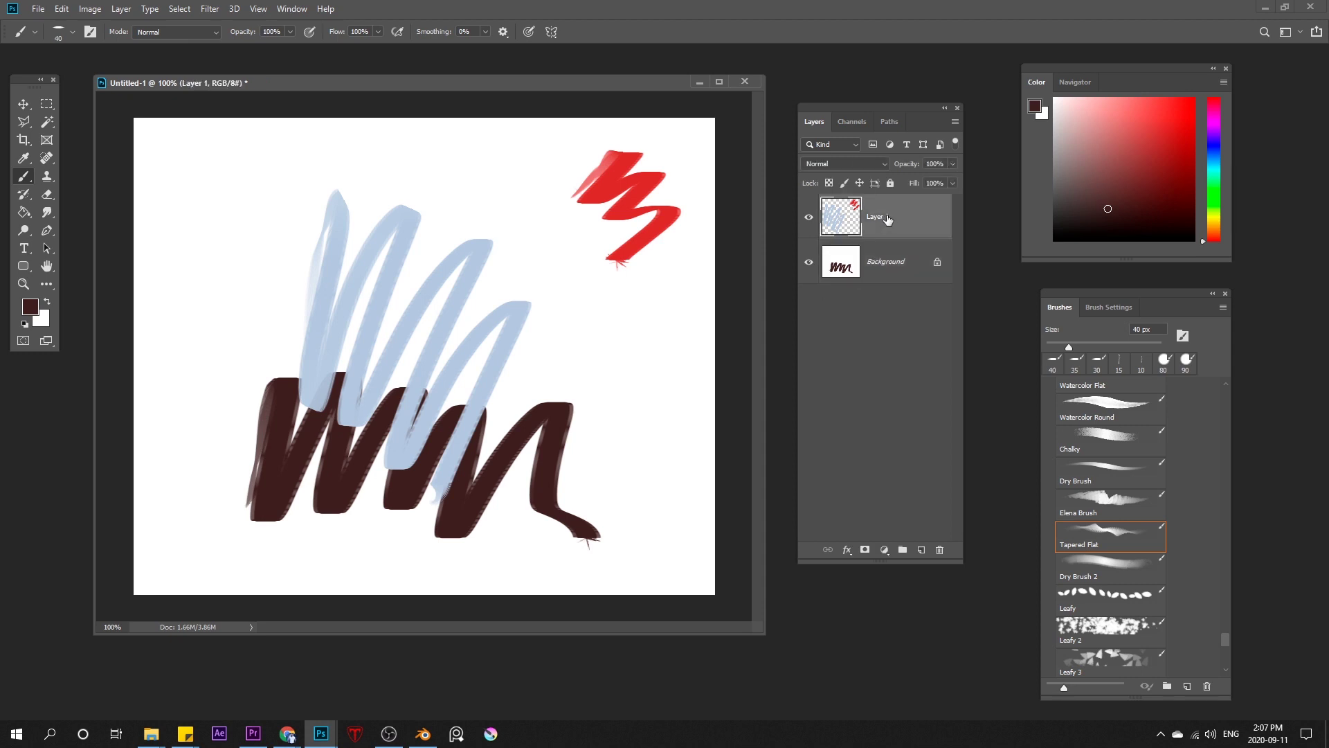
{"action": "left_click", "coordinate": [878, 265]}
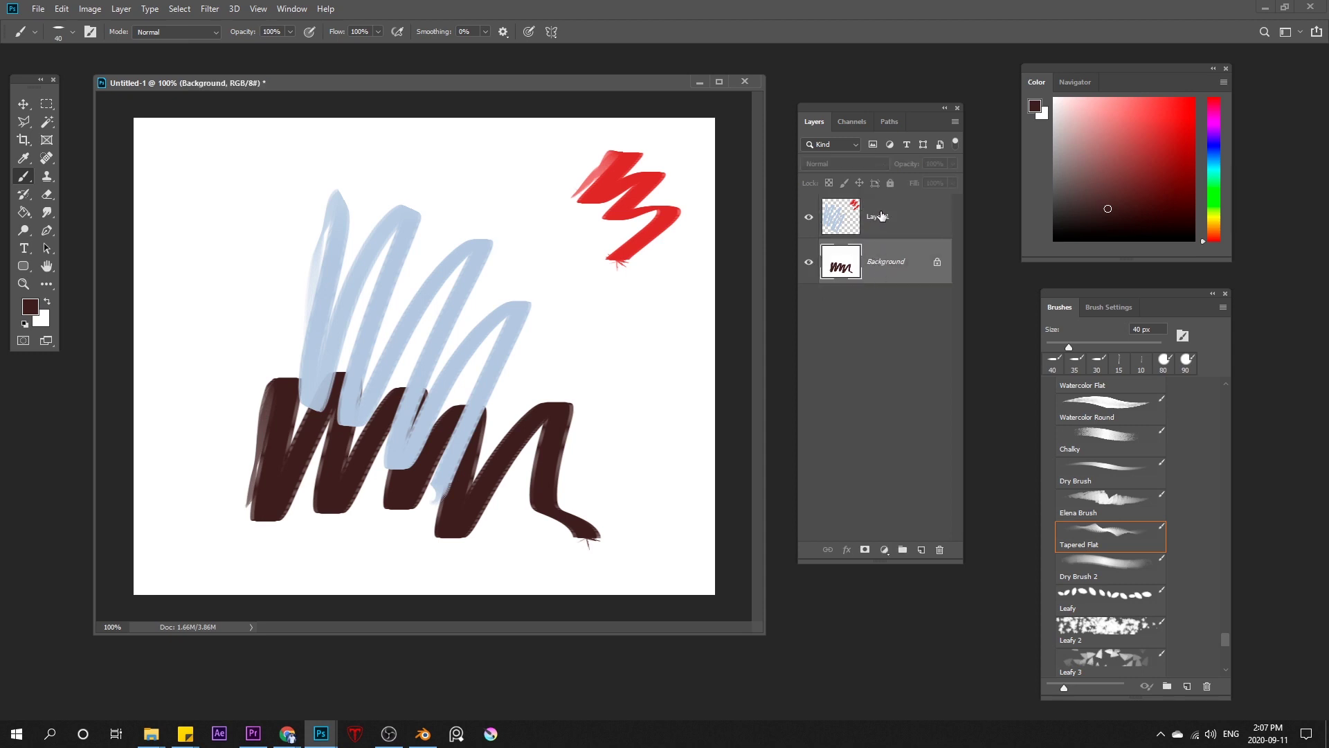
{"action": "left_click", "coordinate": [886, 218]}
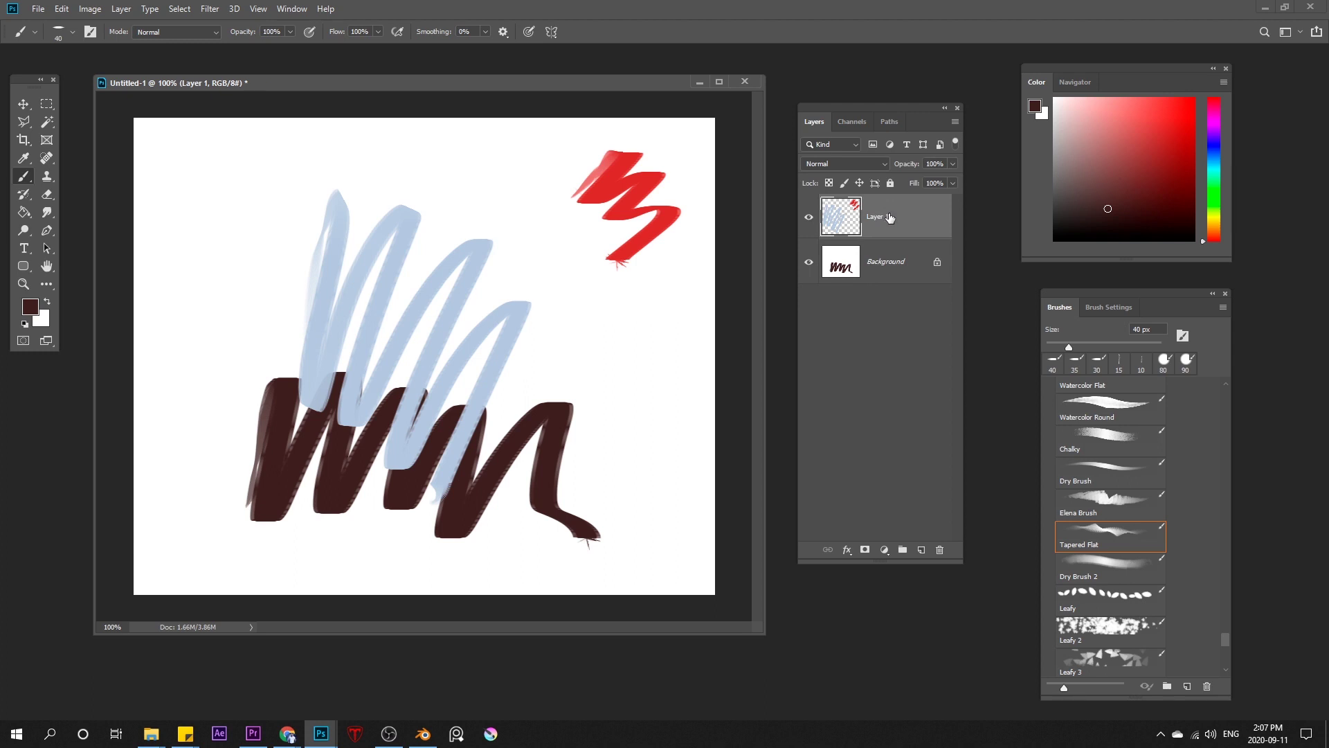
{"action": "left_click", "coordinate": [23, 104]}
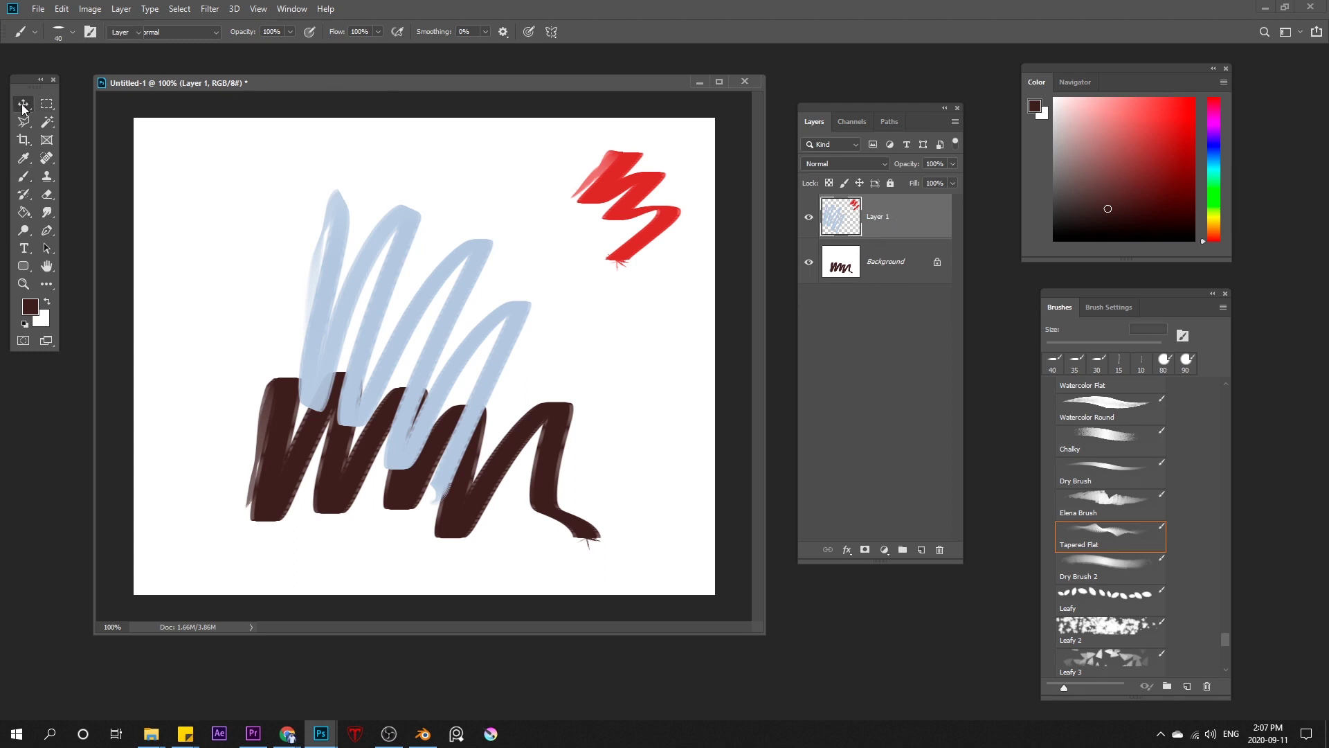
{"action": "mouse_move", "coordinate": [429, 226]}
{"action": "left_mouse_down"}
{"action": "mouse_move", "coordinate": [398, 263]}
{"action": "mouse_move", "coordinate": [338, 227]}
{"action": "mouse_move", "coordinate": [328, 261]}
{"action": "mouse_move", "coordinate": [356, 230]}
{"action": "left_mouse_up"}
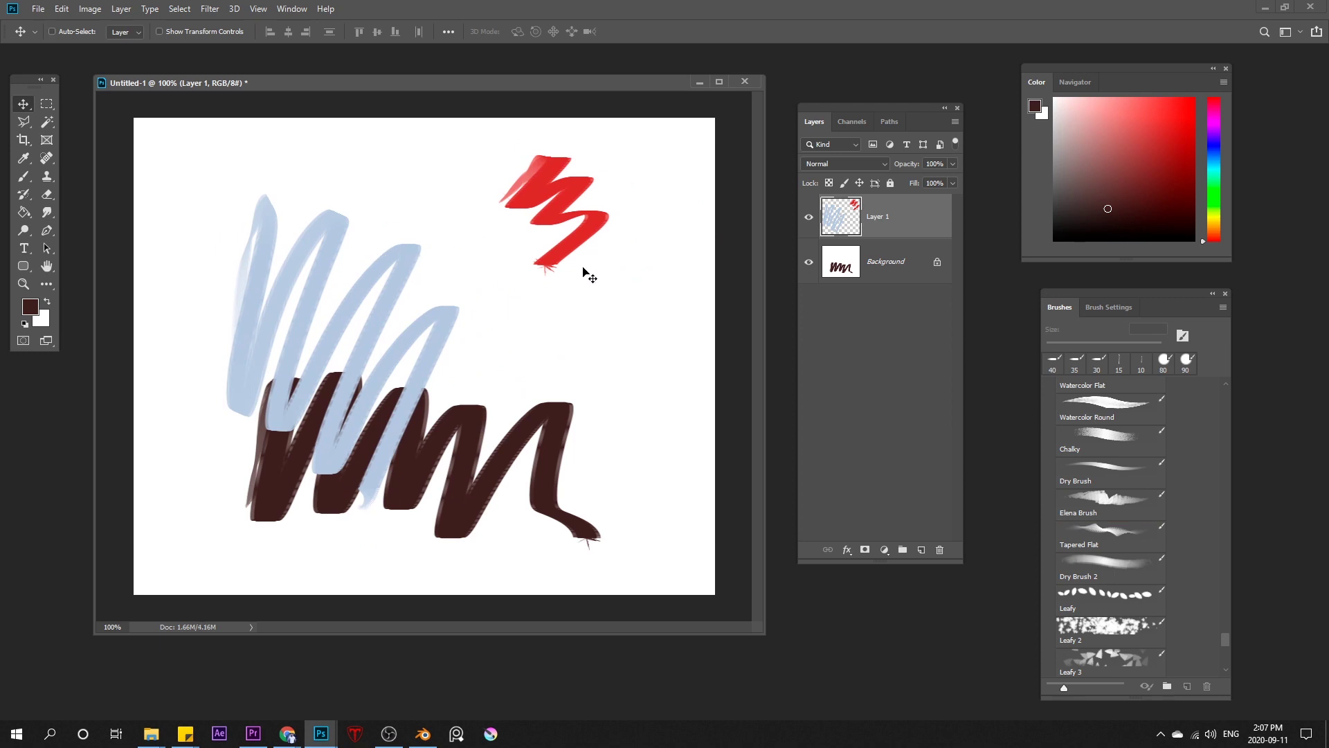
- Free-transform Layer 1: rotate it to about 99.9°, scale it to about 70.7%, and shift it right and slightly up
{"action": "key", "text": "ctrl+t"}
{"action": "left_click_drag", "start_coordinate": [656, 186], "coordinate": [453, 461]}
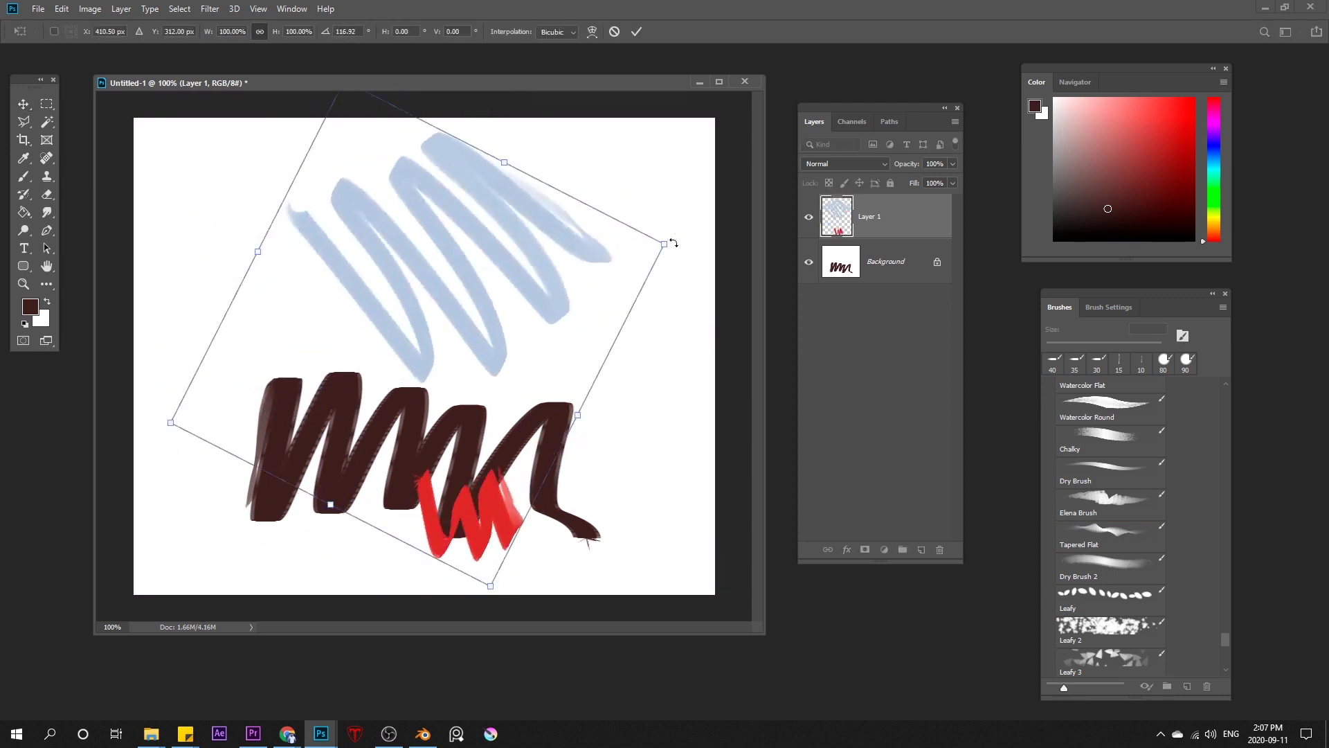
{"action": "left_click_drag", "start_coordinate": [669, 244], "coordinate": [524, 310]}
{"action": "left_click_drag", "start_coordinate": [581, 306], "coordinate": [572, 239]}
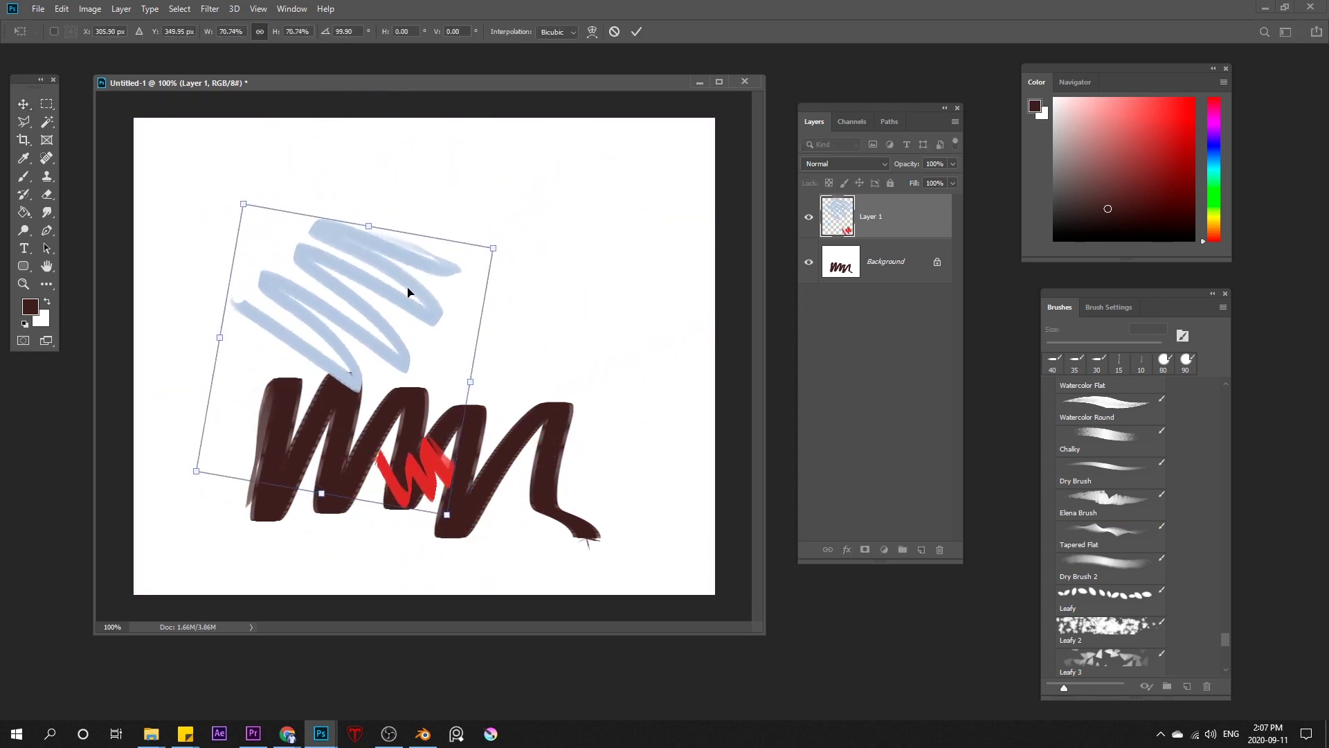
{"action": "left_click_drag", "start_coordinate": [408, 289], "coordinate": [488, 261]}
{"action": "key", "text": "Return"}
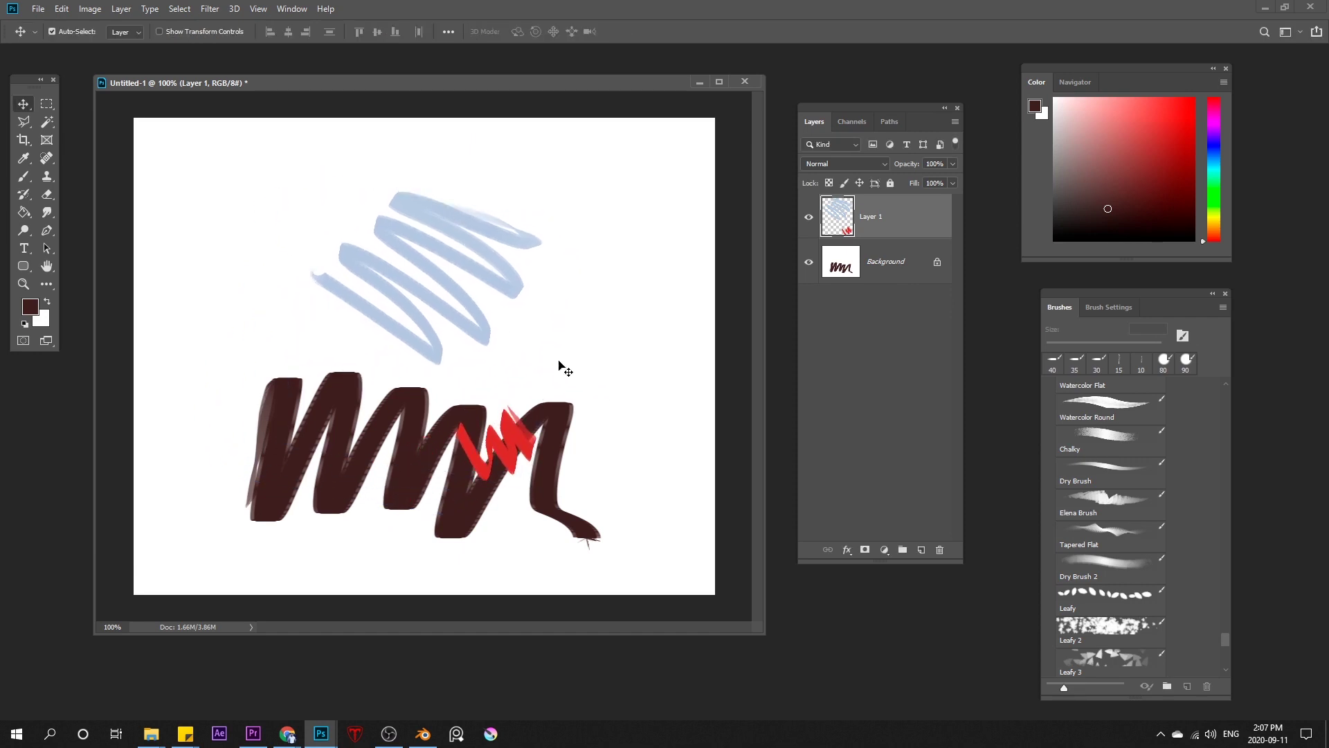
- Add a new layer on top and paint a muted-red zigzag over the blue strokes with a 45 px brush
{"action": "key", "text": "b"}
{"action": "left_click", "coordinate": [922, 550]}
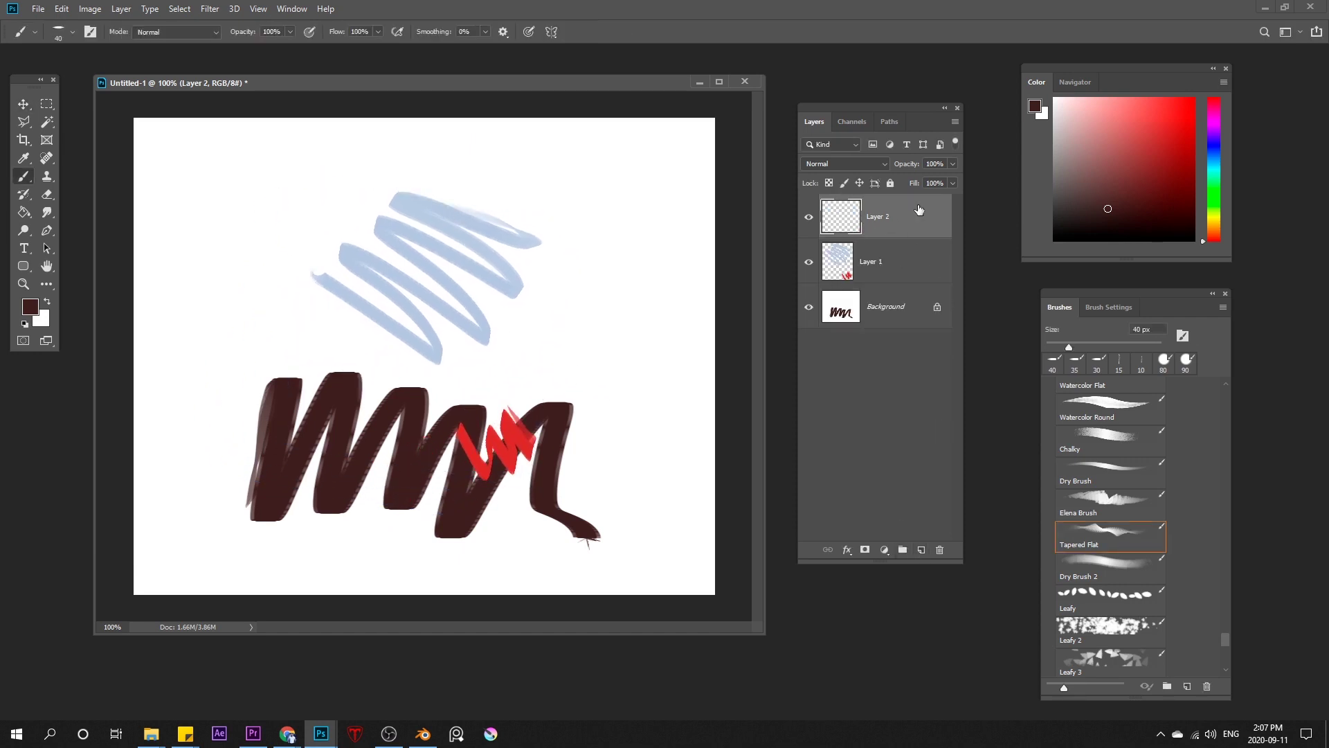
{"action": "left_click", "coordinate": [1125, 146]}
{"action": "mouse_move", "coordinate": [389, 239]}
{"action": "left_mouse_down"}
{"action": "mouse_move", "coordinate": [453, 162]}
{"action": "mouse_move", "coordinate": [520, 339]}
{"action": "left_mouse_up"}
- Move the muted-red zigzag slightly left and down, and reorder Layer 2 to sit between Layer 1 and the Background
{"action": "key", "text": "v"}
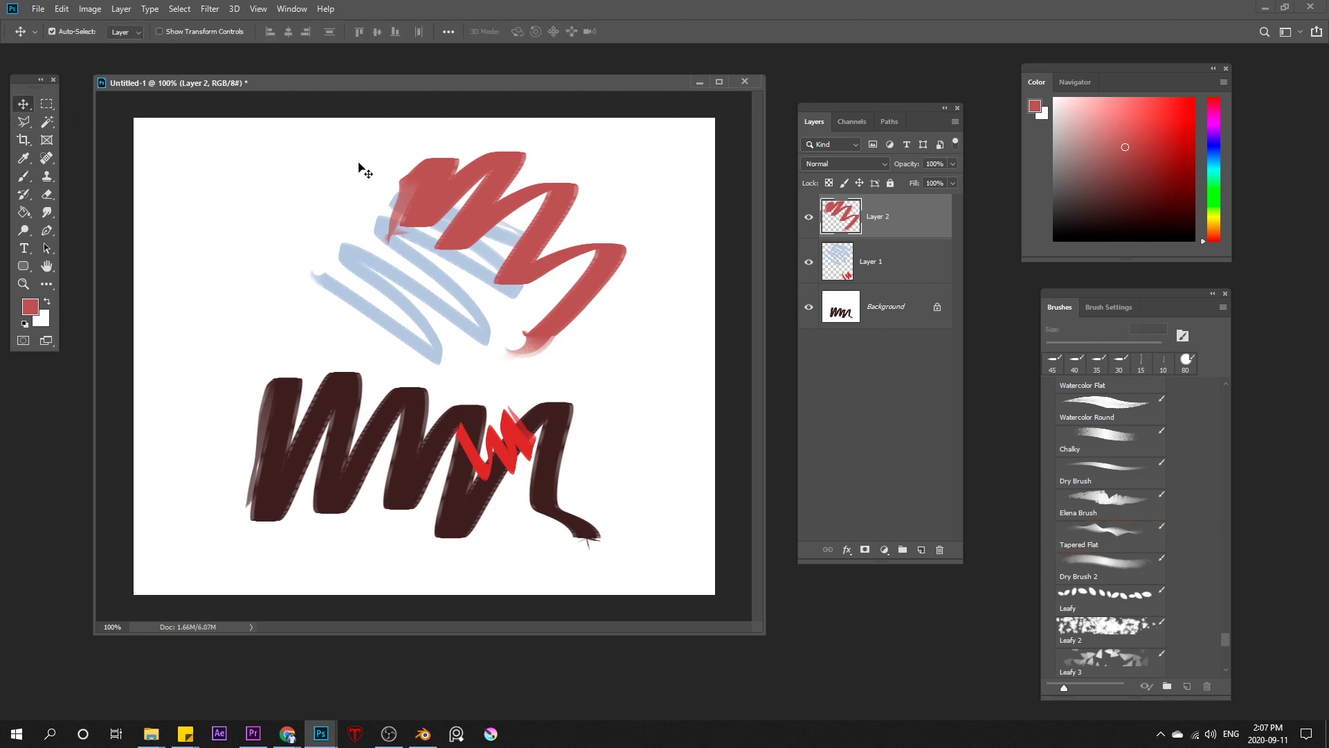
{"action": "mouse_move", "coordinate": [476, 147]}
{"action": "left_mouse_down"}
{"action": "mouse_move", "coordinate": [361, 194]}
{"action": "mouse_move", "coordinate": [489, 168]}
{"action": "mouse_move", "coordinate": [450, 161]}
{"action": "left_mouse_up"}
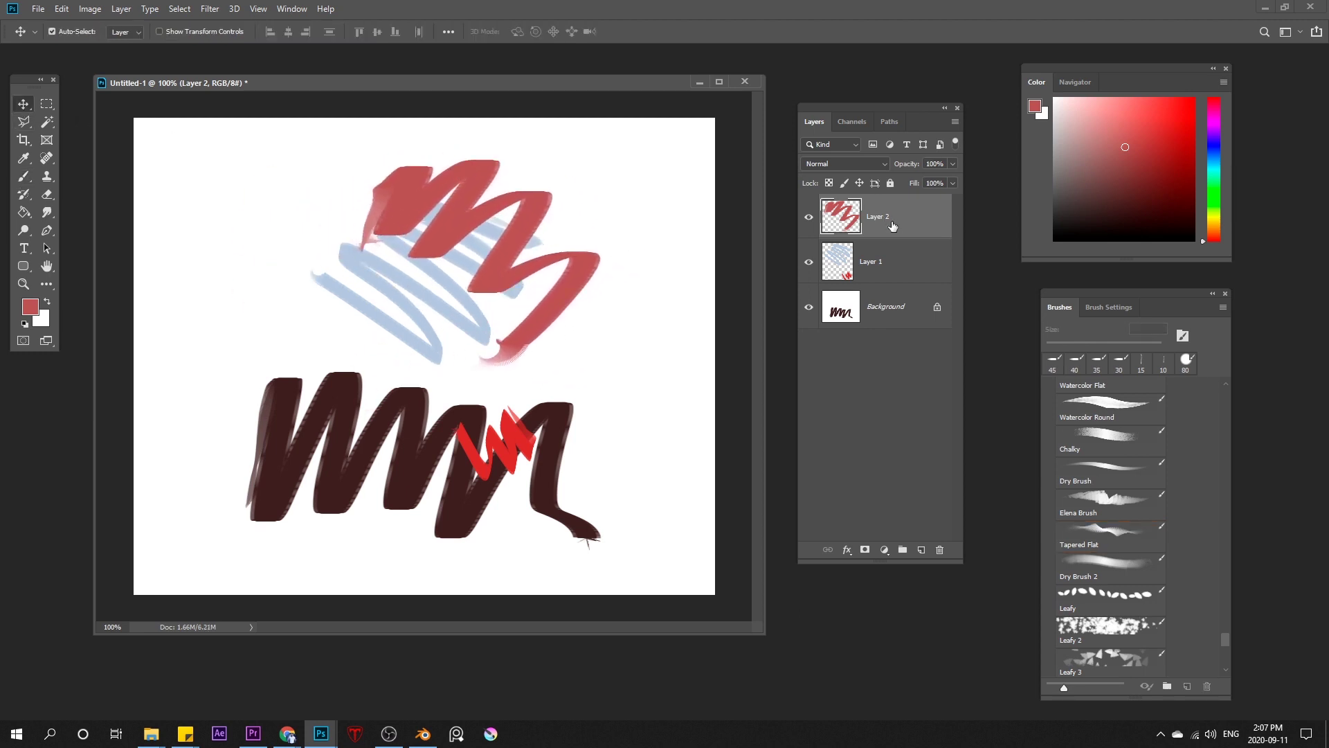
{"action": "left_click_drag", "start_coordinate": [883, 219], "coordinate": [887, 301]}
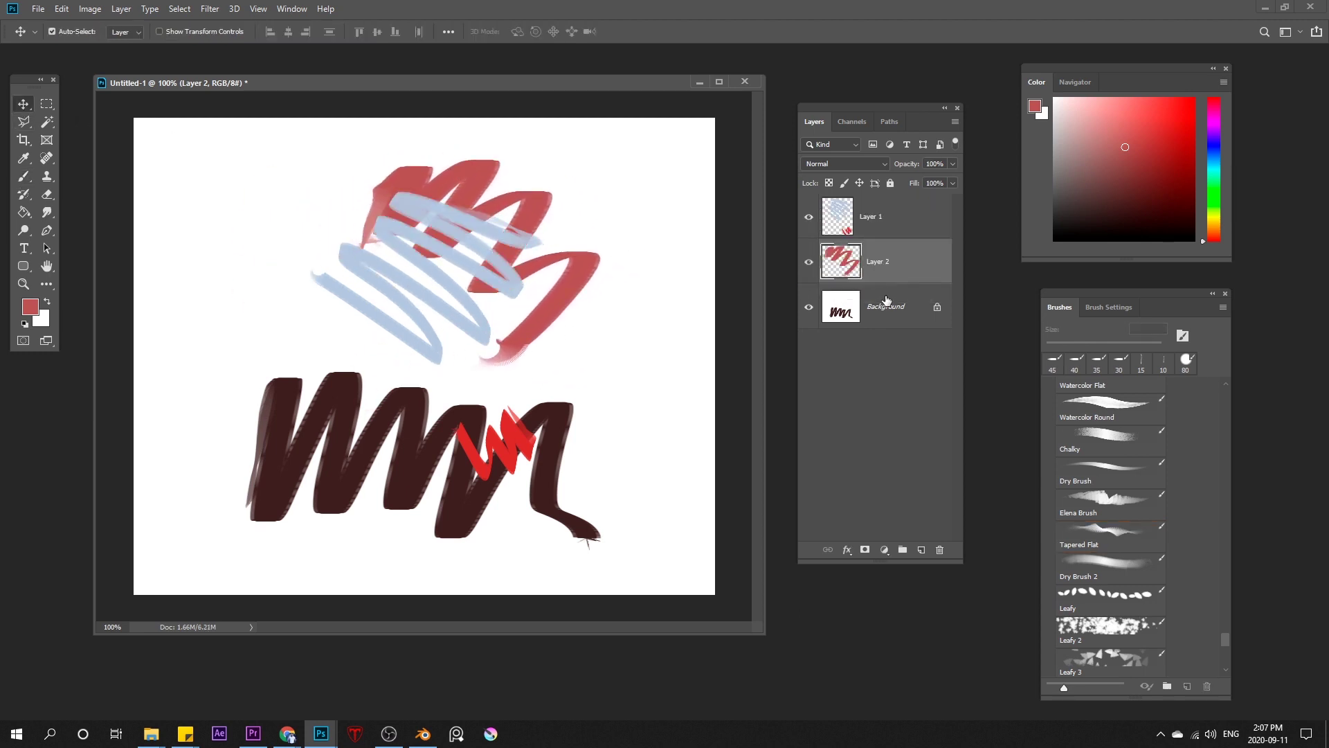
- Apply a Gaussian Blur with a radius below 9.8 pixels to Layer 1
{"action": "left_click", "coordinate": [871, 219]}
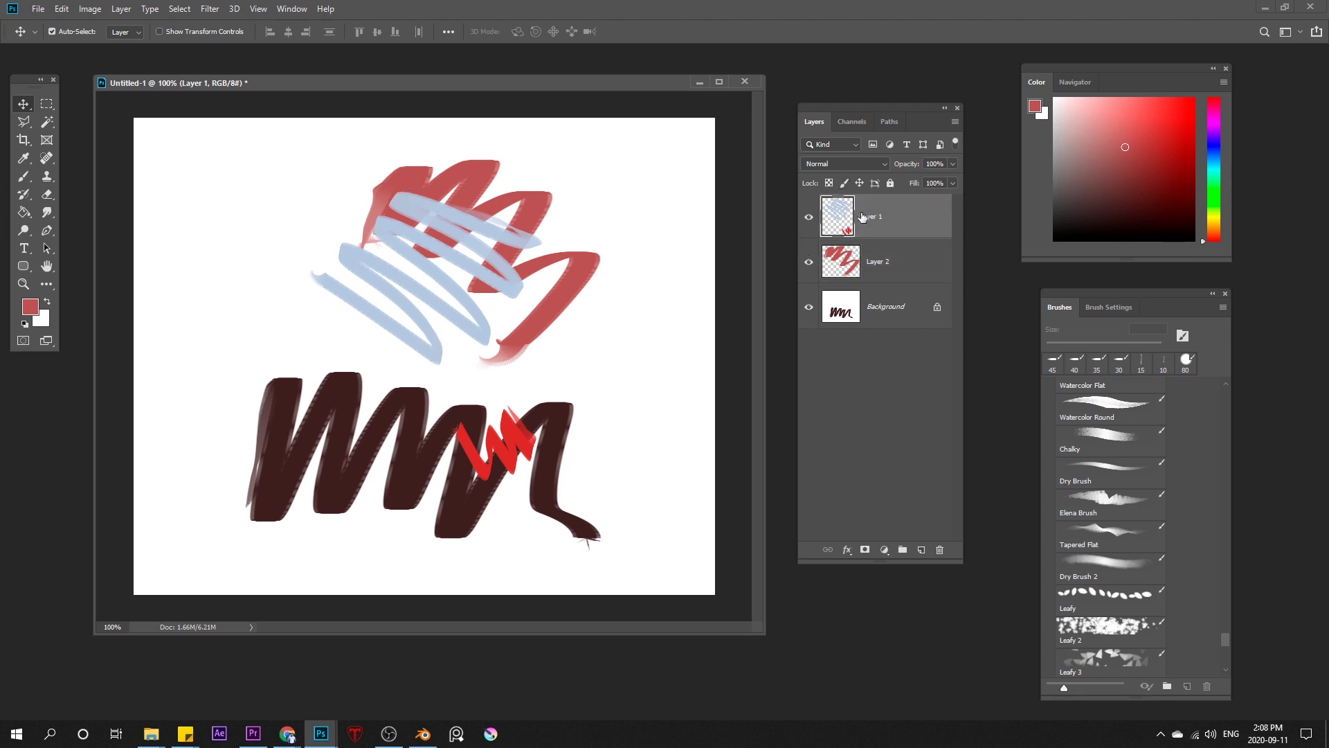
{"action": "left_click", "coordinate": [211, 9]}
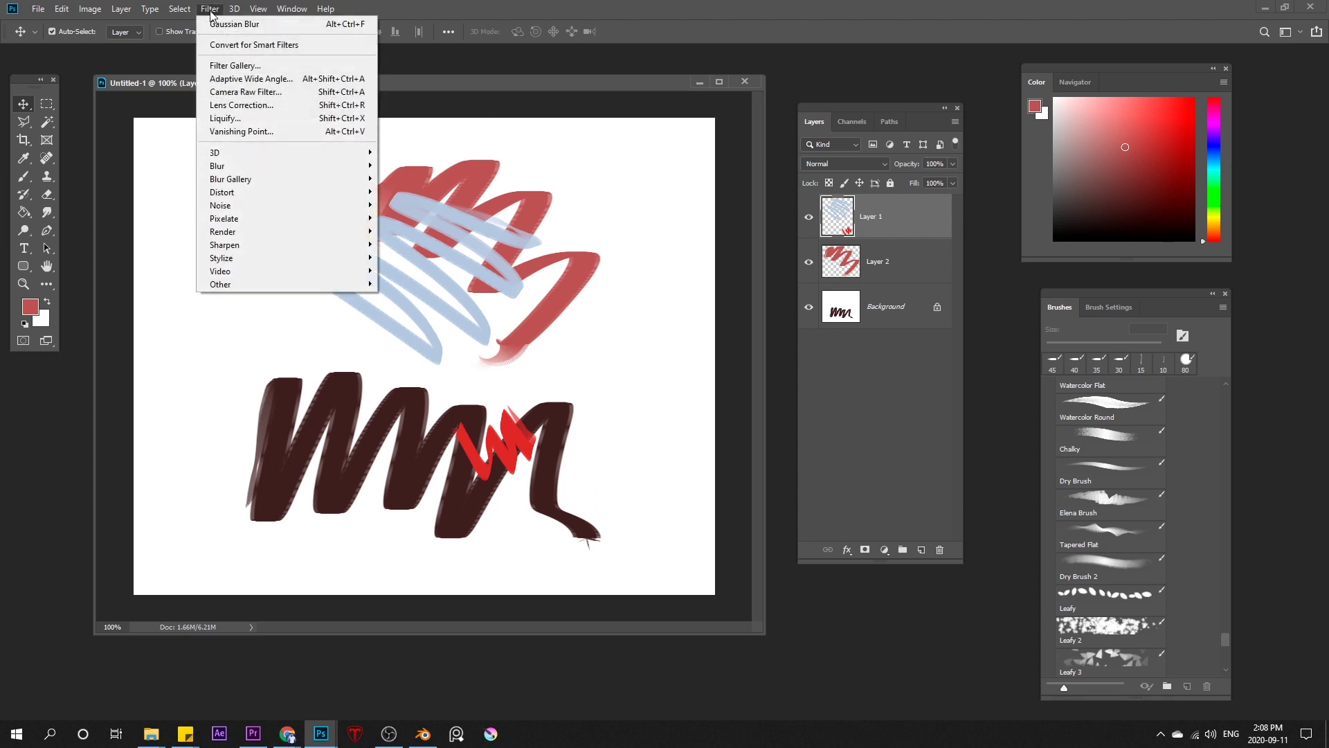
{"action": "mouse_move", "coordinate": [228, 166]}
{"action": "left_click", "coordinate": [428, 221]}
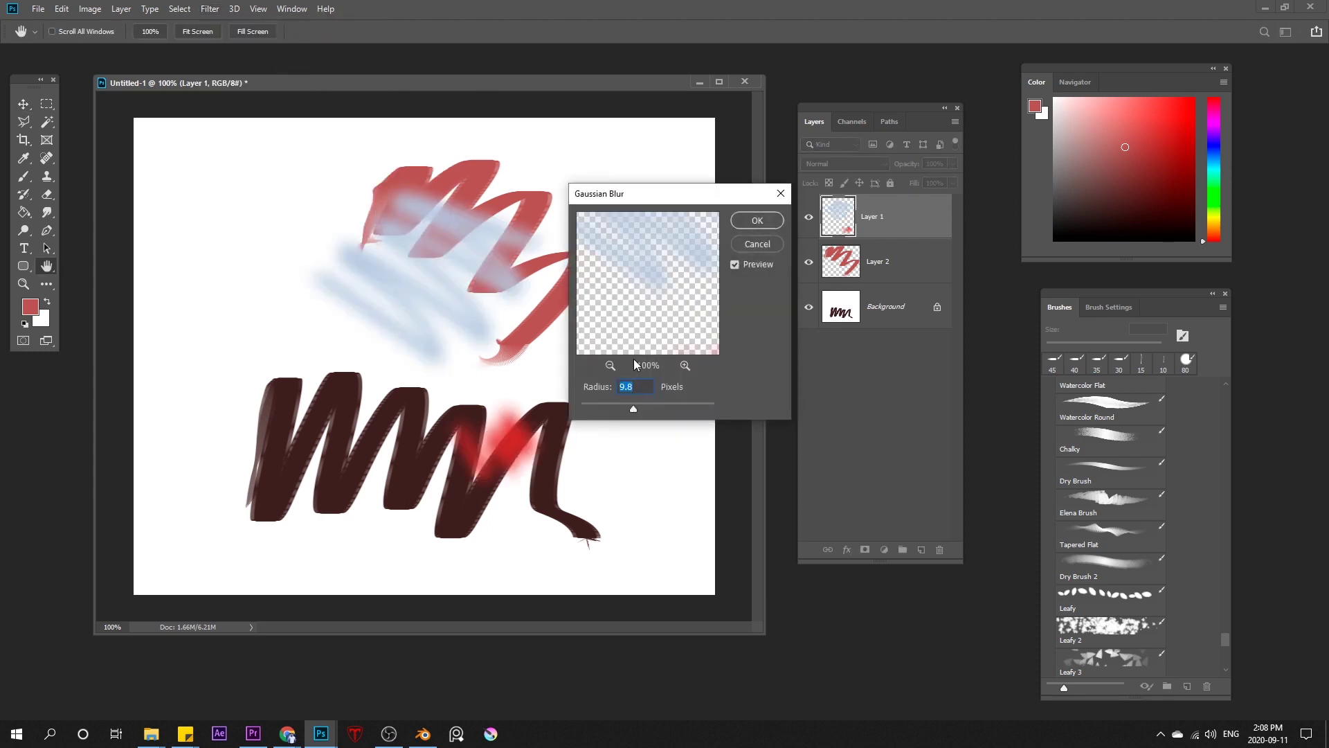
{"action": "left_click_drag", "start_coordinate": [631, 414], "coordinate": [617, 406]}
{"action": "left_click", "coordinate": [759, 221]}
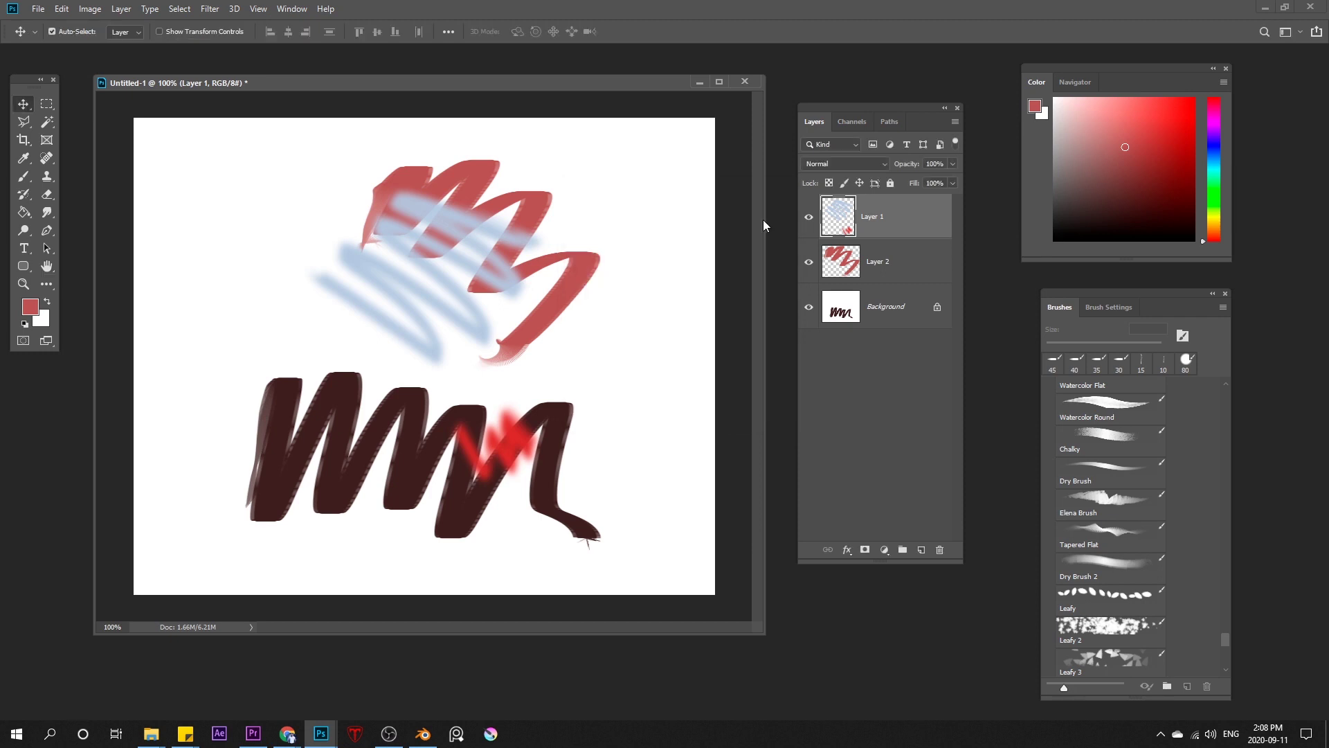
- Try merging Layer 1 and Layer 2 into one layer, and undo the merge
{"action": "left_click", "coordinate": [882, 263], "text": "shift"}
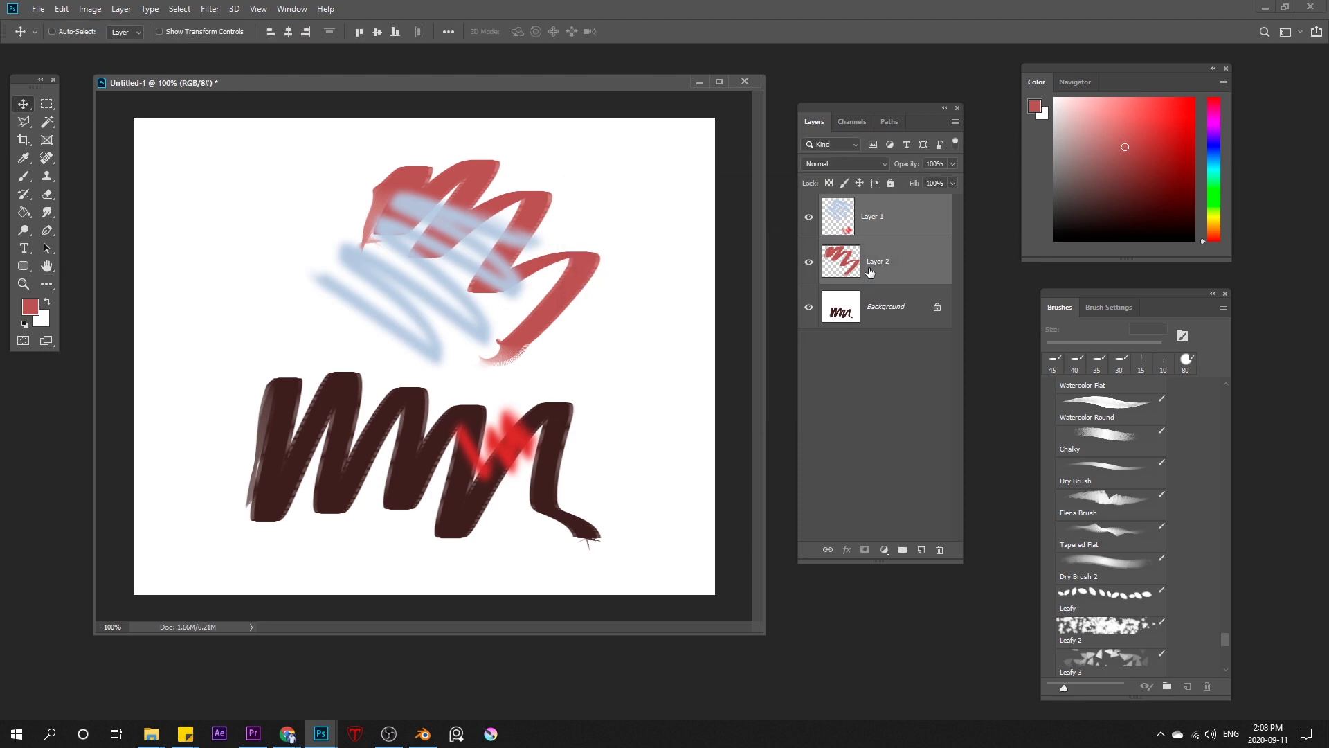
{"action": "key", "text": "ctrl+e"}
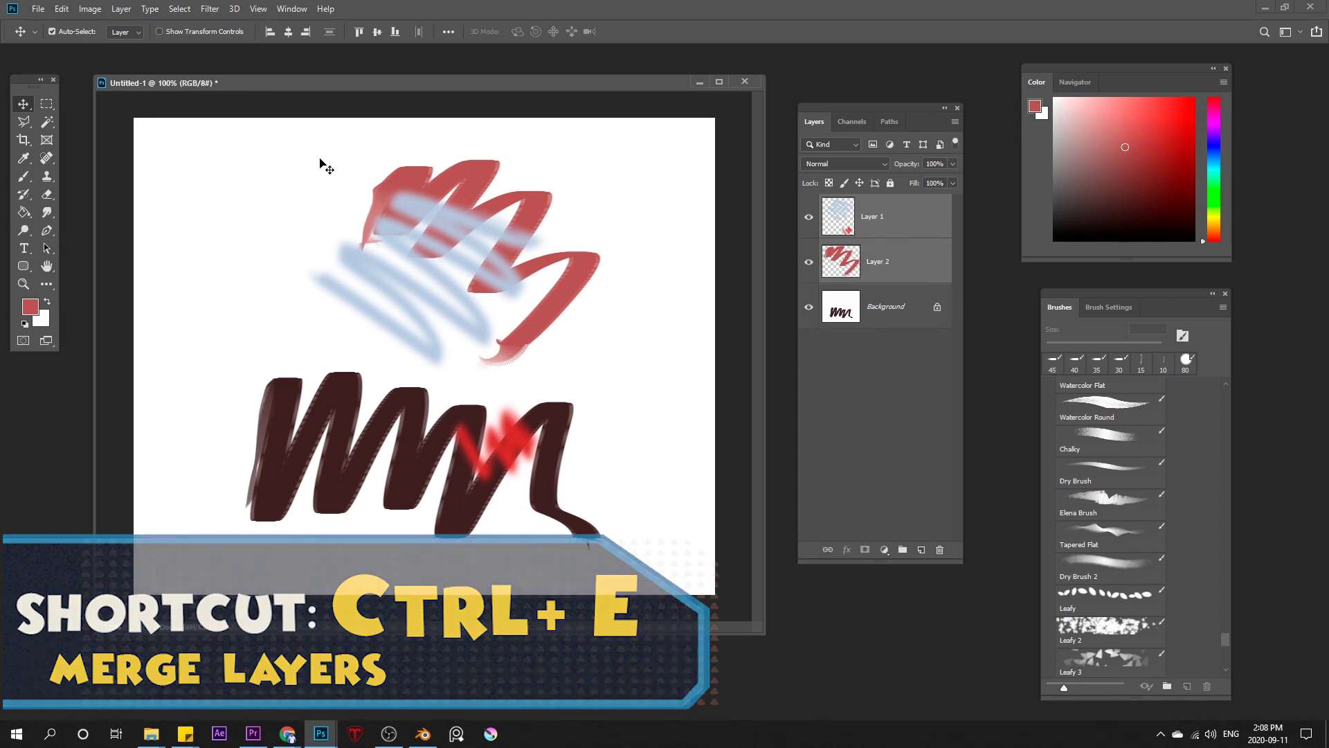
{"action": "left_click", "coordinate": [128, 10]}
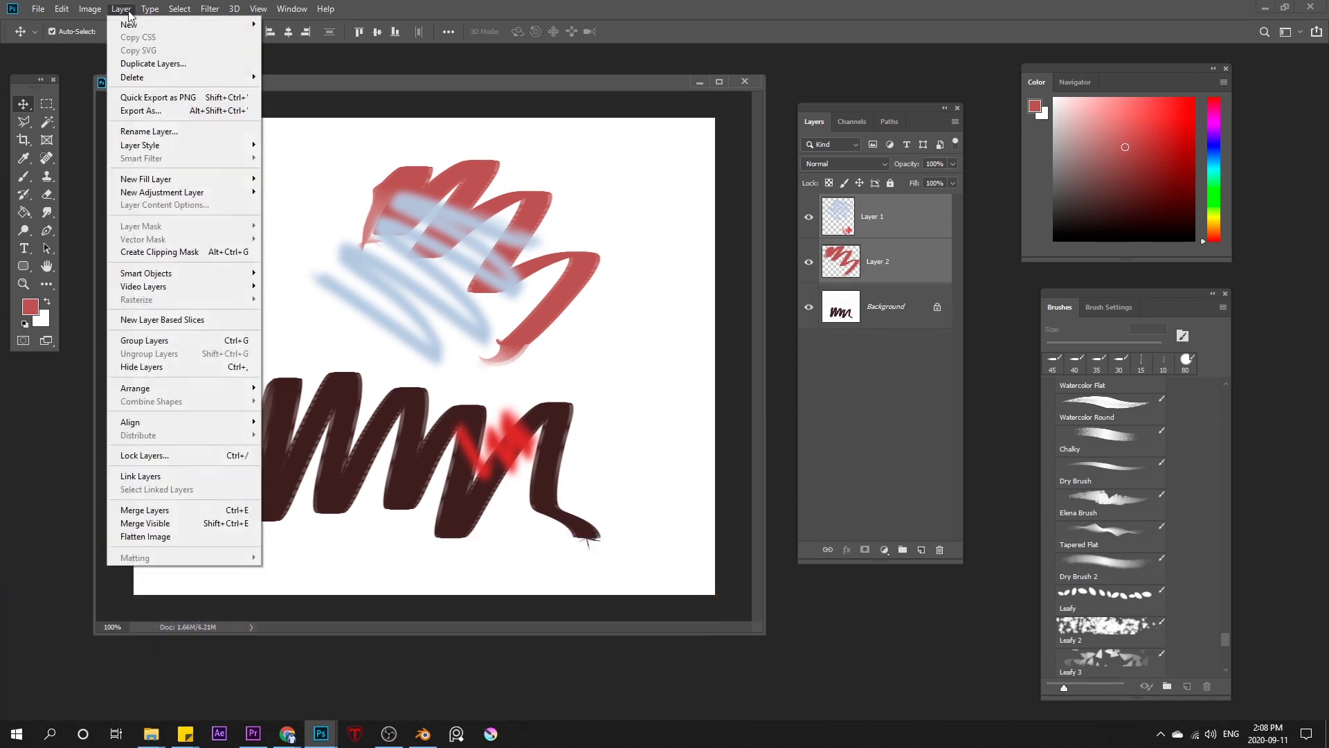
{"action": "left_click", "coordinate": [144, 510]}
{"action": "key", "text": "ctrl+z"}
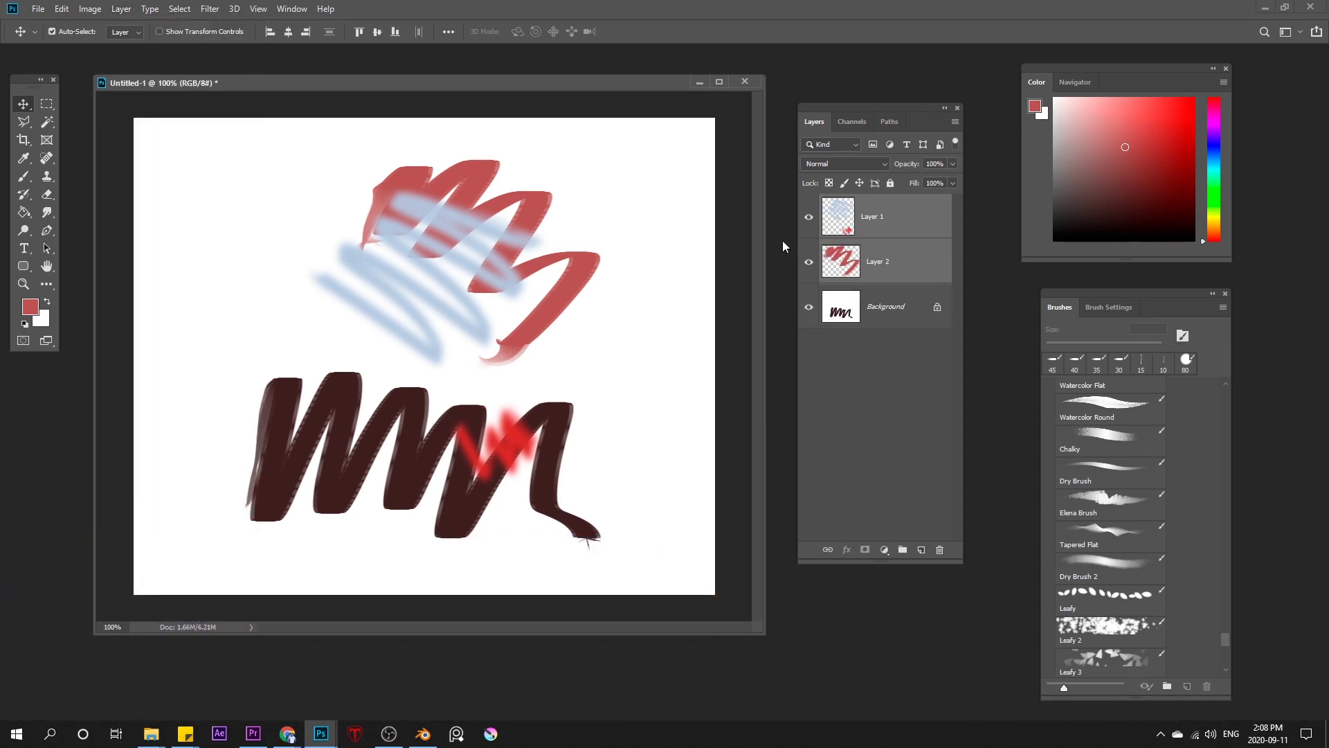
- Try flattening the whole image, undo it, and select only Layer 1 again
{"action": "left_click", "coordinate": [121, 9]}
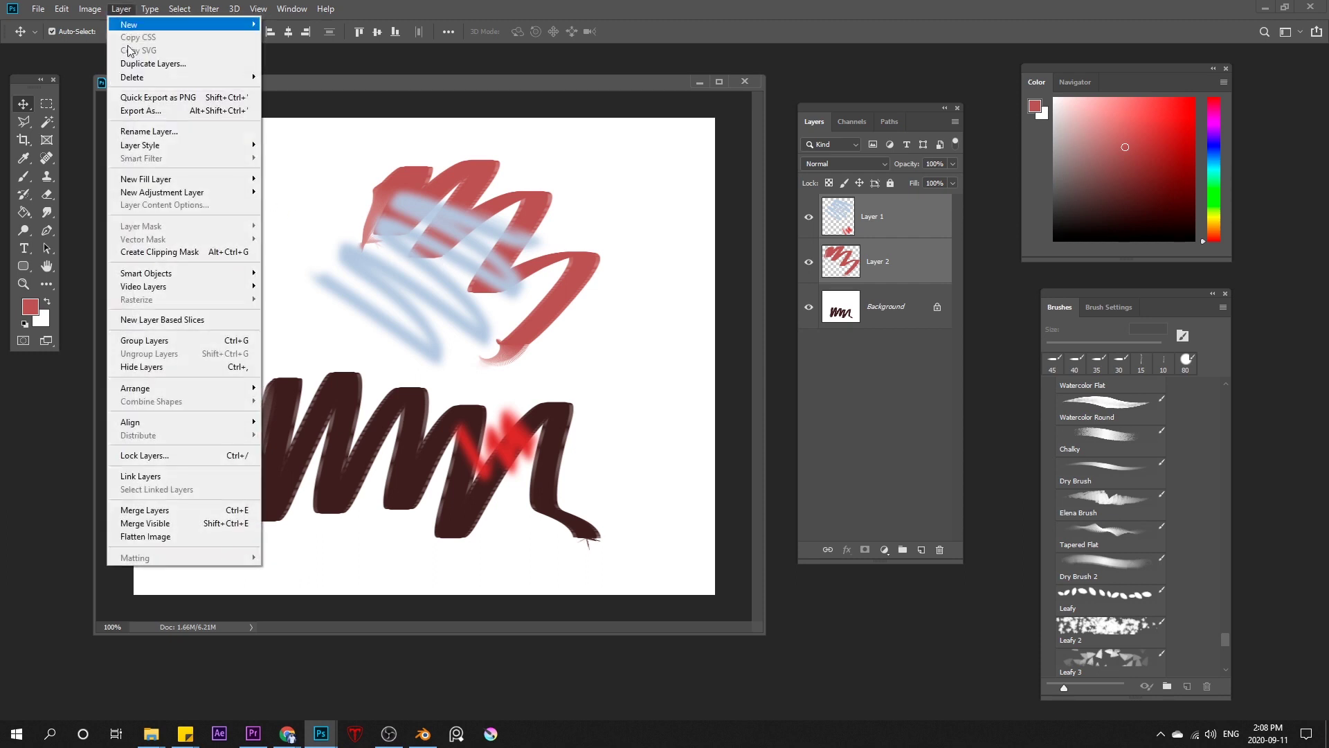
{"action": "left_click", "coordinate": [170, 537]}
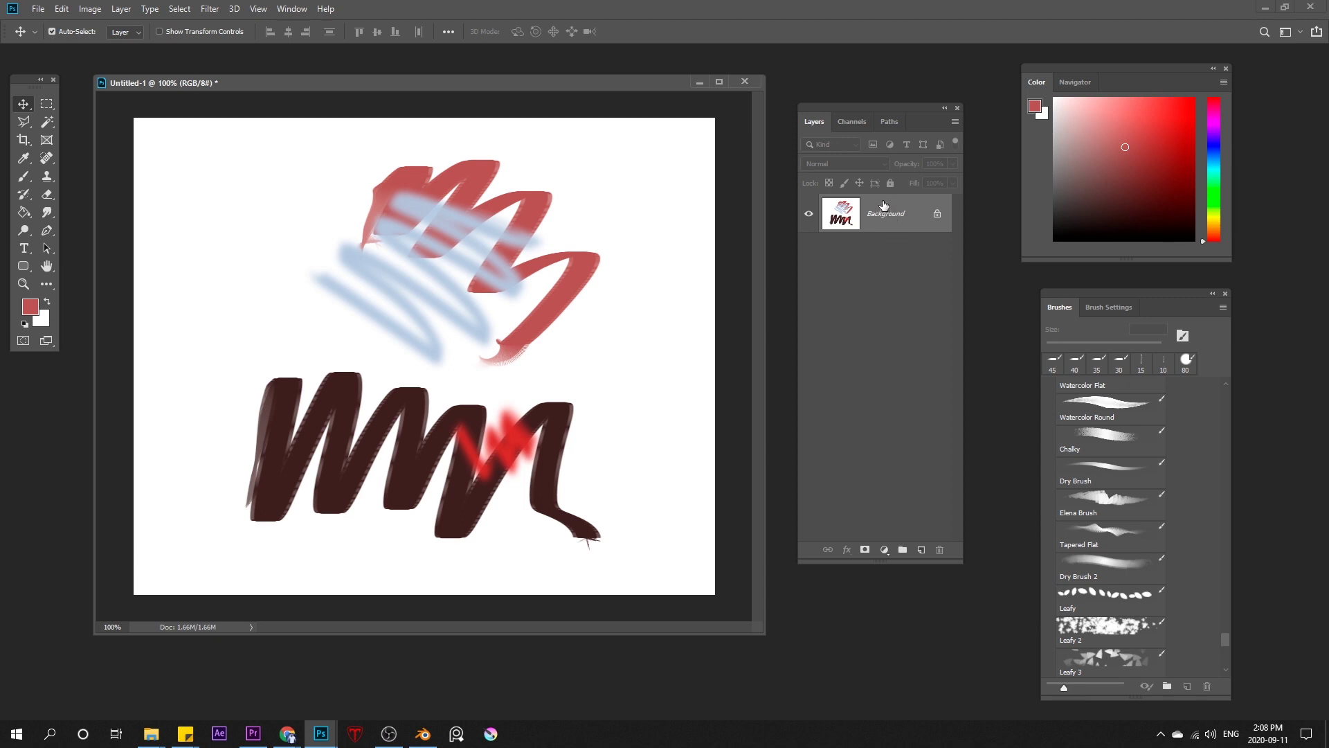
{"action": "key", "text": "ctrl+z"}
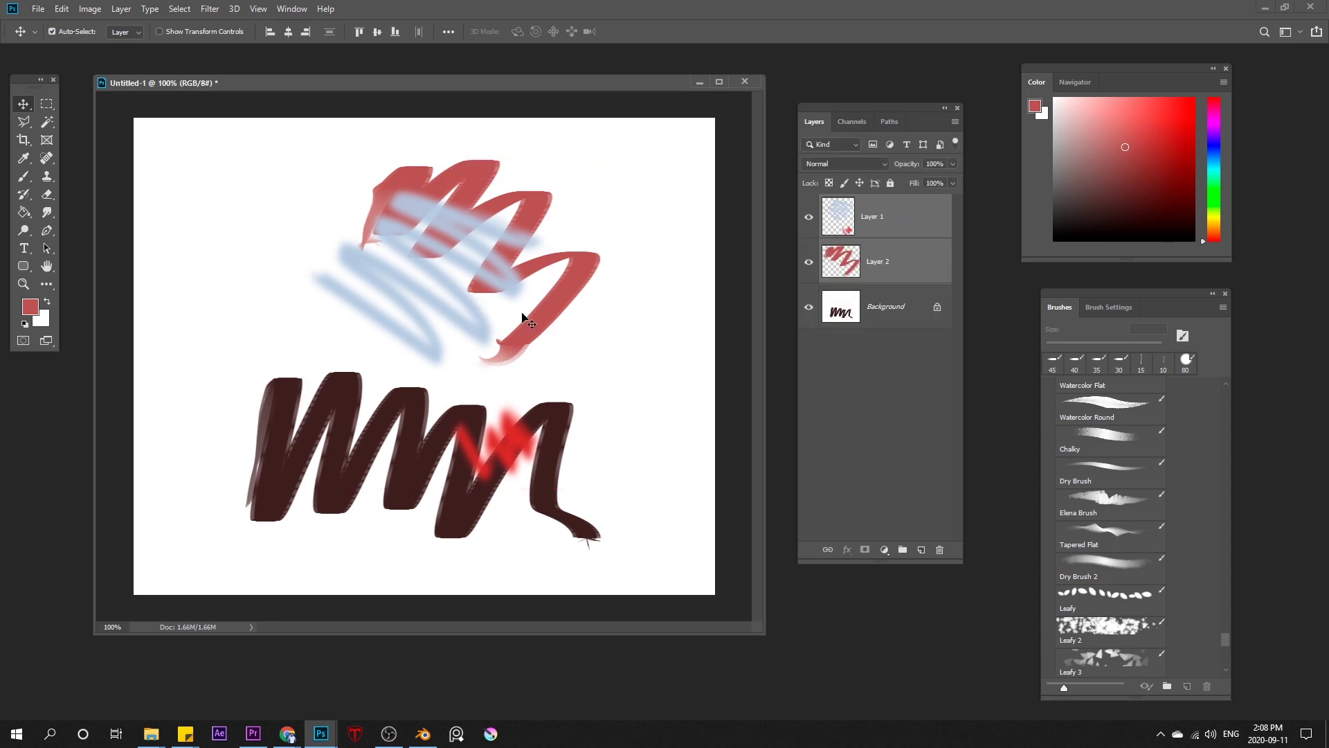
{"action": "left_click", "coordinate": [916, 236]}
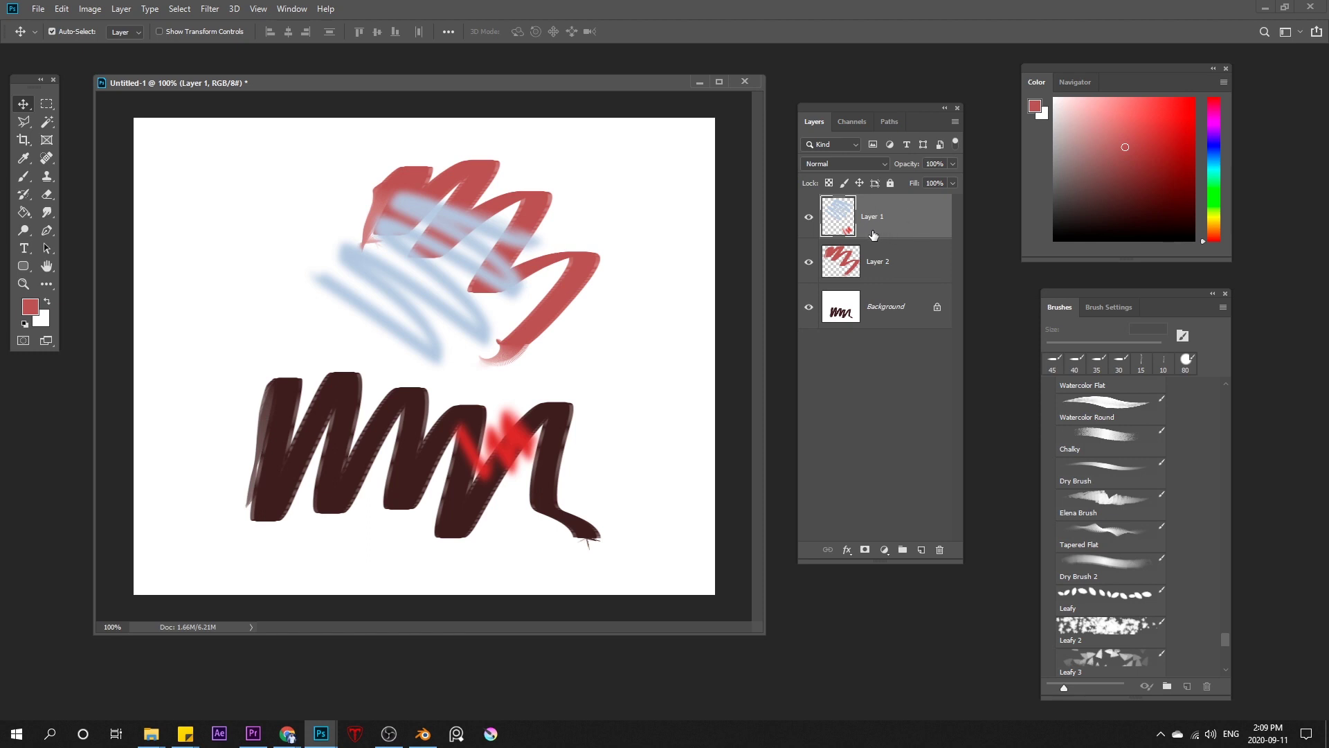
- Bring up the bridge.psd painting, select Layer 3, and toggle its visibility to see what it contains
{"action": "key", "text": "z"}
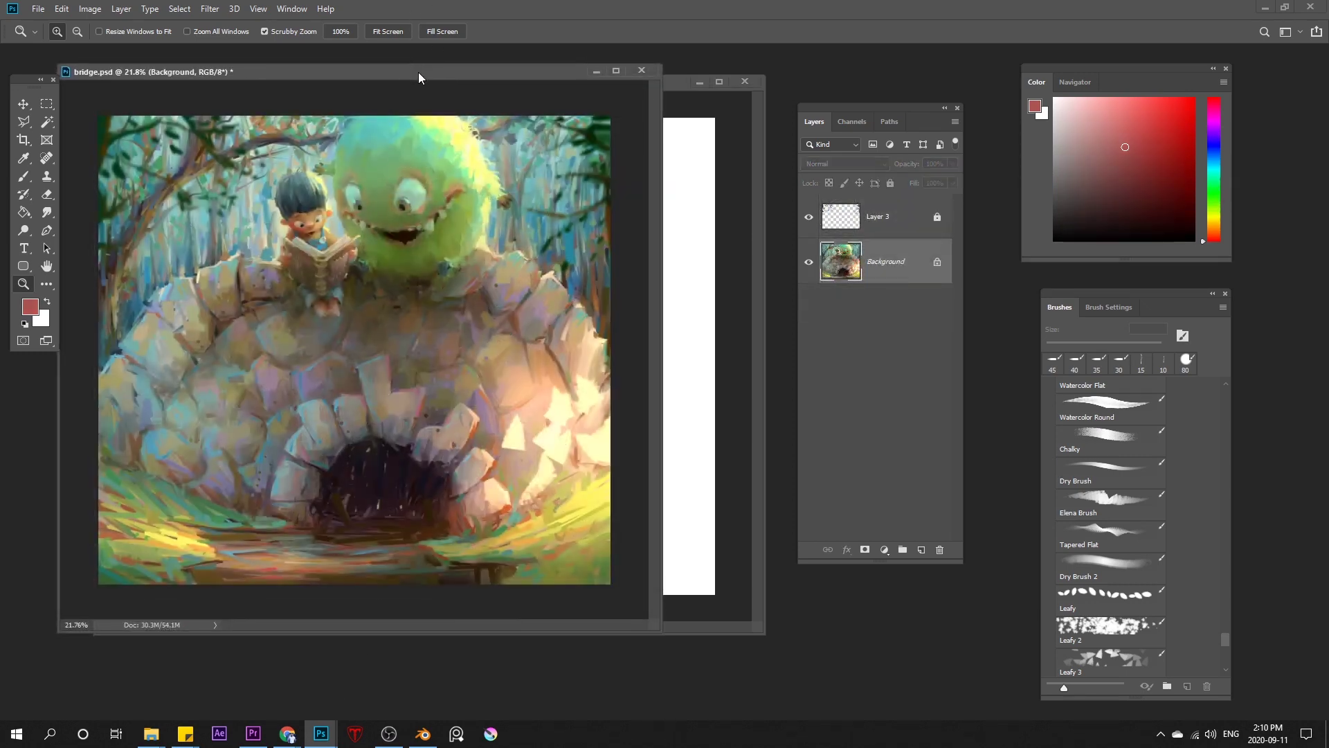
{"action": "left_click_drag", "start_coordinate": [418, 72], "coordinate": [444, 73]}
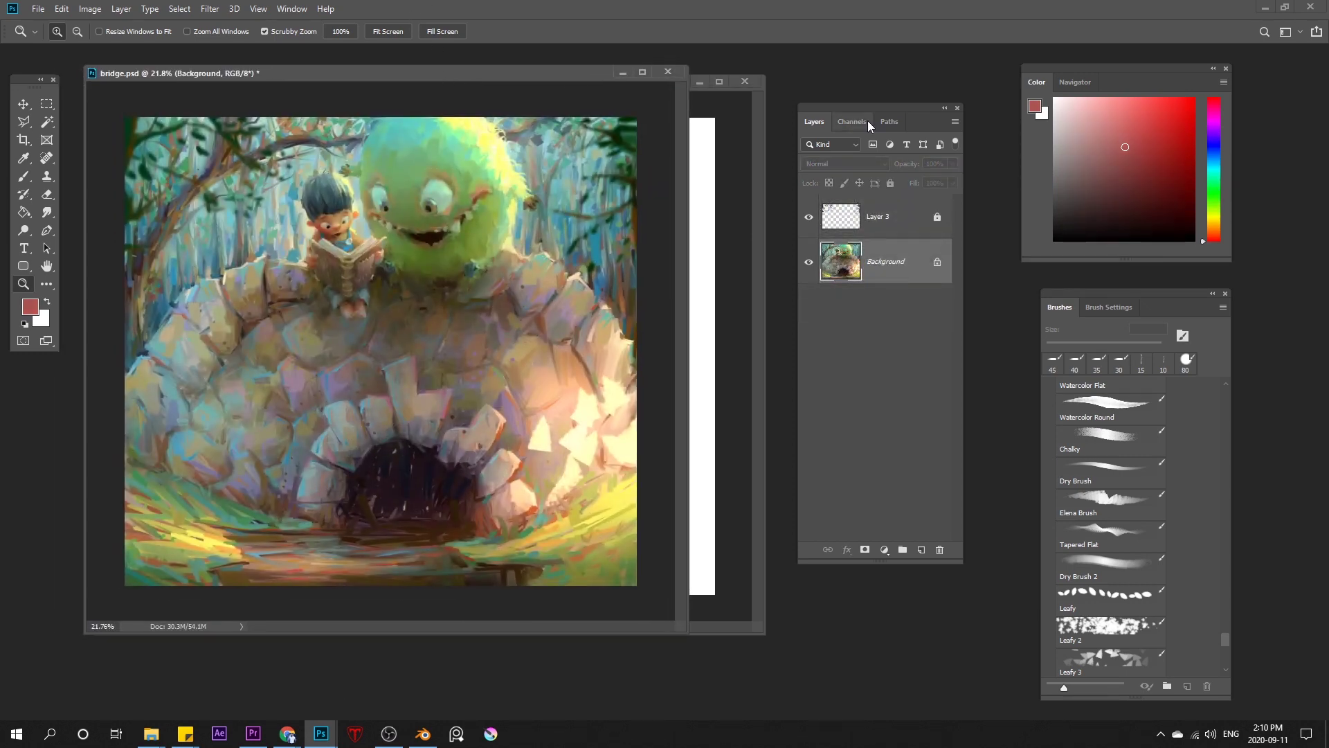
{"action": "left_click_drag", "start_coordinate": [930, 126], "coordinate": [928, 141]}
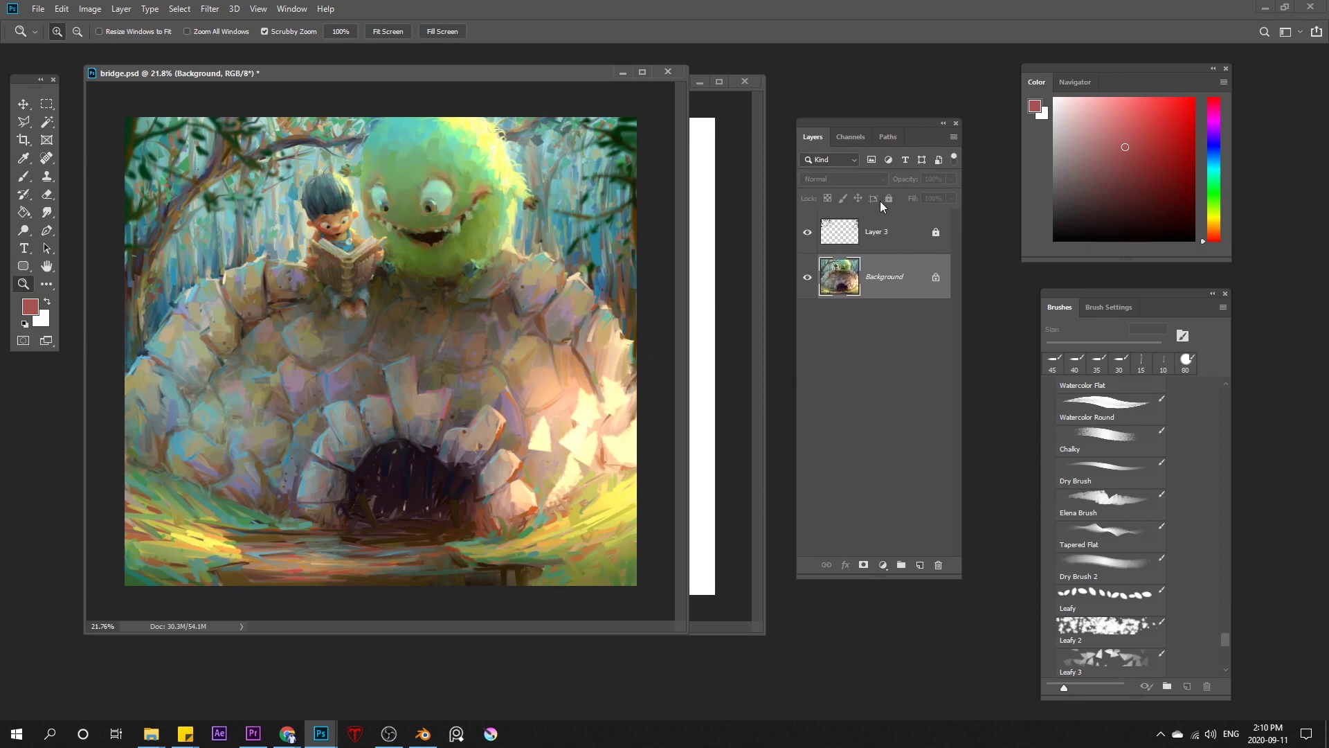
{"action": "left_click", "coordinate": [874, 233]}
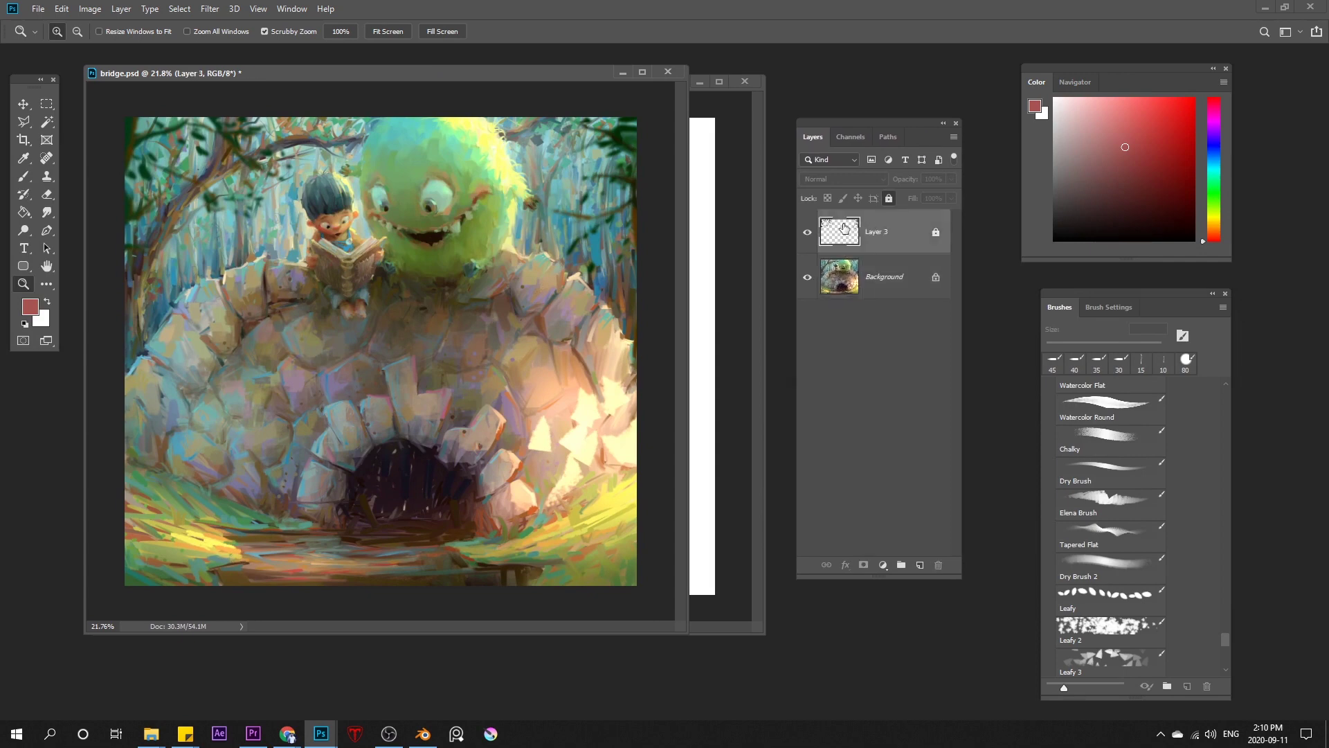
{"action": "left_click", "coordinate": [807, 236]}
{"action": "left_click", "coordinate": [806, 235]}
{"action": "left_click", "coordinate": [807, 236]}
- Compare Untitled-1 with bridge.psd, toggle Layer 3's visibility in bridge.psd several times, and select its Background layer
{"action": "left_click", "coordinate": [727, 232]}
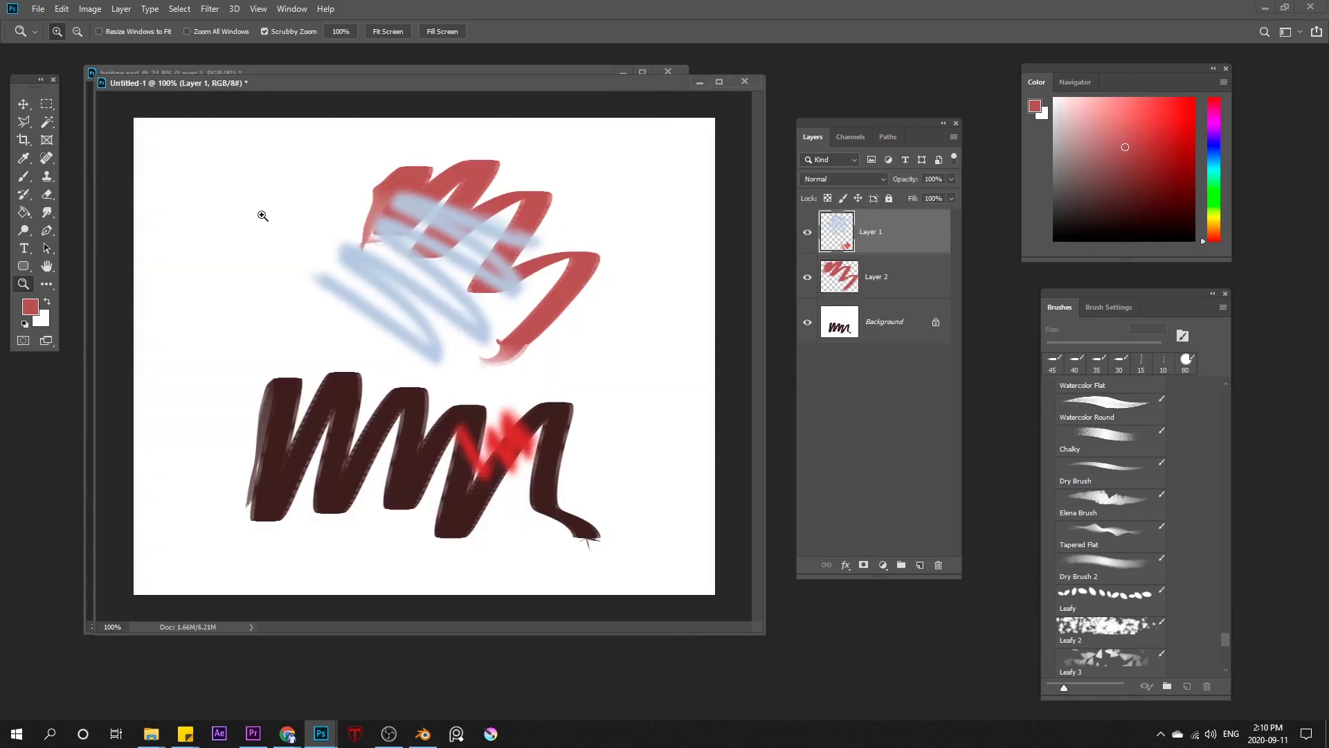
{"action": "left_click", "coordinate": [547, 75]}
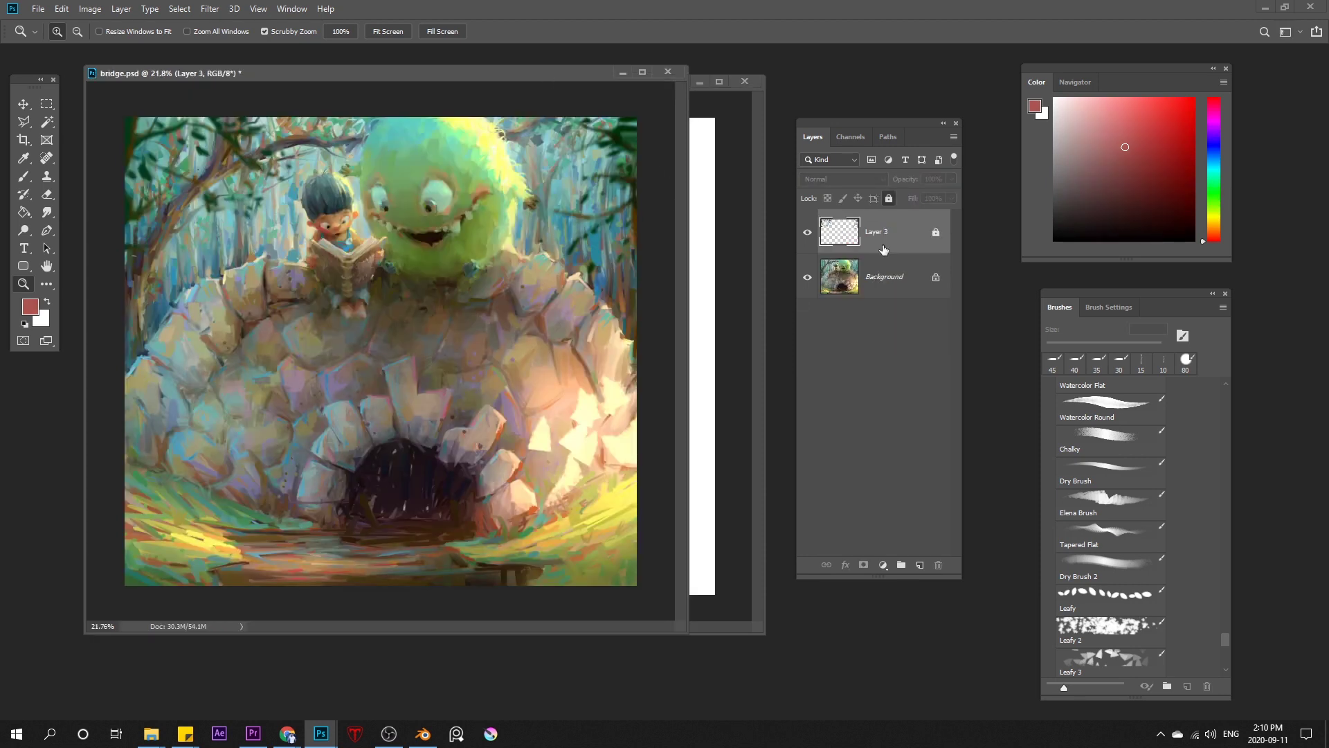
{"action": "left_click", "coordinate": [808, 233]}
{"action": "left_click", "coordinate": [808, 232]}
{"action": "left_click", "coordinate": [808, 232]}
{"action": "left_click", "coordinate": [807, 232]}
{"action": "left_click", "coordinate": [809, 234]}
{"action": "left_click", "coordinate": [891, 279]}
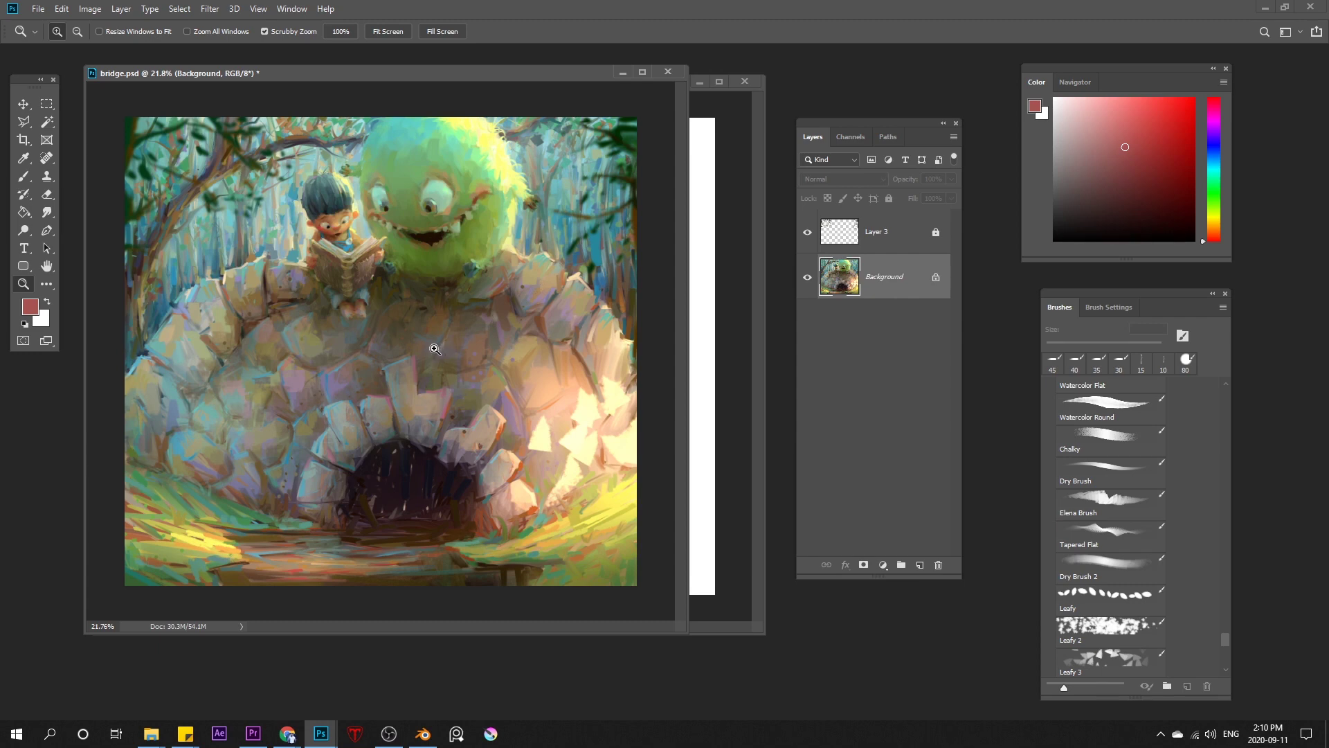
- Select Layer 3, switch its full lock off and on again, and try to paint on it with the Tapered Flat brush
{"action": "key", "text": "alt+bracketright"}
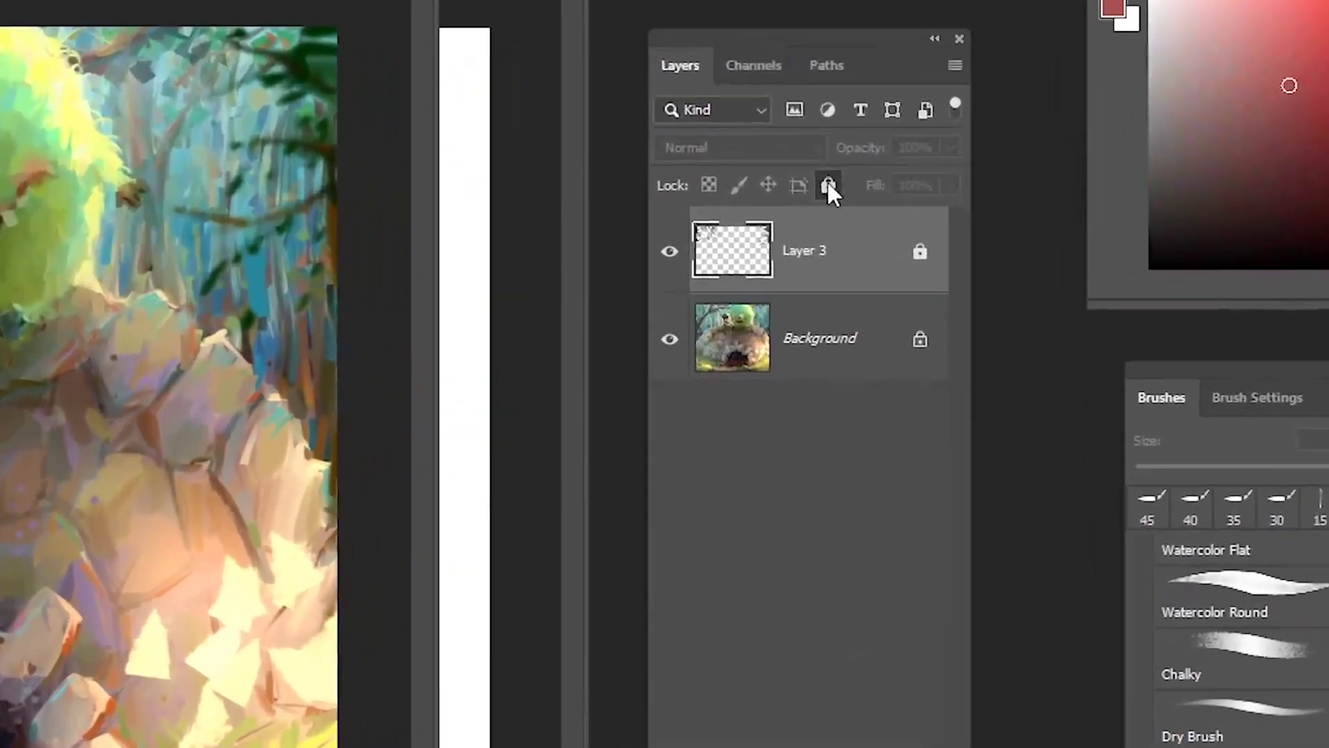
{"action": "left_click", "coordinate": [828, 184]}
{"action": "left_click", "coordinate": [828, 184]}
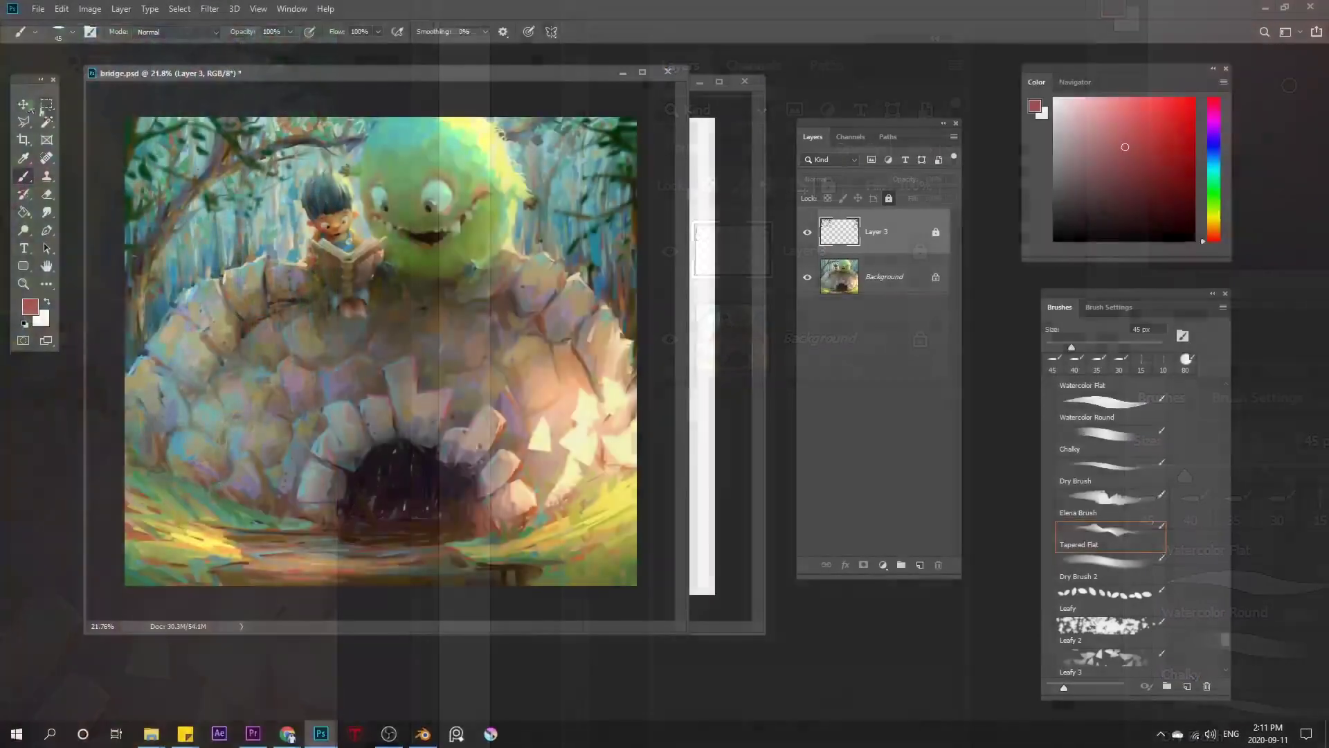
{"action": "left_click", "coordinate": [291, 228]}
{"action": "left_click_drag", "start_coordinate": [635, 235], "coordinate": [588, 197]}
{"action": "left_click", "coordinate": [591, 255]}
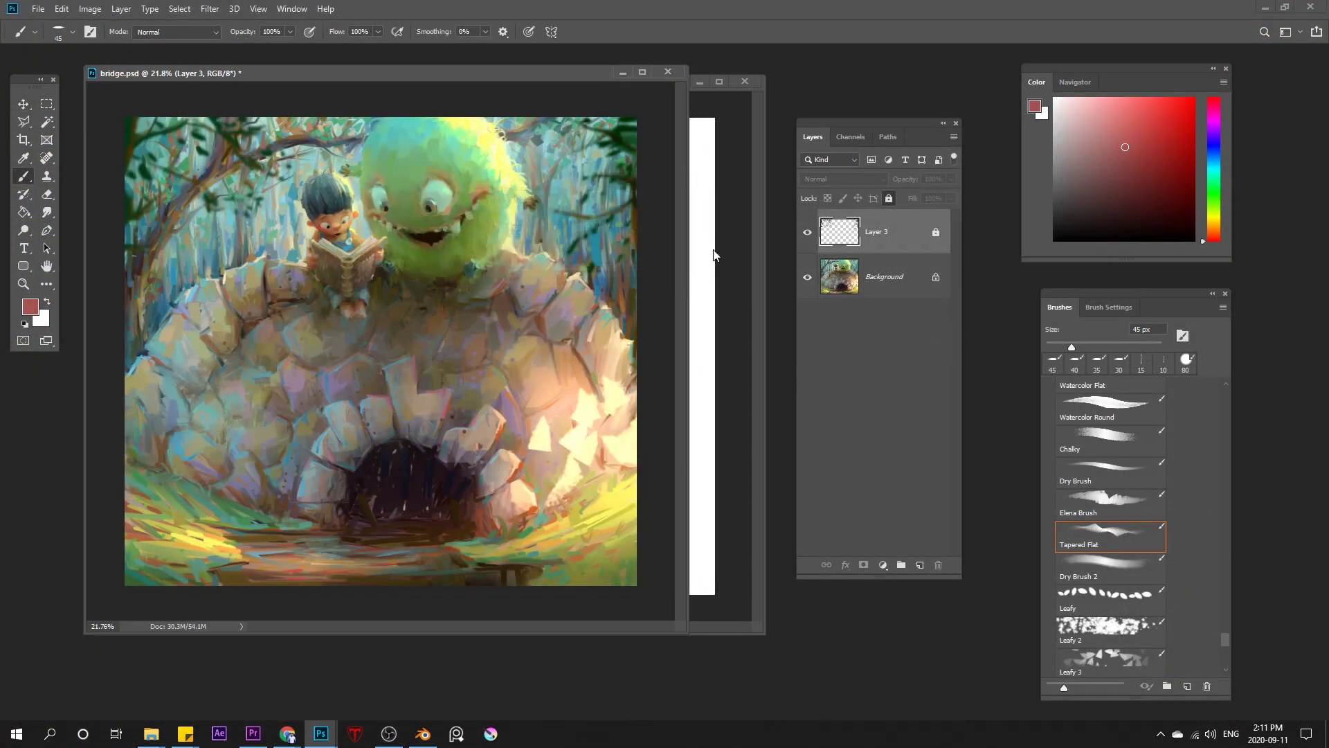
- Replace Layer 3's full lock with a lock on its transparent pixels only
{"action": "left_click", "coordinate": [889, 199]}
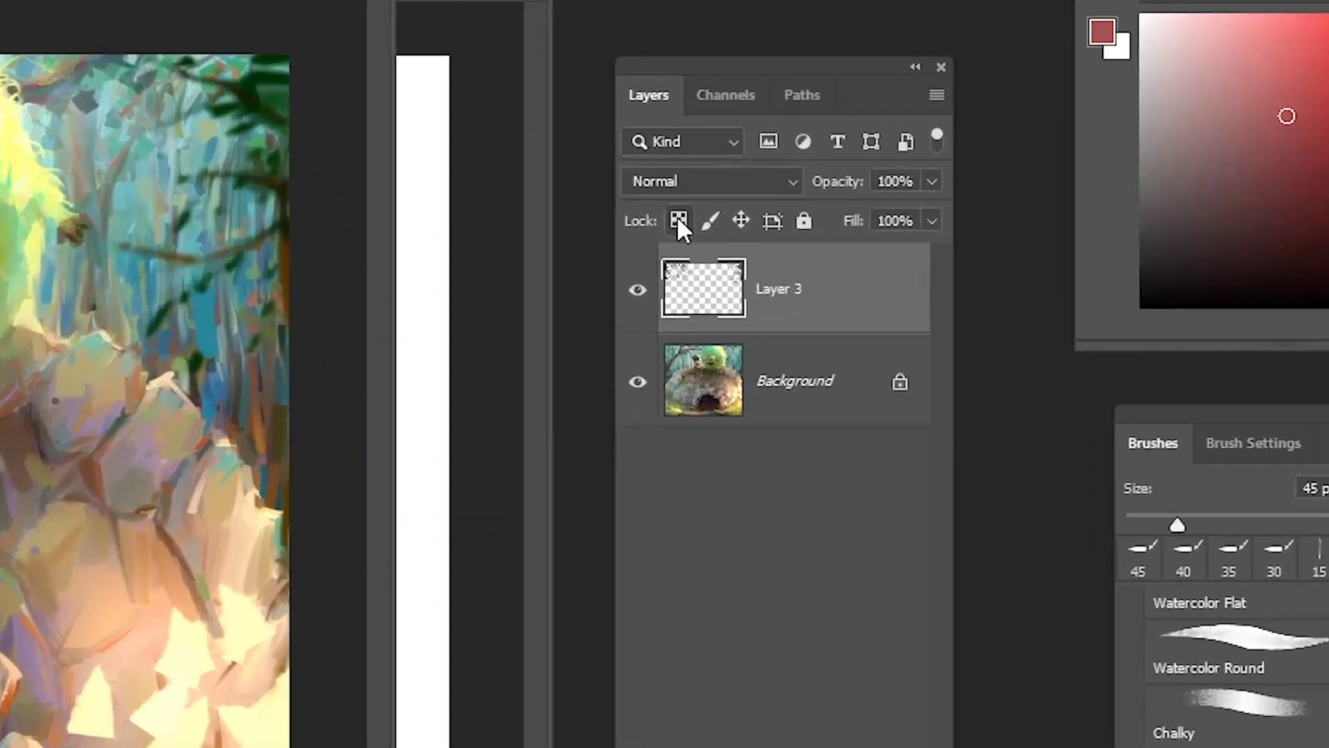
{"action": "left_click", "coordinate": [828, 198]}
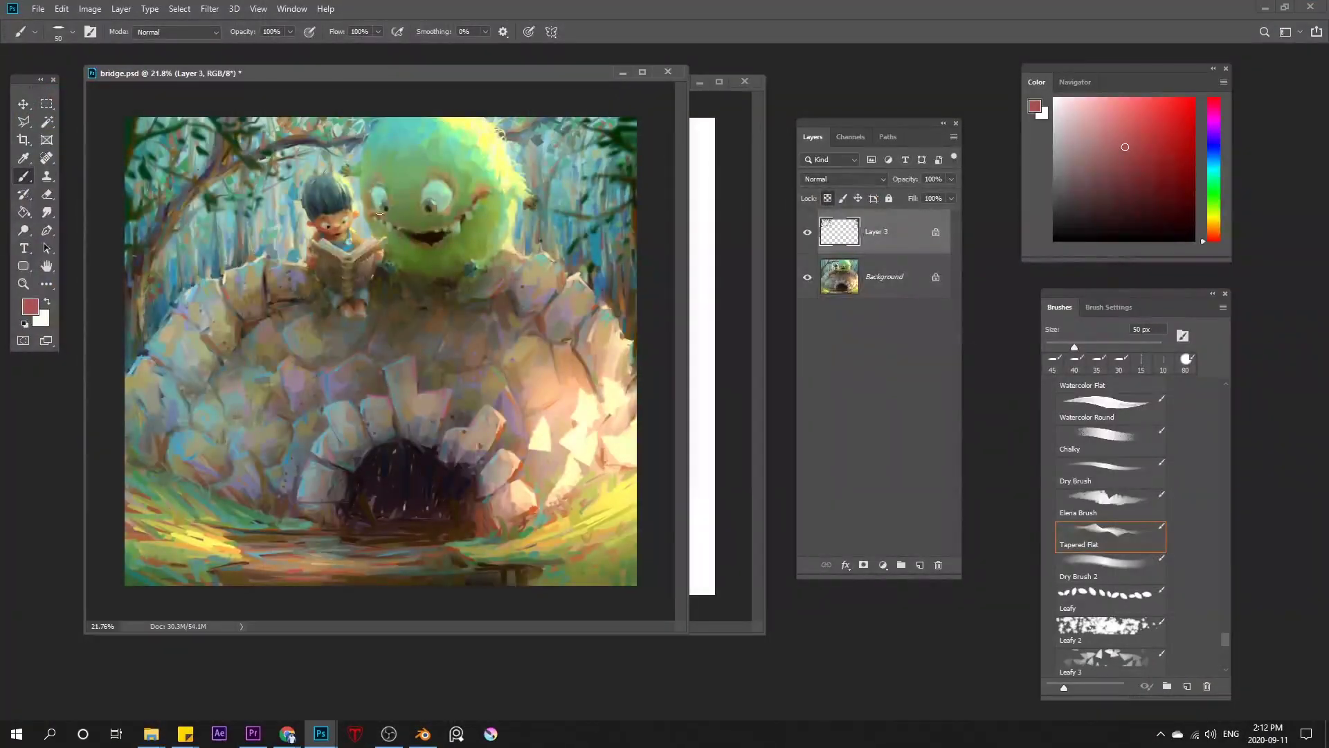
- Try two muted-red strokes with a much larger brush over the branches on both sides of Layer 3, and undo them
{"action": "key", "text": "bracketright"}
{"action": "key", "text": "bracketright"}
{"action": "key", "text": "bracketright"}
{"action": "key", "text": "bracketright"}
{"action": "key", "text": "bracketright"}
{"action": "key", "text": "bracketright"}
{"action": "key", "text": "bracketright"}
{"action": "key", "text": "bracketright"}
{"action": "key", "text": "bracketright"}
{"action": "key", "text": "bracketright"}
{"action": "key", "text": "bracketright"}
{"action": "key", "text": "bracketright"}
{"action": "key", "text": "bracketright"}
{"action": "mouse_move", "coordinate": [250, 172]}
{"action": "left_mouse_down"}
{"action": "mouse_move", "coordinate": [199, 184]}
{"action": "mouse_move", "coordinate": [158, 132]}
{"action": "mouse_move", "coordinate": [158, 262]}
{"action": "left_mouse_up"}
{"action": "mouse_move", "coordinate": [538, 198]}
{"action": "left_mouse_down"}
{"action": "mouse_move", "coordinate": [609, 141]}
{"action": "mouse_move", "coordinate": [649, 184]}
{"action": "left_mouse_up"}
{"action": "key", "text": "ctrl+z"}
{"action": "key", "text": "ctrl+z"}
- Pick a near-black foreground color, set the brush size to 500 px, and remove Layer 3's transparent-pixel lock
{"action": "left_click_drag", "start_coordinate": [1126, 85], "coordinate": [1032, 74]}
{"action": "left_click", "coordinate": [1006, 217]}
{"action": "key", "text": "bracketright"}
{"action": "key", "text": "bracketright"}
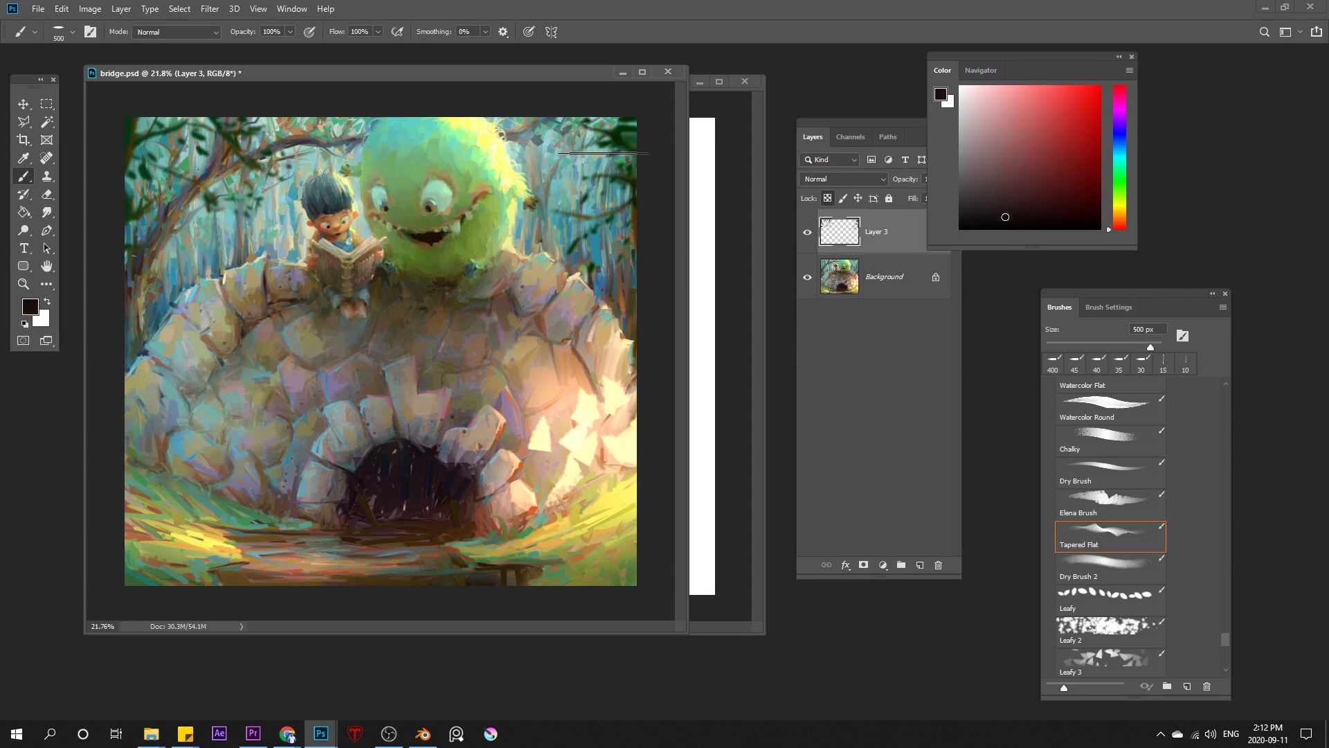
{"action": "key", "text": "bracketleft"}
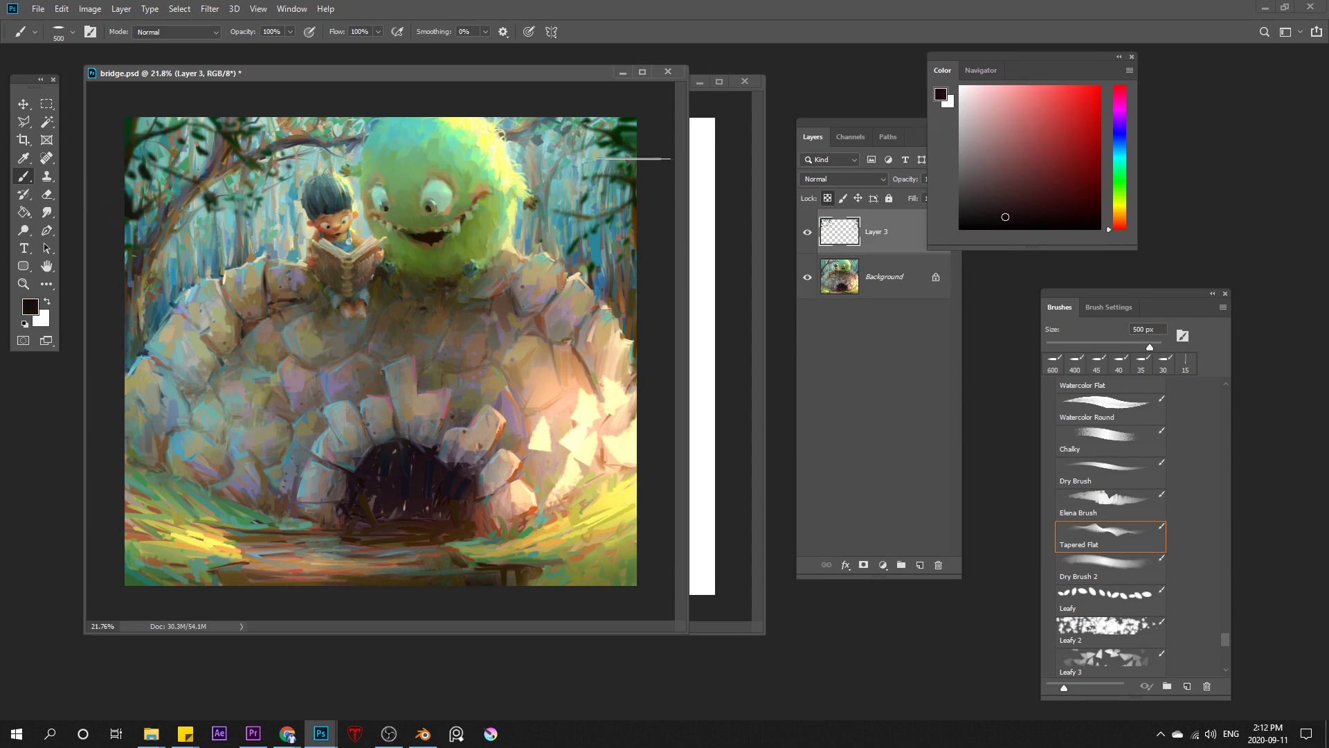
{"action": "left_click", "coordinate": [829, 199]}
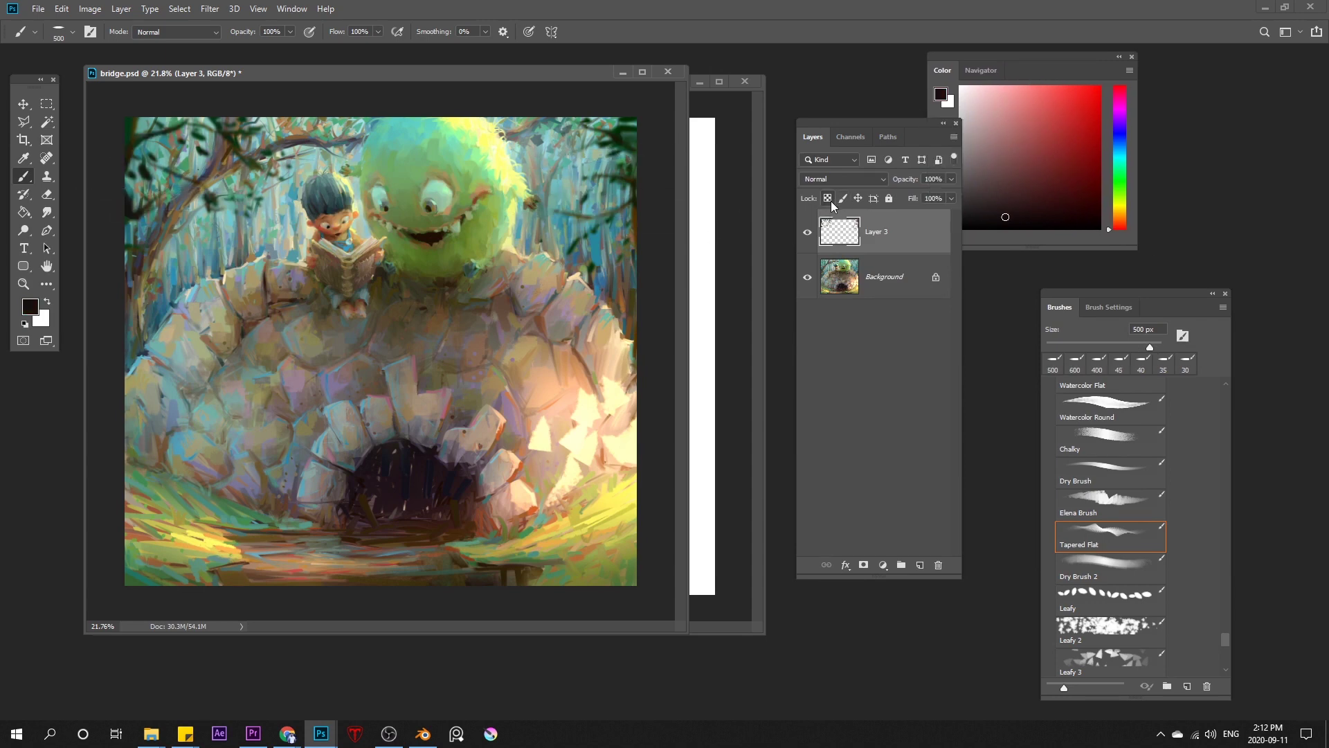
- Return to Untitled-1, reduce the brush size to 250 px, and lock Layer 1's transparent pixels
{"action": "left_click", "coordinate": [737, 254]}
{"action": "key", "text": "bracketleft"}
{"action": "key", "text": "bracketleft"}
{"action": "key", "text": "bracketleft"}
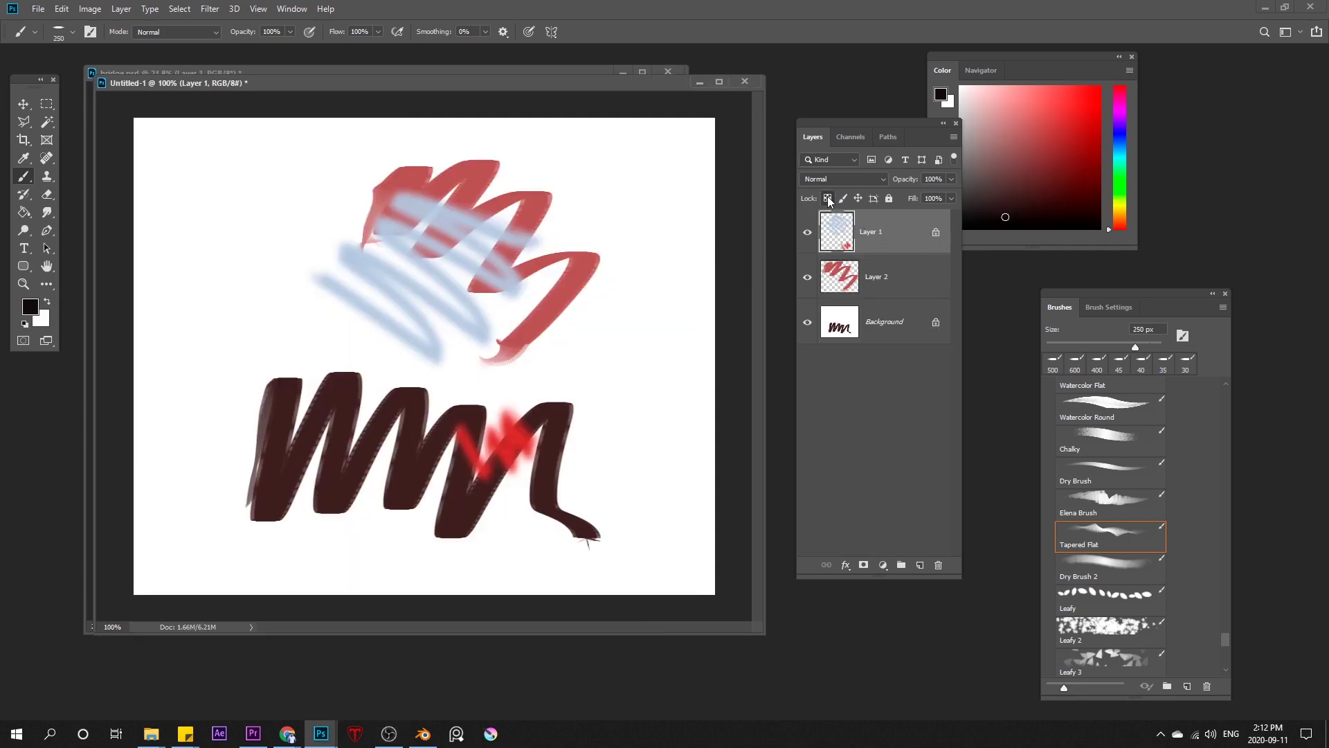
- Choose the Soft Round 800 1 brush and paint near-black over Layer 1's blurred blue and red strokes
{"action": "left_click_drag", "start_coordinate": [1226, 639], "coordinate": [1251, 490]}
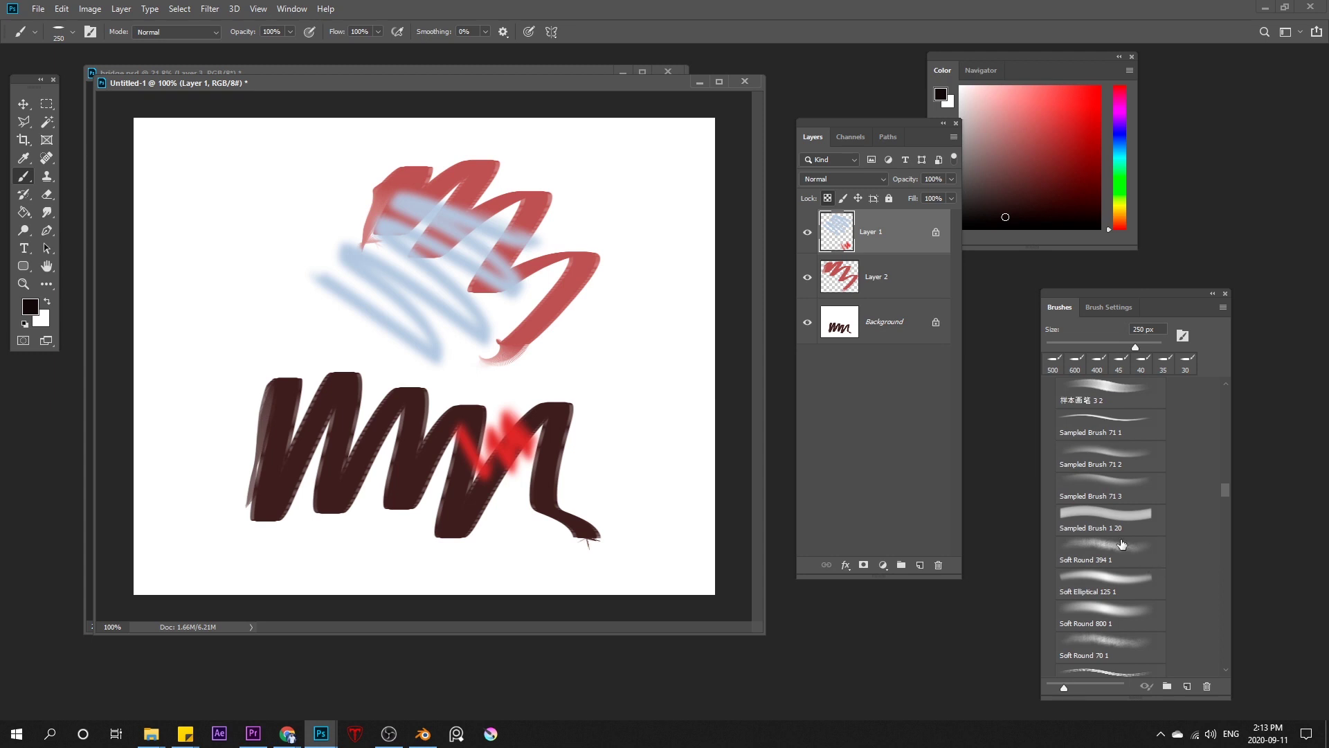
{"action": "left_click", "coordinate": [1108, 611]}
{"action": "key", "text": "bracketleft"}
{"action": "key", "text": "bracketleft"}
{"action": "mouse_move", "coordinate": [391, 362]}
{"action": "left_mouse_down"}
{"action": "mouse_move", "coordinate": [429, 341]}
{"action": "mouse_move", "coordinate": [402, 364]}
{"action": "mouse_move", "coordinate": [409, 346]}
{"action": "mouse_move", "coordinate": [335, 342]}
{"action": "mouse_move", "coordinate": [423, 377]}
{"action": "mouse_move", "coordinate": [495, 347]}
{"action": "mouse_move", "coordinate": [396, 351]}
{"action": "left_mouse_up"}
{"action": "key", "text": "bracketright"}
{"action": "key", "text": "bracketleft"}
{"action": "key", "text": "bracketleft"}
{"action": "key", "text": "bracketleft"}
{"action": "key", "text": "bracketleft"}
{"action": "key", "text": "bracketleft"}
{"action": "key", "text": "bracketleft"}
{"action": "key", "text": "bracketleft"}
- Sample the muted red from the zigzag, paint it over part of Layer 1's darkened strokes, and reduce the brush to 70 px
{"action": "left_click", "coordinate": [438, 239], "text": "alt"}
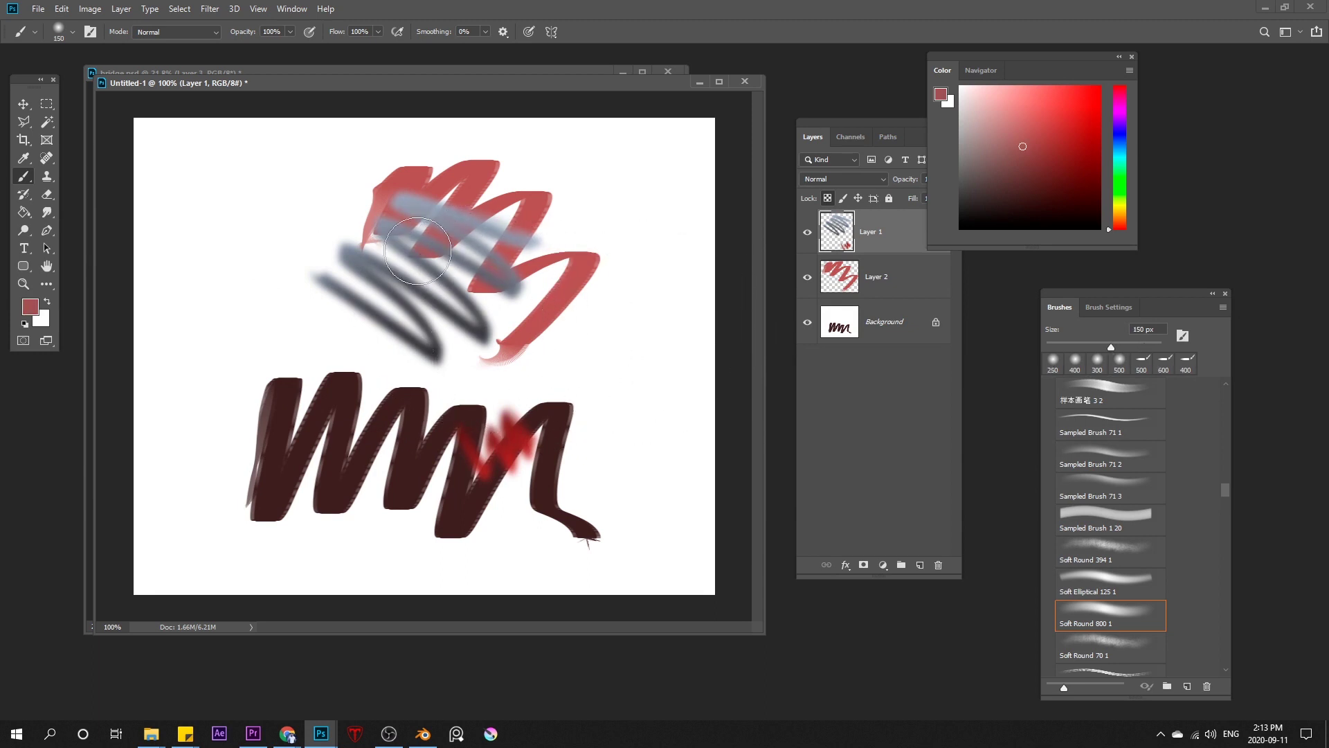
{"action": "left_click_drag", "start_coordinate": [422, 239], "coordinate": [346, 252]}
{"action": "key", "text": "bracketleft"}
{"action": "key", "text": "bracketleft"}
{"action": "key", "text": "bracketleft"}
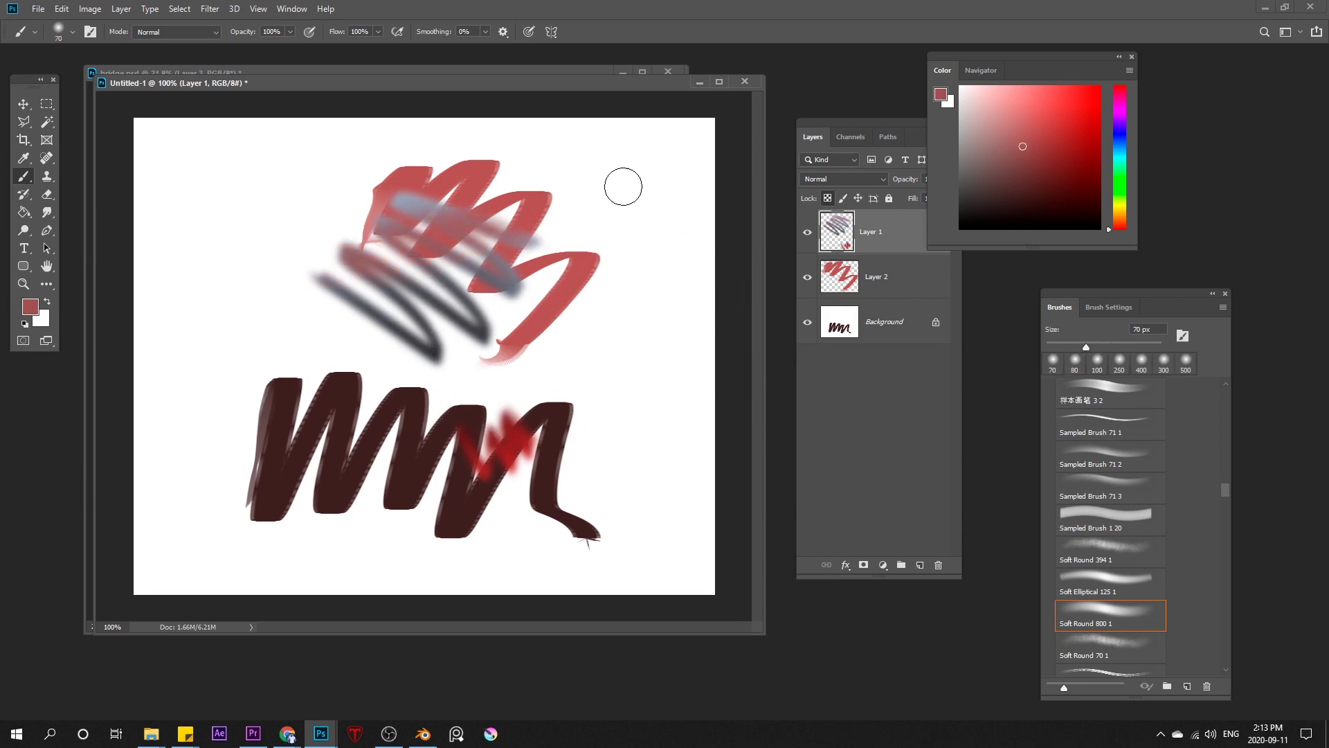
{"action": "left_click", "coordinate": [875, 236]}
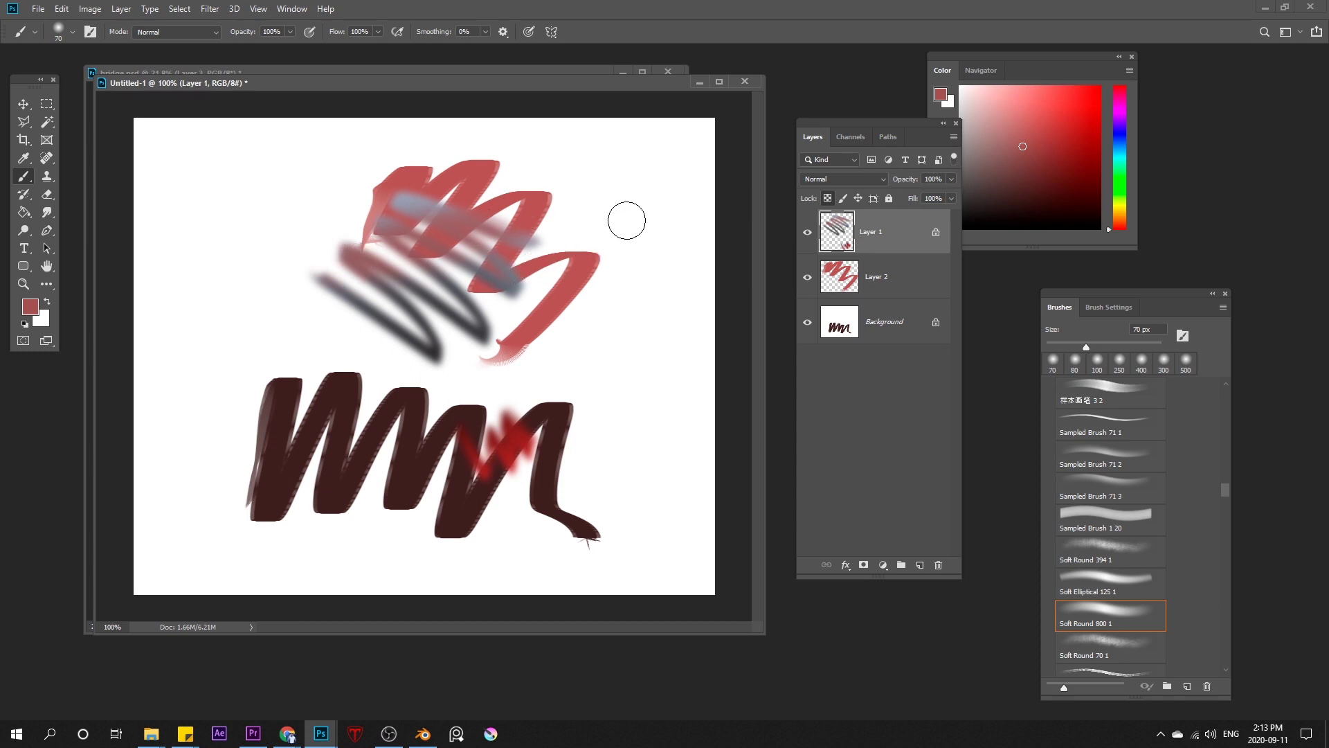
- Try the image-pixel lock on Layer 1 and switch it off again
{"action": "left_click", "coordinate": [843, 199]}
{"action": "key", "text": "bracketright"}
{"action": "left_click", "coordinate": [847, 201]}
- Lock Layer 1's position with auto-select off, try moving the layer, and paint more muted red on its strokes at 80 px
{"action": "key", "text": "v"}
{"action": "left_click", "coordinate": [74, 32]}
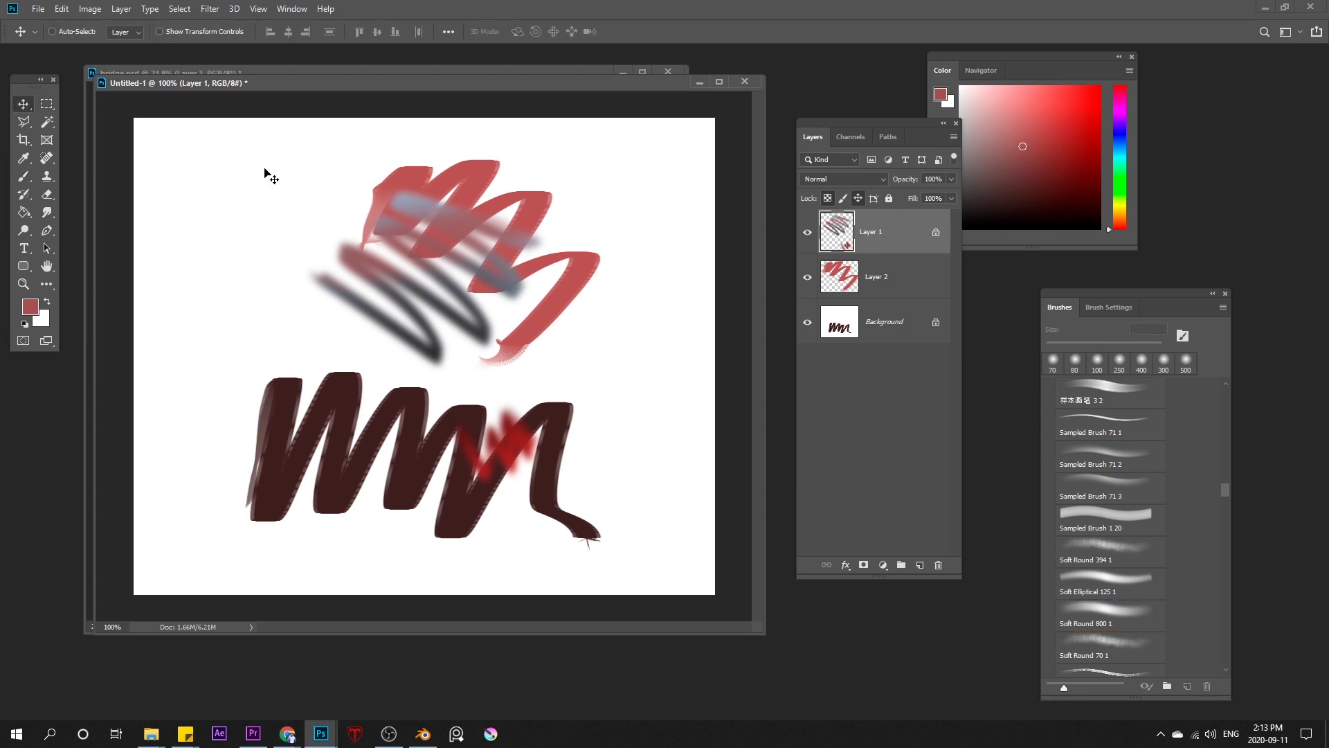
{"action": "mouse_move", "coordinate": [356, 267]}
{"action": "left_mouse_down"}
{"action": "mouse_move", "coordinate": [350, 285]}
{"action": "mouse_move", "coordinate": [358, 277]}
{"action": "left_mouse_up"}
{"action": "left_click", "coordinate": [587, 258]}
{"action": "left_click", "coordinate": [23, 176]}
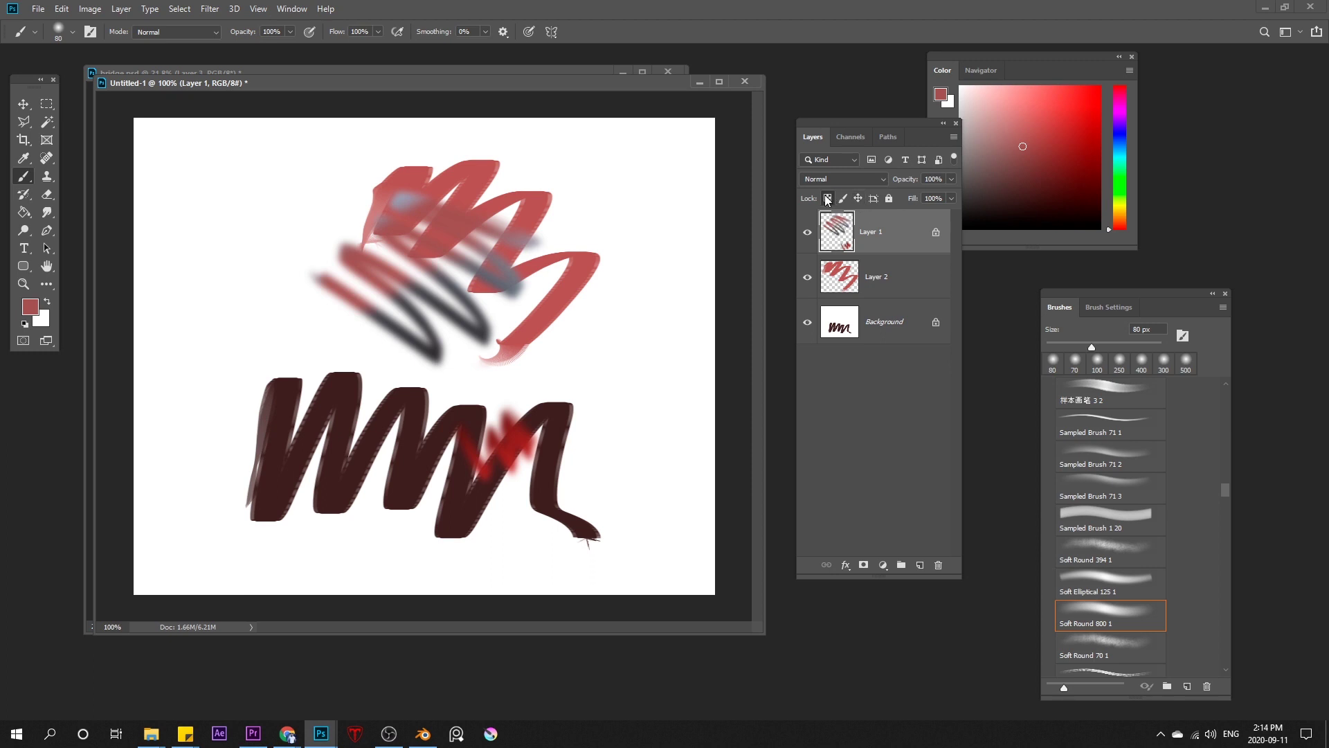
- Lock Layer 1 completely and toggle its visibility off and on
{"action": "left_click", "coordinate": [890, 199]}
{"action": "left_click", "coordinate": [810, 234]}
{"action": "left_click", "coordinate": [809, 235]}
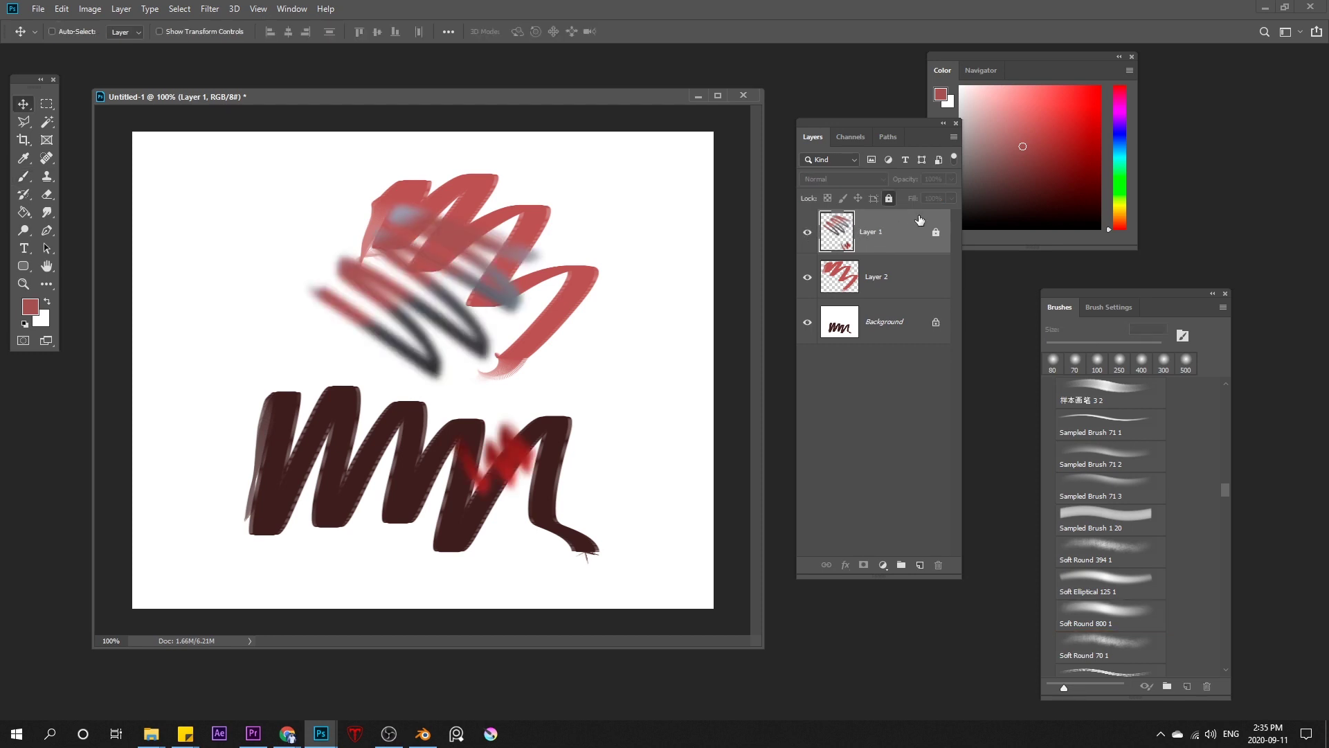
- Unlock Layer 1 and delete both Layer 1 and Layer 2
{"action": "left_click", "coordinate": [889, 199]}
{"action": "left_click", "coordinate": [940, 567]}
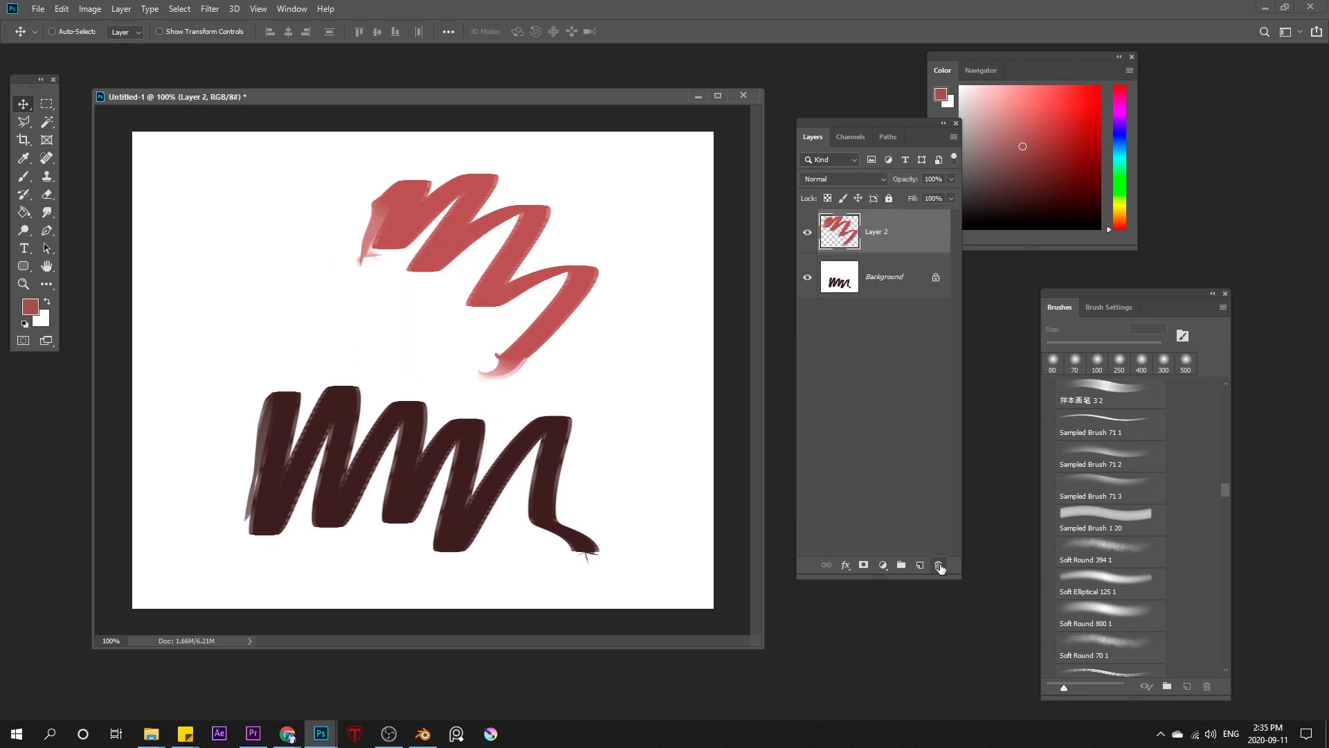
{"action": "left_click", "coordinate": [941, 566]}
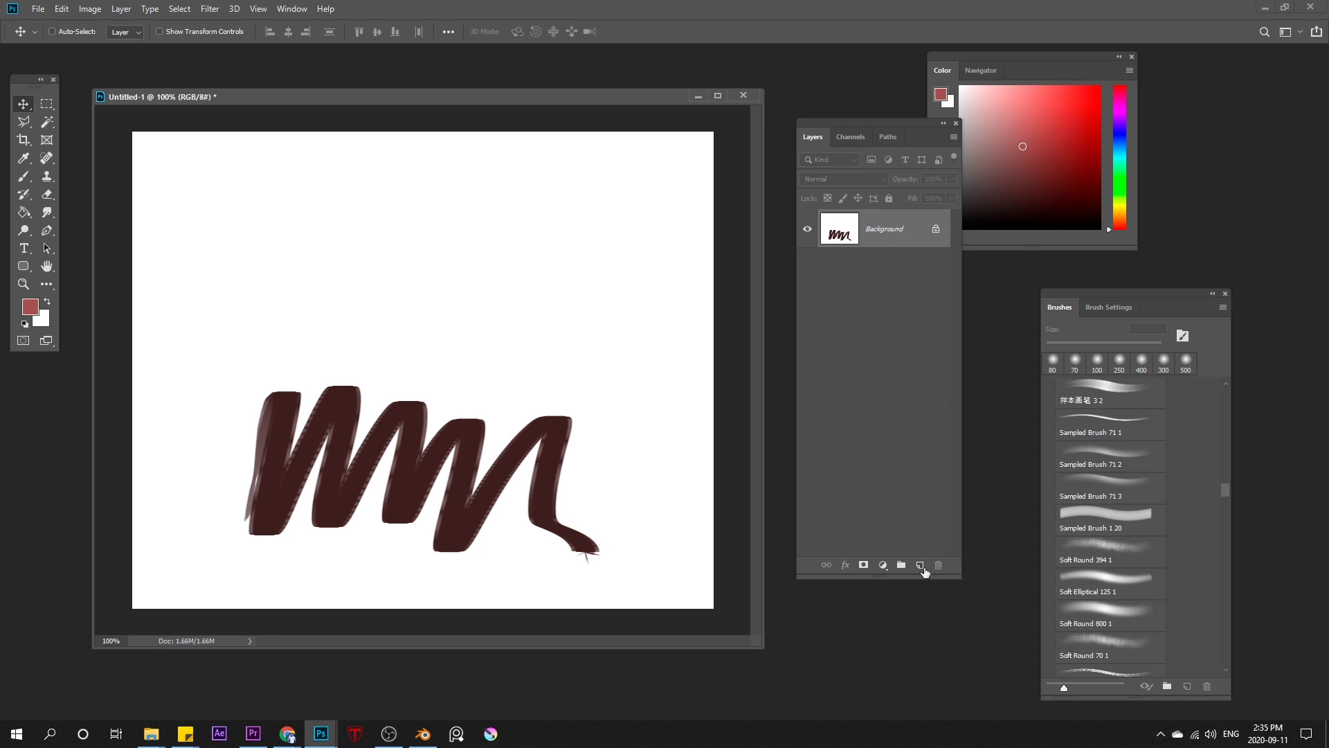
- Add a new empty layer above the Background, and delete the Background layer
{"action": "left_click", "coordinate": [921, 567]}
{"action": "left_click", "coordinate": [898, 298]}
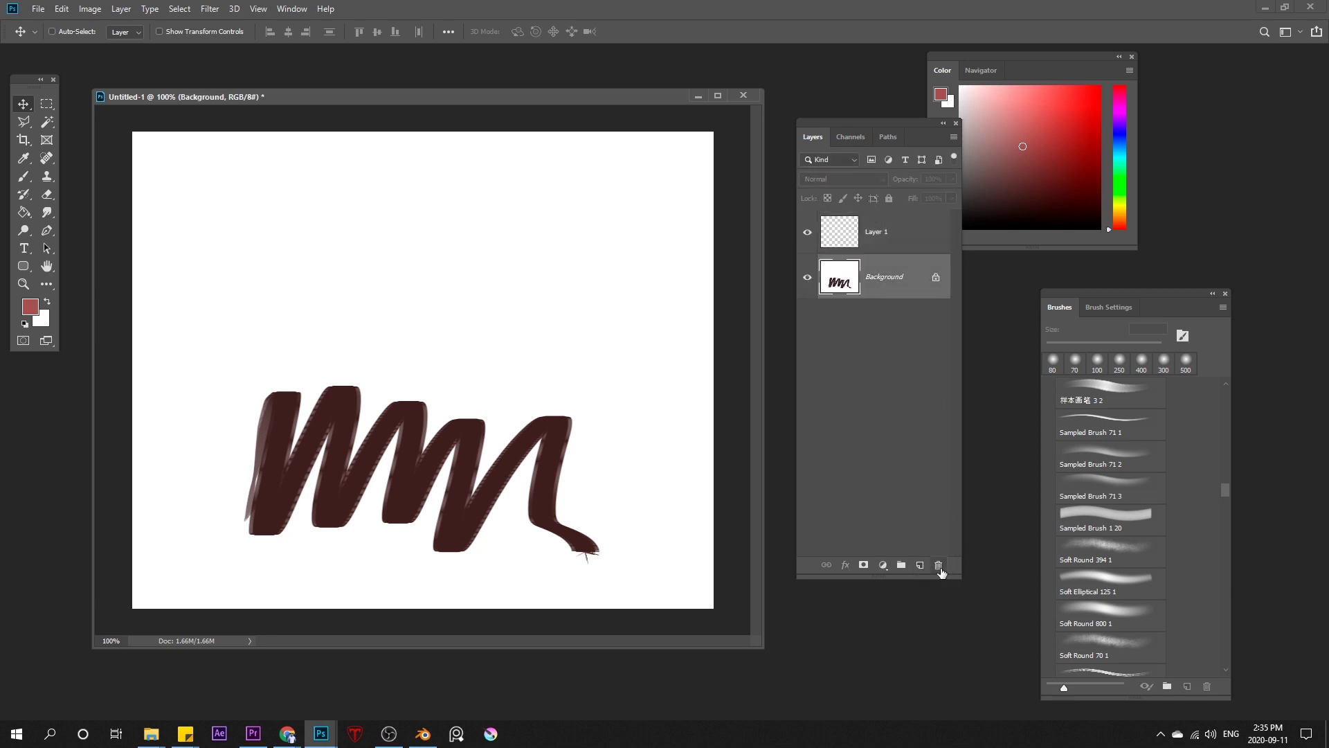
{"action": "left_click_drag", "start_coordinate": [941, 570], "coordinate": [941, 566]}
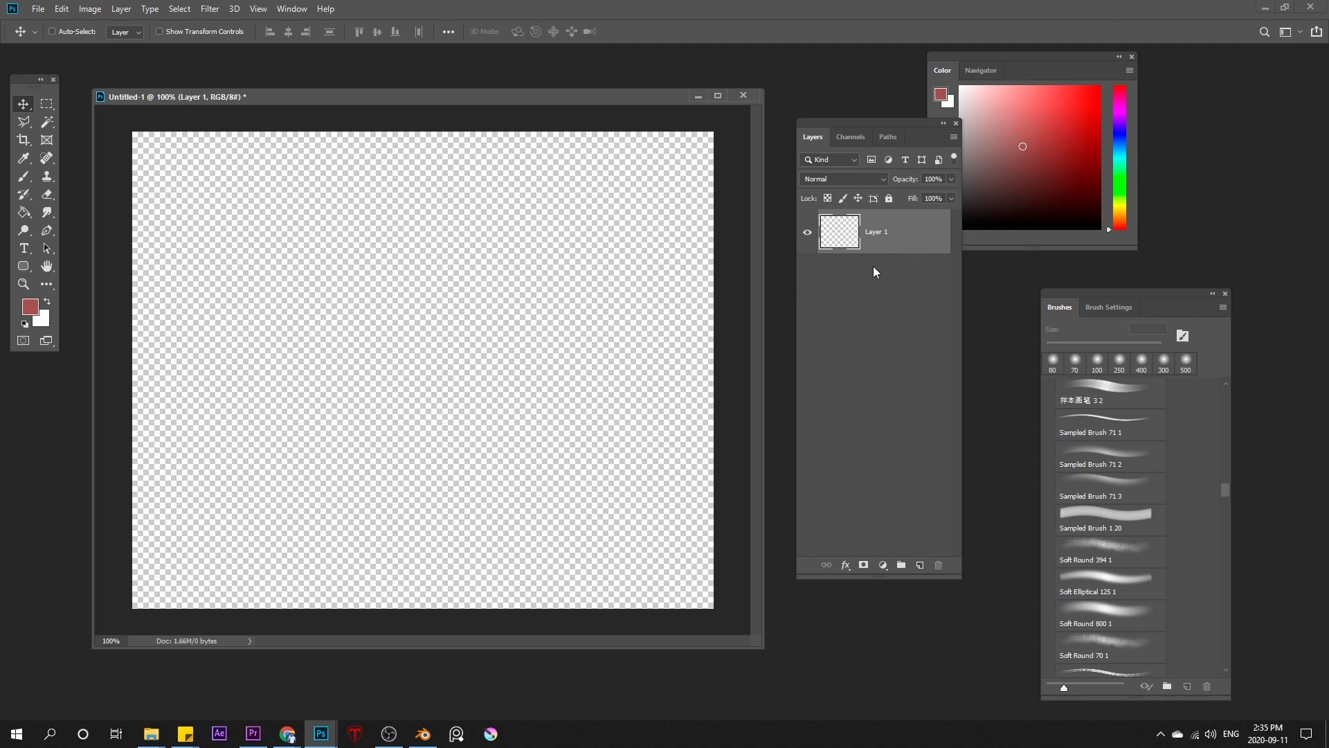
- Rename Layer 1 as "Layer name"
{"action": "double_click", "coordinate": [878, 232]}
{"action": "type", "text": "Layer name"}
{"action": "key", "text": "Return"}
- Draw a rough black oval outline with the 40 px brush, and add a new layer beneath it
{"action": "key", "text": "b"}
{"action": "key", "text": "d"}
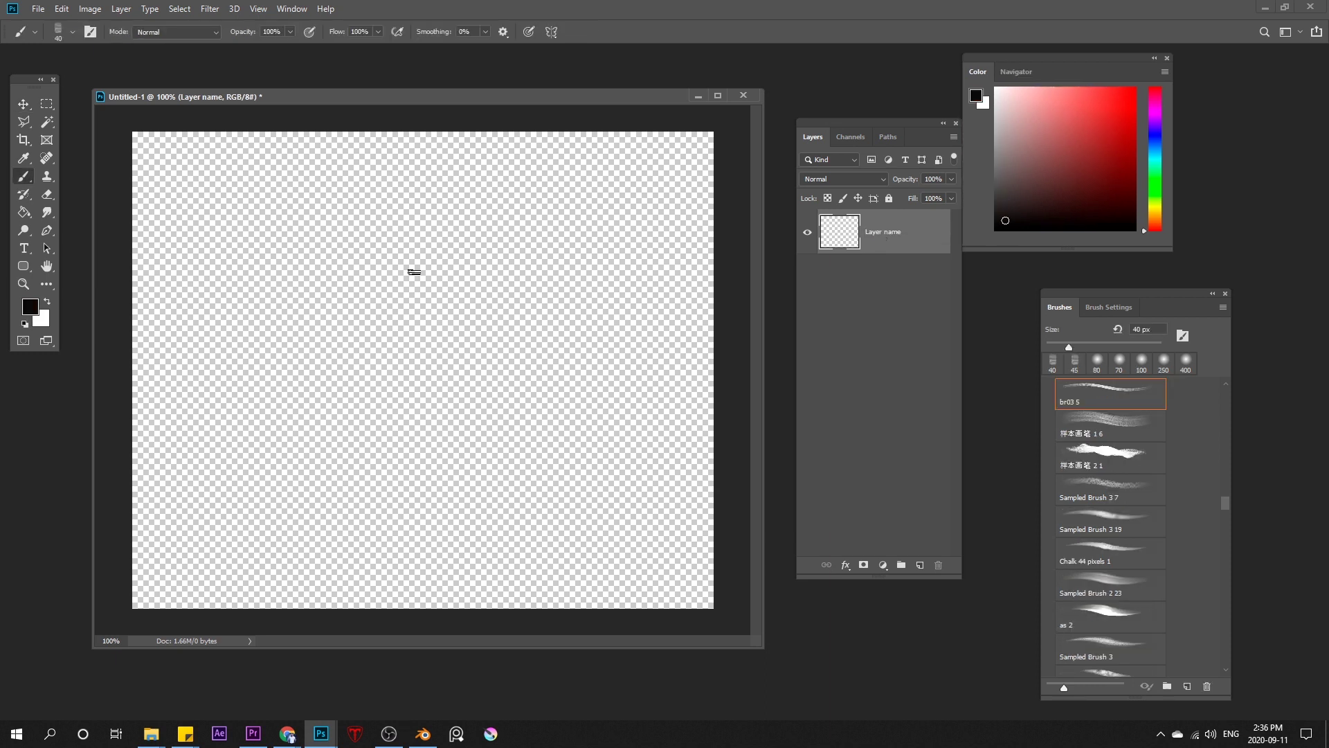
{"action": "mouse_move", "coordinate": [436, 238]}
{"action": "left_mouse_down"}
{"action": "mouse_move", "coordinate": [342, 439]}
{"action": "mouse_move", "coordinate": [528, 425]}
{"action": "mouse_move", "coordinate": [351, 286]}
{"action": "left_mouse_up"}
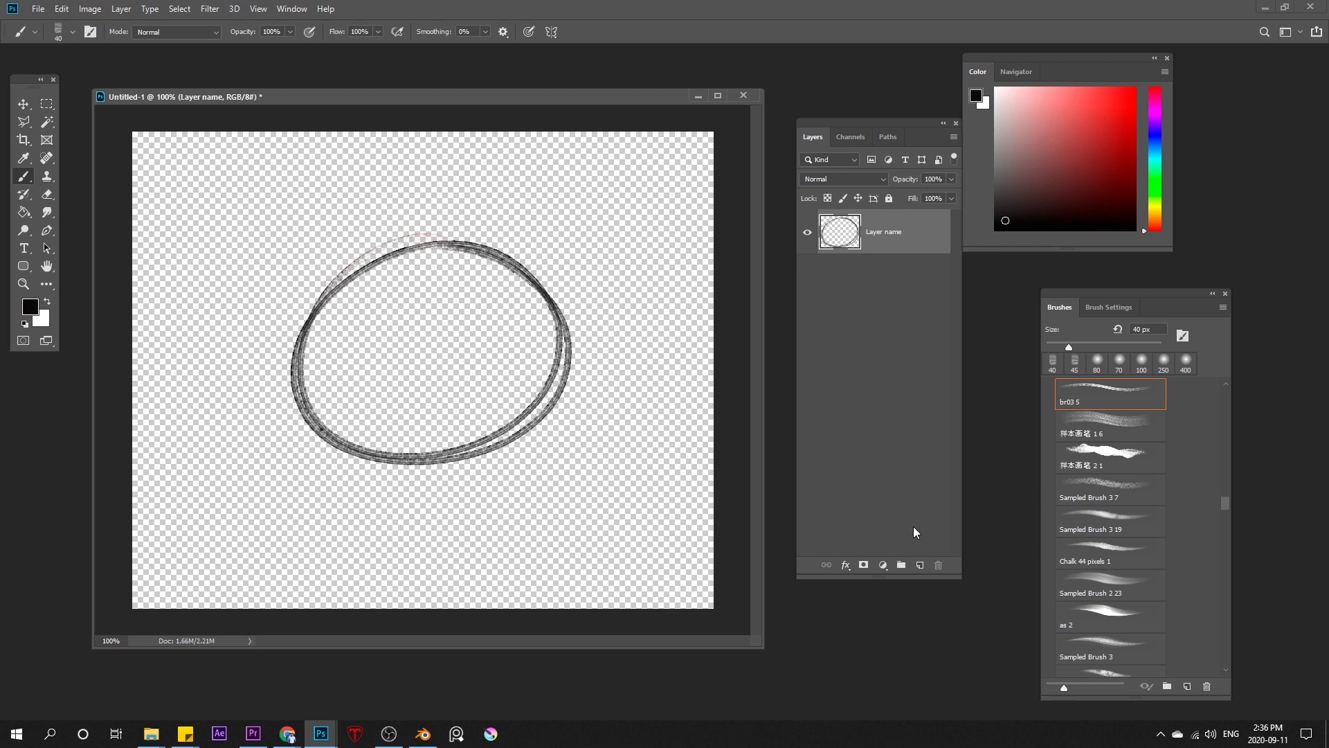
{"action": "left_click", "coordinate": [920, 565], "text": "ctrl"}
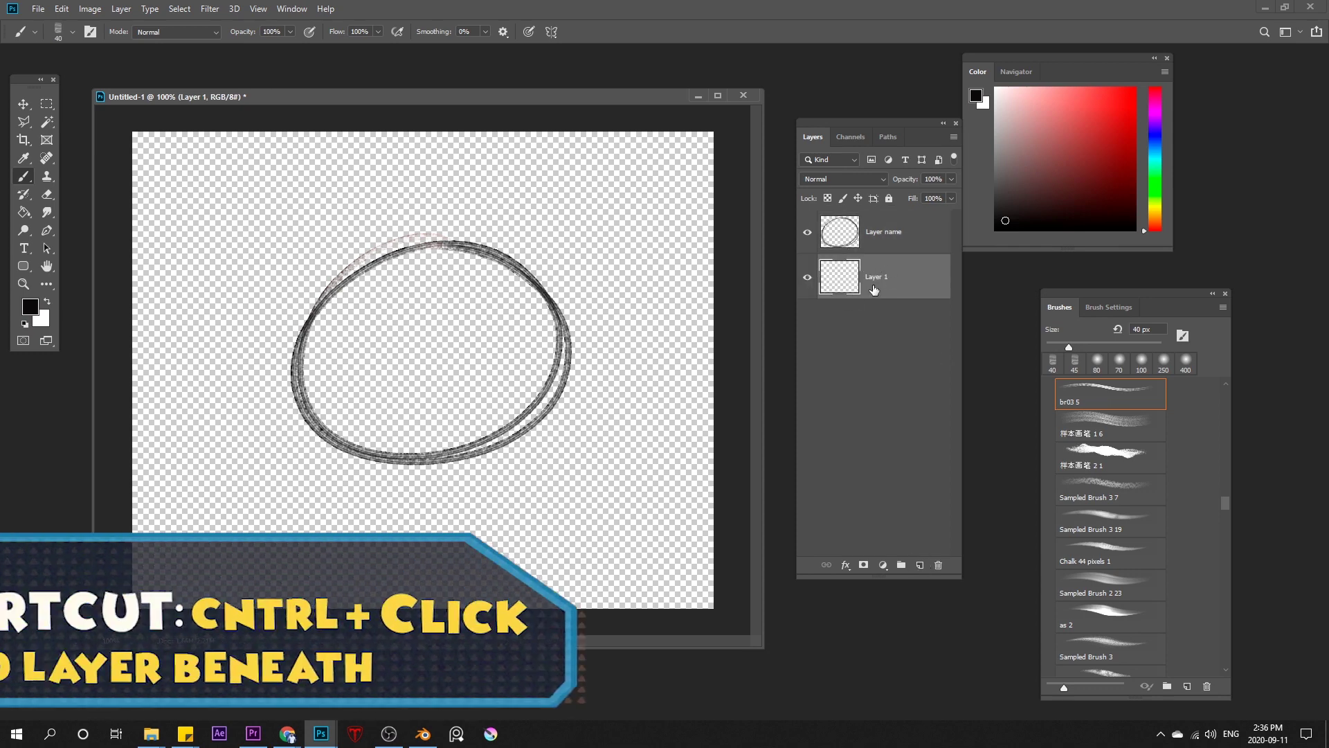
- Try a red Paint Bucket fill on Layer 1 with All Layers off, and undo the fill
{"action": "left_click", "coordinate": [23, 212]}
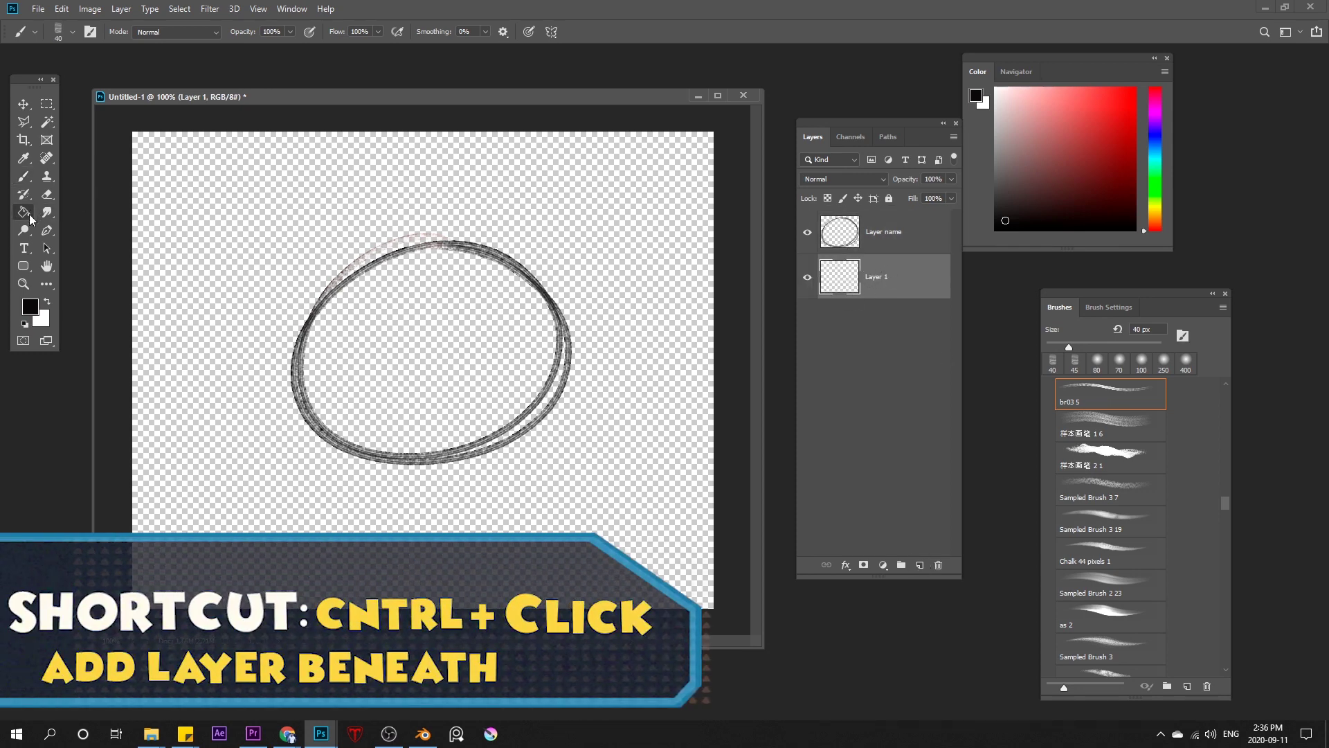
{"action": "left_click", "coordinate": [513, 337]}
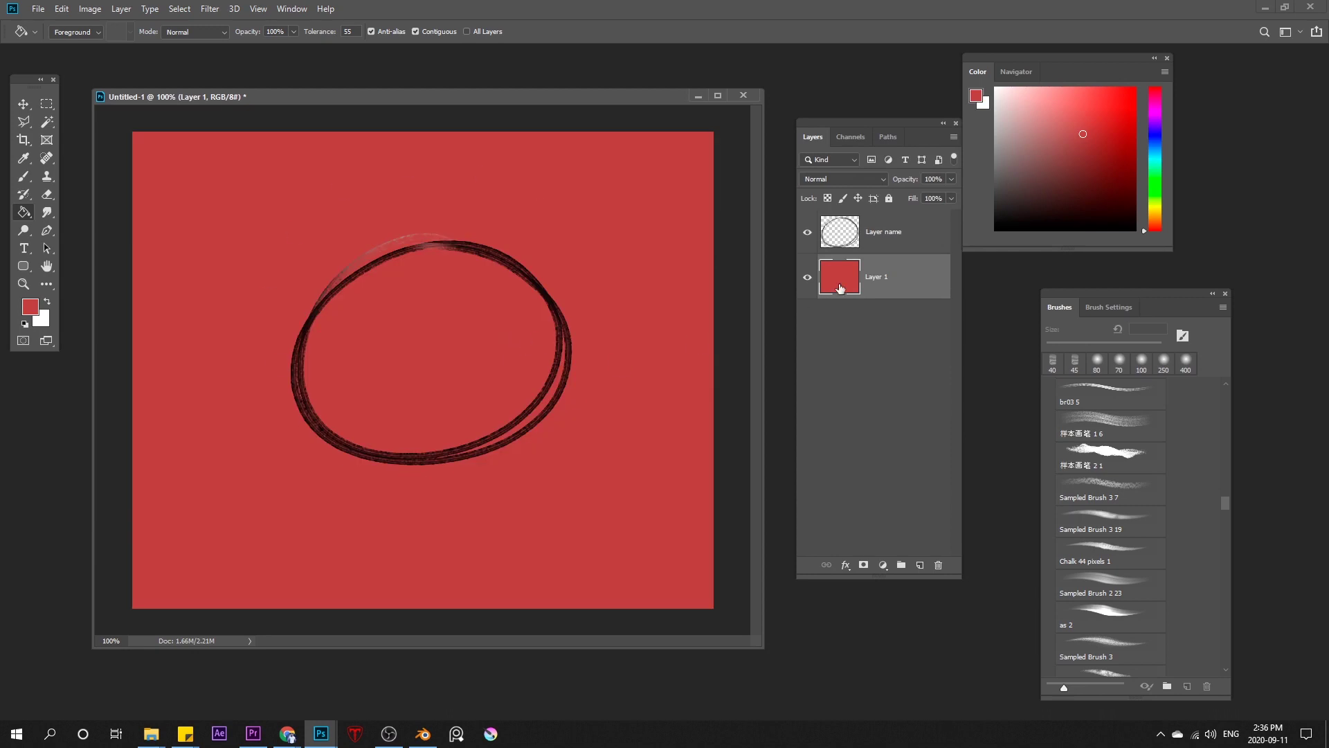
{"action": "key", "text": "ctrl+z"}
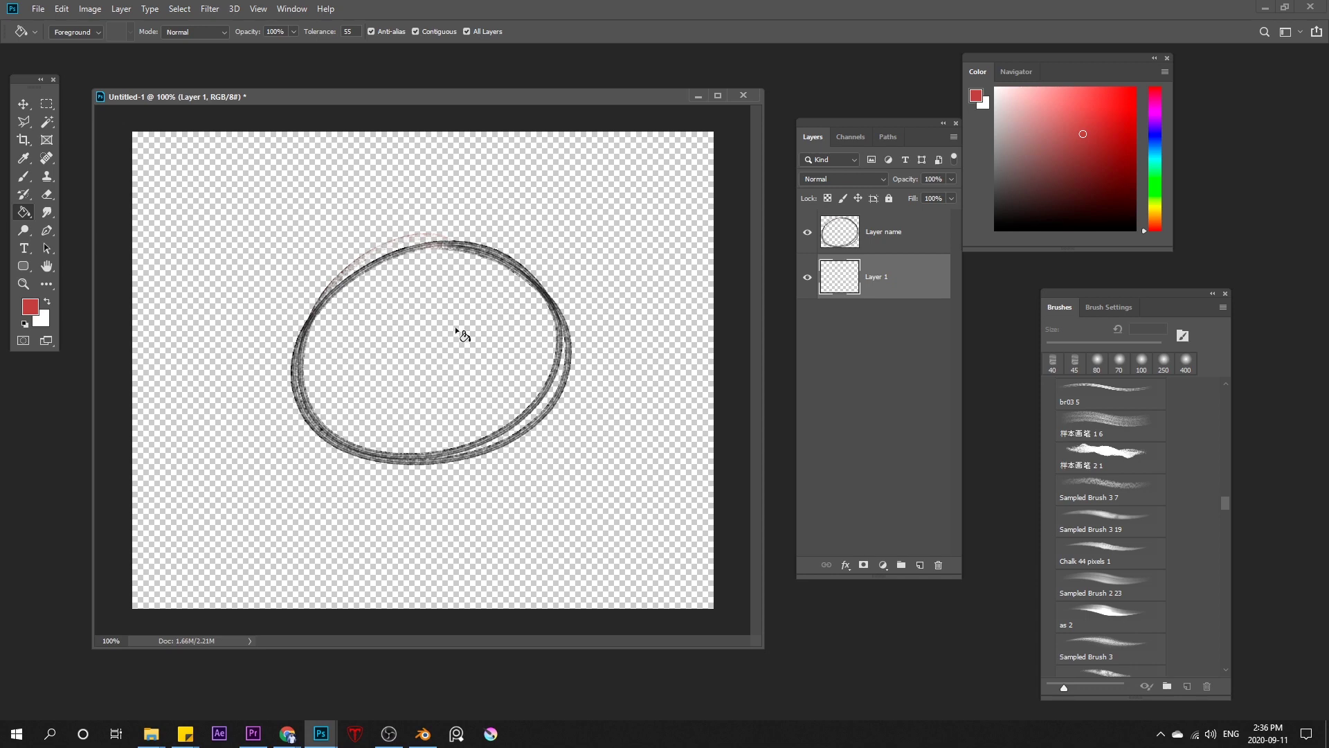
- Try filling the oval with red on Layer 1 and on the outline layer with All Layers on, undoing each fill
{"action": "left_click", "coordinate": [509, 330]}
{"action": "key", "text": "ctrl+z"}
{"action": "left_click", "coordinate": [821, 240]}
{"action": "left_click", "coordinate": [415, 339]}
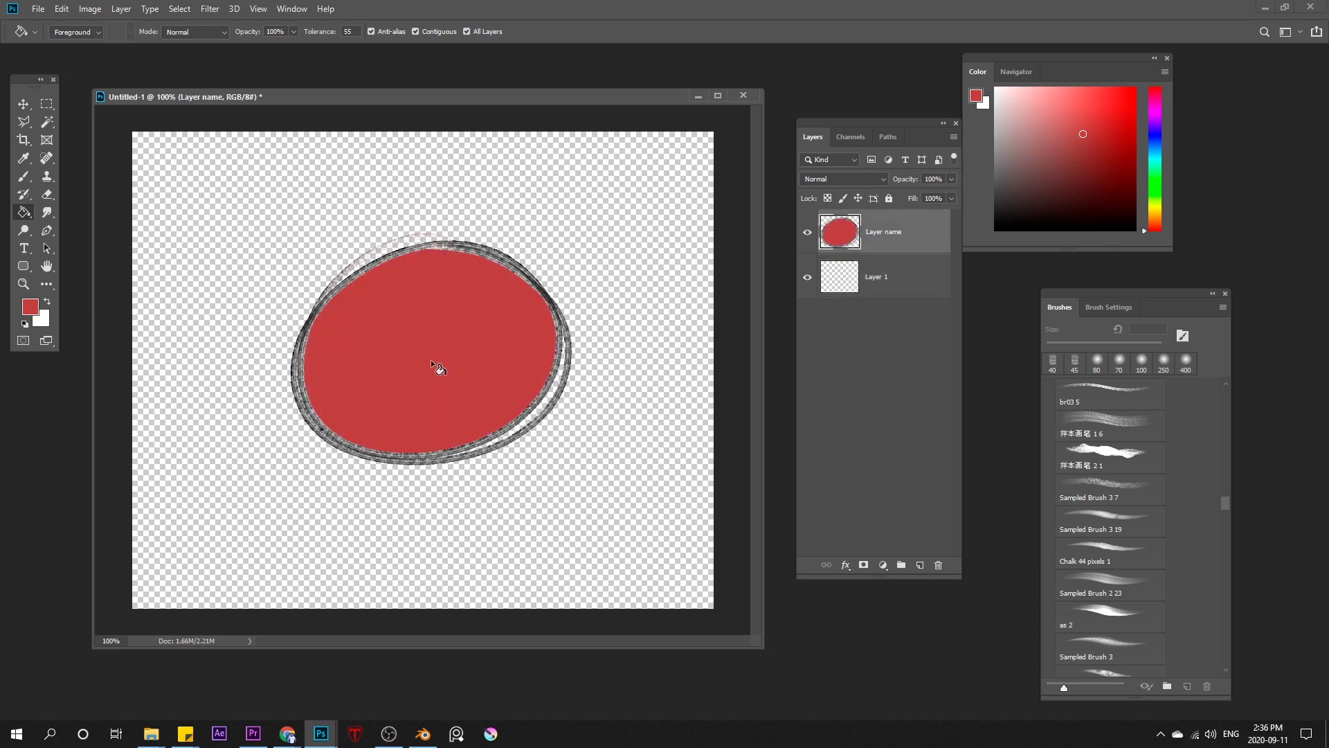
{"action": "key", "text": "ctrl+z"}
- Fill the inside of the oval with red on Layer 1, with All Layers on
{"action": "left_click", "coordinate": [869, 274]}
{"action": "left_click", "coordinate": [438, 360]}
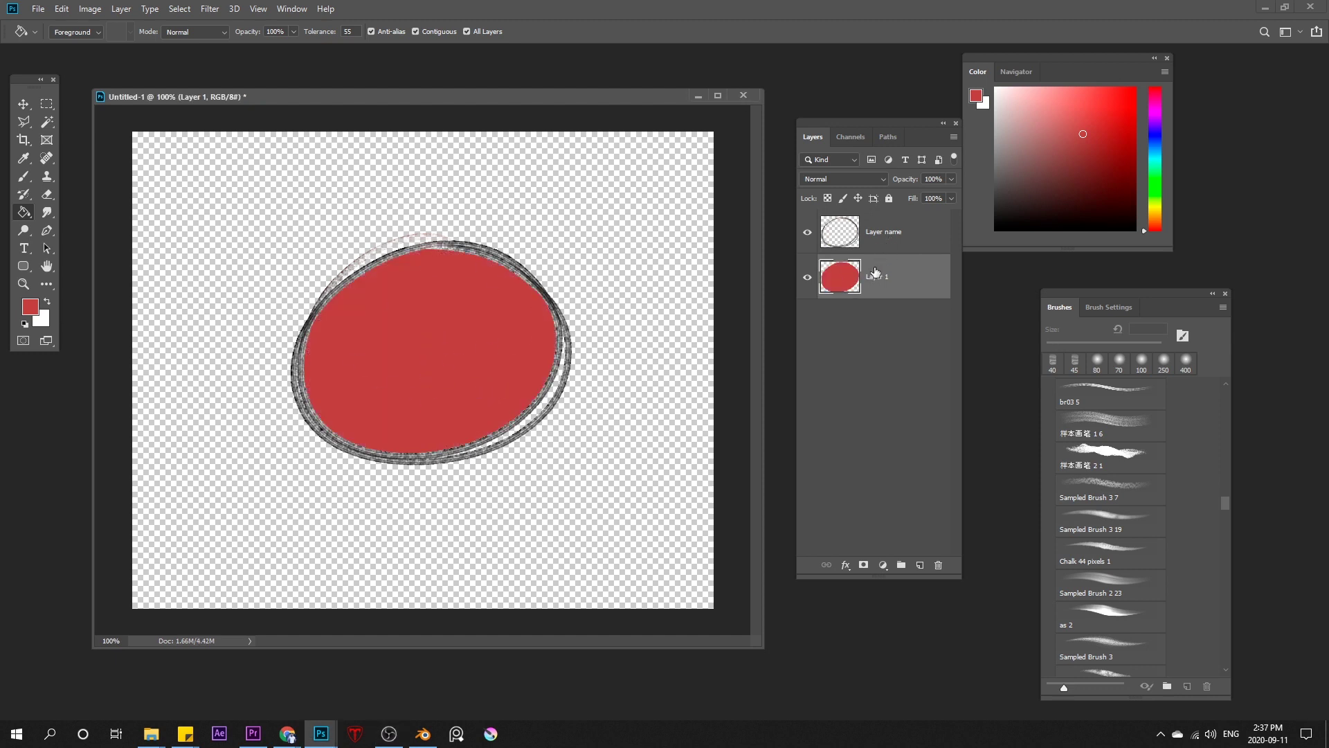
- Show the outline layer alone, show Layer 1 alone, and make both layers visible again
{"action": "left_click", "coordinate": [808, 236], "text": "alt"}
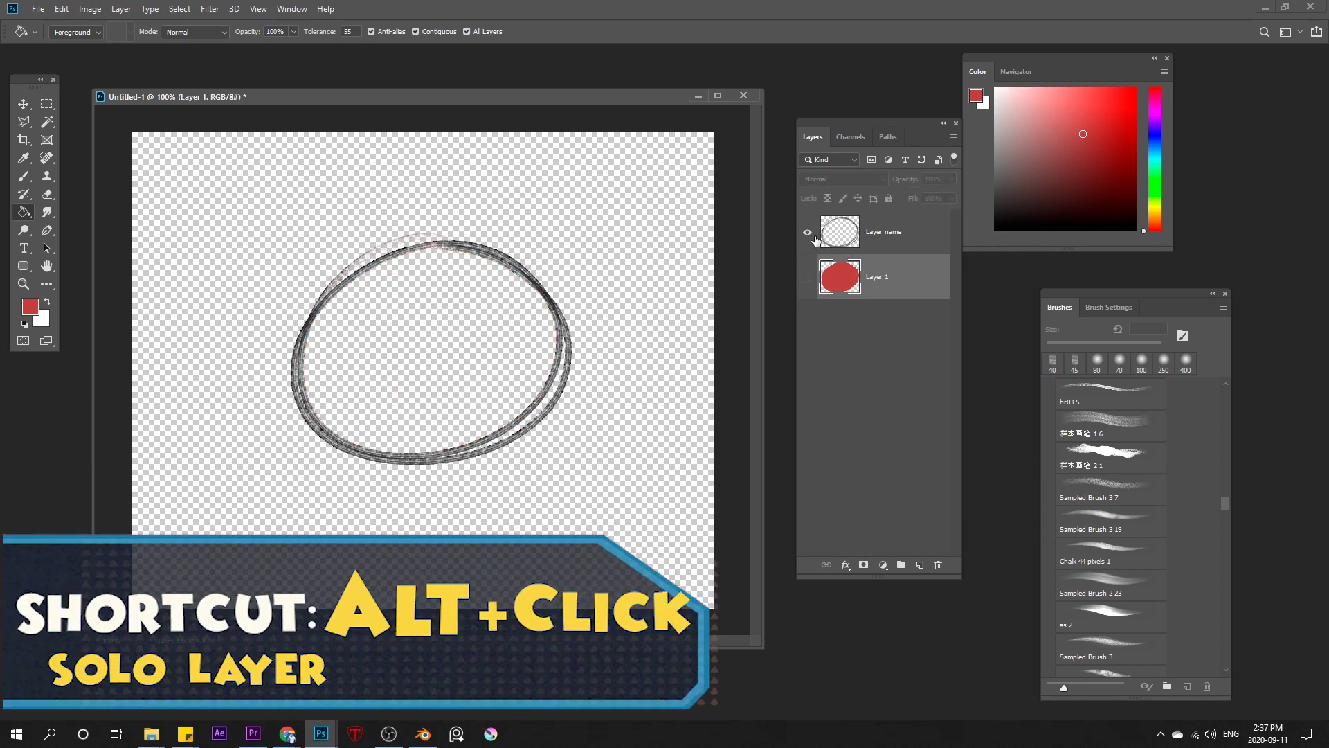
{"action": "left_click", "coordinate": [807, 278], "text": "alt"}
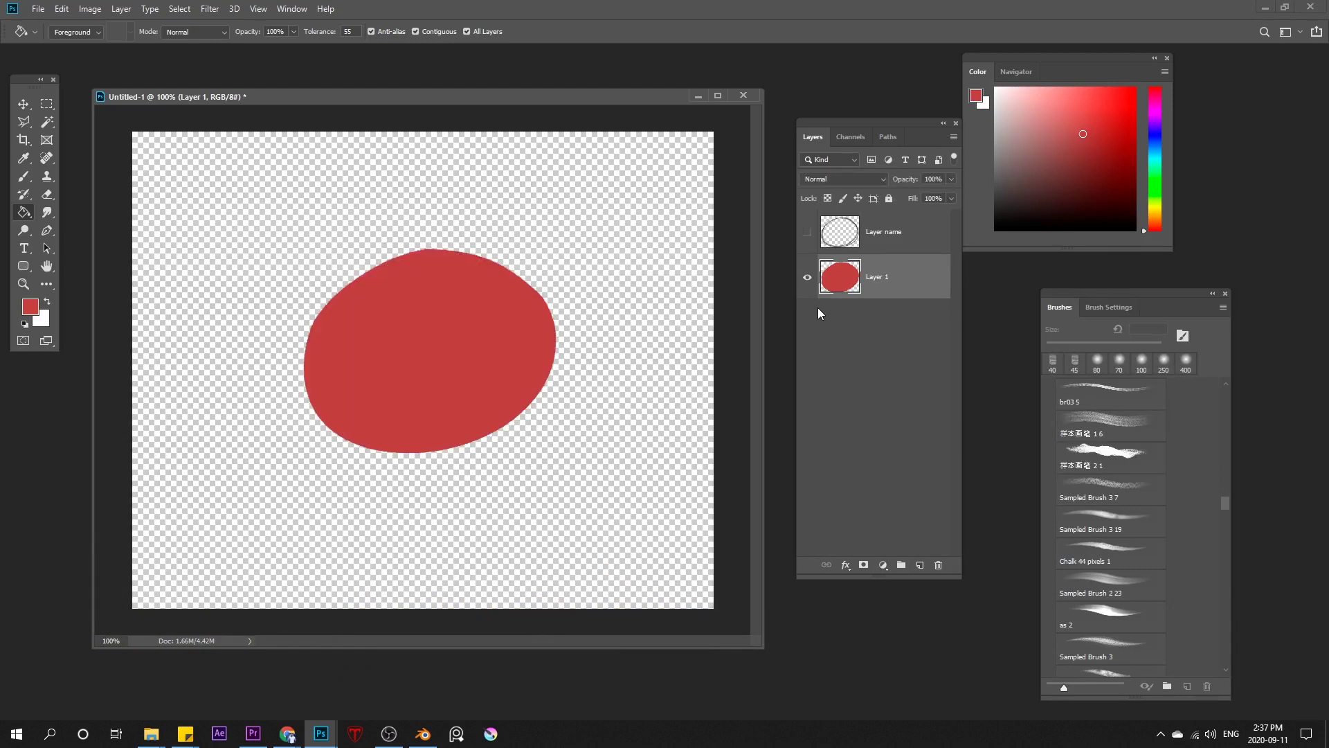
{"action": "left_click", "coordinate": [808, 234]}
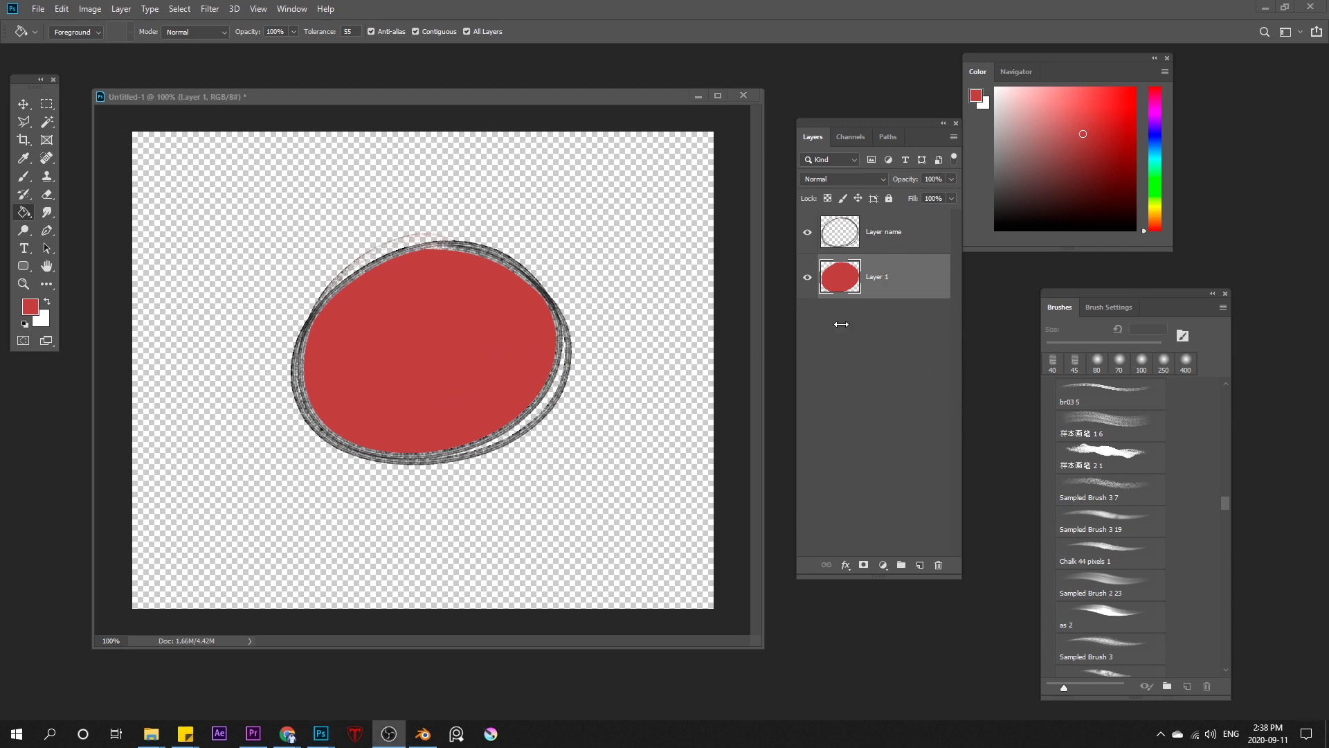
- Lock Layer 1's transparent pixels and paint dark red shading on the oval's lower left with Sampled Brush 2 23 at 125 px
{"action": "left_click", "coordinate": [831, 207]}
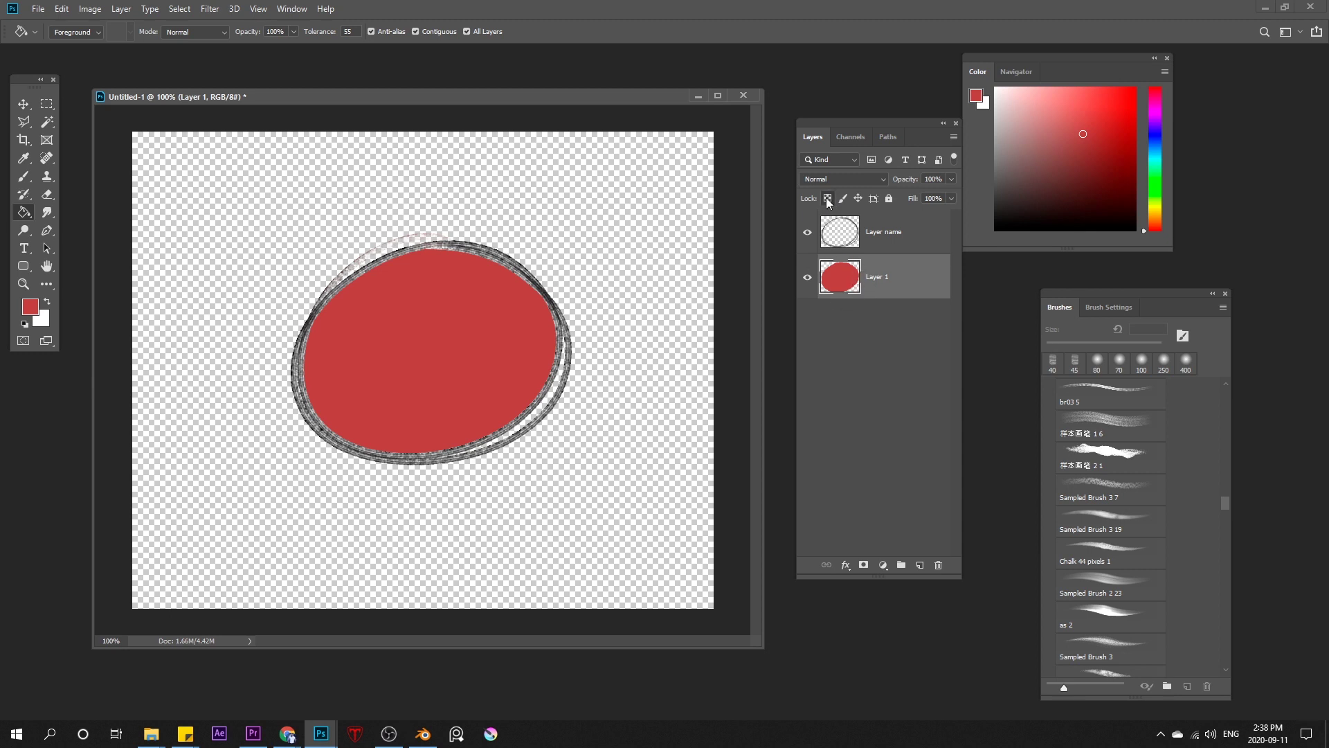
{"action": "left_click", "coordinate": [1108, 585]}
{"action": "left_click", "coordinate": [1086, 199]}
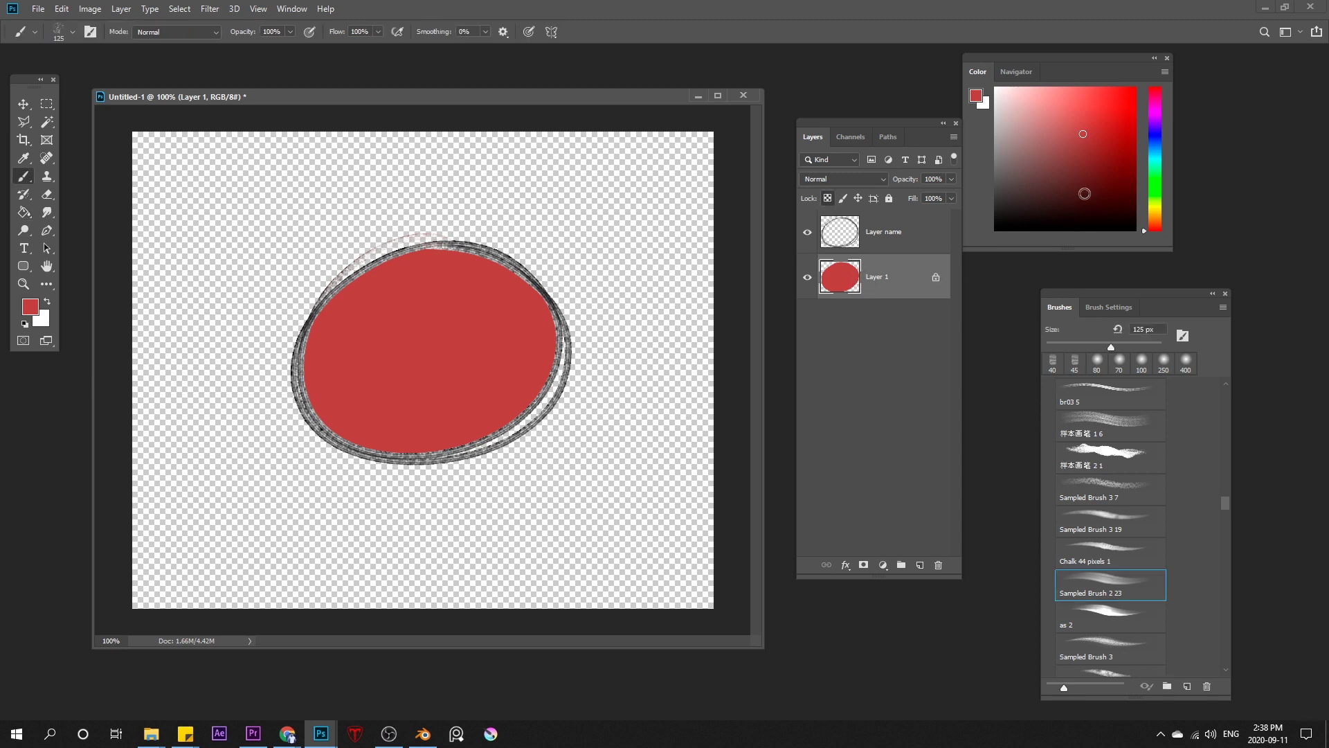
{"action": "mouse_move", "coordinate": [325, 319]}
{"action": "left_mouse_down"}
{"action": "mouse_move", "coordinate": [481, 416]}
{"action": "mouse_move", "coordinate": [357, 405]}
{"action": "mouse_move", "coordinate": [357, 329]}
{"action": "mouse_move", "coordinate": [493, 457]}
{"action": "left_mouse_up"}
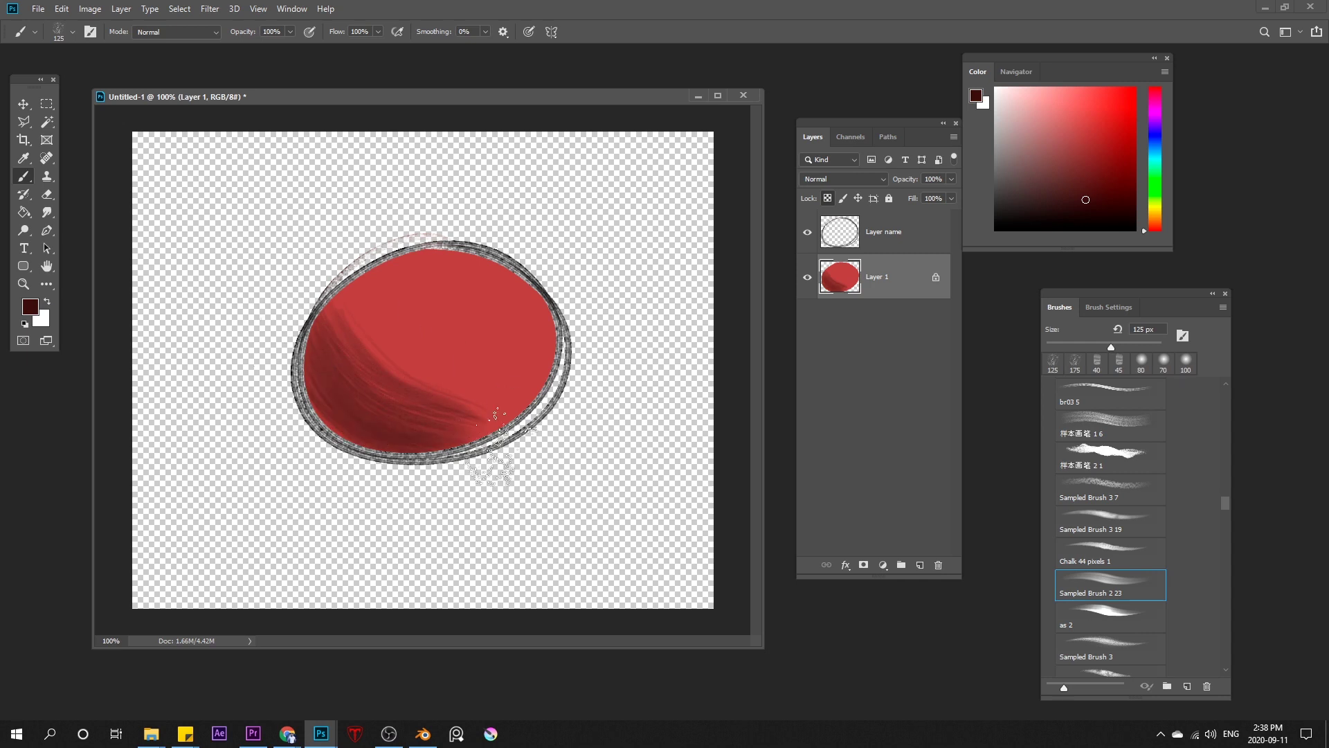
{"action": "left_click_drag", "start_coordinate": [265, 310], "coordinate": [525, 390]}
{"action": "left_click", "coordinate": [418, 322], "text": "alt"}
{"action": "mouse_move", "coordinate": [346, 315]}
{"action": "left_mouse_down"}
{"action": "mouse_move", "coordinate": [469, 386]}
{"action": "mouse_move", "coordinate": [523, 391]}
{"action": "left_mouse_up"}
{"action": "left_click", "coordinate": [394, 398], "text": "alt"}
- Add a new layer beneath Layer 1 and paint a dark red-brown cast shadow under the oval, finishing with a 60 px brush
{"action": "left_click", "coordinate": [921, 566]}
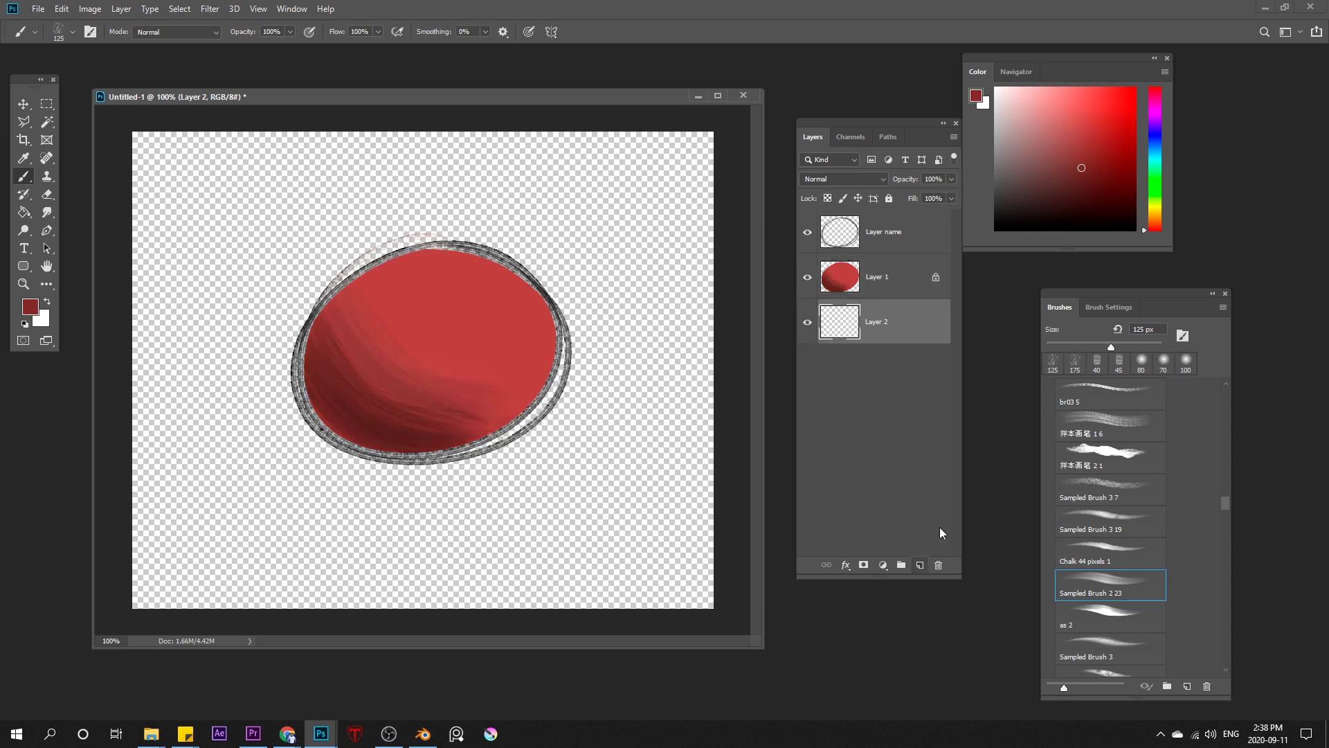
{"action": "left_click", "coordinate": [1065, 196]}
{"action": "key", "text": "bracketleft"}
{"action": "mouse_move", "coordinate": [270, 421]}
{"action": "left_mouse_down"}
{"action": "mouse_move", "coordinate": [350, 433]}
{"action": "mouse_move", "coordinate": [280, 424]}
{"action": "left_mouse_up"}
{"action": "key", "text": "bracketleft"}
{"action": "key", "text": "bracketleft"}
{"action": "key", "text": "bracketleft"}
{"action": "key", "text": "bracketleft"}
{"action": "key", "text": "bracketleft"}
{"action": "mouse_move", "coordinate": [277, 431]}
{"action": "left_mouse_down"}
{"action": "mouse_move", "coordinate": [325, 405]}
{"action": "mouse_move", "coordinate": [393, 443]}
{"action": "left_mouse_up"}
{"action": "mouse_move", "coordinate": [267, 408]}
{"action": "left_mouse_down"}
{"action": "mouse_move", "coordinate": [333, 443]}
{"action": "mouse_move", "coordinate": [516, 457]}
{"action": "mouse_move", "coordinate": [295, 433]}
{"action": "mouse_move", "coordinate": [395, 457]}
{"action": "left_mouse_up"}
{"action": "key", "text": "bracketright"}
{"action": "mouse_move", "coordinate": [524, 450]}
{"action": "left_mouse_down"}
{"action": "mouse_move", "coordinate": [464, 426]}
{"action": "mouse_move", "coordinate": [349, 460]}
{"action": "mouse_move", "coordinate": [430, 444]}
{"action": "mouse_move", "coordinate": [232, 423]}
{"action": "mouse_move", "coordinate": [232, 443]}
{"action": "mouse_move", "coordinate": [342, 426]}
{"action": "left_mouse_up"}
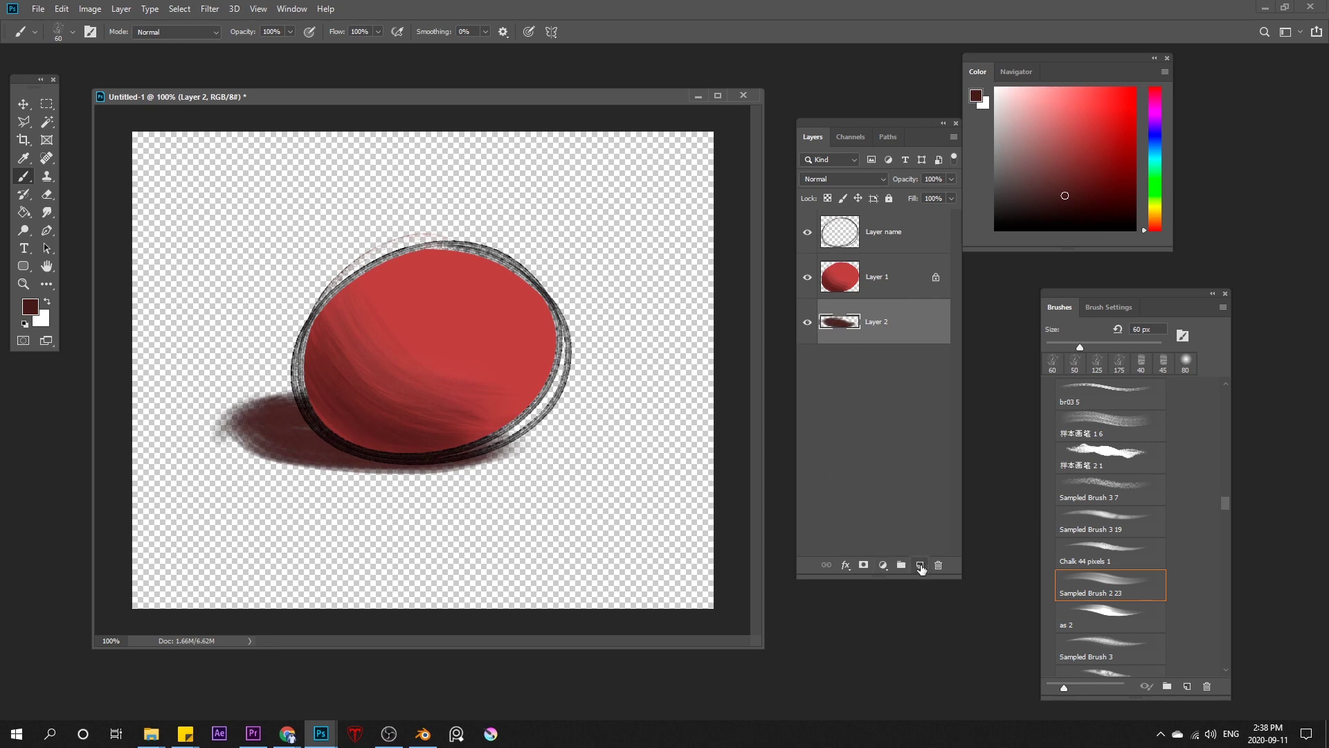
- Add a new layer beneath the shadow layer and paint a blue backdrop across the upper canvas with a 150 px brush
{"action": "left_click", "coordinate": [920, 565]}
{"action": "left_click", "coordinate": [1155, 142]}
{"action": "left_click", "coordinate": [1055, 121]}
{"action": "key", "text": "bracketright"}
{"action": "key", "text": "bracketright"}
{"action": "key", "text": "bracketright"}
{"action": "key", "text": "bracketright"}
{"action": "key", "text": "bracketright"}
{"action": "key", "text": "bracketright"}
{"action": "left_click_drag", "start_coordinate": [398, 166], "coordinate": [378, 256]}
{"action": "mouse_move", "coordinate": [350, 343]}
{"action": "left_mouse_down"}
{"action": "mouse_move", "coordinate": [256, 160]}
{"action": "mouse_move", "coordinate": [509, 313]}
{"action": "mouse_move", "coordinate": [526, 207]}
{"action": "mouse_move", "coordinate": [146, 142]}
{"action": "mouse_move", "coordinate": [407, 149]}
{"action": "left_mouse_up"}
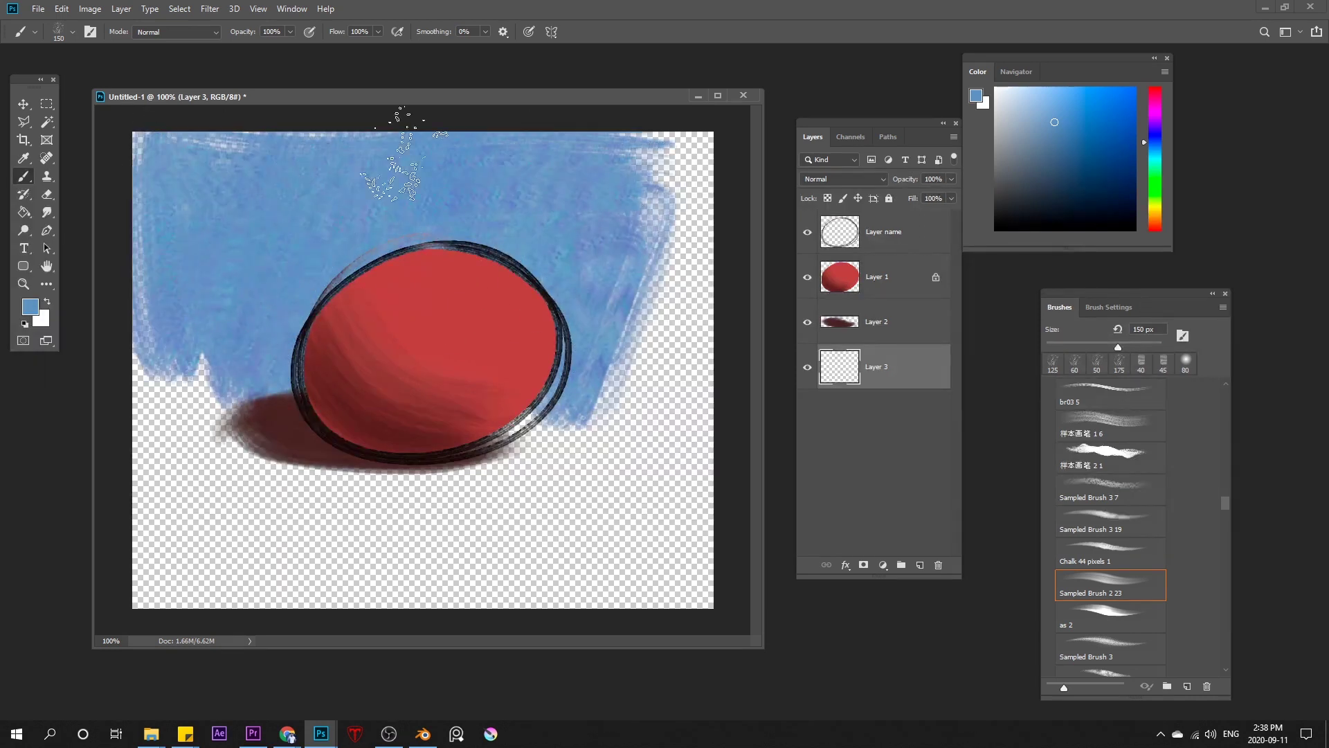
- Paint a salmon-coloured ground across the lower part of Layer 3 with a 100 px brush
{"action": "left_click", "coordinate": [1155, 225]}
{"action": "left_click", "coordinate": [1054, 127]}
{"action": "key", "text": "bracketleft"}
{"action": "key", "text": "bracketleft"}
{"action": "mouse_move", "coordinate": [374, 428]}
{"action": "left_mouse_down"}
{"action": "mouse_move", "coordinate": [84, 425]}
{"action": "mouse_move", "coordinate": [359, 407]}
{"action": "mouse_move", "coordinate": [577, 451]}
{"action": "mouse_move", "coordinate": [141, 469]}
{"action": "mouse_move", "coordinate": [280, 500]}
{"action": "mouse_move", "coordinate": [736, 519]}
{"action": "left_mouse_up"}
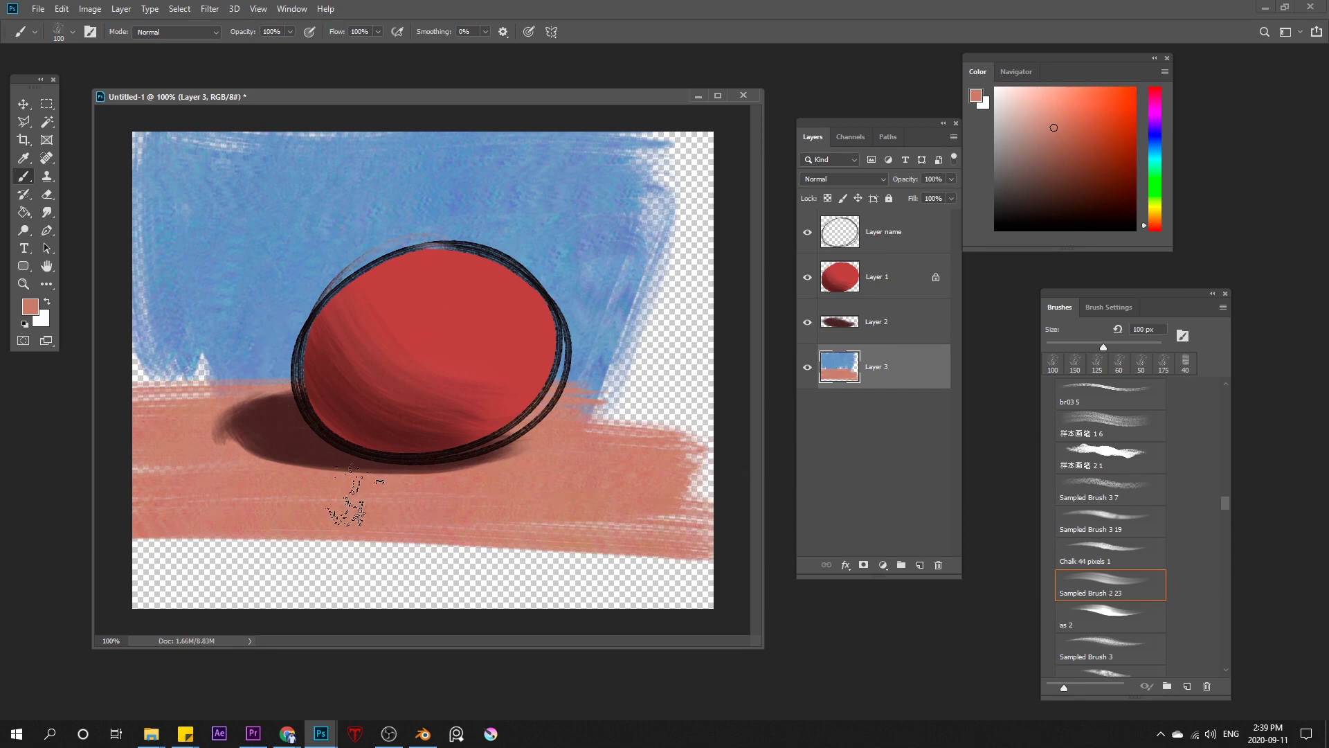
{"action": "left_click", "coordinate": [893, 437]}
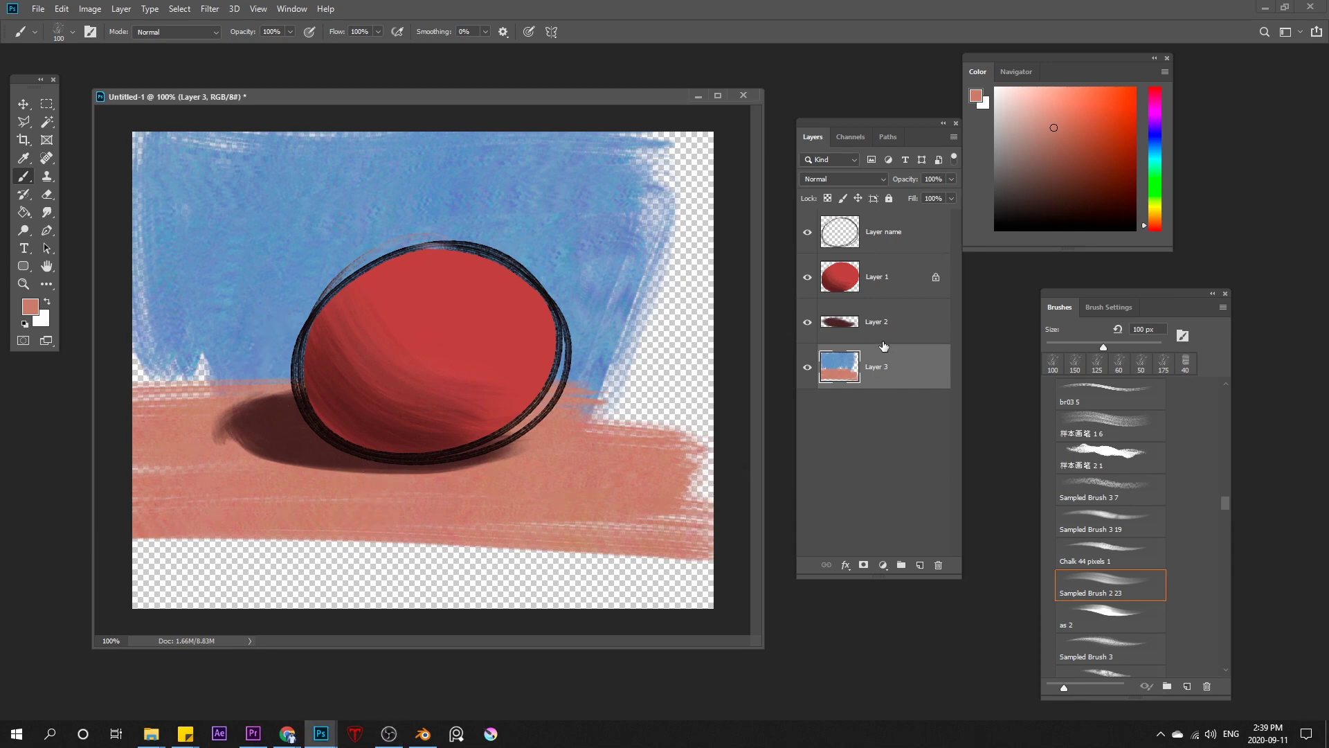
- Group the outline layer, Layer 1 and Layer 2 together
{"action": "left_click", "coordinate": [884, 238]}
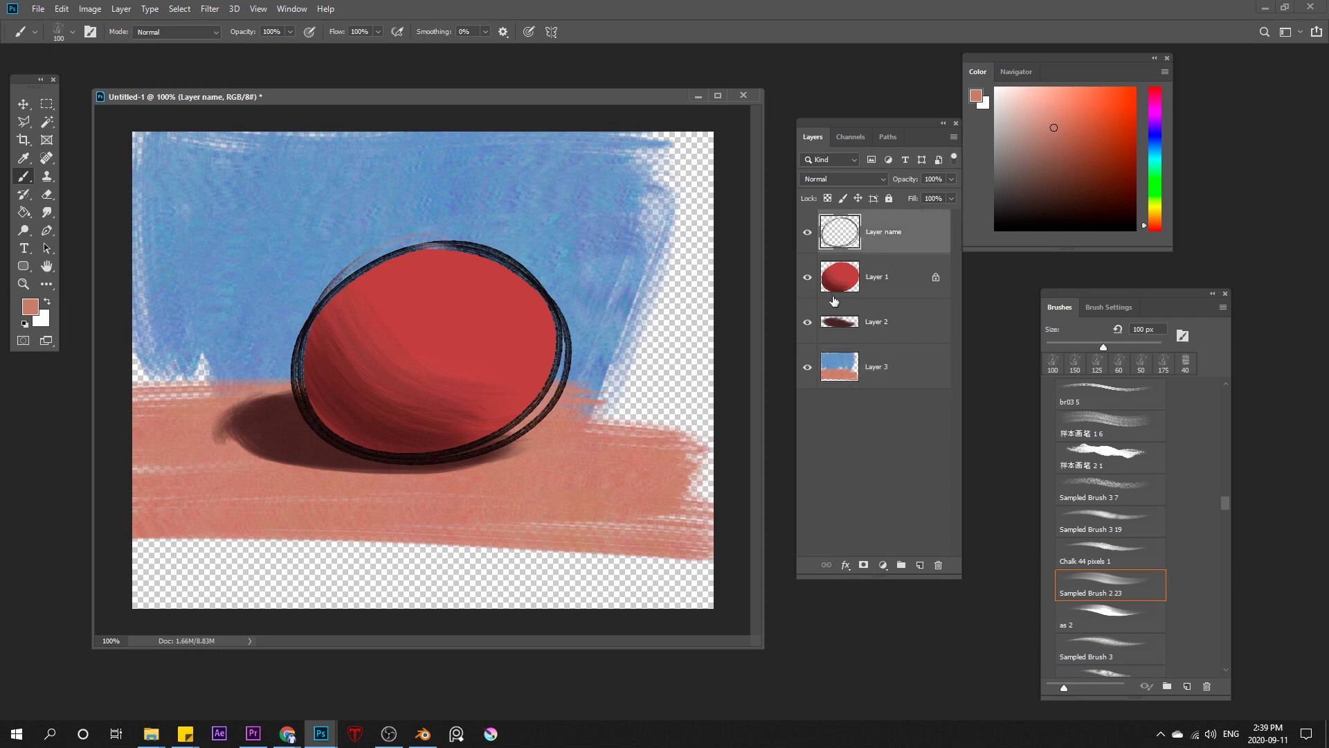
{"action": "left_click", "coordinate": [883, 325], "text": "shift"}
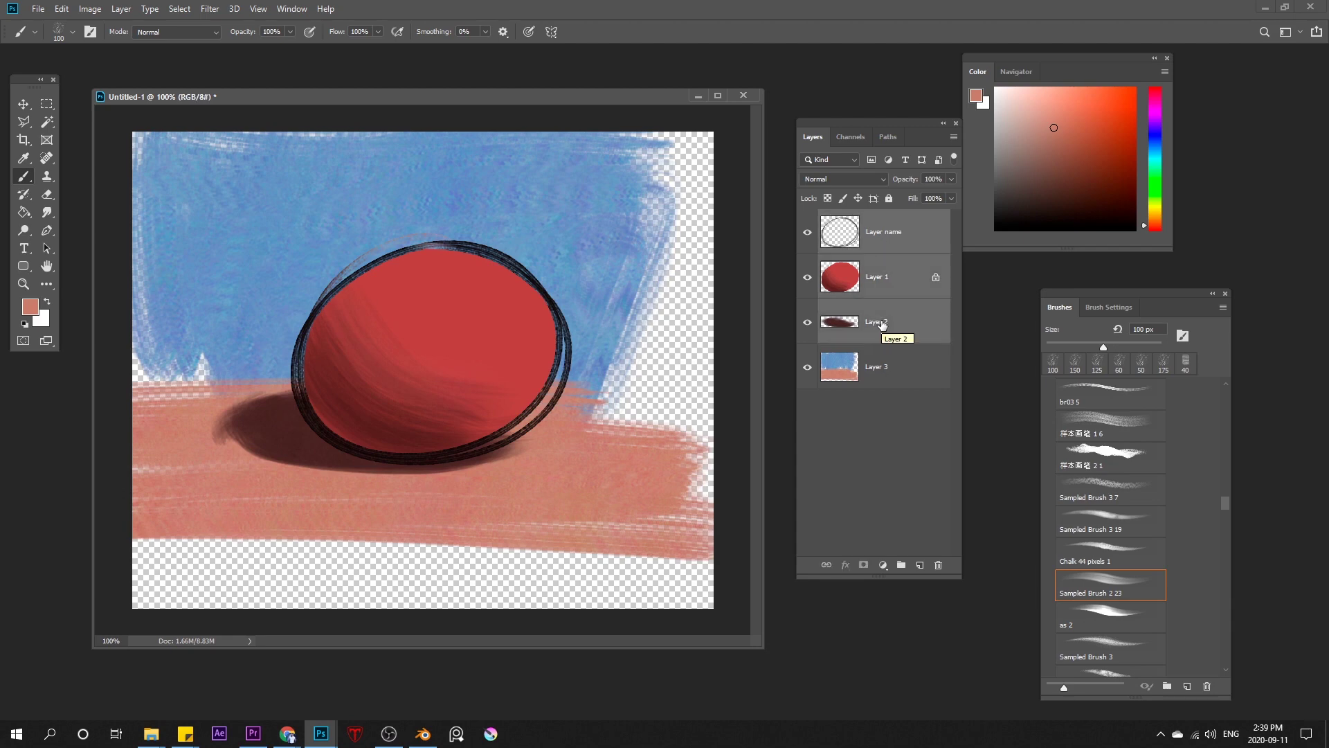
{"action": "key", "text": "ctrl+g"}
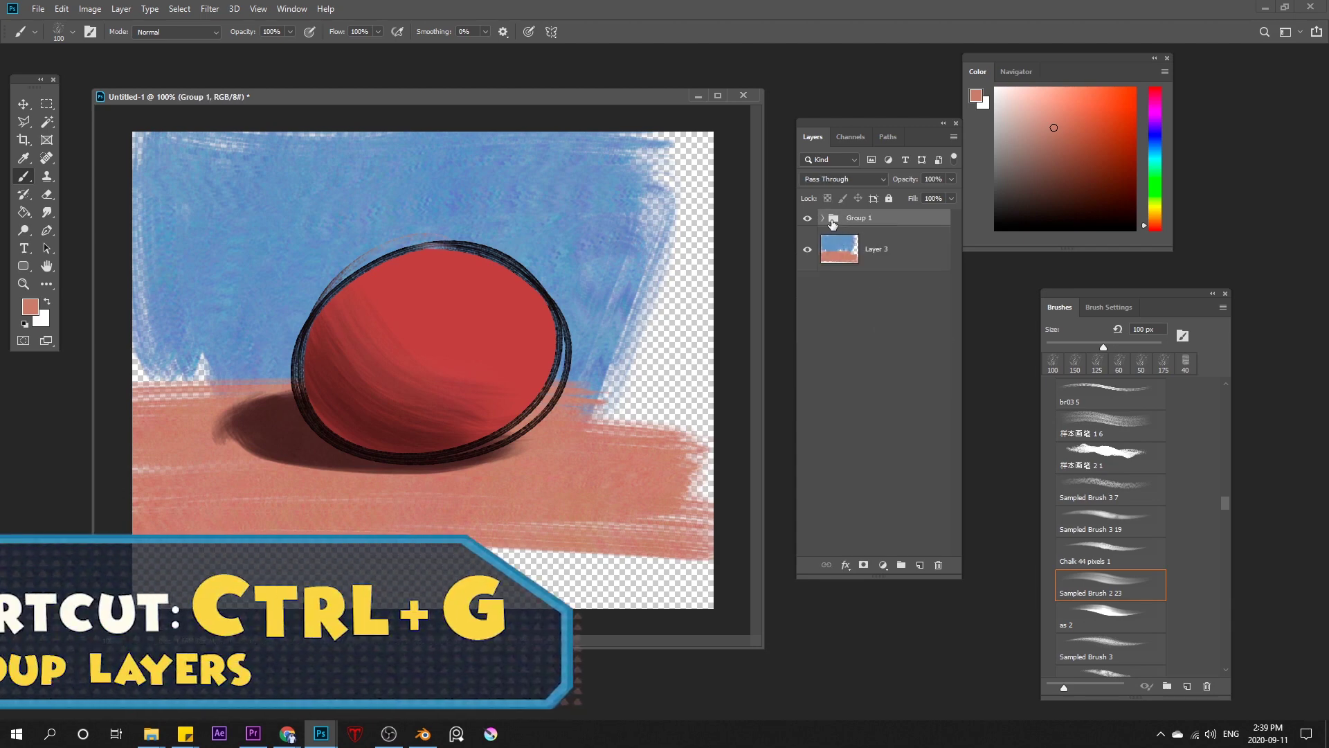
- Toggle Group 1's visibility off and on twice
{"action": "left_click", "coordinate": [807, 218]}
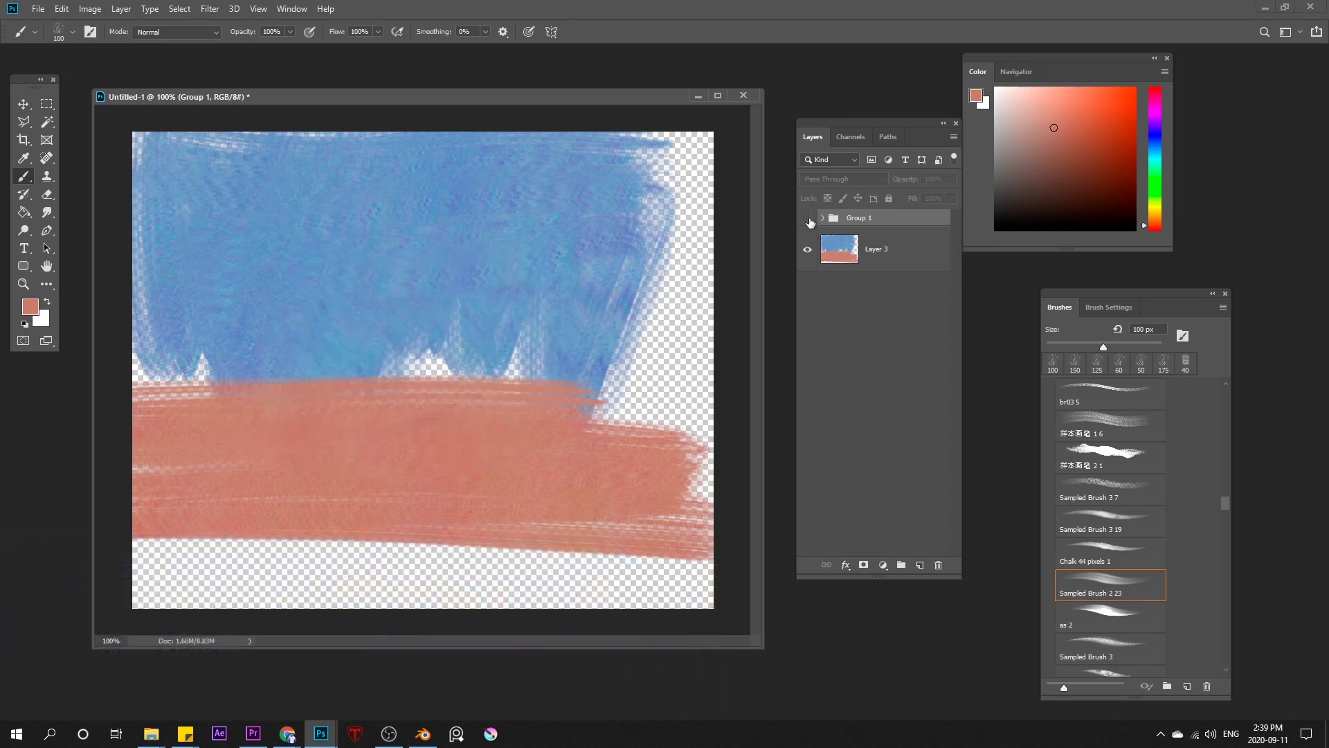
{"action": "left_click", "coordinate": [807, 218]}
{"action": "left_click", "coordinate": [807, 219]}
{"action": "left_click", "coordinate": [808, 219]}
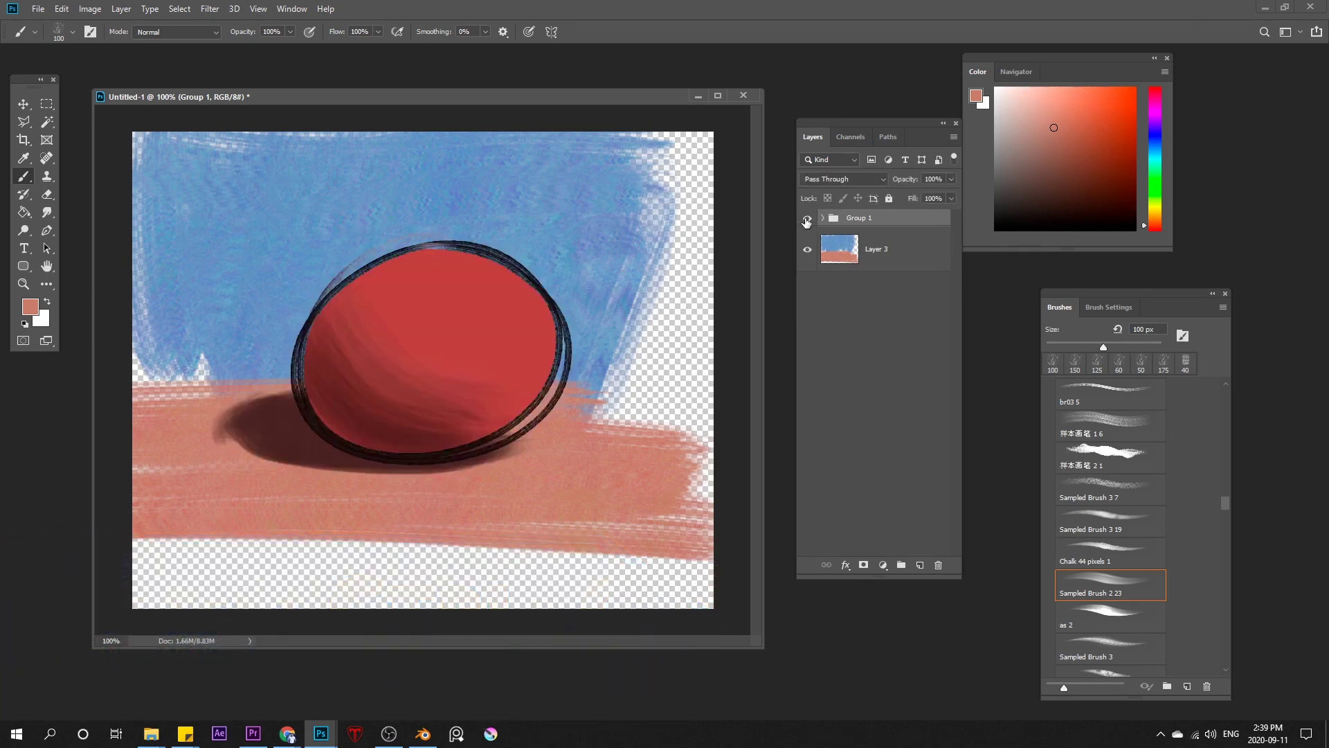
- Expand Group 1 and shift the whole group slightly on the canvas with the Move tool
{"action": "left_click", "coordinate": [823, 219]}
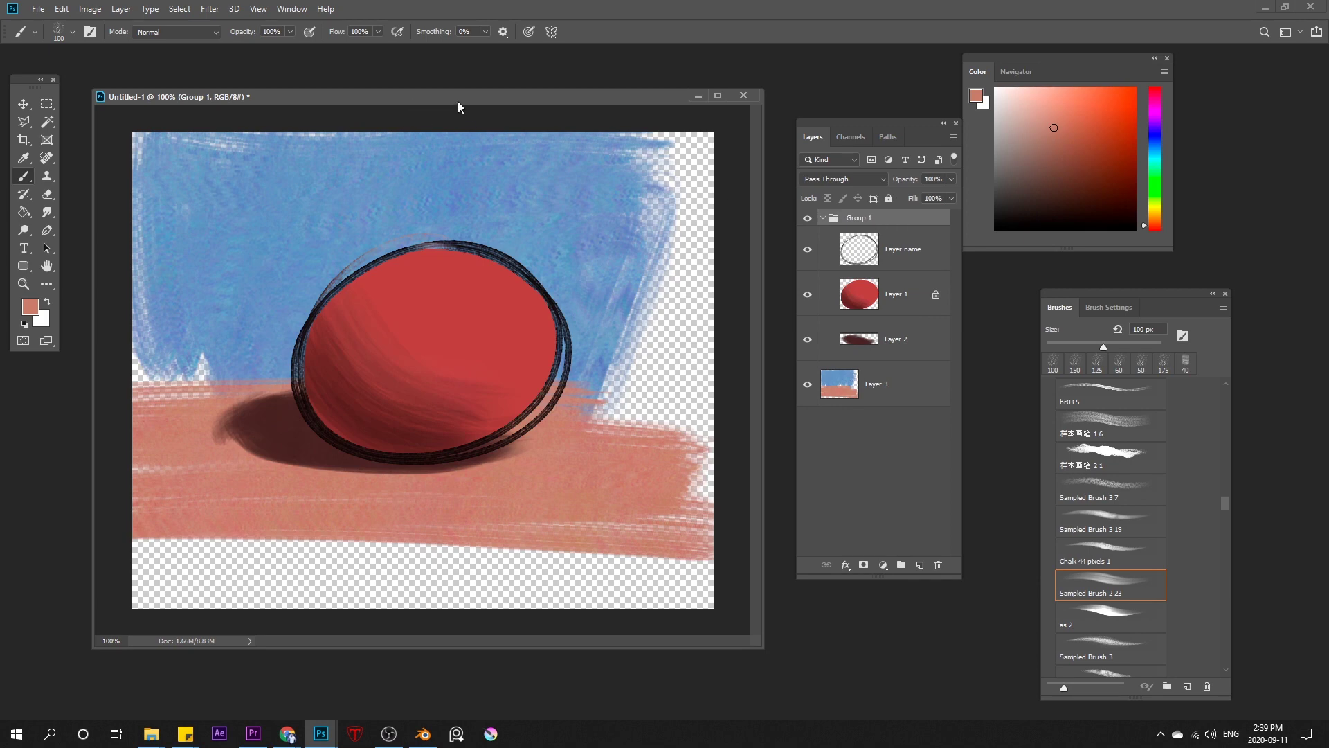
{"action": "left_click_drag", "start_coordinate": [460, 102], "coordinate": [450, 111]}
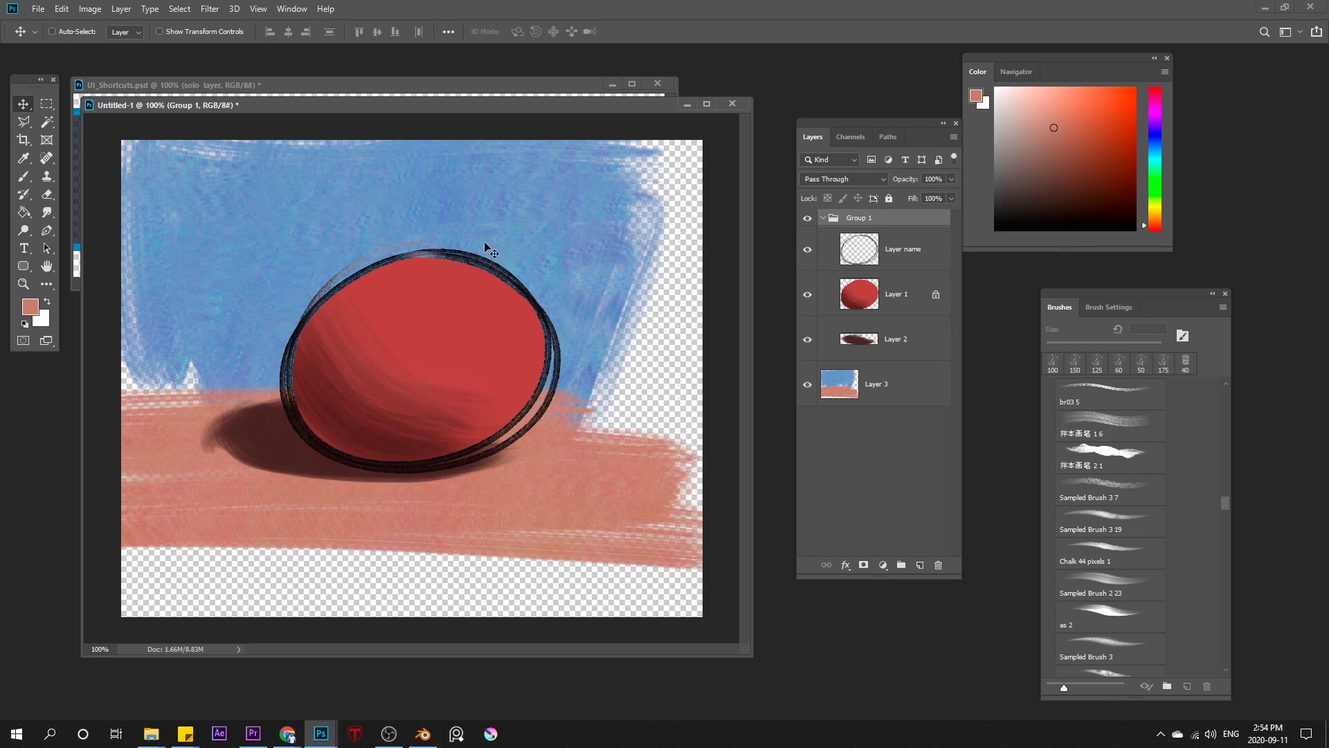
{"action": "mouse_move", "coordinate": [484, 249]}
{"action": "left_mouse_down"}
{"action": "mouse_move", "coordinate": [454, 277]}
{"action": "mouse_move", "coordinate": [418, 243]}
{"action": "mouse_move", "coordinate": [440, 226]}
{"action": "mouse_move", "coordinate": [507, 236]}
{"action": "left_mouse_up"}
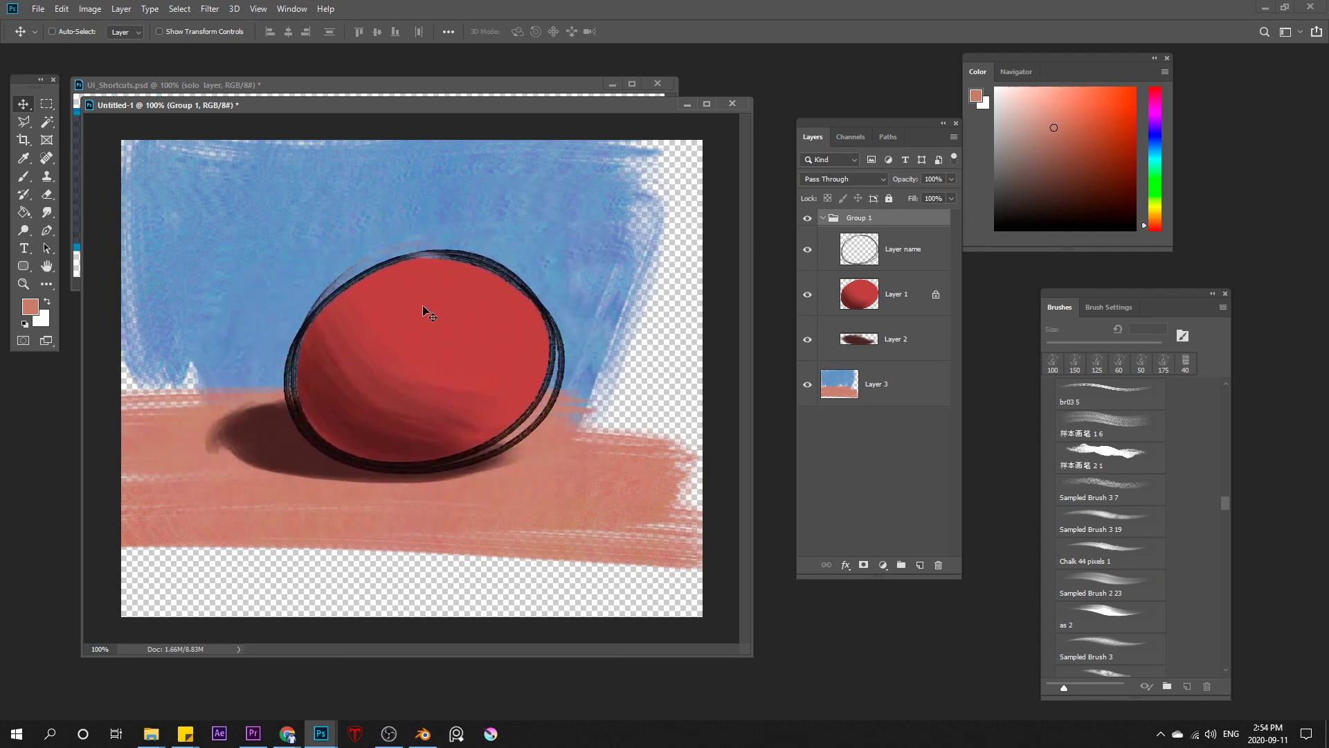
- Try moving only Layer 1 inside the group, and undo the move
{"action": "left_click", "coordinate": [904, 297]}
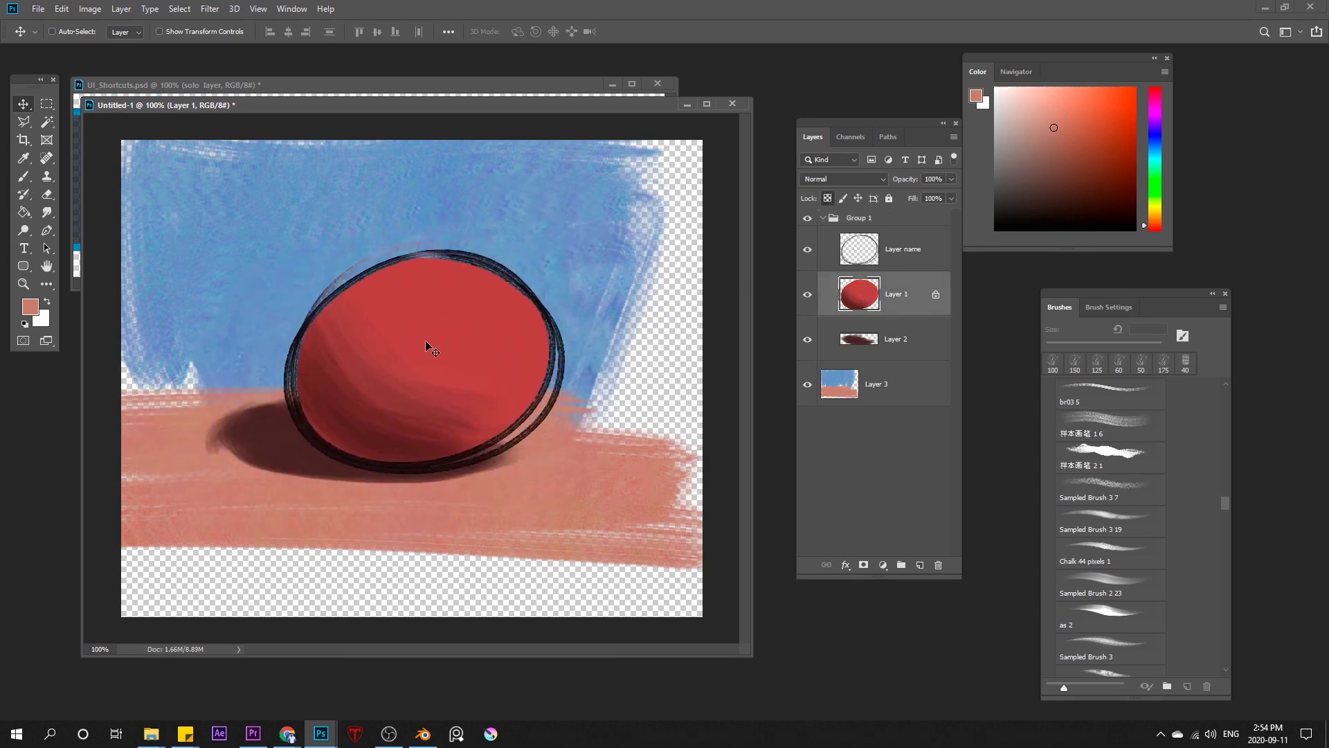
{"action": "left_click_drag", "start_coordinate": [425, 339], "coordinate": [439, 313]}
{"action": "key", "text": "ctrl+z"}
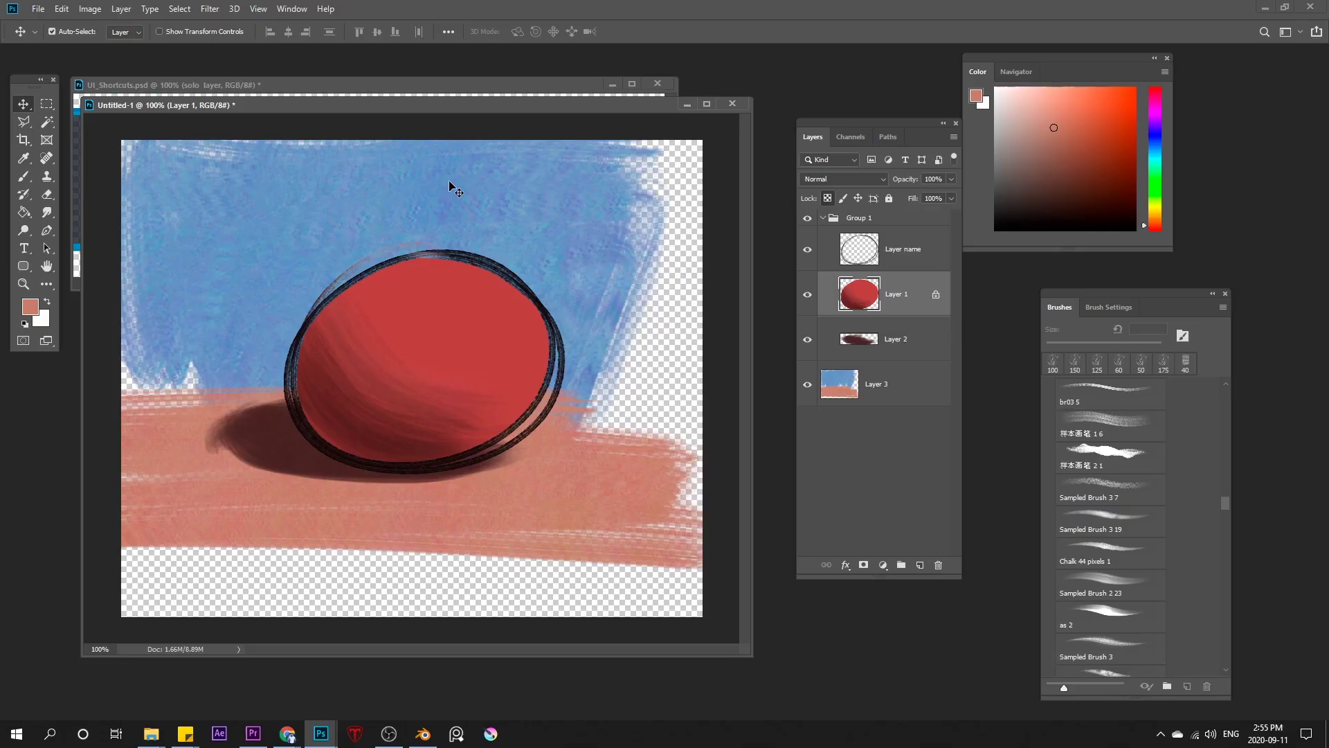
- Try moving the background, the red oval and the outline separately by picking them on the canvas with Auto-Select on
{"action": "left_click_drag", "start_coordinate": [898, 369], "coordinate": [1103, 378]}
{"action": "left_click_drag", "start_coordinate": [554, 192], "coordinate": [502, 215]}
{"action": "left_click_drag", "start_coordinate": [467, 305], "coordinate": [553, 224]}
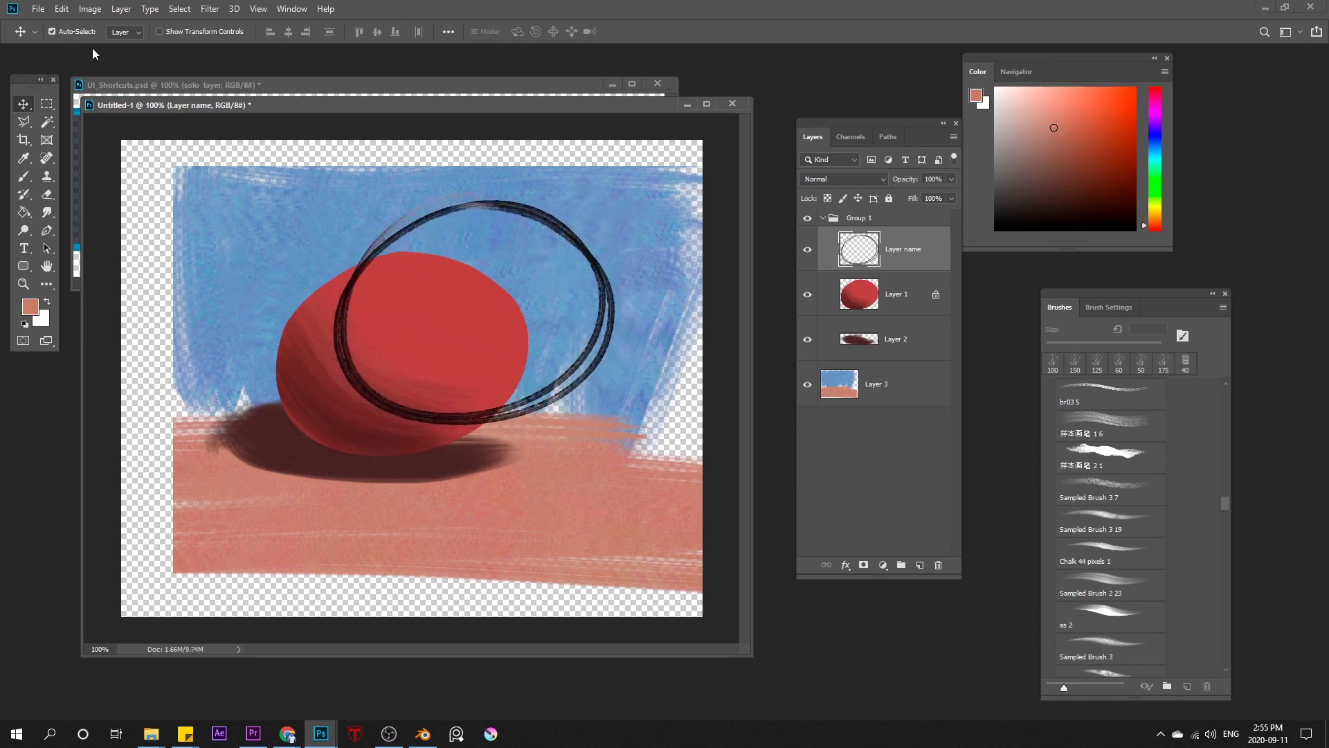
- Undo the test moves, turn off Auto-Select, and select Layer 1 manually in the layer stack
{"action": "left_click", "coordinate": [893, 295]}
{"action": "left_click", "coordinate": [898, 260]}
{"action": "left_click", "coordinate": [897, 313]}
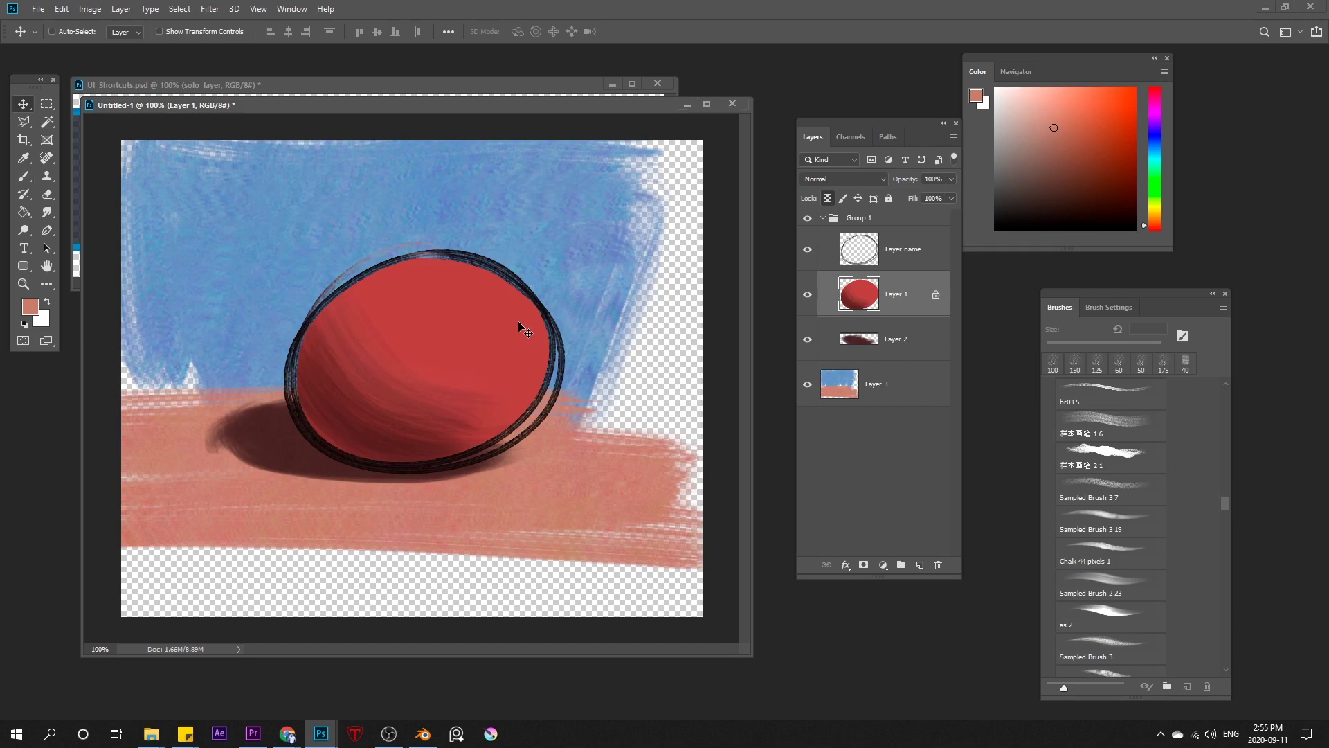
- Sample the ball's red and brush over the dark shading on Layer 1 until the oval is a flat red
{"action": "key", "text": "b"}
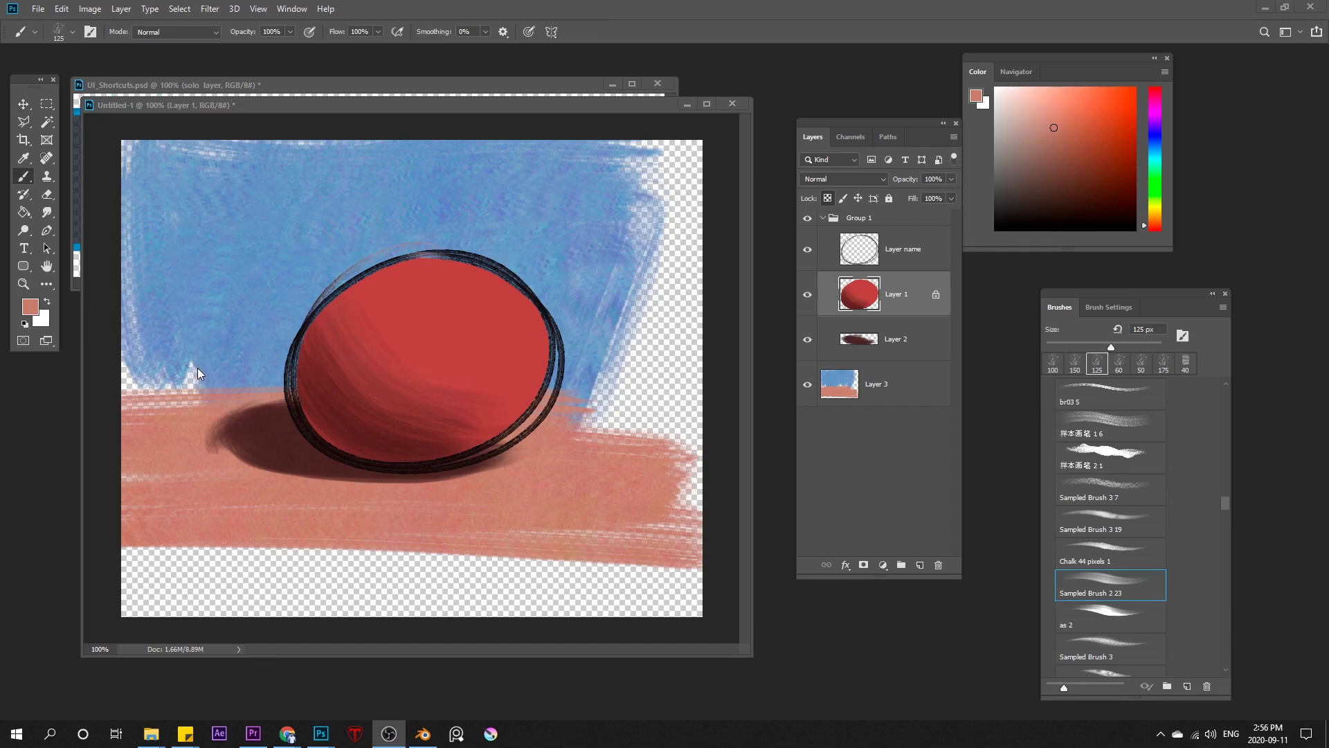
{"action": "left_click", "coordinate": [897, 298]}
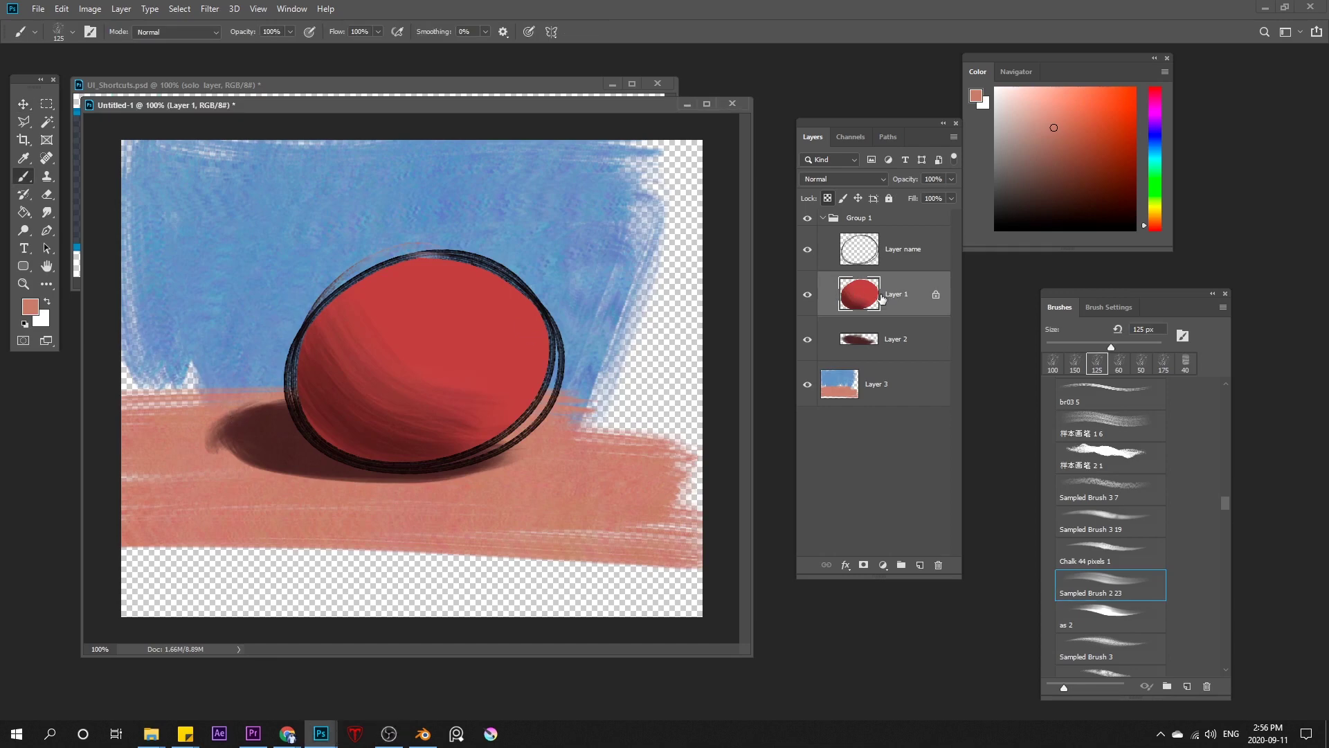
{"action": "left_click", "coordinate": [452, 318], "text": "alt"}
{"action": "key", "text": "]"}
{"action": "key", "text": "]"}
{"action": "key", "text": "]"}
{"action": "mouse_move", "coordinate": [367, 347]}
{"action": "left_mouse_down"}
{"action": "mouse_move", "coordinate": [350, 377]}
{"action": "mouse_move", "coordinate": [432, 412]}
{"action": "left_mouse_up"}
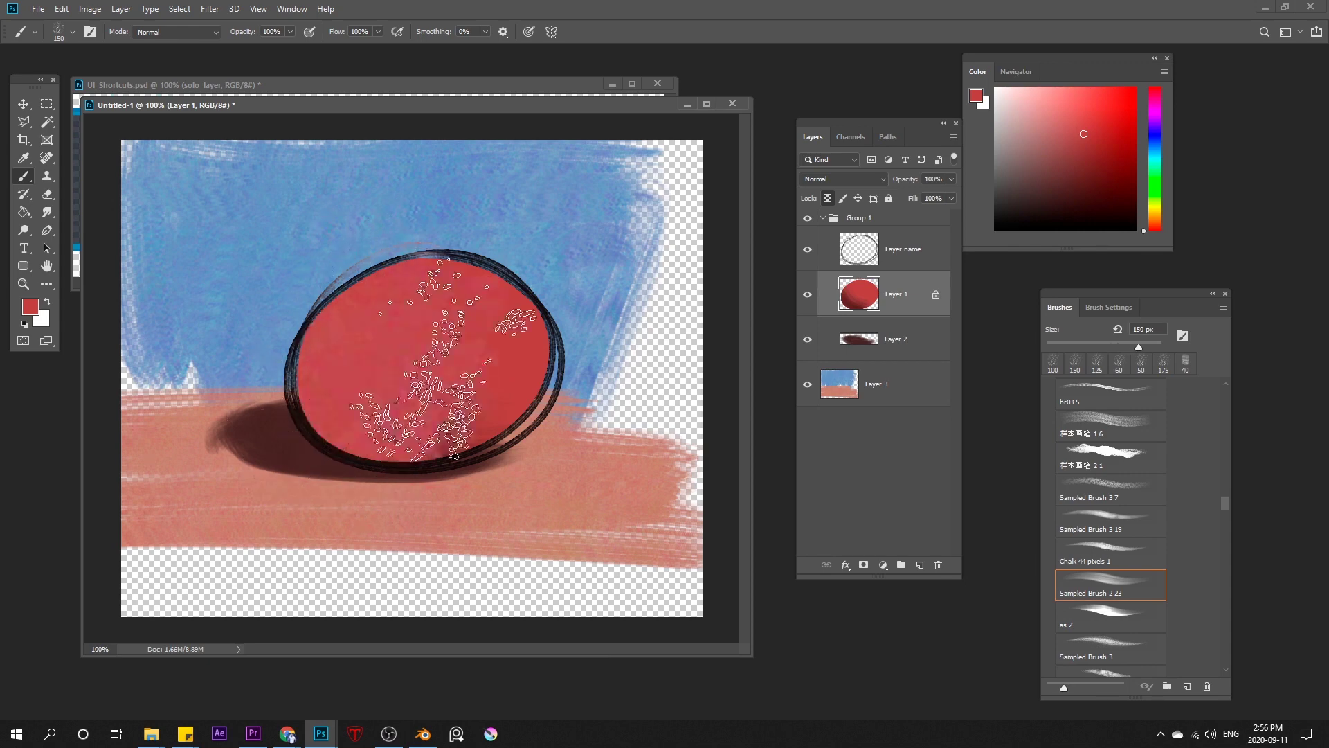
{"action": "left_click_drag", "start_coordinate": [443, 359], "coordinate": [424, 405]}
{"action": "key", "text": "["}
{"action": "key", "text": "["}
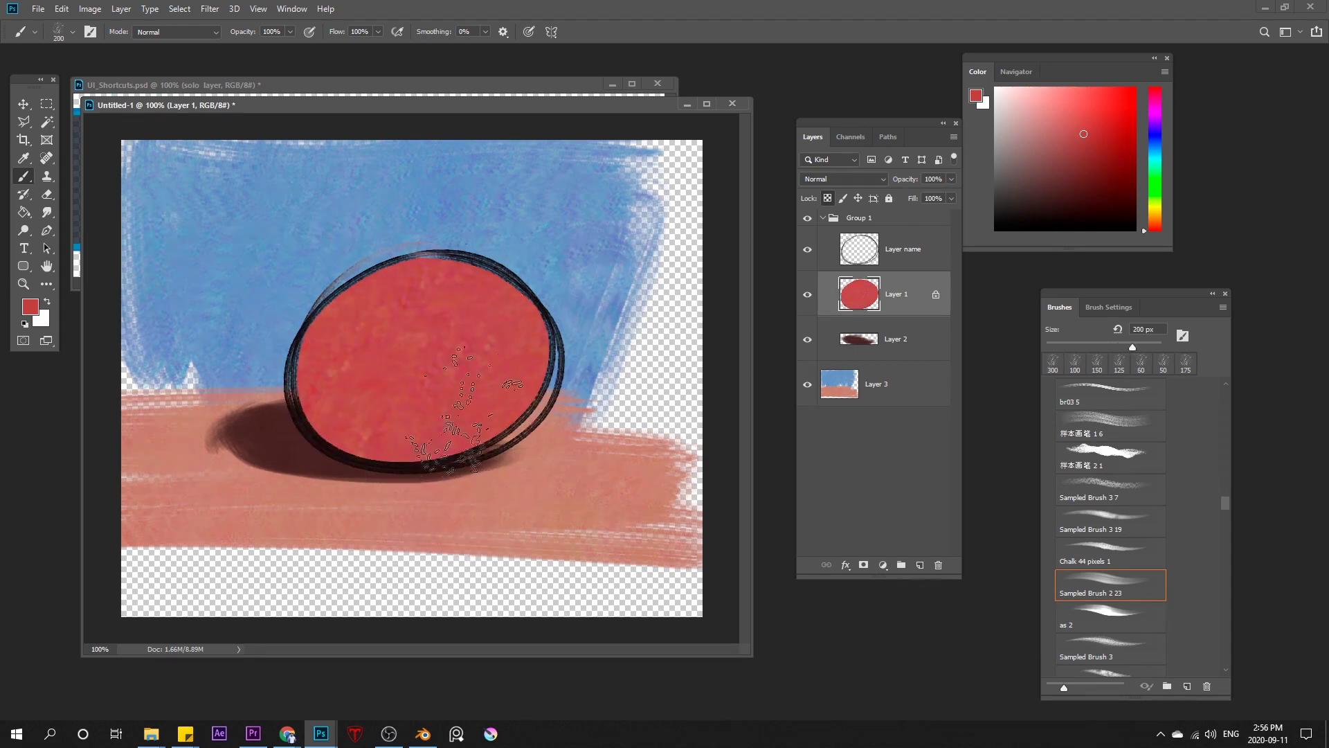
{"action": "key", "text": "["}
{"action": "key", "text": "["}
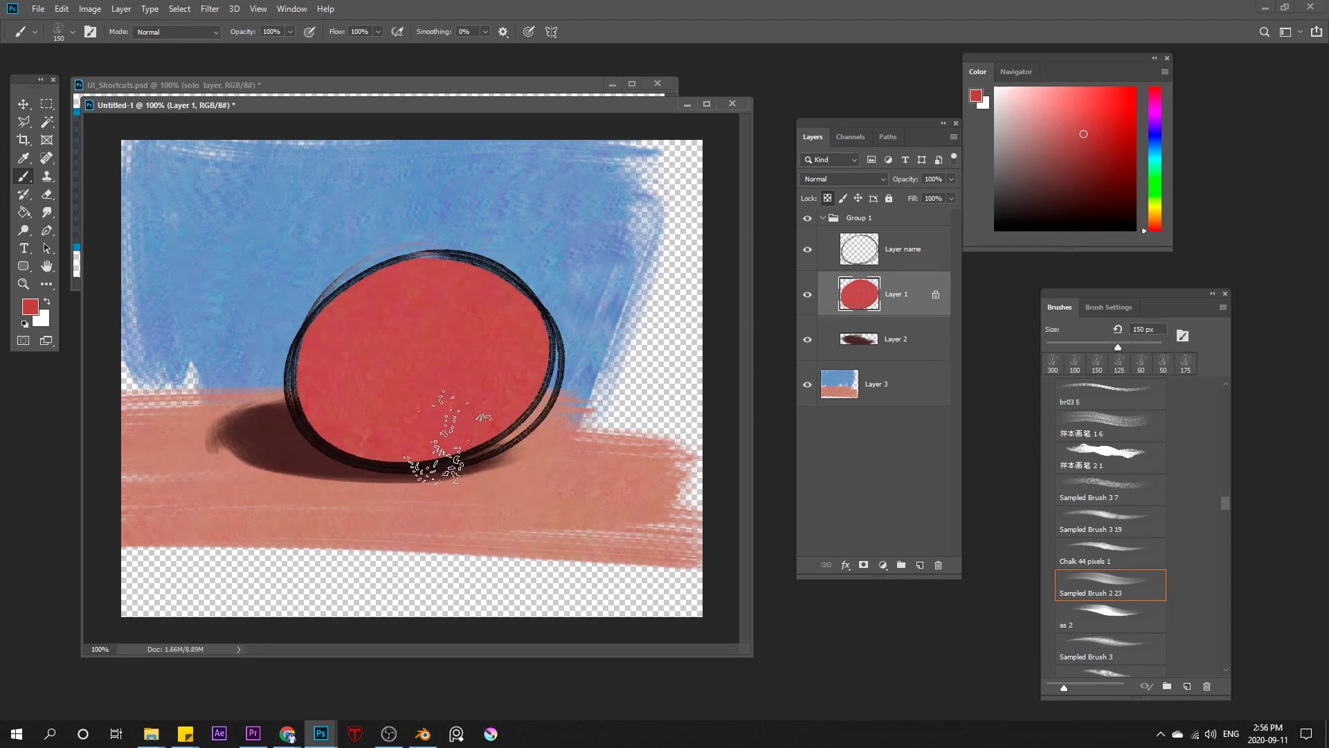
- Preview different blend modes such as Pin Light on Layer 1, and return it to Normal
{"action": "left_click", "coordinate": [897, 336]}
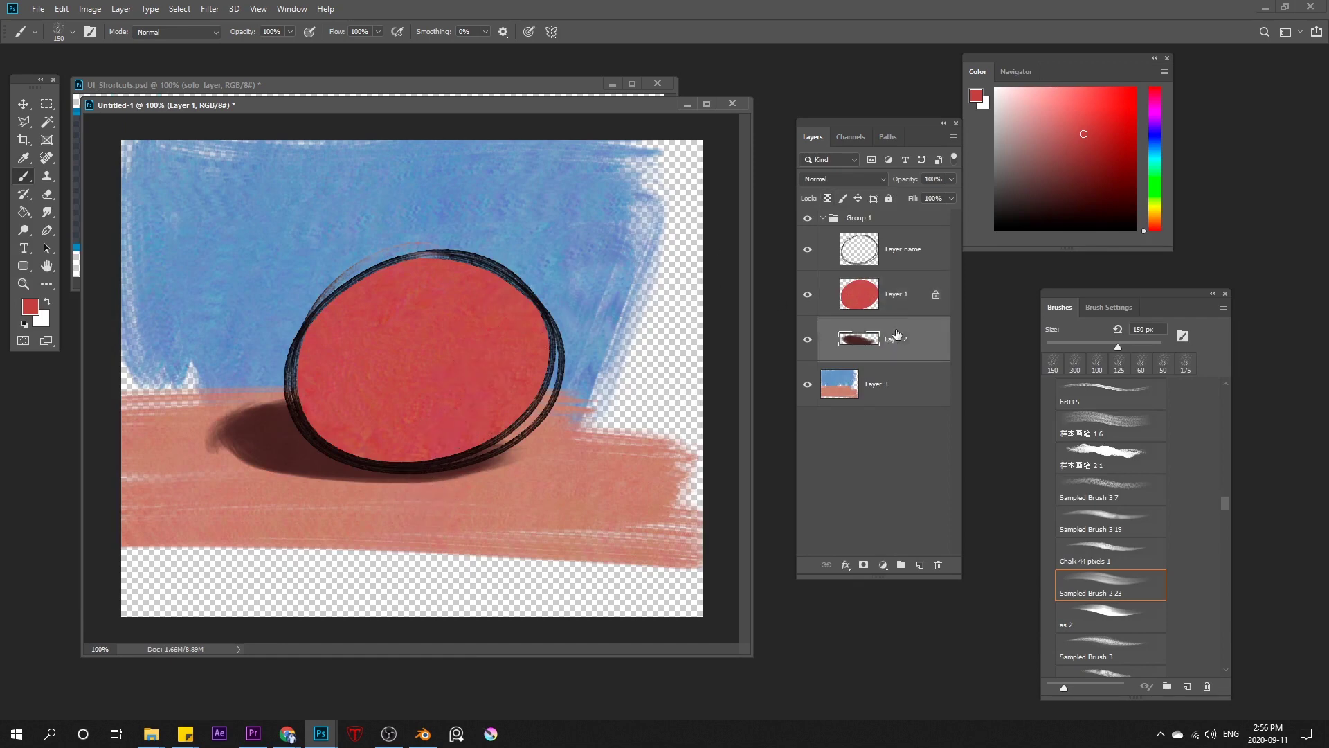
{"action": "left_click", "coordinate": [853, 258]}
{"action": "left_click", "coordinate": [893, 291]}
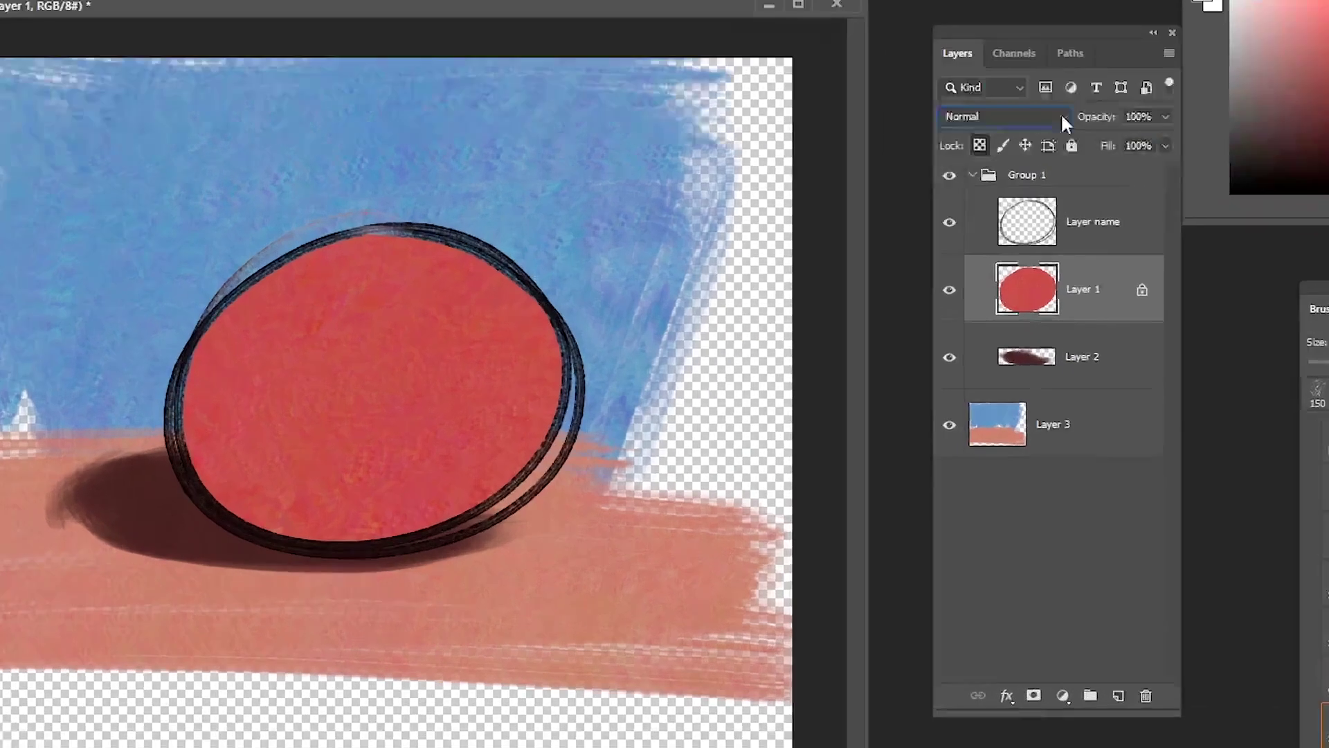
{"action": "left_click", "coordinate": [883, 179]}
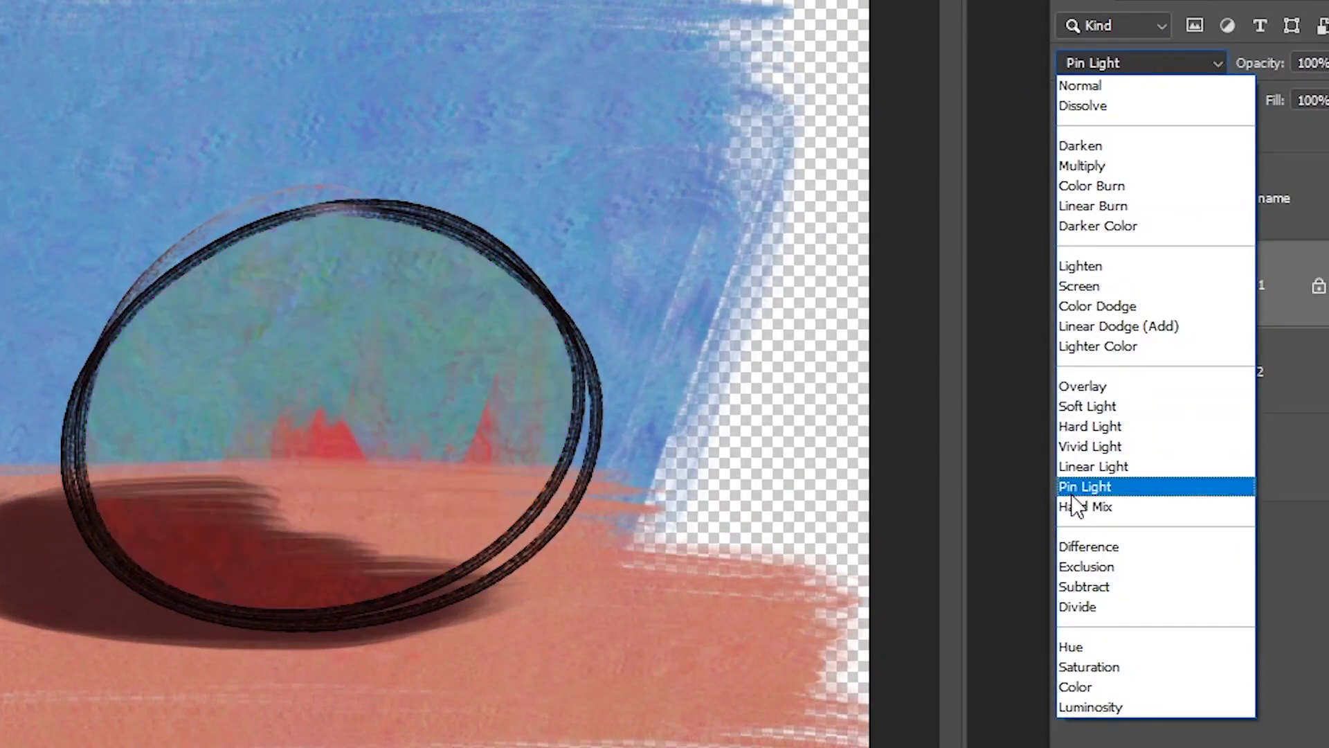
{"action": "left_click", "coordinate": [1100, 88]}
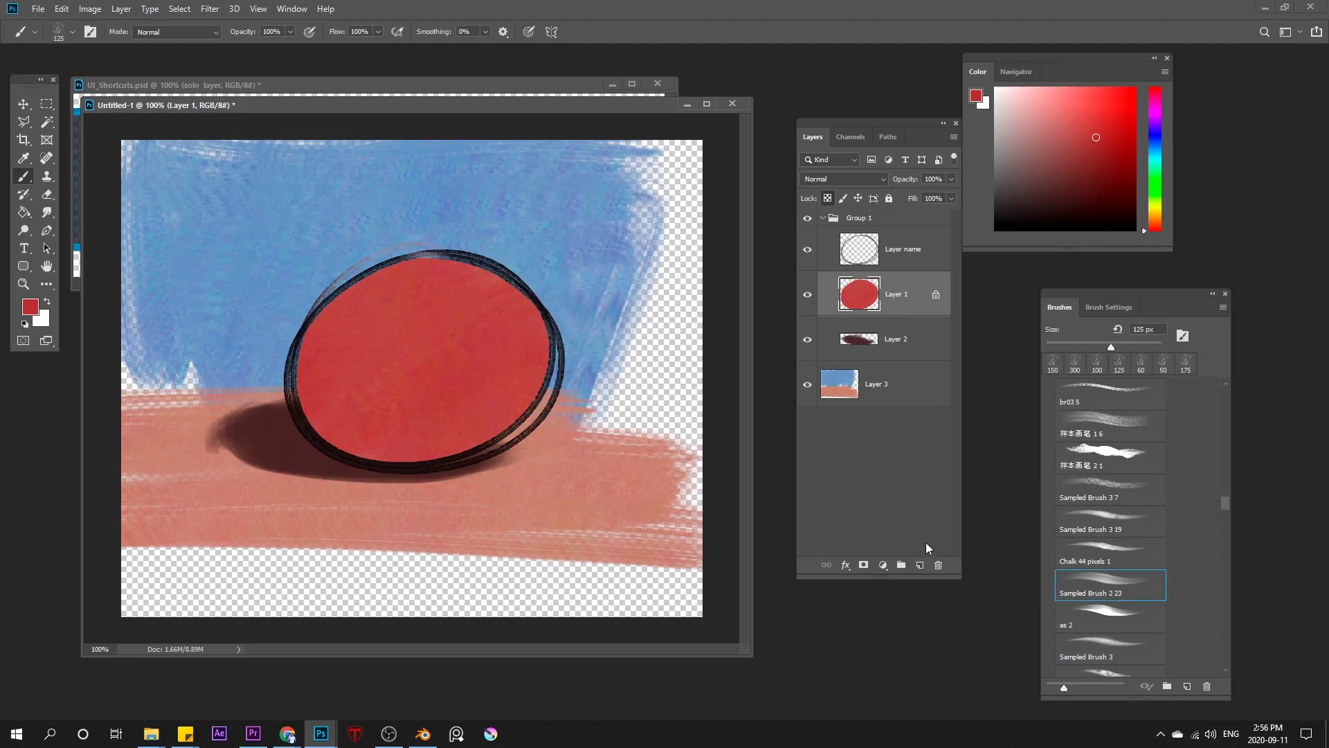
- Add a new layer above Layer 1 and set its blend mode to Multiply
{"action": "left_click", "coordinate": [921, 566]}
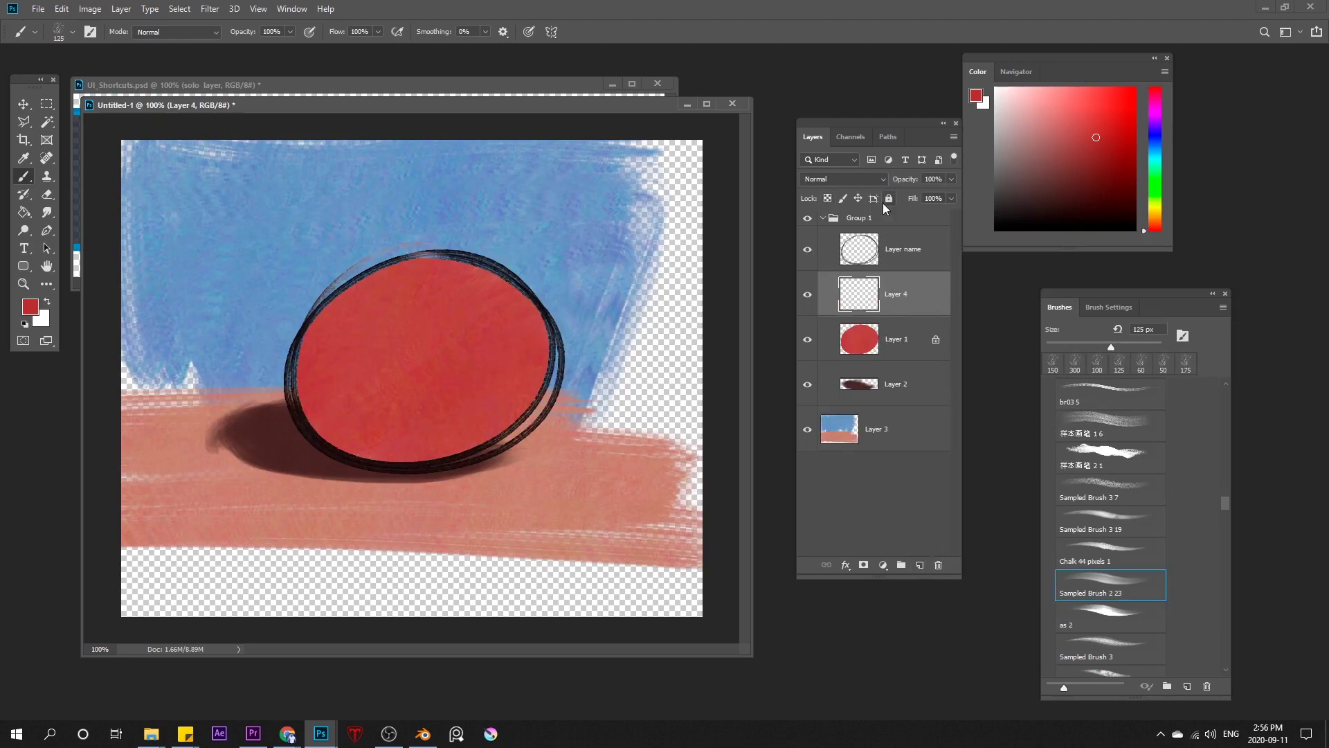
{"action": "left_click", "coordinate": [845, 179]}
{"action": "left_click", "coordinate": [827, 231]}
- Choose a light pink and brush a first shadow across the ball's lower-left side on Layer 4
{"action": "left_click_drag", "start_coordinate": [1096, 137], "coordinate": [1042, 111]}
{"action": "left_click_drag", "start_coordinate": [332, 339], "coordinate": [446, 399]}
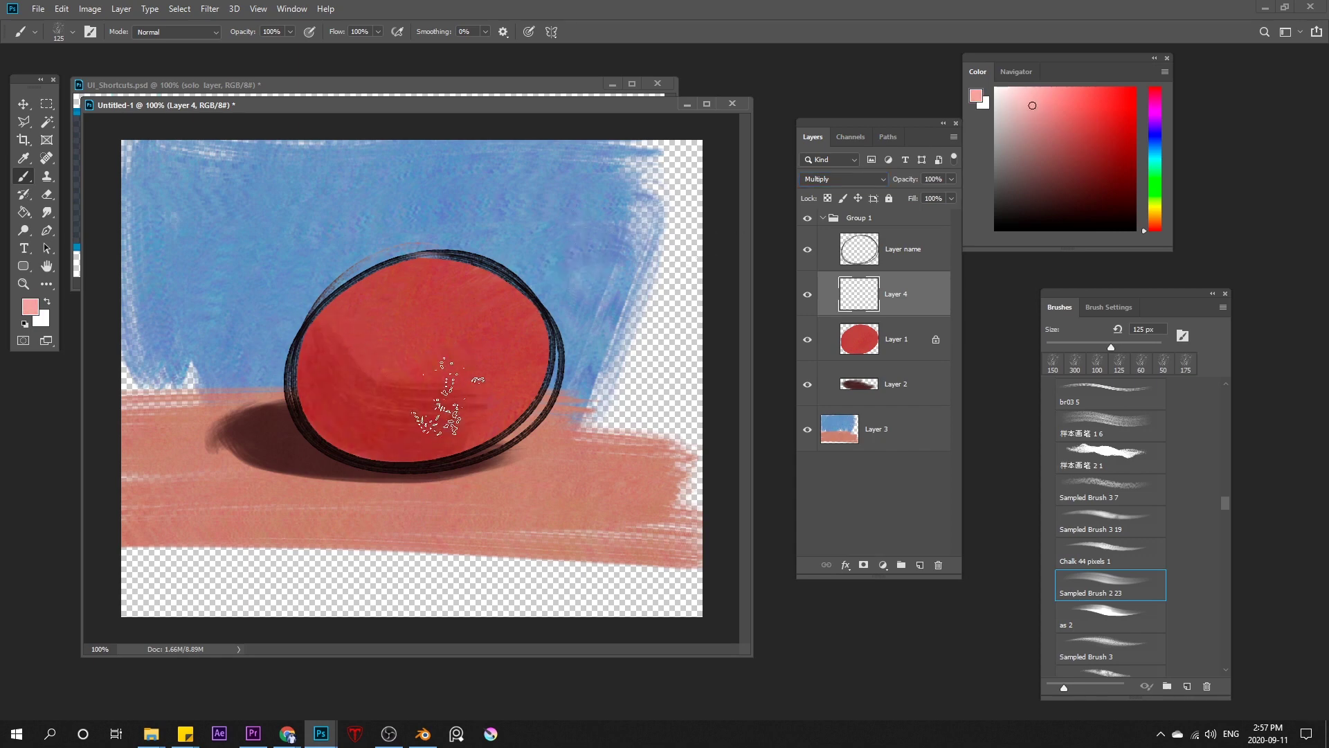
{"action": "key", "text": "]"}
{"action": "mouse_move", "coordinate": [335, 384]}
{"action": "left_mouse_down"}
{"action": "mouse_move", "coordinate": [353, 310]}
{"action": "mouse_move", "coordinate": [499, 416]}
{"action": "left_mouse_up"}
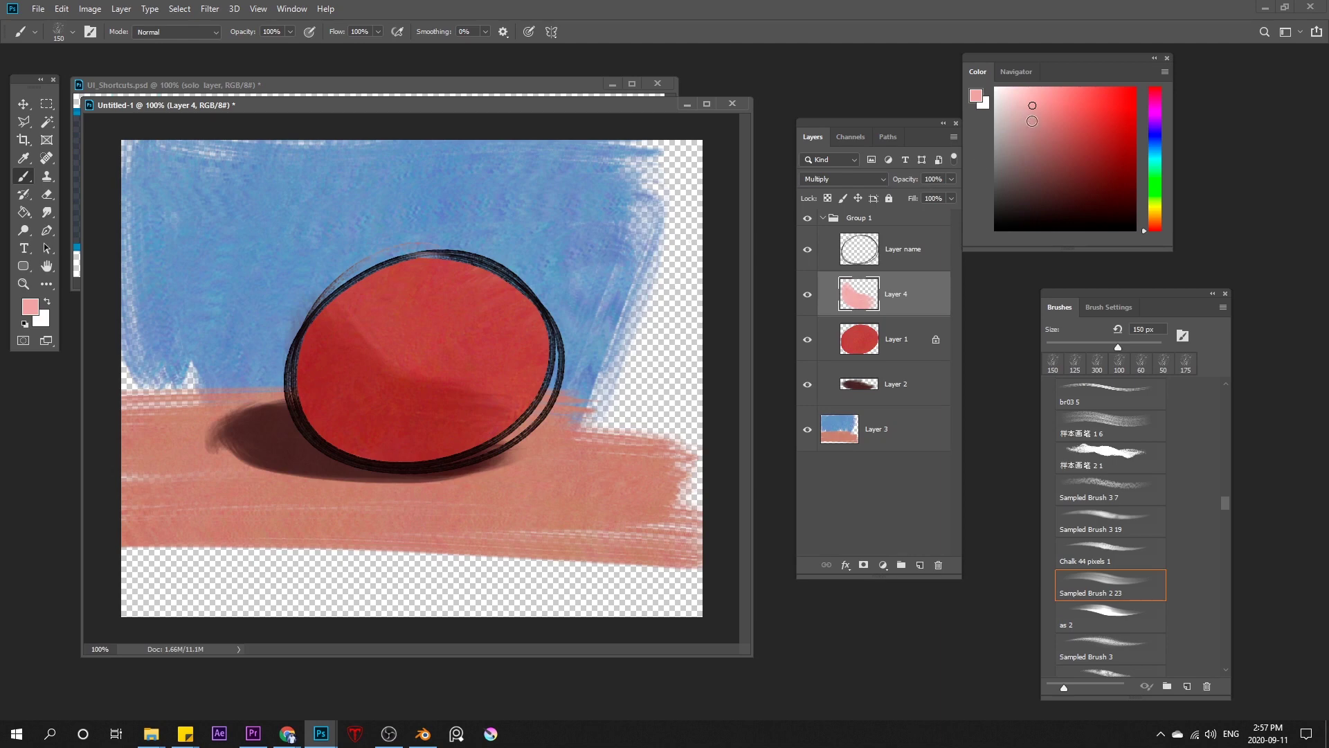
- Darken the pink and deepen the shadow on Layer 4, brushing past the ball's edge onto the blue background
{"action": "left_click_drag", "start_coordinate": [1032, 121], "coordinate": [1031, 137]}
{"action": "key", "text": "["}
{"action": "mouse_move", "coordinate": [342, 354]}
{"action": "left_mouse_down"}
{"action": "mouse_move", "coordinate": [454, 443]}
{"action": "mouse_move", "coordinate": [444, 450]}
{"action": "left_mouse_up"}
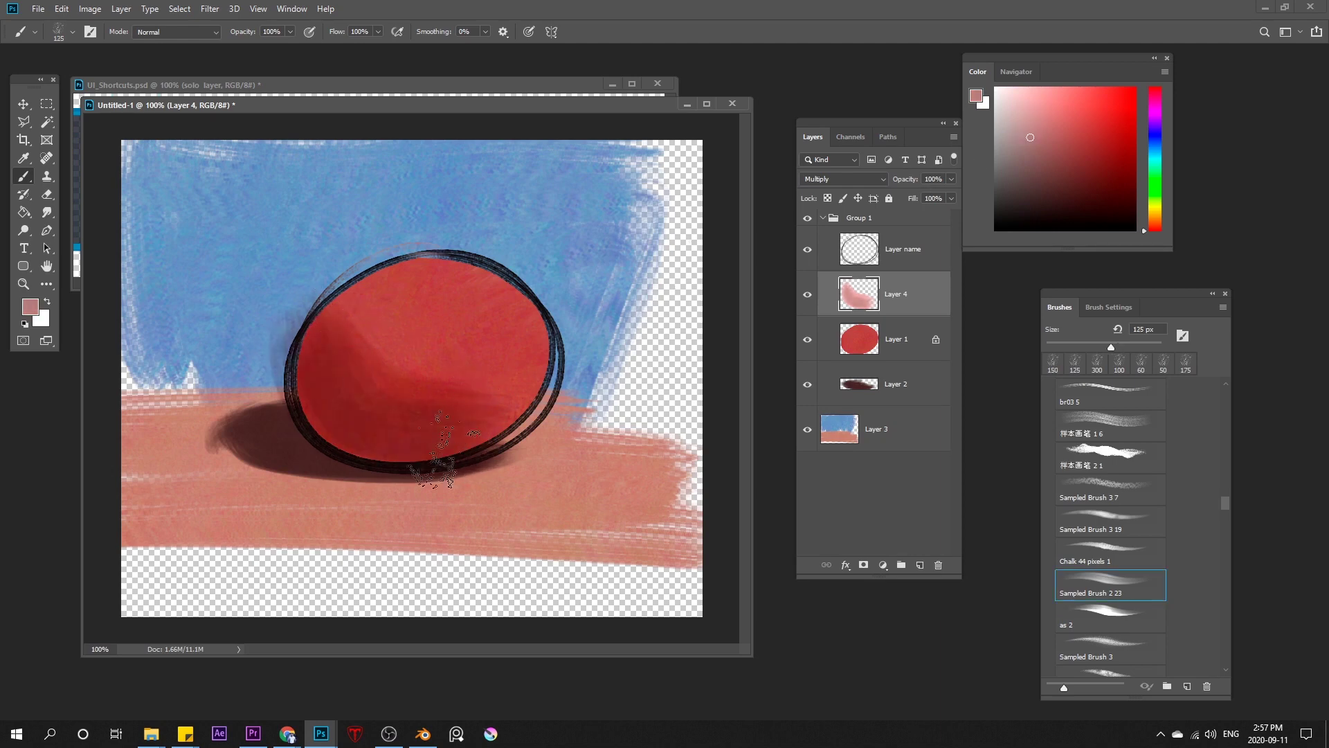
{"action": "mouse_move", "coordinate": [296, 334]}
{"action": "left_mouse_down"}
{"action": "mouse_move", "coordinate": [485, 401]}
{"action": "mouse_move", "coordinate": [530, 446]}
{"action": "left_mouse_up"}
{"action": "key", "text": "]"}
{"action": "mouse_move", "coordinate": [304, 272]}
{"action": "left_mouse_down"}
{"action": "mouse_move", "coordinate": [398, 429]}
{"action": "mouse_move", "coordinate": [434, 410]}
{"action": "left_mouse_up"}
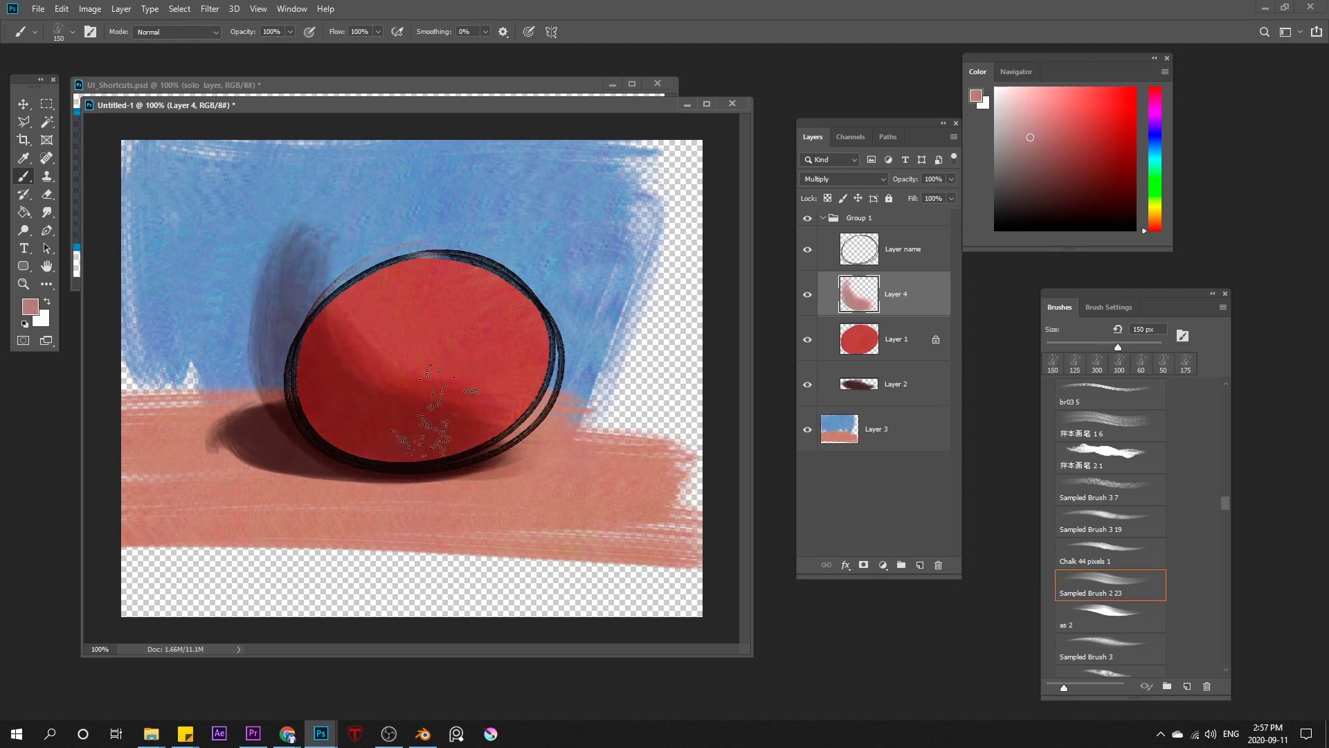
{"action": "mouse_move", "coordinate": [351, 281]}
{"action": "left_mouse_down"}
{"action": "mouse_move", "coordinate": [229, 221]}
{"action": "mouse_move", "coordinate": [515, 197]}
{"action": "mouse_move", "coordinate": [634, 374]}
{"action": "left_mouse_up"}
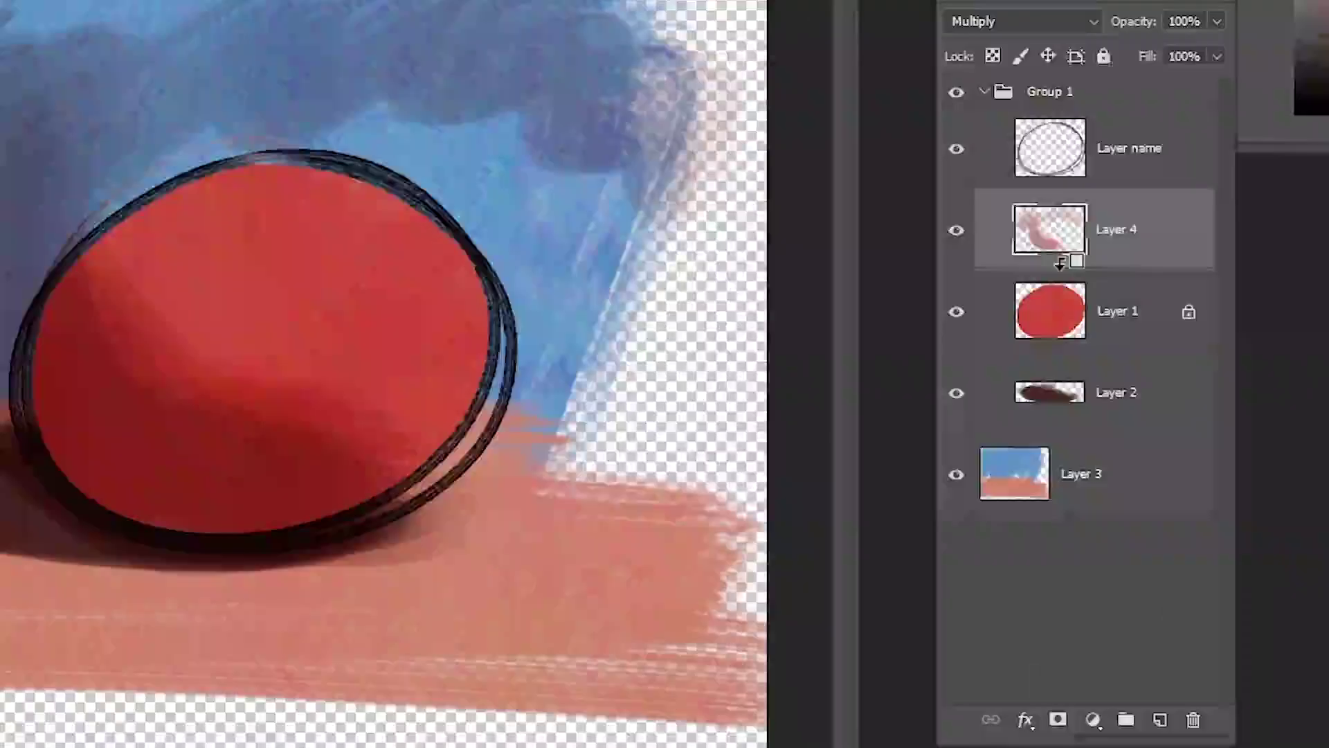
- Clip Layer 4 to Layer 1 and shift the clipped shading slightly with the Move tool
{"action": "left_click_drag", "start_coordinate": [863, 310], "coordinate": [864, 312]}
{"action": "left_click", "coordinate": [1058, 262], "text": "alt"}
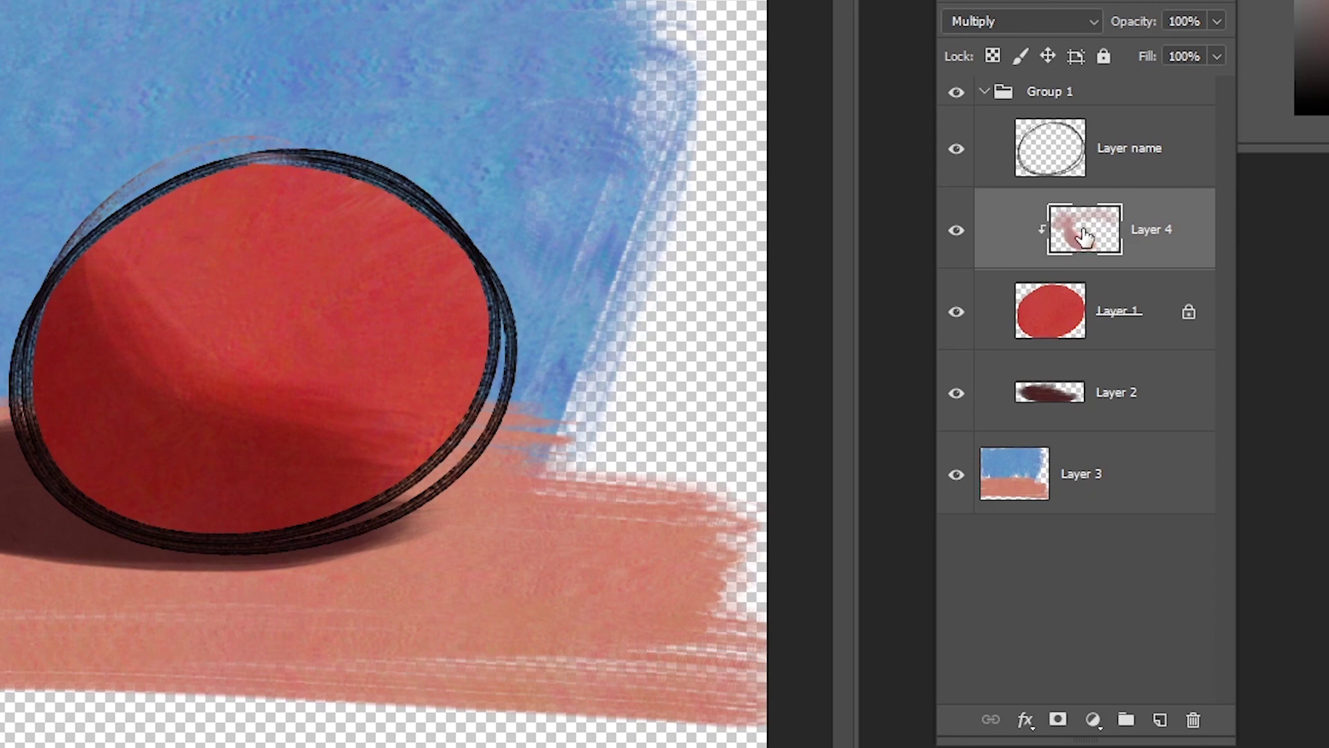
{"action": "left_click", "coordinate": [1054, 313]}
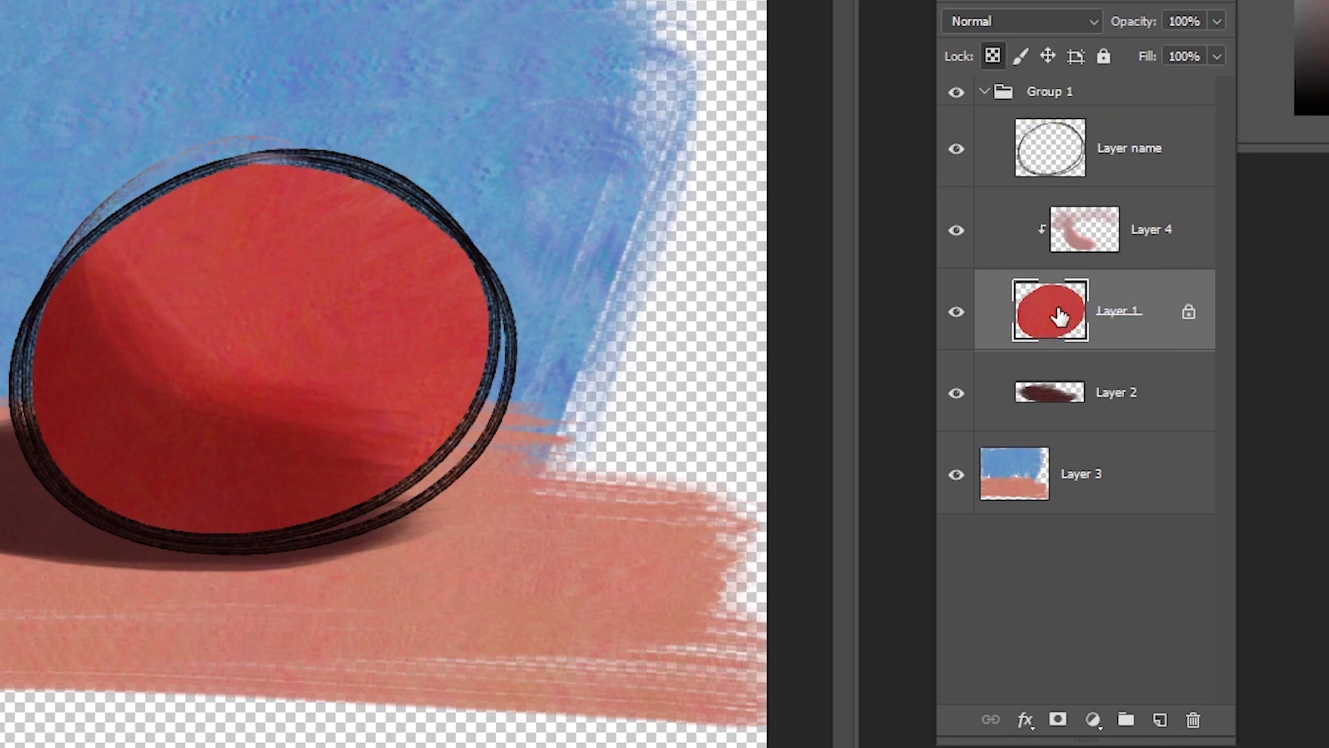
{"action": "left_click", "coordinate": [1073, 239]}
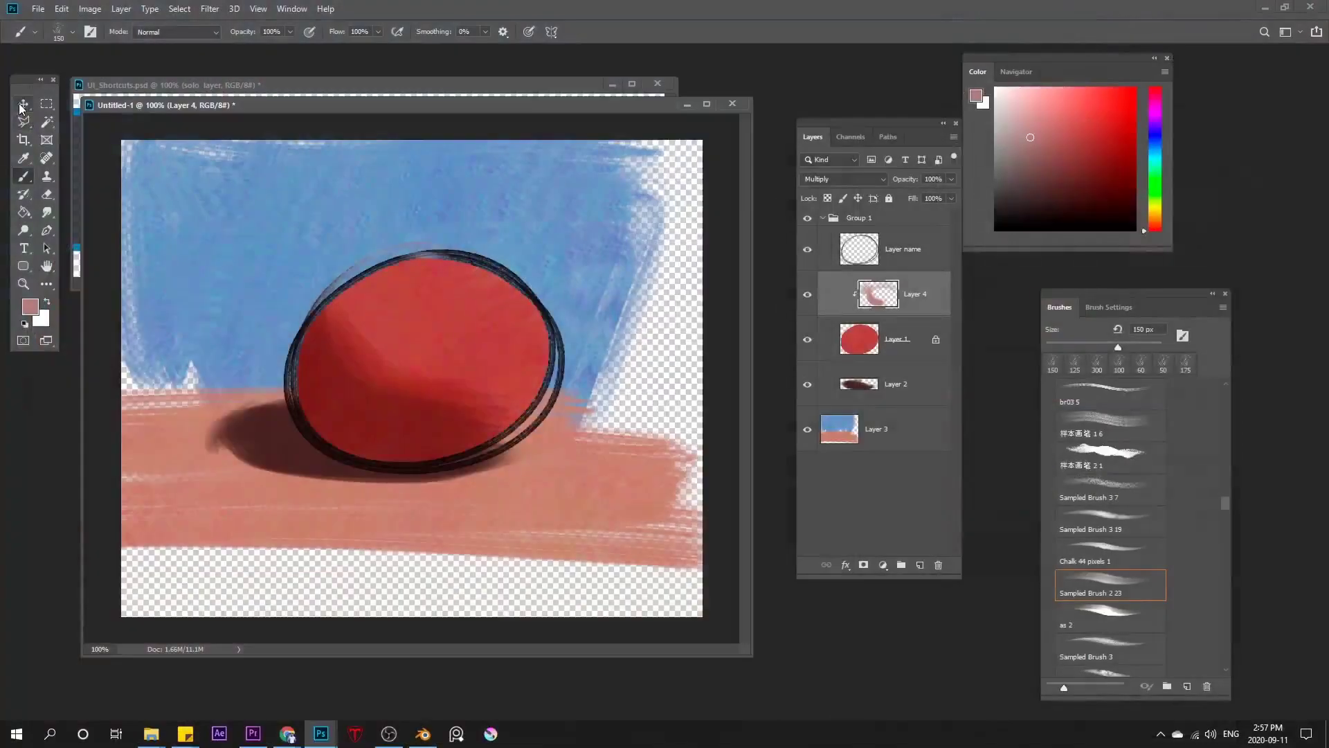
{"action": "left_click", "coordinate": [24, 104]}
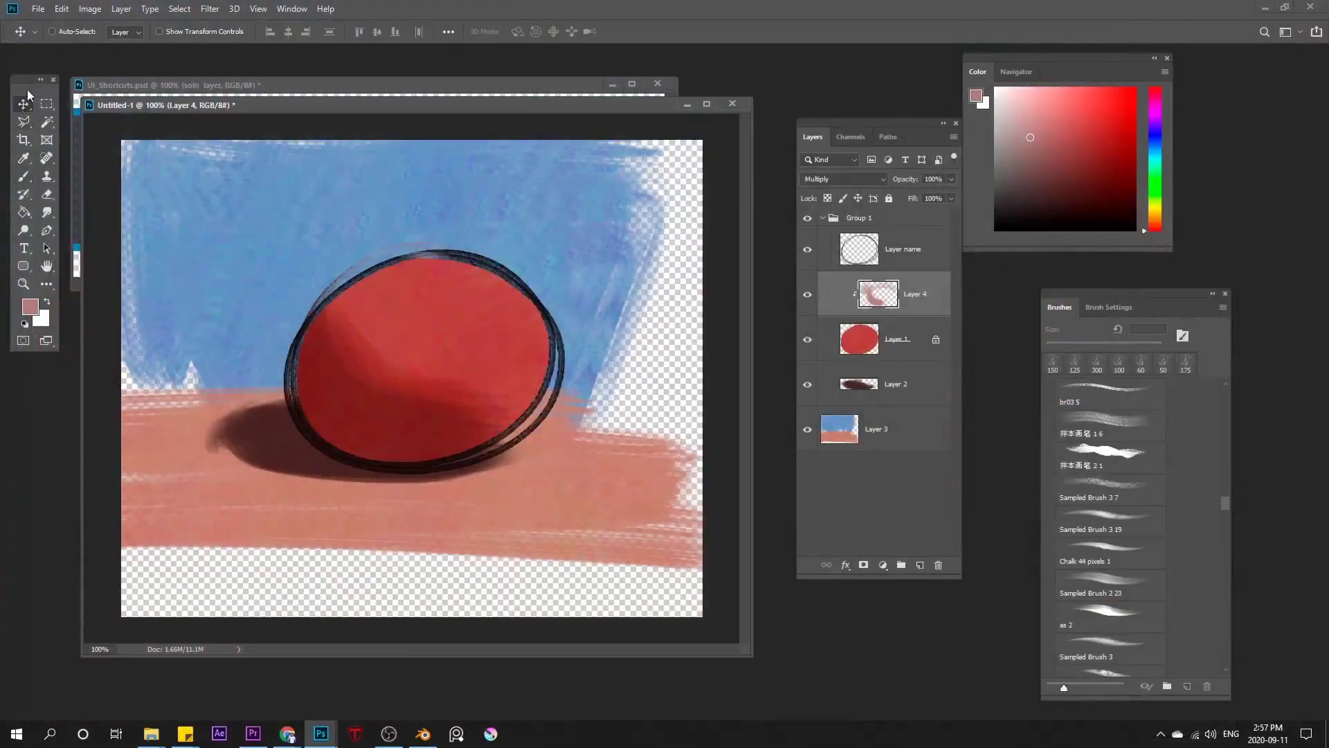
{"action": "mouse_move", "coordinate": [344, 386]}
{"action": "left_mouse_down"}
{"action": "mouse_move", "coordinate": [305, 334]}
{"action": "mouse_move", "coordinate": [424, 357]}
{"action": "mouse_move", "coordinate": [430, 322]}
{"action": "mouse_move", "coordinate": [369, 400]}
{"action": "mouse_move", "coordinate": [330, 359]}
{"action": "mouse_move", "coordinate": [328, 392]}
{"action": "left_mouse_up"}
- Adjust Layer 4's shading with Hue/Saturation at hue -117, saturation -68 and lightness -11
{"action": "left_click", "coordinate": [101, 11]}
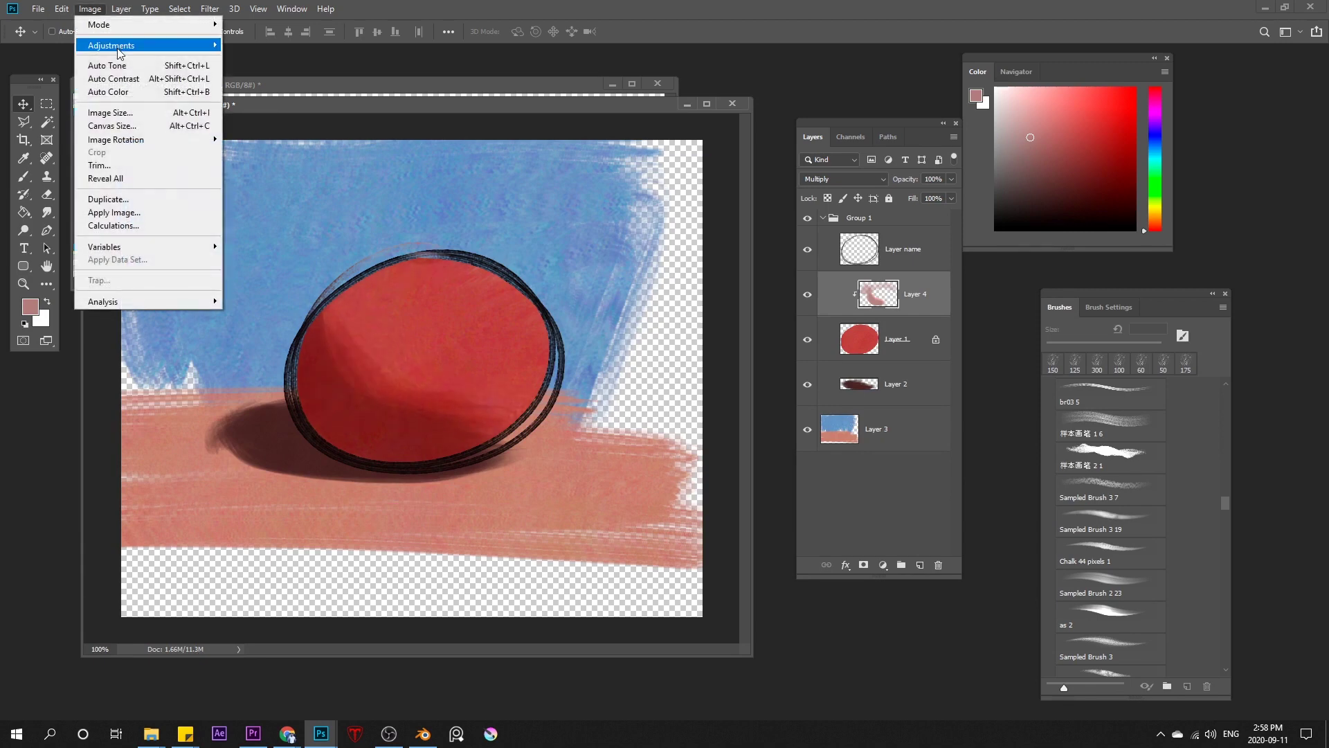
{"action": "mouse_move", "coordinate": [119, 50]}
{"action": "left_click", "coordinate": [263, 118]}
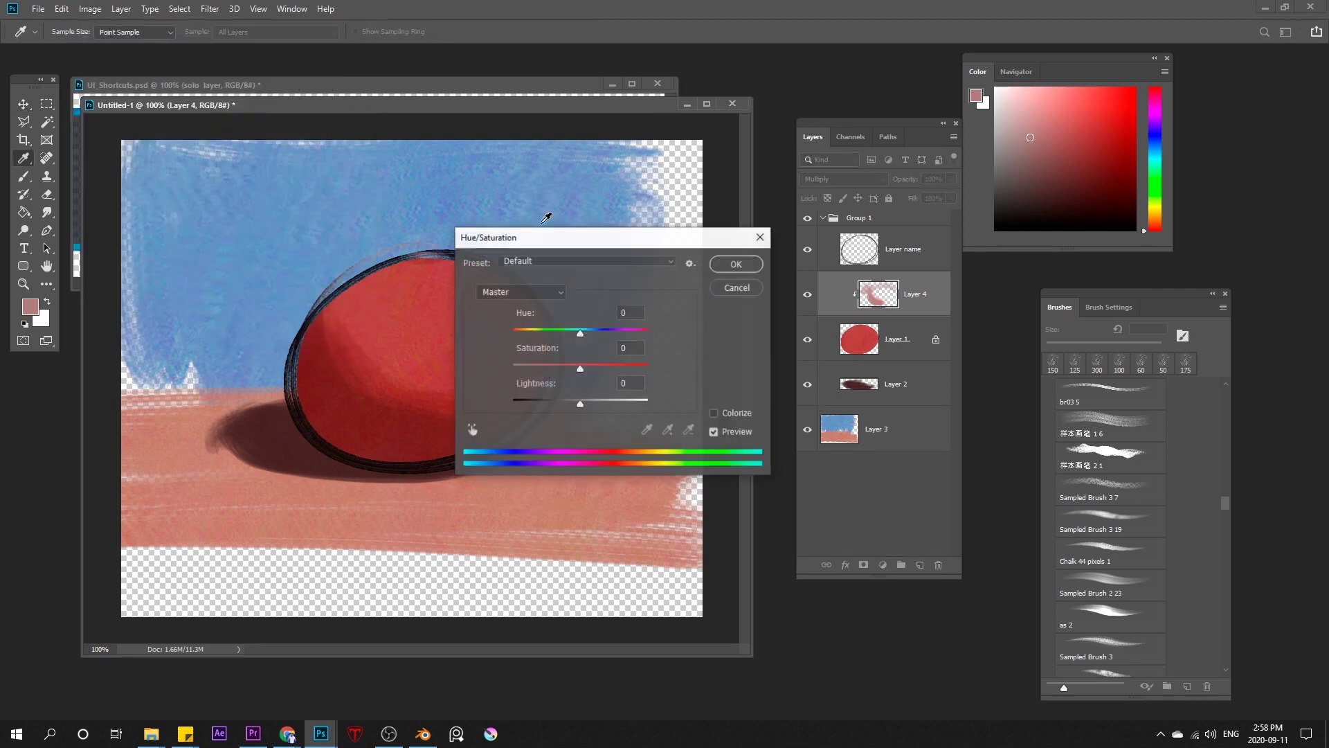
{"action": "mouse_move", "coordinate": [654, 322]}
{"action": "left_mouse_down"}
{"action": "mouse_move", "coordinate": [670, 324]}
{"action": "mouse_move", "coordinate": [604, 319]}
{"action": "left_mouse_up"}
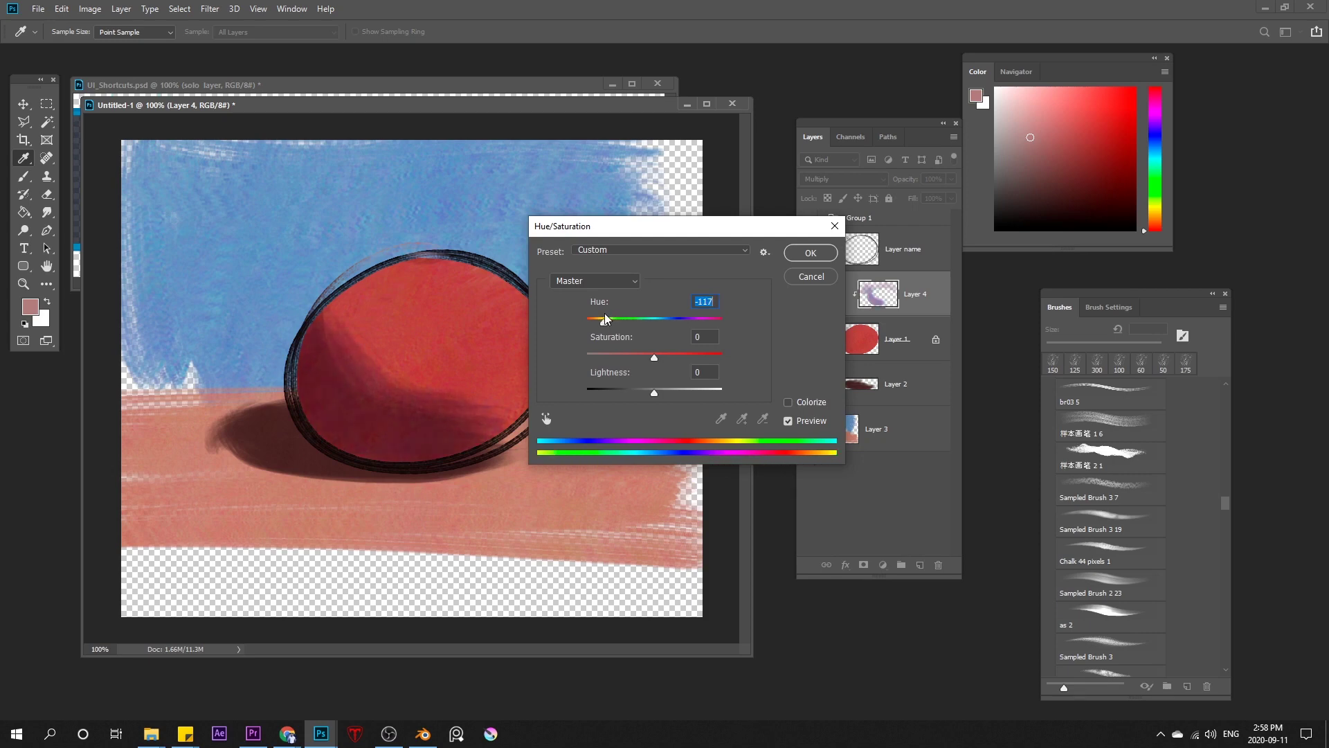
{"action": "left_click_drag", "start_coordinate": [662, 399], "coordinate": [610, 362]}
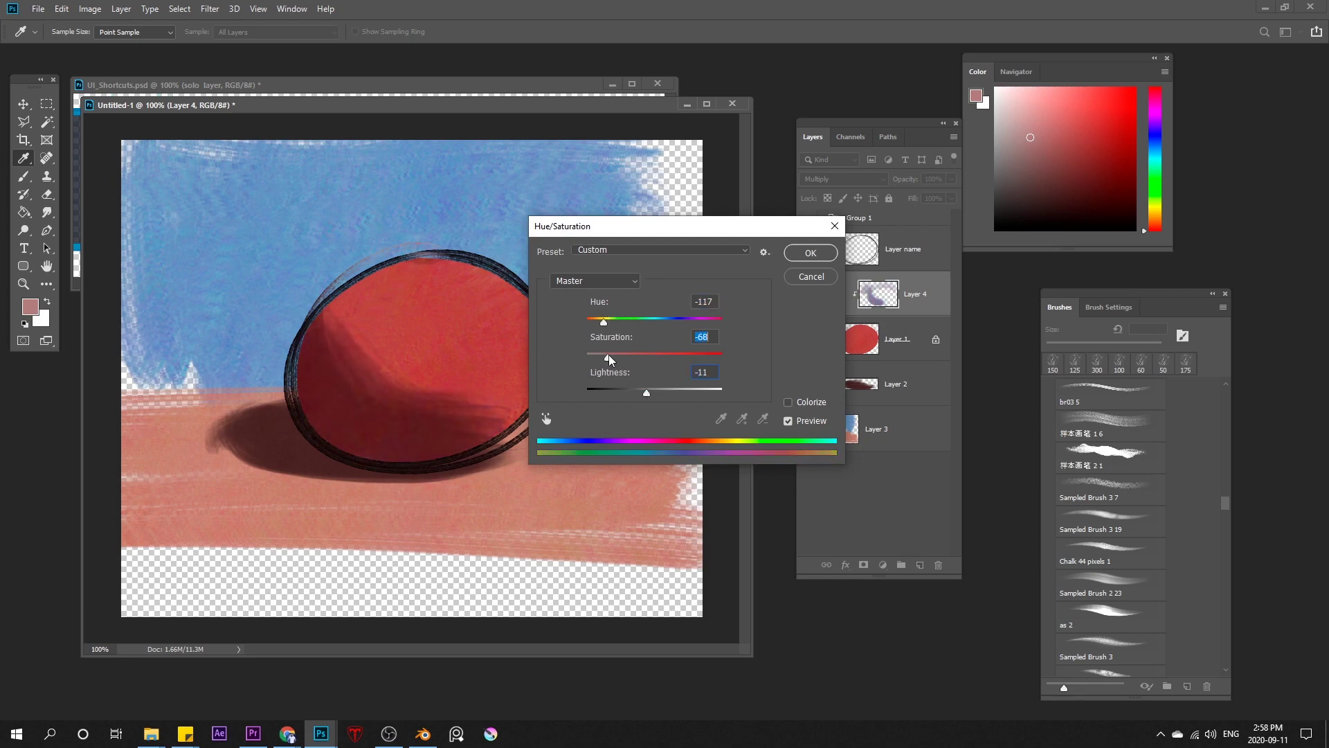
{"action": "key", "text": "Return"}
{"action": "key", "text": "v"}
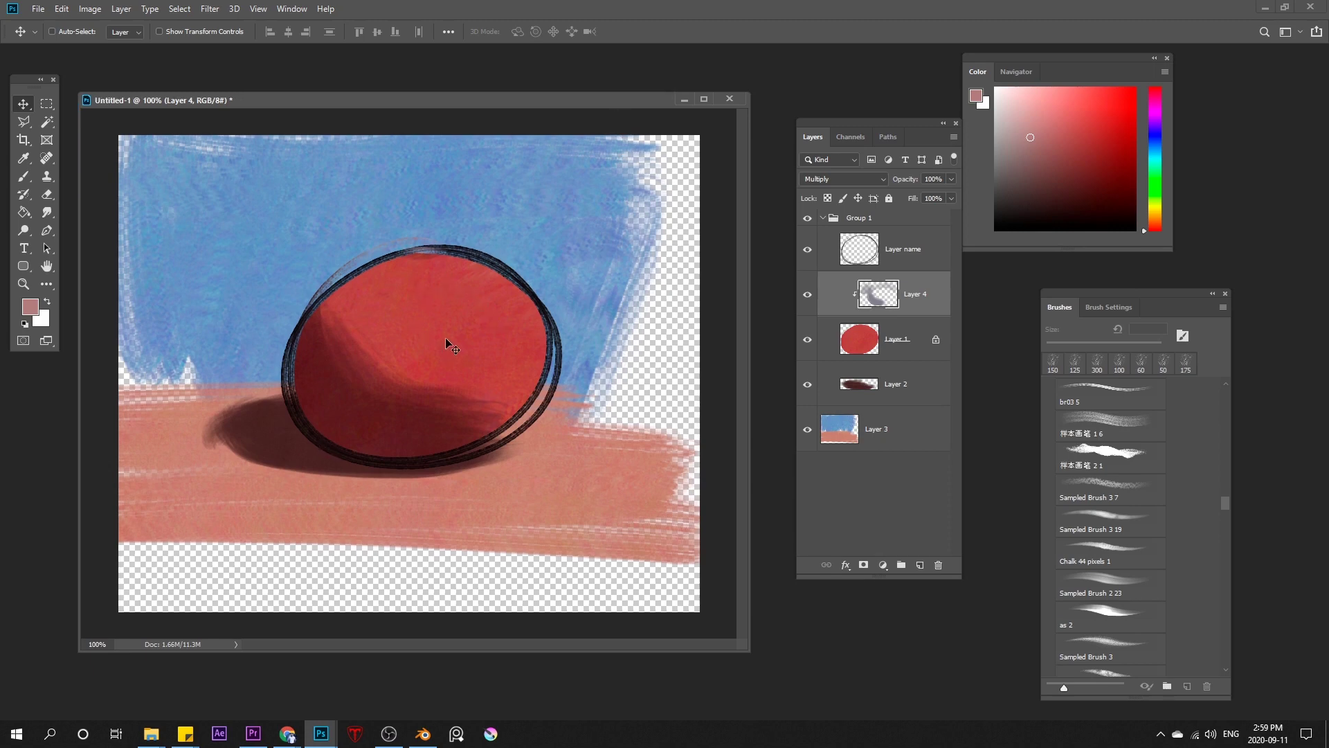
- Add a new layer above Layer 4 and clip it to Layer 1 with a clipping mask
{"action": "left_click", "coordinate": [921, 565]}
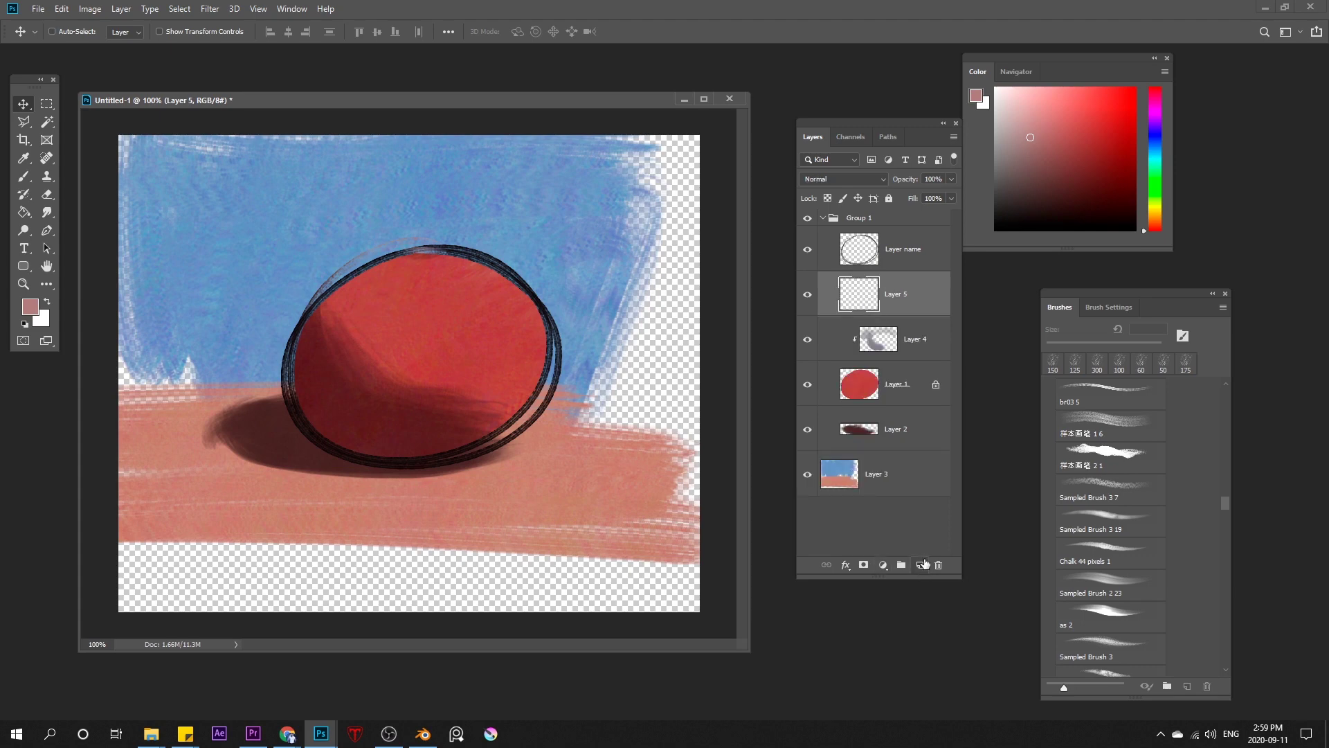
{"action": "left_click", "coordinate": [867, 386]}
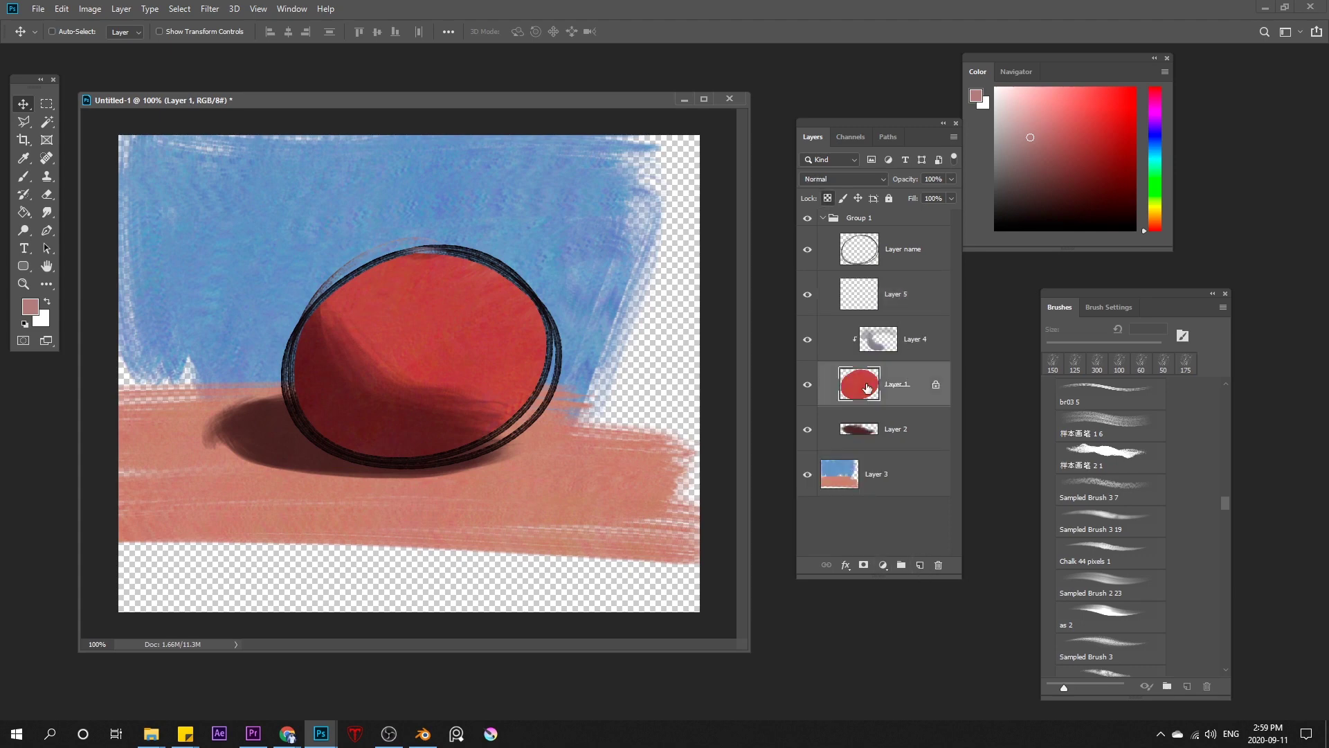
{"action": "left_click", "coordinate": [886, 296]}
{"action": "right_click", "coordinate": [901, 297]}
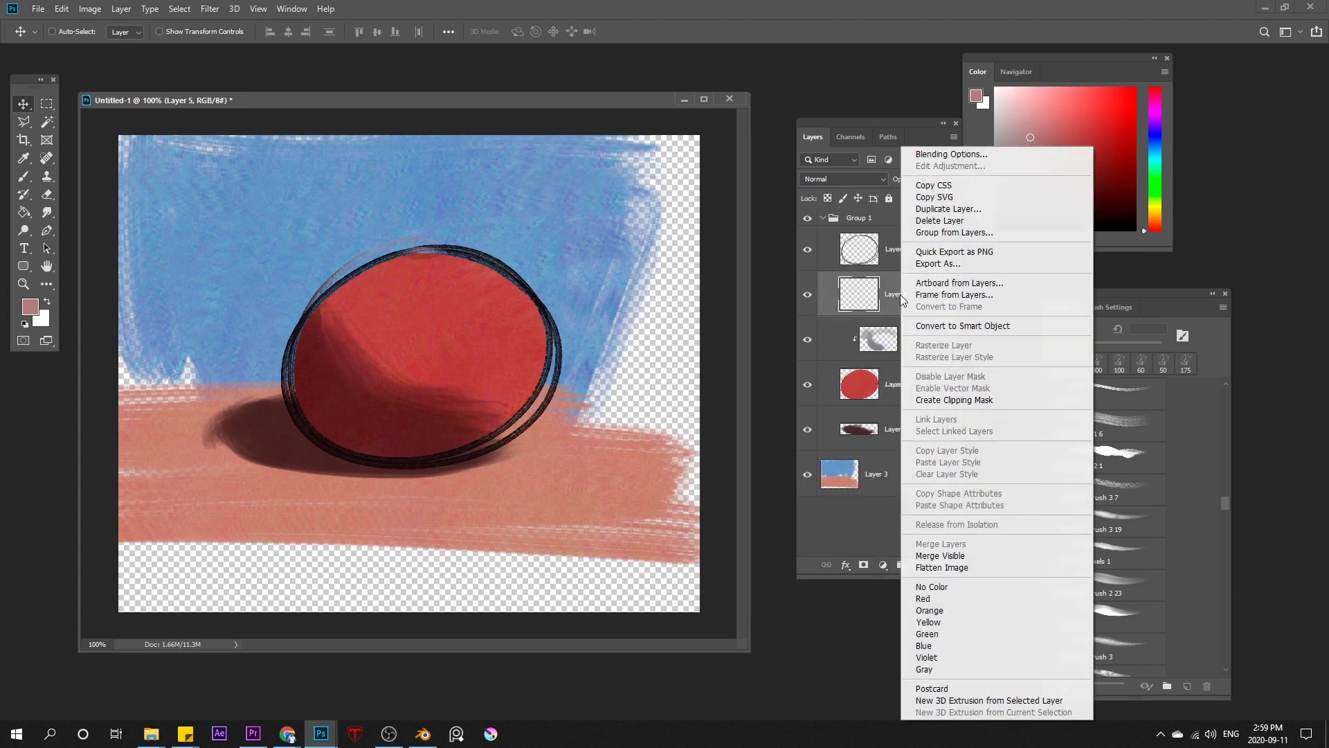
{"action": "left_click", "coordinate": [970, 401]}
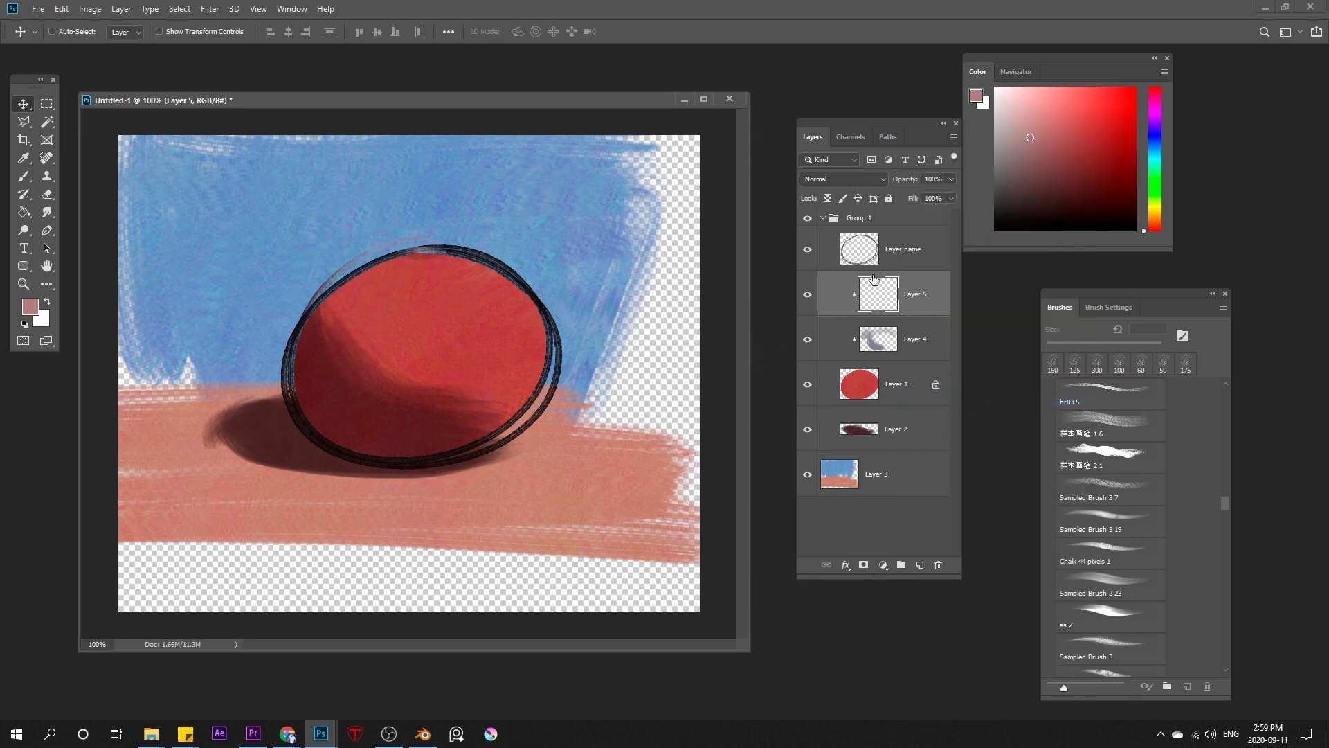
- Set Layer 5's blend mode to Screen and choose a dark olive green for the brush
{"action": "left_click", "coordinate": [834, 177]}
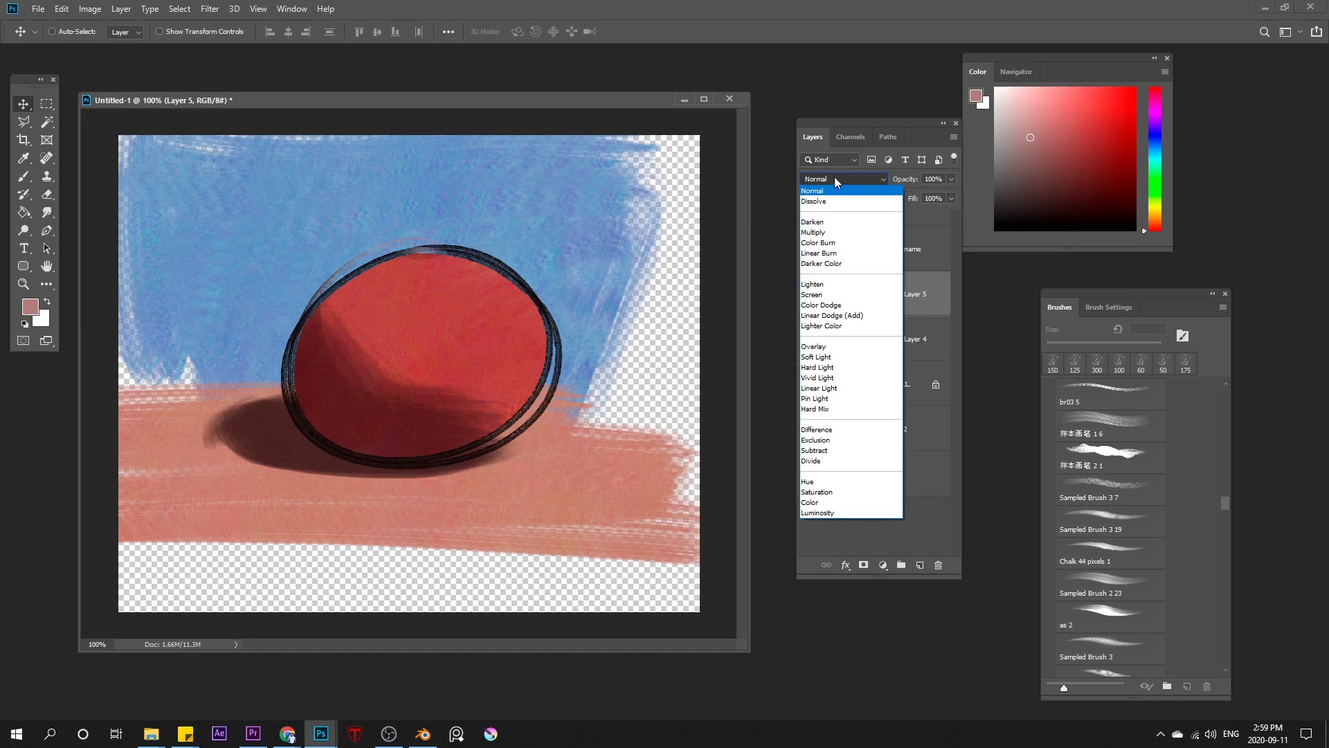
{"action": "left_click", "coordinate": [819, 296]}
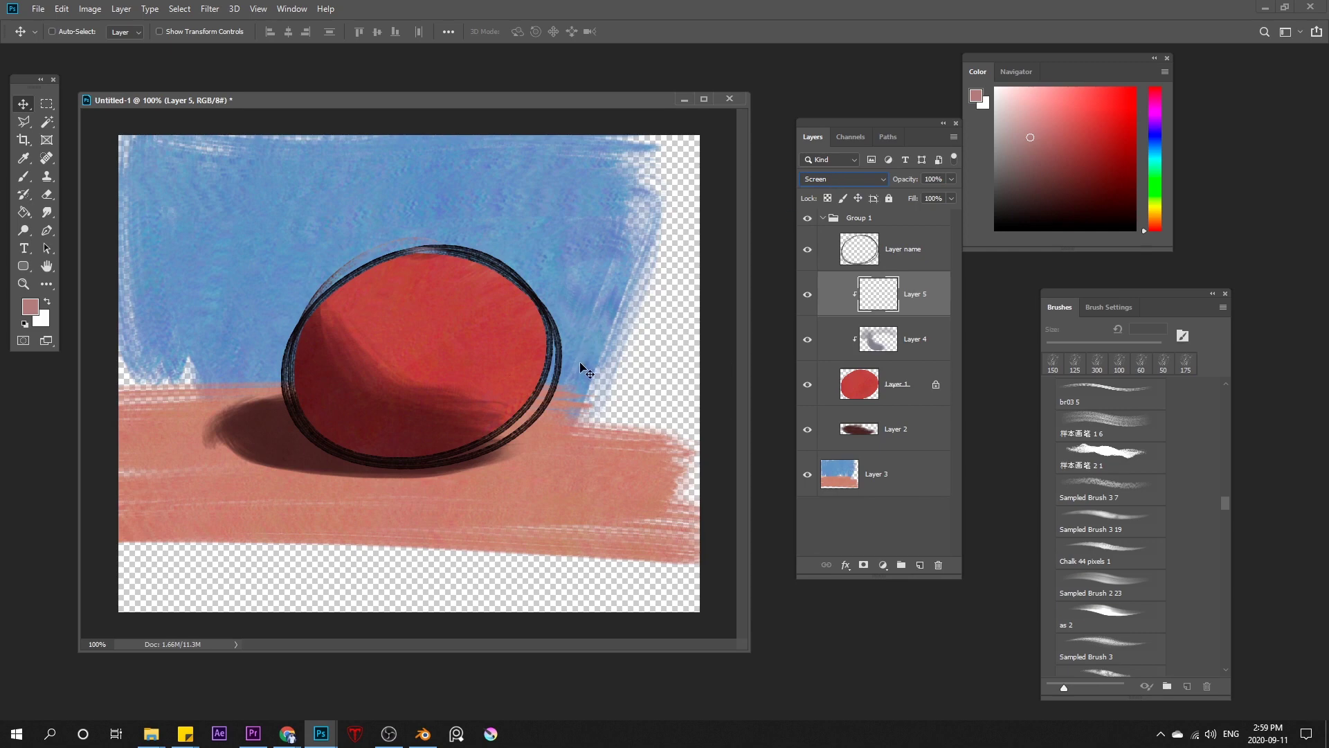
{"action": "left_click", "coordinate": [24, 176]}
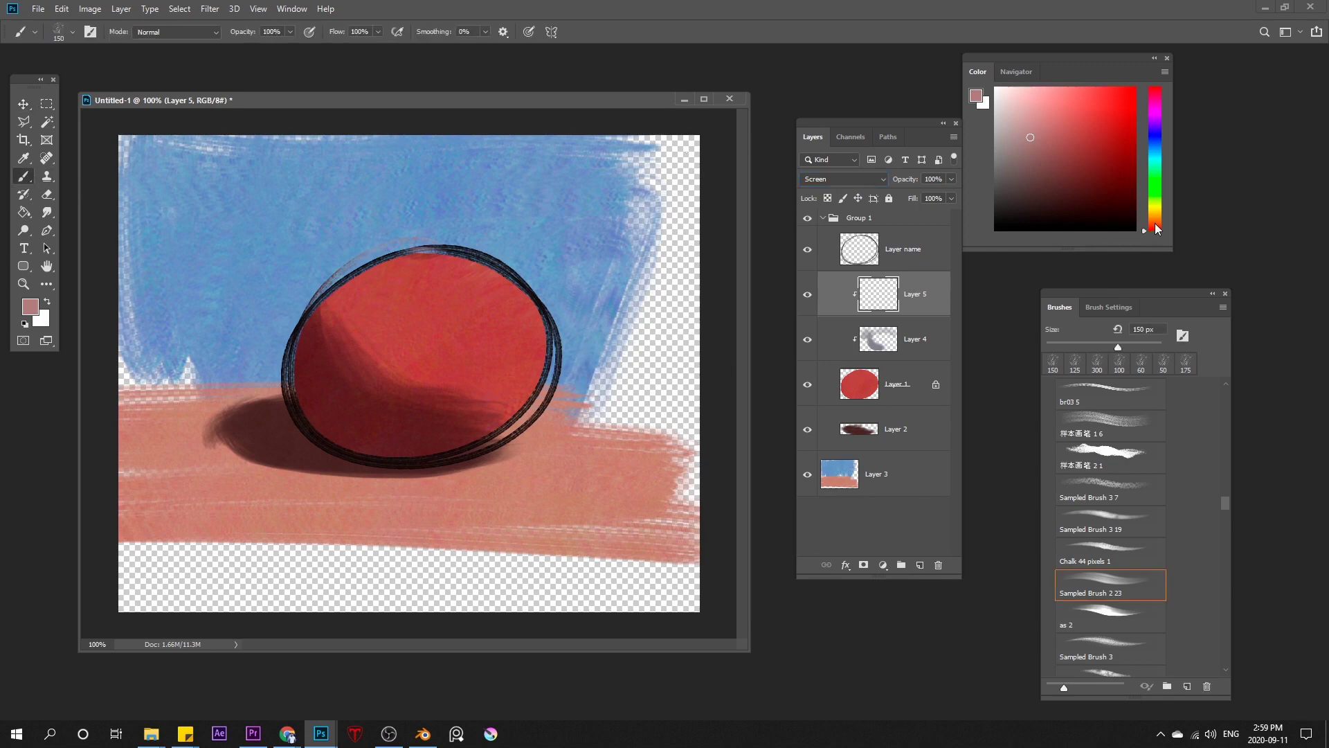
{"action": "left_click_drag", "start_coordinate": [1156, 223], "coordinate": [1152, 201]}
{"action": "left_click", "coordinate": [1022, 199]}
{"action": "left_click", "coordinate": [1025, 195]}
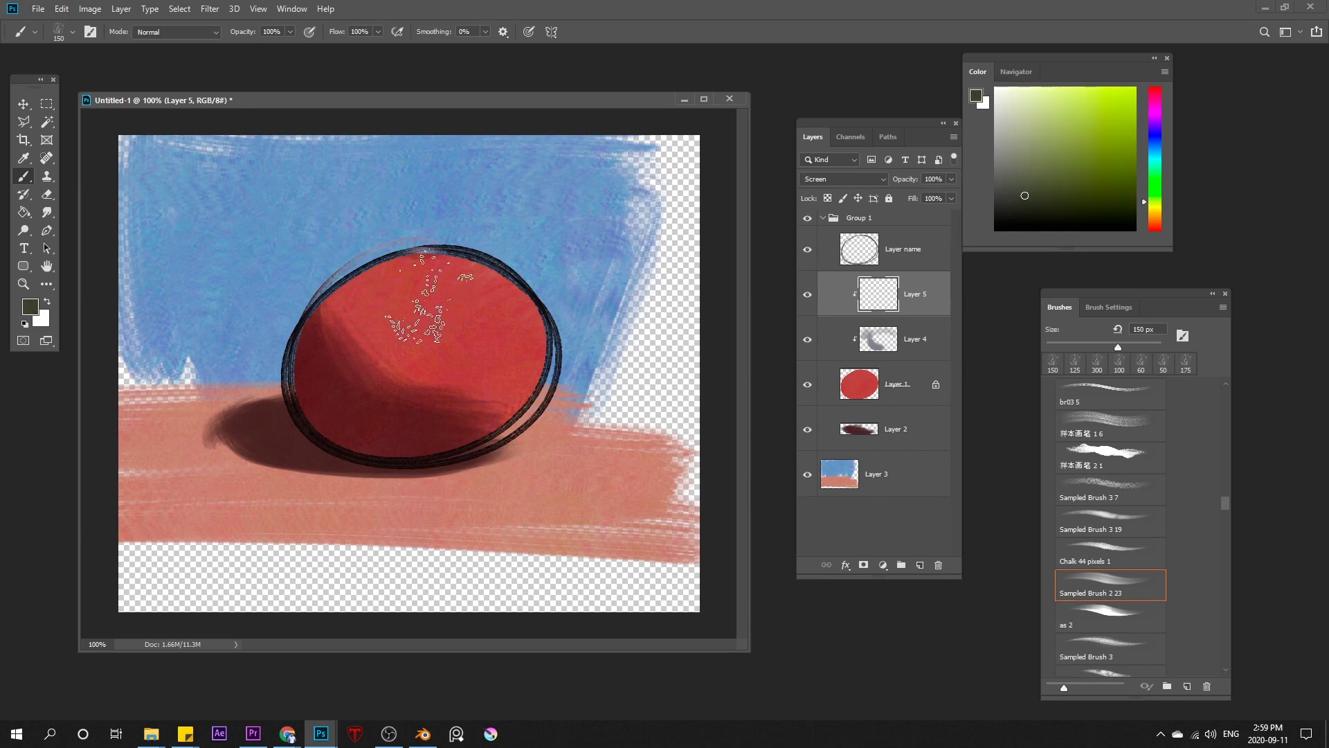
- Brush a highlight on the ball's upper-right area on Layer 5, undo it and repaint it more softly
{"action": "mouse_move", "coordinate": [415, 318]}
{"action": "left_mouse_down"}
{"action": "mouse_move", "coordinate": [428, 291]}
{"action": "mouse_move", "coordinate": [504, 329]}
{"action": "left_mouse_up"}
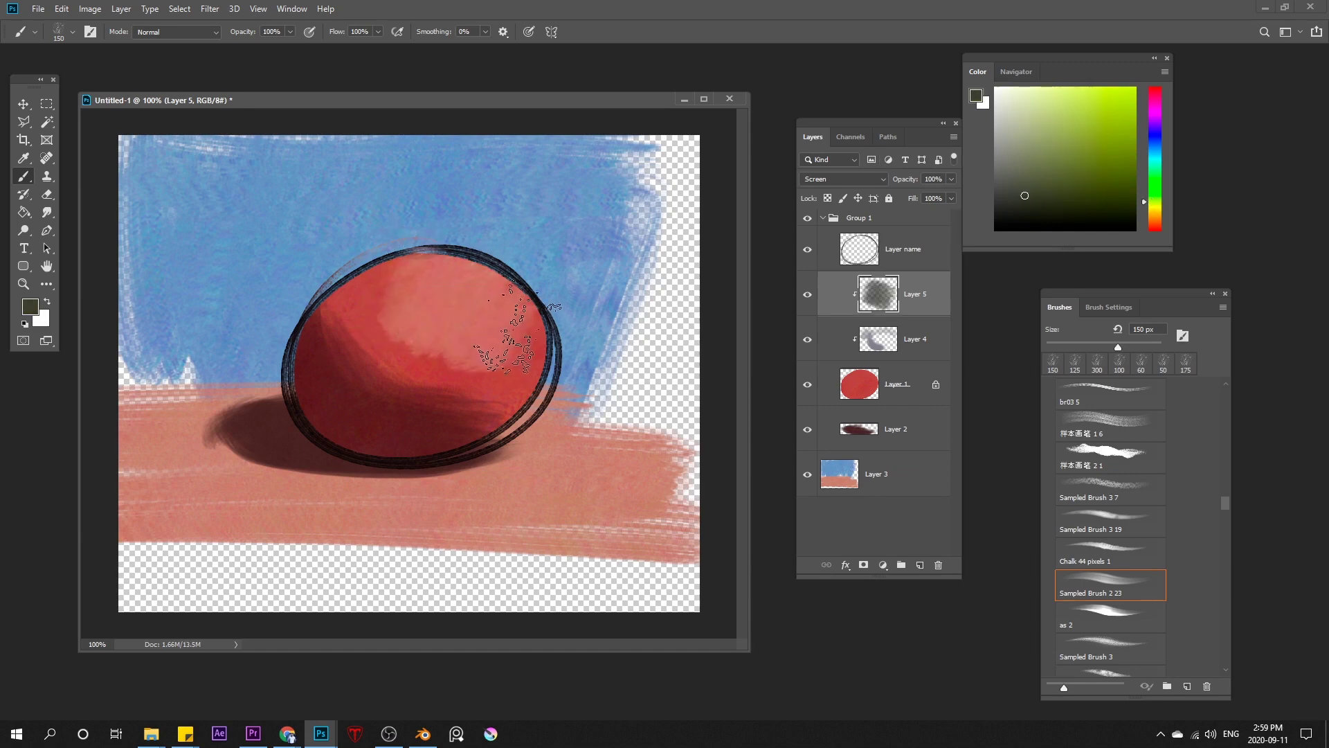
{"action": "key", "text": "ctrl+z"}
{"action": "mouse_move", "coordinate": [422, 294]}
{"action": "left_mouse_down"}
{"action": "mouse_move", "coordinate": [492, 301]}
{"action": "mouse_move", "coordinate": [488, 349]}
{"action": "mouse_move", "coordinate": [519, 364]}
{"action": "left_mouse_up"}
- Pick a brighter, more saturated olive green and paint a strong highlight over the ball's upper-right side on Layer 5
{"action": "left_click", "coordinate": [1017, 198]}
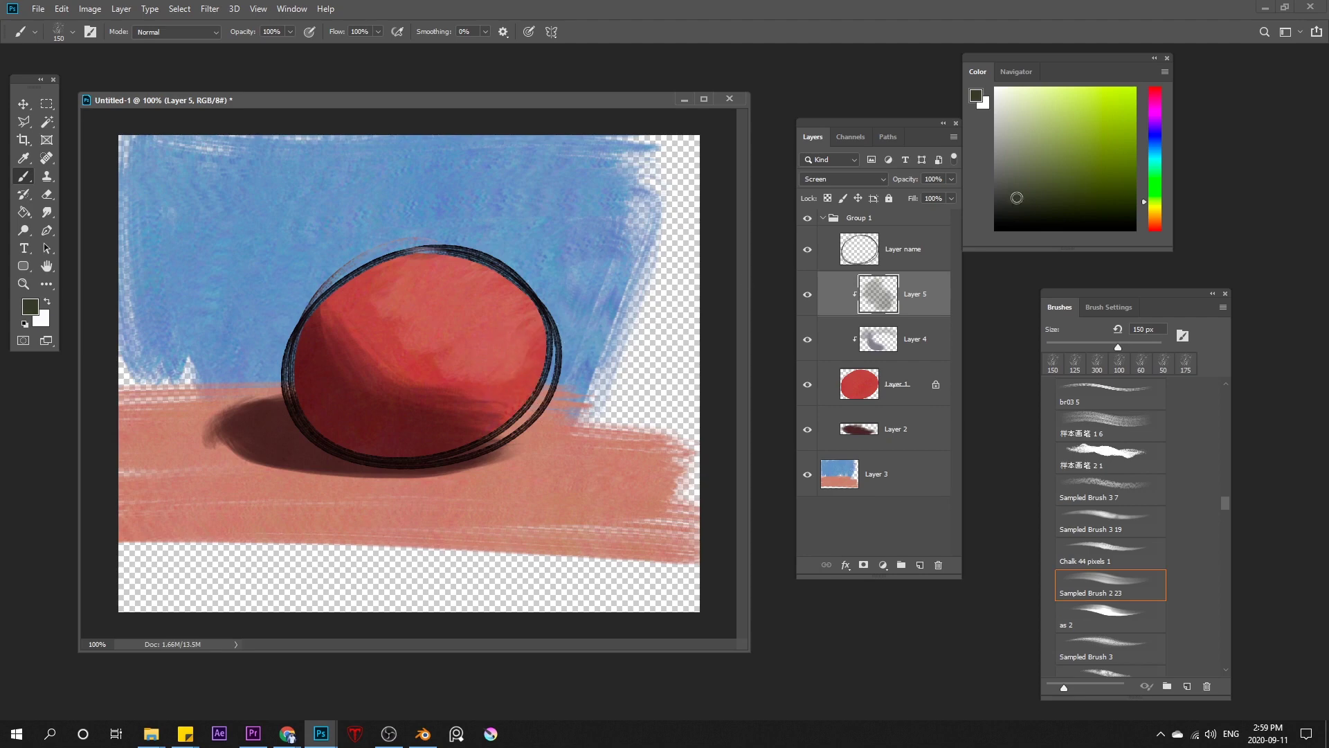
{"action": "left_click_drag", "start_coordinate": [1013, 199], "coordinate": [1110, 160]}
{"action": "mouse_move", "coordinate": [401, 277]}
{"action": "left_mouse_down"}
{"action": "mouse_move", "coordinate": [526, 367]}
{"action": "mouse_move", "coordinate": [485, 360]}
{"action": "left_mouse_up"}
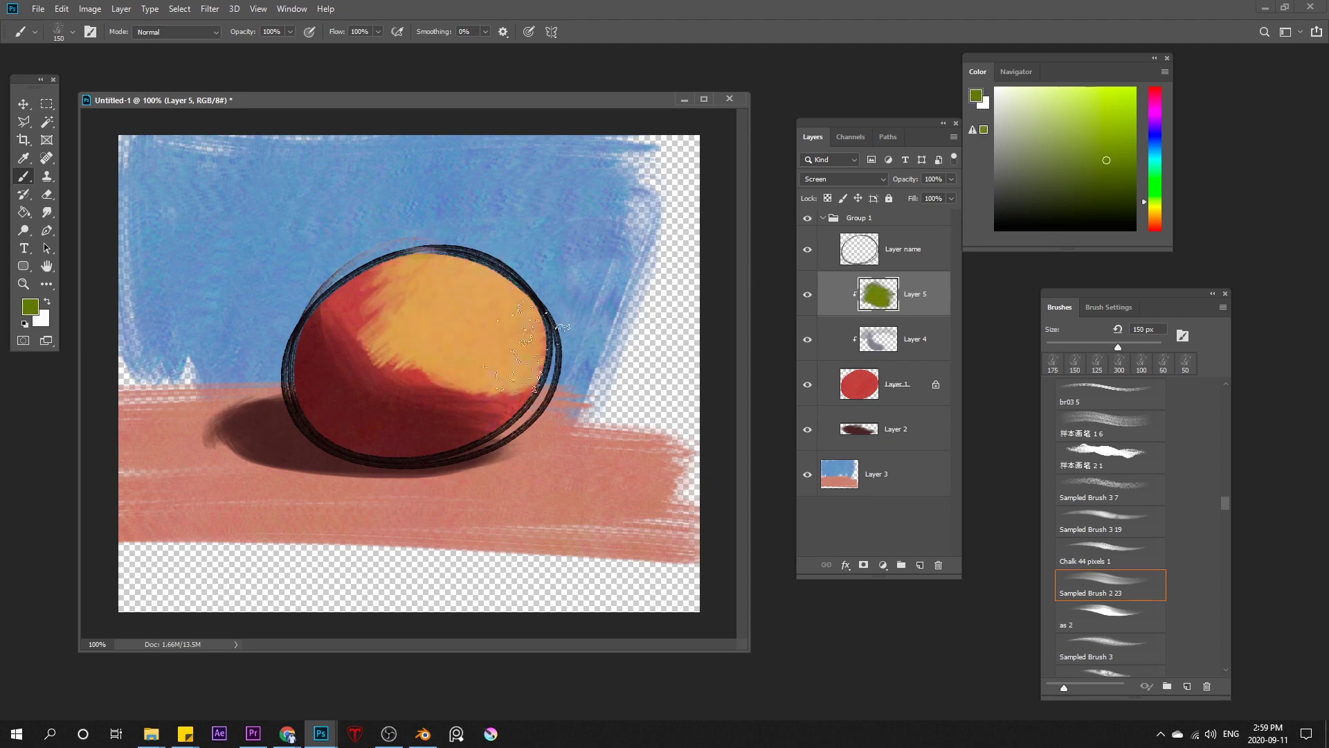
- Undo the strong olive highlight on Layer 5 and repaint it more softly across the ball's upper area with a reddish brown
{"action": "key", "text": "bracketleft"}
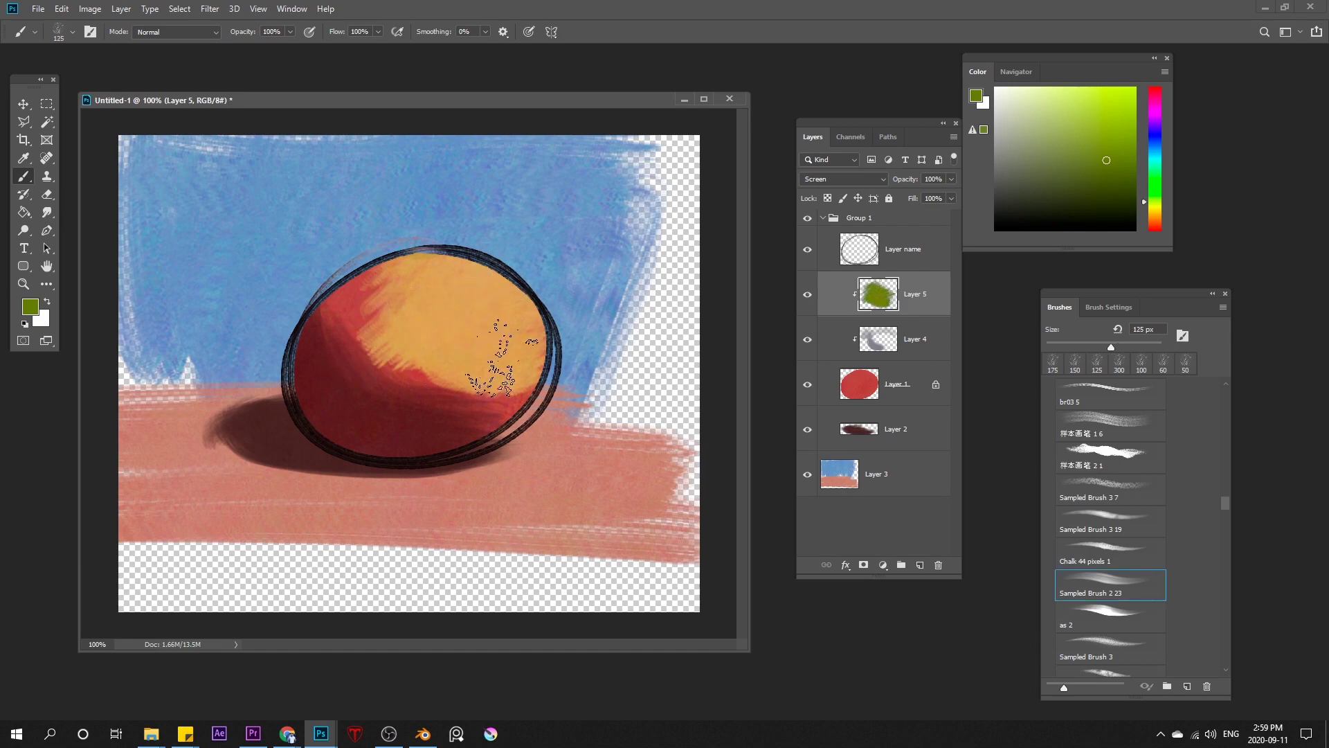
{"action": "key", "text": "ctrl+z"}
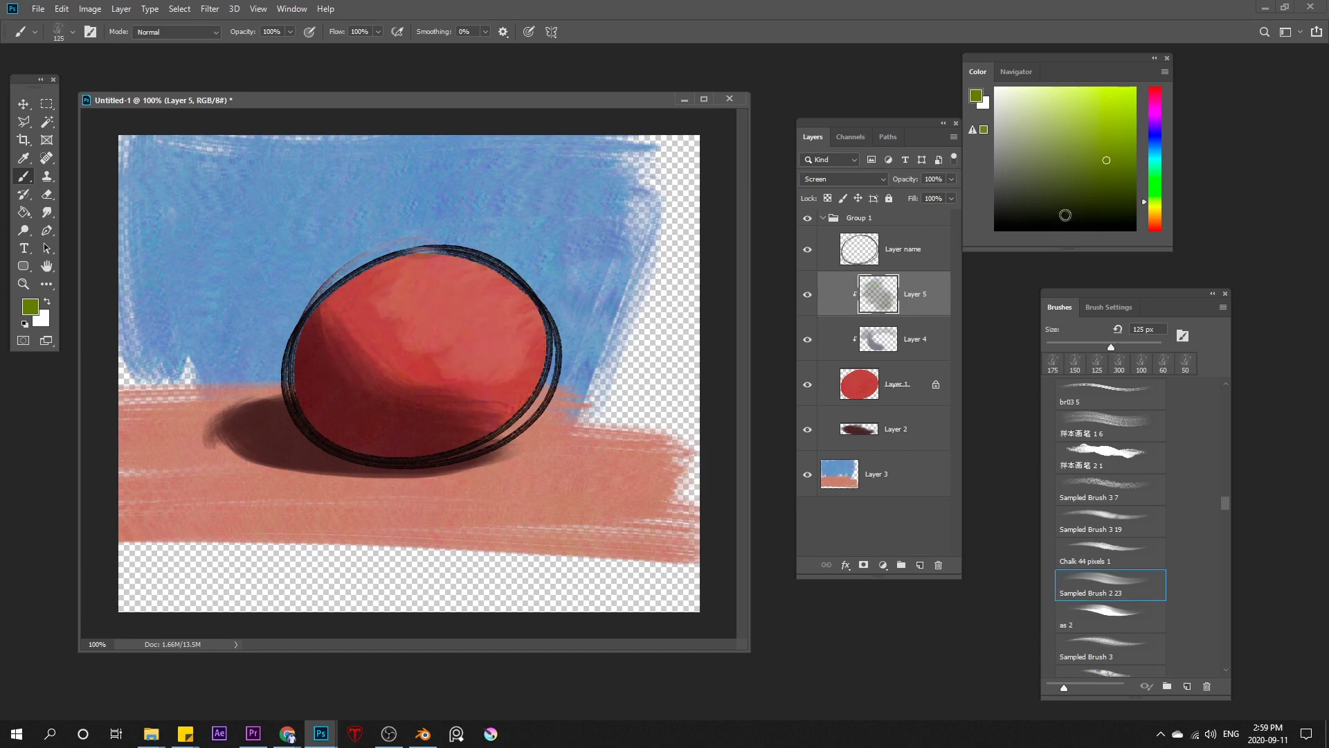
{"action": "left_click", "coordinate": [1155, 219]}
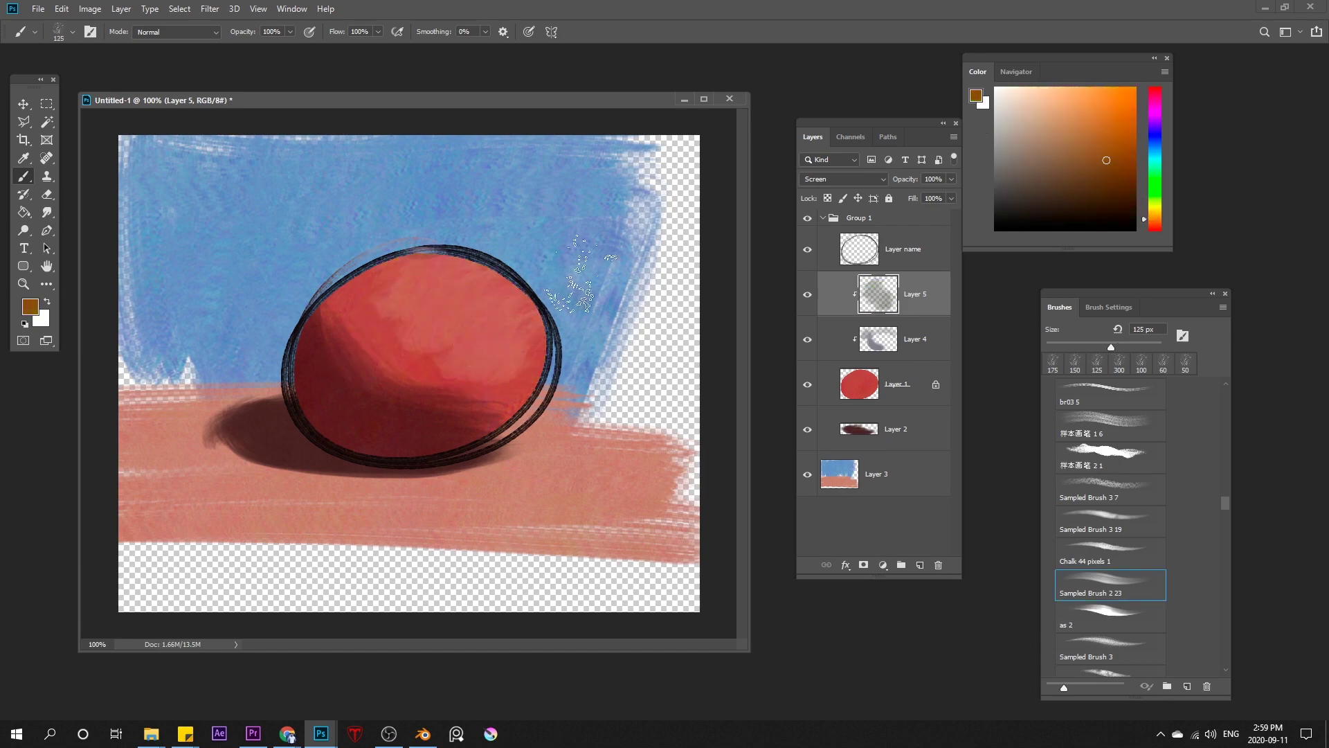
{"action": "left_click", "coordinate": [1082, 171]}
{"action": "mouse_move", "coordinate": [447, 277]}
{"action": "left_mouse_down"}
{"action": "mouse_move", "coordinate": [399, 297]}
{"action": "mouse_move", "coordinate": [360, 291]}
{"action": "left_mouse_up"}
- Dab a small light-orange highlight on the ball's upper right with a smaller brush and choose Linear Dodge (Add) as Layer 5's blend mode
{"action": "key", "text": "bracketleft"}
{"action": "key", "text": "bracketleft"}
{"action": "key", "text": "bracketleft"}
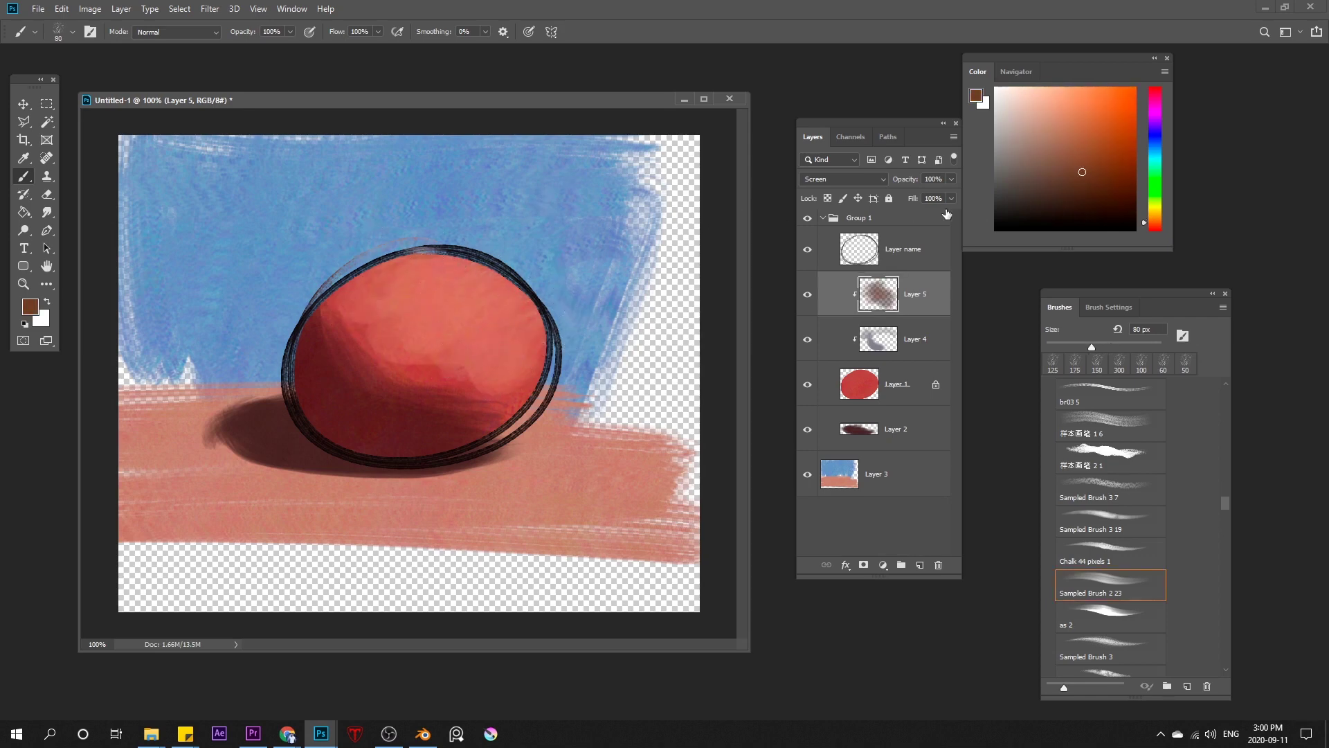
{"action": "left_click_drag", "start_coordinate": [1088, 160], "coordinate": [1063, 116]}
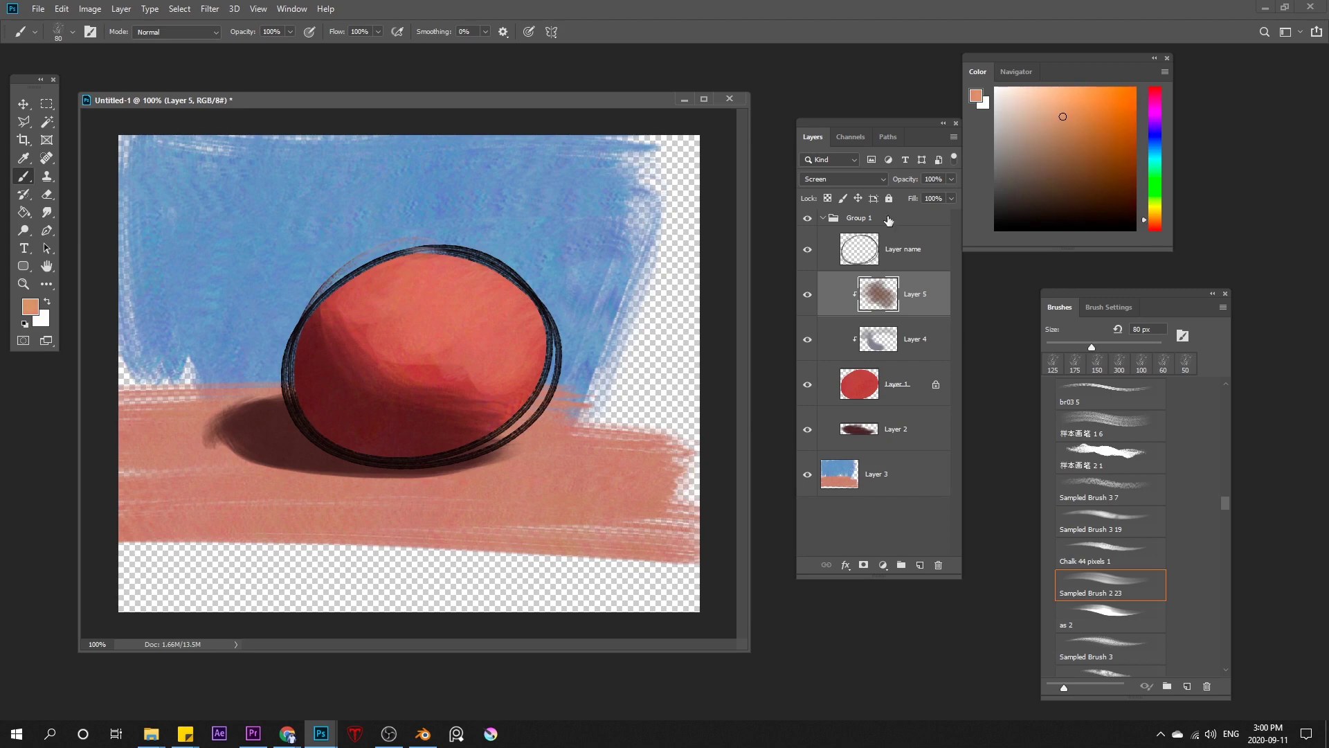
{"action": "left_click", "coordinate": [457, 297]}
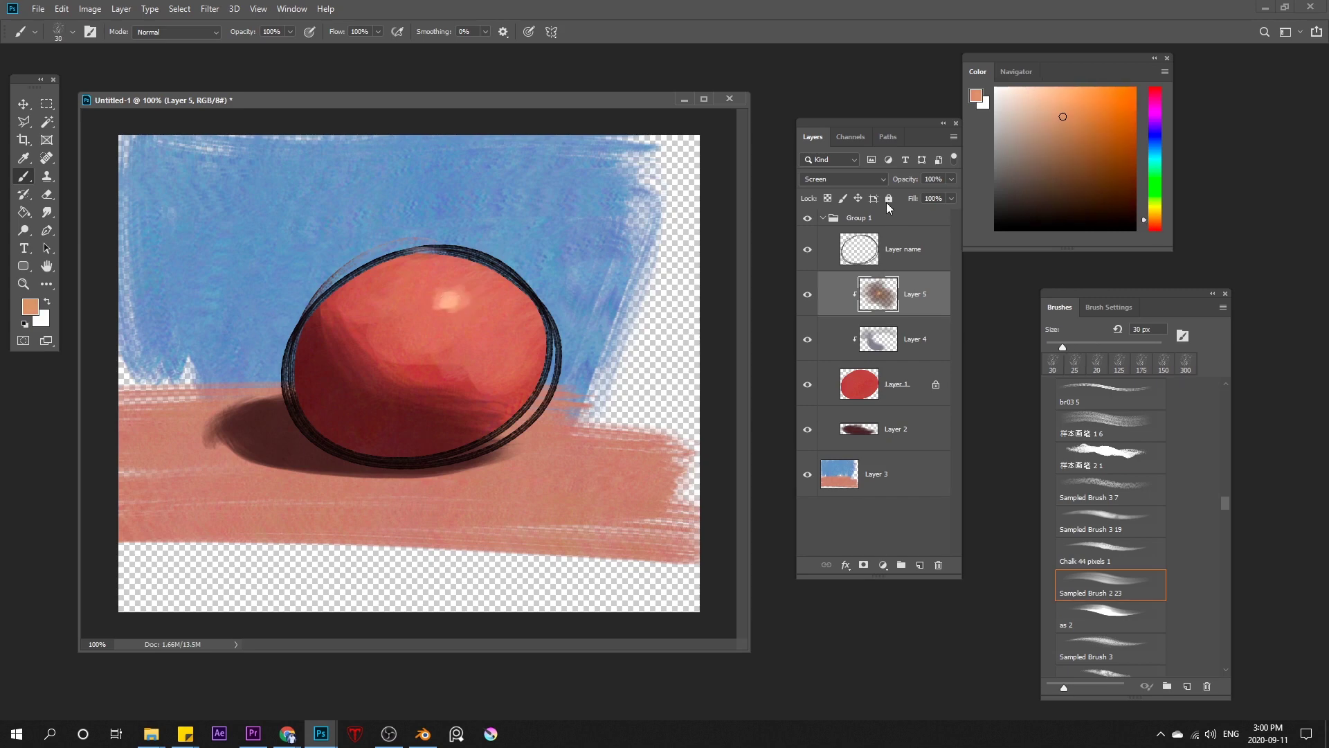
{"action": "left_click", "coordinate": [830, 180]}
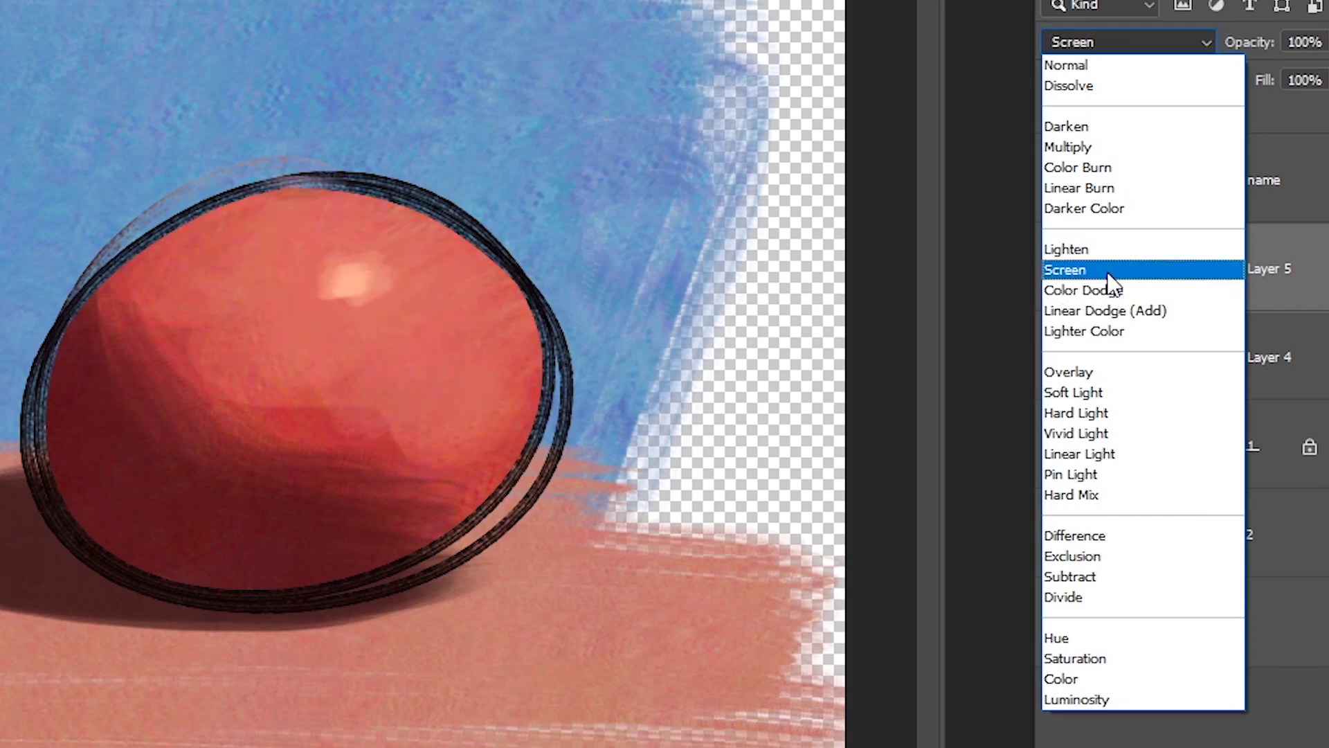
{"action": "left_click", "coordinate": [1106, 311]}
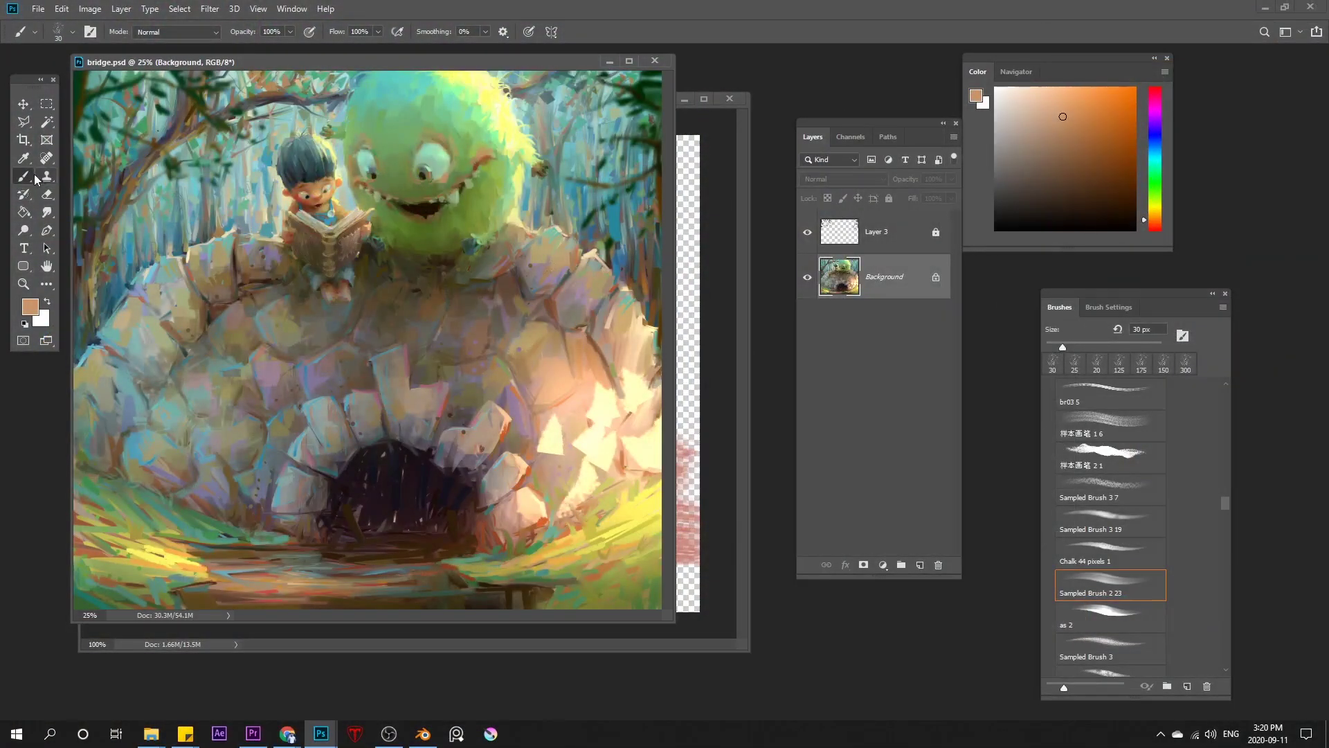
- In bridge.psd, add a new layer above the Background and set its blend mode to Linear Dodge (Add)
{"action": "left_click_drag", "start_coordinate": [461, 66], "coordinate": [495, 76]}
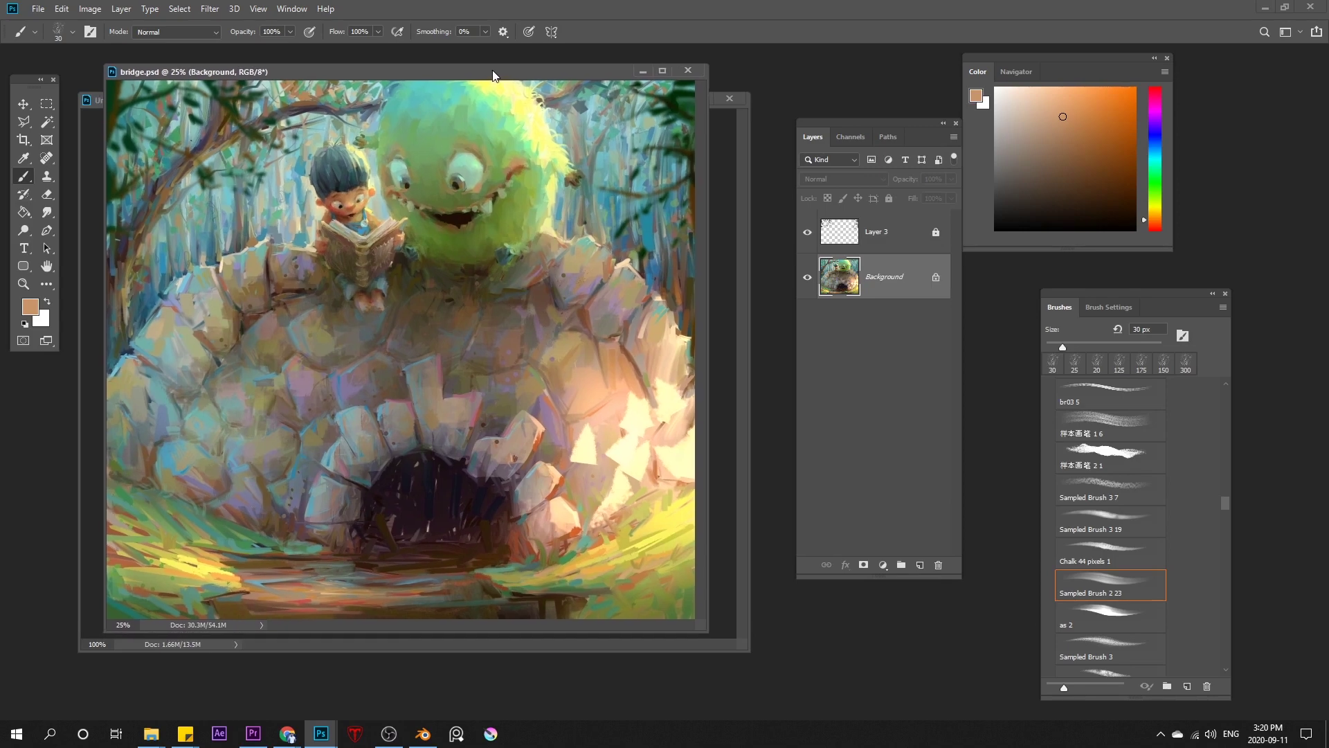
{"action": "left_click", "coordinate": [920, 566]}
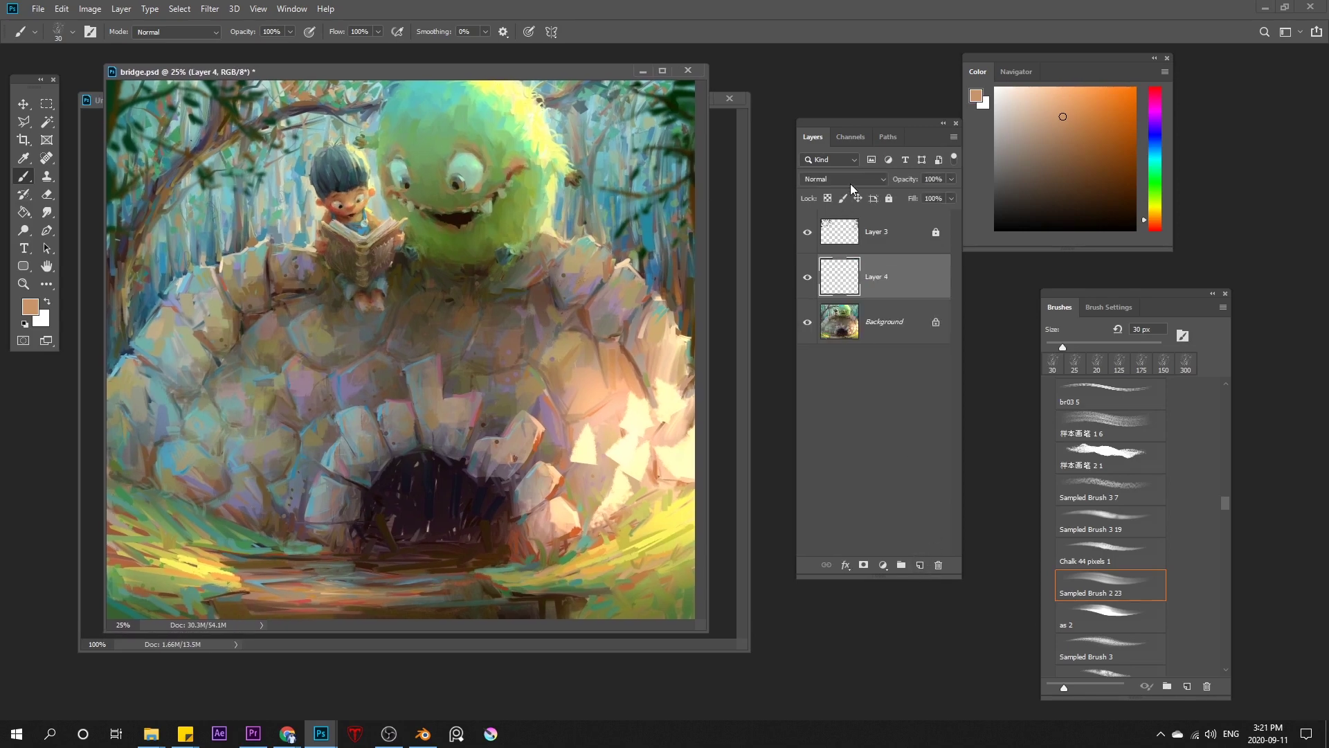
{"action": "left_click", "coordinate": [851, 183]}
{"action": "left_click", "coordinate": [842, 316]}
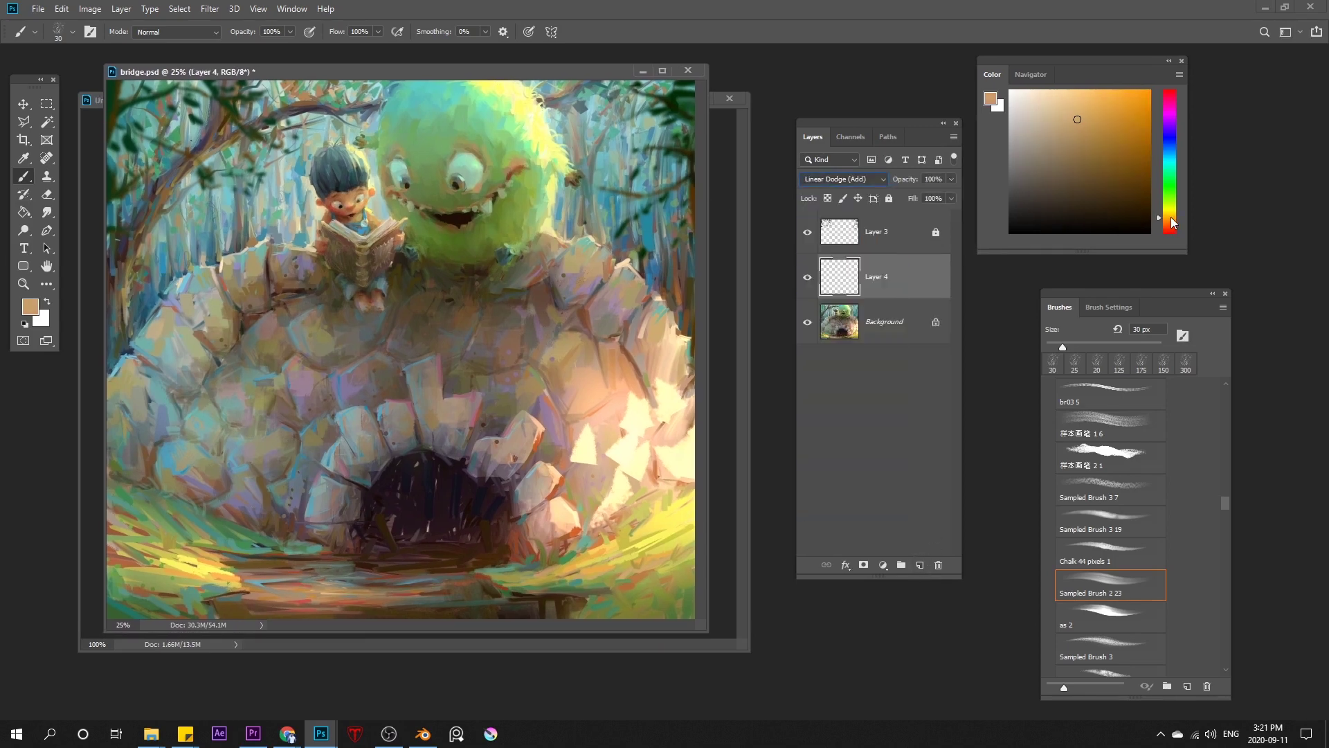
- Choose a dark yellowish brown and brush warm light on Layer 4 over the stones between the monster's right side and the tunnel arch
{"action": "left_click_drag", "start_coordinate": [1077, 120], "coordinate": [1083, 146]}
{"action": "left_click_drag", "start_coordinate": [1171, 220], "coordinate": [1171, 217]}
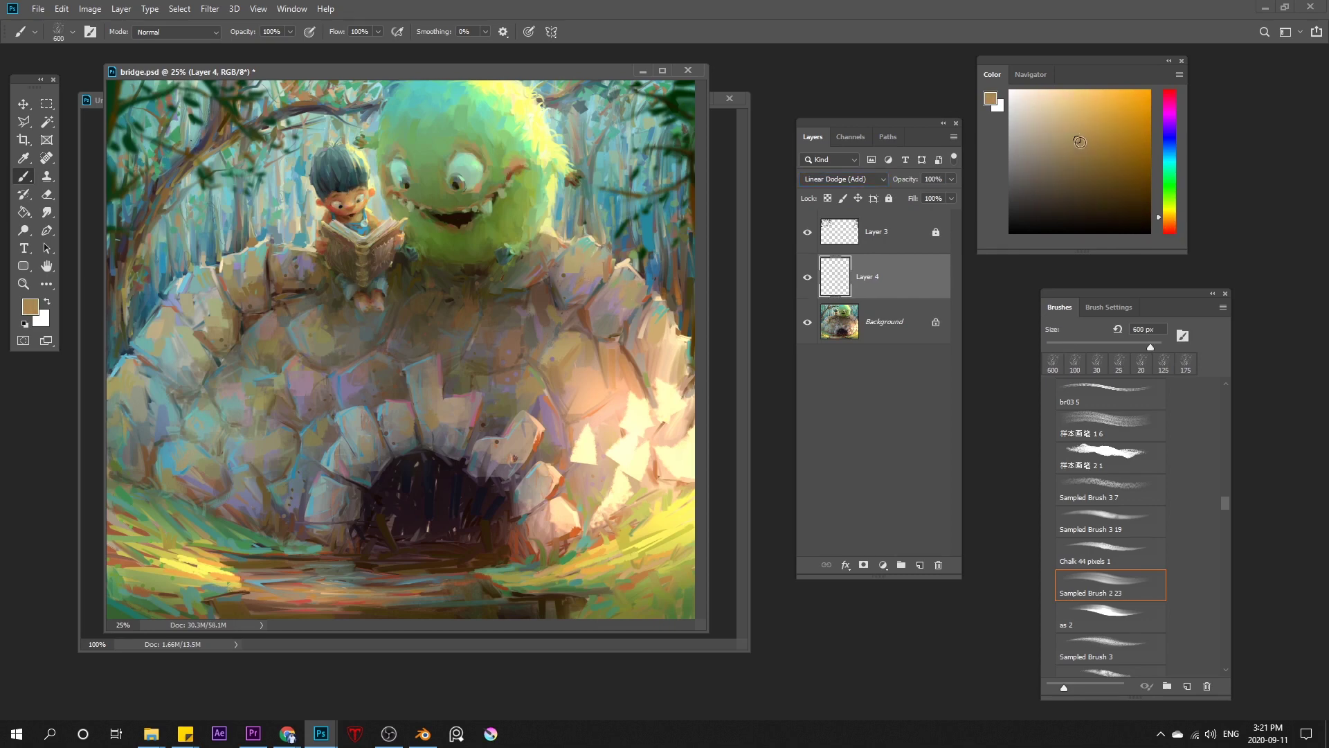
{"action": "left_click_drag", "start_coordinate": [1081, 143], "coordinate": [1085, 172]}
{"action": "left_click", "coordinate": [1093, 195]}
{"action": "key", "text": "bracketleft"}
{"action": "key", "text": "bracketleft"}
{"action": "key", "text": "bracketleft"}
{"action": "left_click_drag", "start_coordinate": [589, 269], "coordinate": [605, 295]}
{"action": "key", "text": "bracketright"}
{"action": "mouse_move", "coordinate": [548, 339]}
{"action": "left_mouse_down"}
{"action": "mouse_move", "coordinate": [510, 374]}
{"action": "mouse_move", "coordinate": [565, 366]}
{"action": "mouse_move", "coordinate": [520, 370]}
{"action": "mouse_move", "coordinate": [443, 414]}
{"action": "left_mouse_up"}
{"action": "key", "text": "bracketleft"}
{"action": "mouse_move", "coordinate": [523, 395]}
{"action": "left_mouse_down"}
{"action": "mouse_move", "coordinate": [497, 421]}
{"action": "mouse_move", "coordinate": [505, 452]}
{"action": "left_mouse_up"}
{"action": "key", "text": "bracketleft"}
{"action": "key", "text": "bracketleft"}
{"action": "key", "text": "bracketright"}
{"action": "left_click_drag", "start_coordinate": [560, 270], "coordinate": [511, 319]}
- Extend the warm light on Layer 4 over the stones below the boy, to his left and across the middle of the bridge
{"action": "key", "text": "bracketleft"}
{"action": "key", "text": "bracketleft"}
{"action": "key", "text": "bracketleft"}
{"action": "mouse_move", "coordinate": [388, 293]}
{"action": "left_mouse_down"}
{"action": "mouse_move", "coordinate": [347, 350]}
{"action": "mouse_move", "coordinate": [346, 318]}
{"action": "mouse_move", "coordinate": [322, 391]}
{"action": "left_mouse_up"}
{"action": "key", "text": "bracketright"}
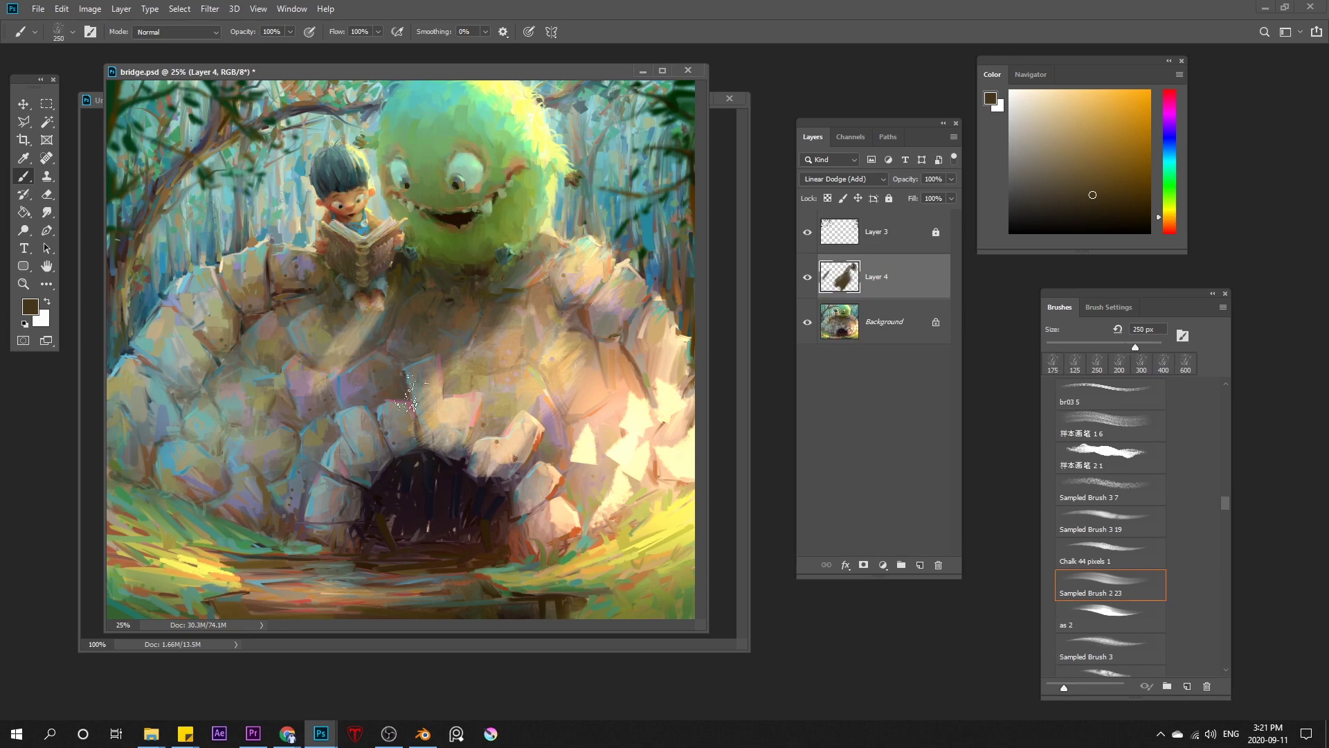
{"action": "mouse_move", "coordinate": [411, 392]}
{"action": "left_mouse_down"}
{"action": "mouse_move", "coordinate": [357, 378]}
{"action": "mouse_move", "coordinate": [417, 398]}
{"action": "mouse_move", "coordinate": [331, 406]}
{"action": "left_mouse_up"}
{"action": "key", "text": "bracketright"}
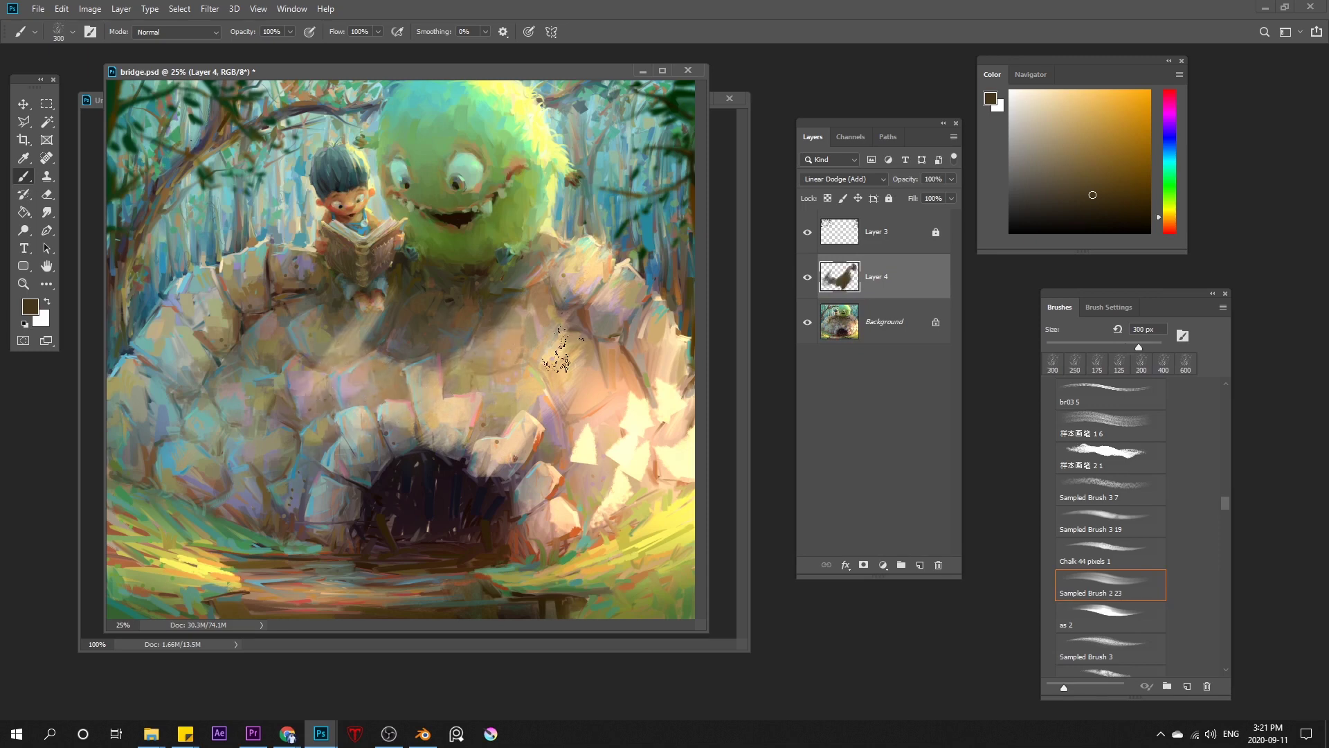
{"action": "key", "text": "bracketleft"}
{"action": "key", "text": "bracketleft"}
{"action": "mouse_move", "coordinate": [304, 277]}
{"action": "left_mouse_down"}
{"action": "mouse_move", "coordinate": [246, 327]}
{"action": "mouse_move", "coordinate": [264, 279]}
{"action": "mouse_move", "coordinate": [249, 281]}
{"action": "mouse_move", "coordinate": [200, 333]}
{"action": "left_mouse_up"}
{"action": "key", "text": "bracketright"}
{"action": "key", "text": "bracketright"}
{"action": "key", "text": "bracketright"}
{"action": "mouse_move", "coordinate": [573, 319]}
{"action": "left_mouse_down"}
{"action": "mouse_move", "coordinate": [495, 405]}
{"action": "mouse_move", "coordinate": [488, 388]}
{"action": "left_mouse_up"}
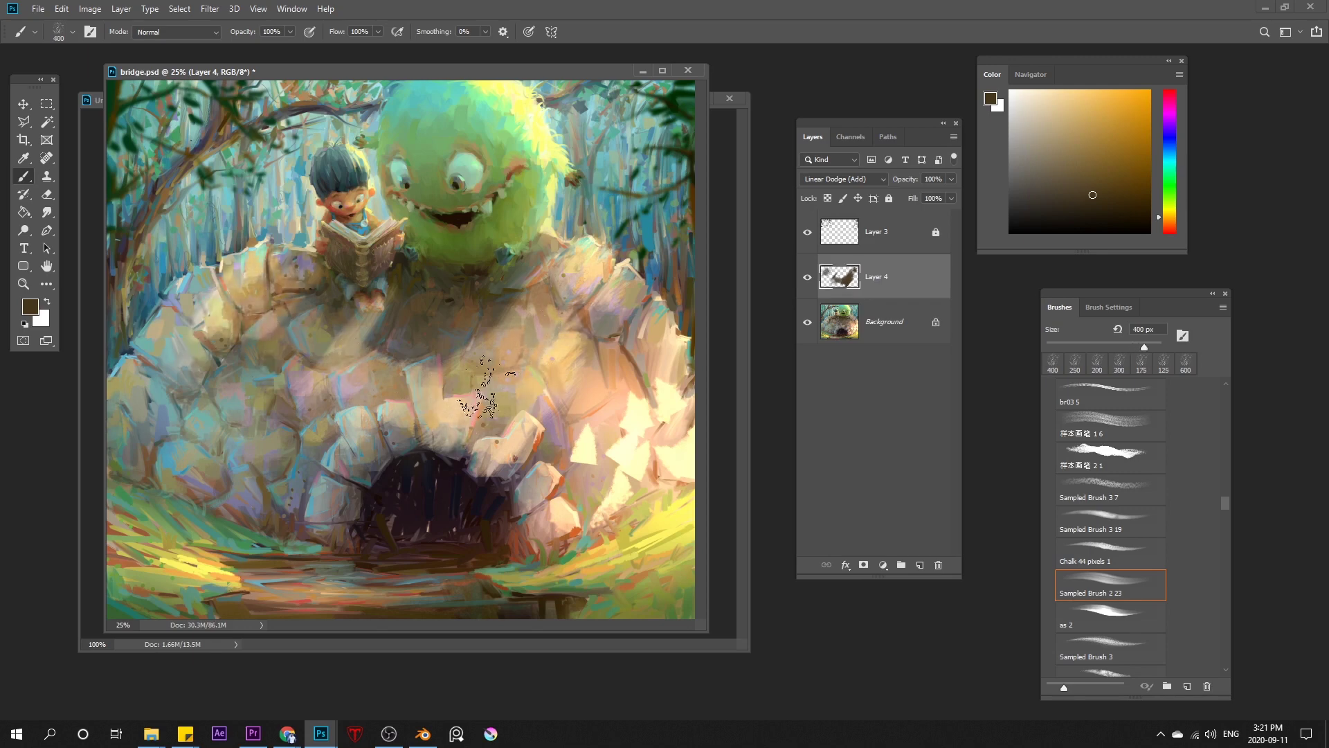
- Erase part of the warm light on Layer 4 above the tunnel arch with a much larger eraser
{"action": "left_click", "coordinate": [47, 194]}
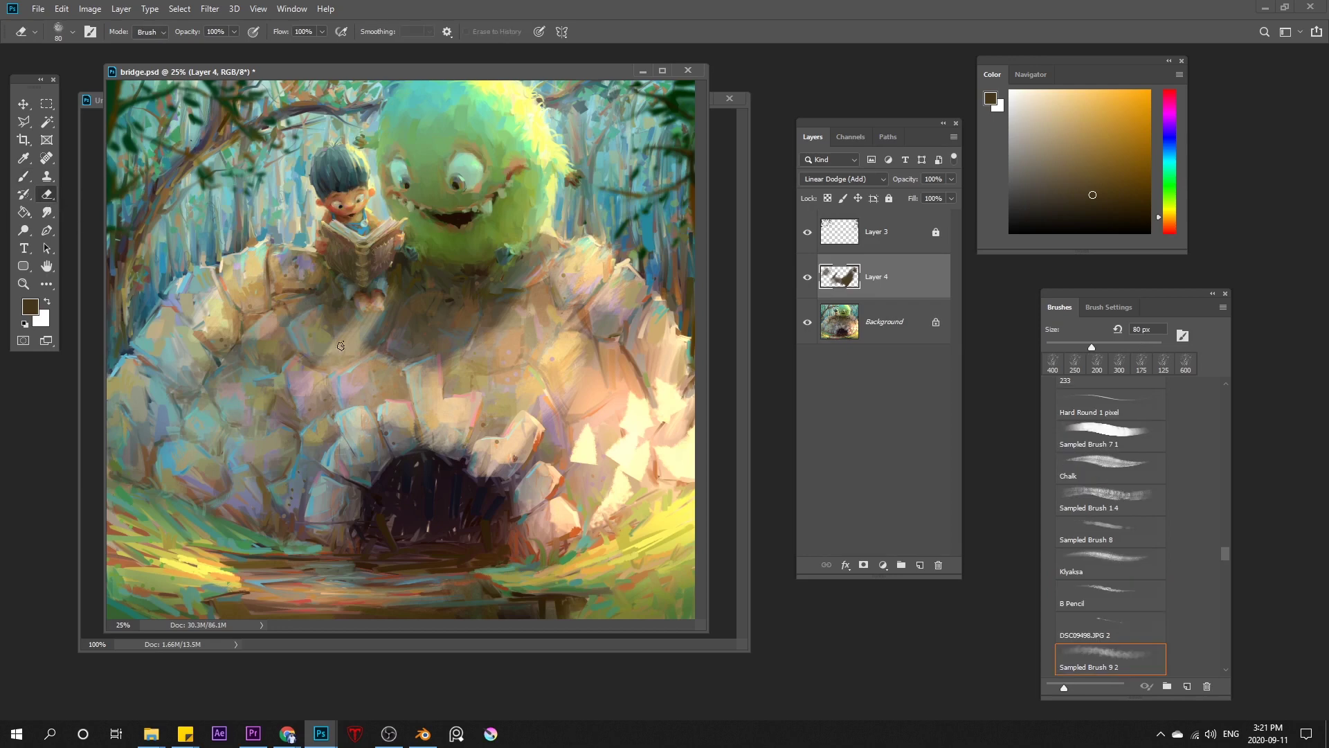
{"action": "key", "text": "bracketright"}
{"action": "key", "text": "bracketright"}
{"action": "key", "text": "bracketright"}
{"action": "key", "text": "bracketright"}
{"action": "key", "text": "bracketright"}
{"action": "key", "text": "bracketright"}
{"action": "key", "text": "bracketright"}
{"action": "key", "text": "bracketright"}
{"action": "key", "text": "bracketright"}
{"action": "key", "text": "bracketright"}
{"action": "mouse_move", "coordinate": [509, 452]}
{"action": "left_mouse_down"}
{"action": "mouse_move", "coordinate": [417, 409]}
{"action": "mouse_move", "coordinate": [521, 471]}
{"action": "mouse_move", "coordinate": [360, 432]}
{"action": "mouse_move", "coordinate": [304, 400]}
{"action": "left_mouse_up"}
- Erase the warm light around the boy and beneath his feet with the eraser reduced to about 80 px
{"action": "key", "text": "bracketleft"}
{"action": "key", "text": "bracketleft"}
{"action": "key", "text": "bracketleft"}
{"action": "key", "text": "bracketleft"}
{"action": "key", "text": "bracketleft"}
{"action": "key", "text": "bracketleft"}
{"action": "key", "text": "bracketleft"}
{"action": "key", "text": "bracketleft"}
{"action": "key", "text": "bracketleft"}
{"action": "key", "text": "bracketleft"}
{"action": "key", "text": "bracketleft"}
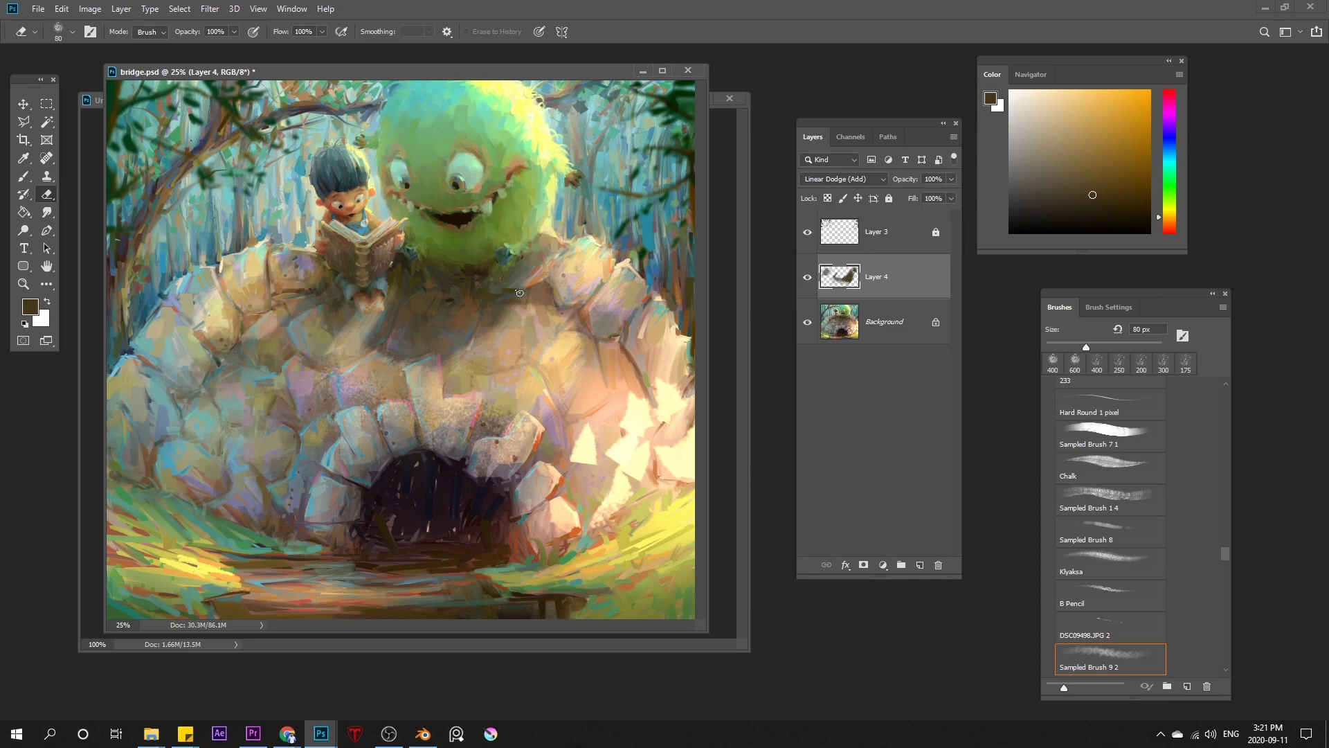
{"action": "mouse_move", "coordinate": [315, 250]}
{"action": "left_mouse_down"}
{"action": "mouse_move", "coordinate": [306, 323]}
{"action": "mouse_move", "coordinate": [286, 253]}
{"action": "left_mouse_up"}
{"action": "left_click_drag", "start_coordinate": [378, 314], "coordinate": [351, 316]}
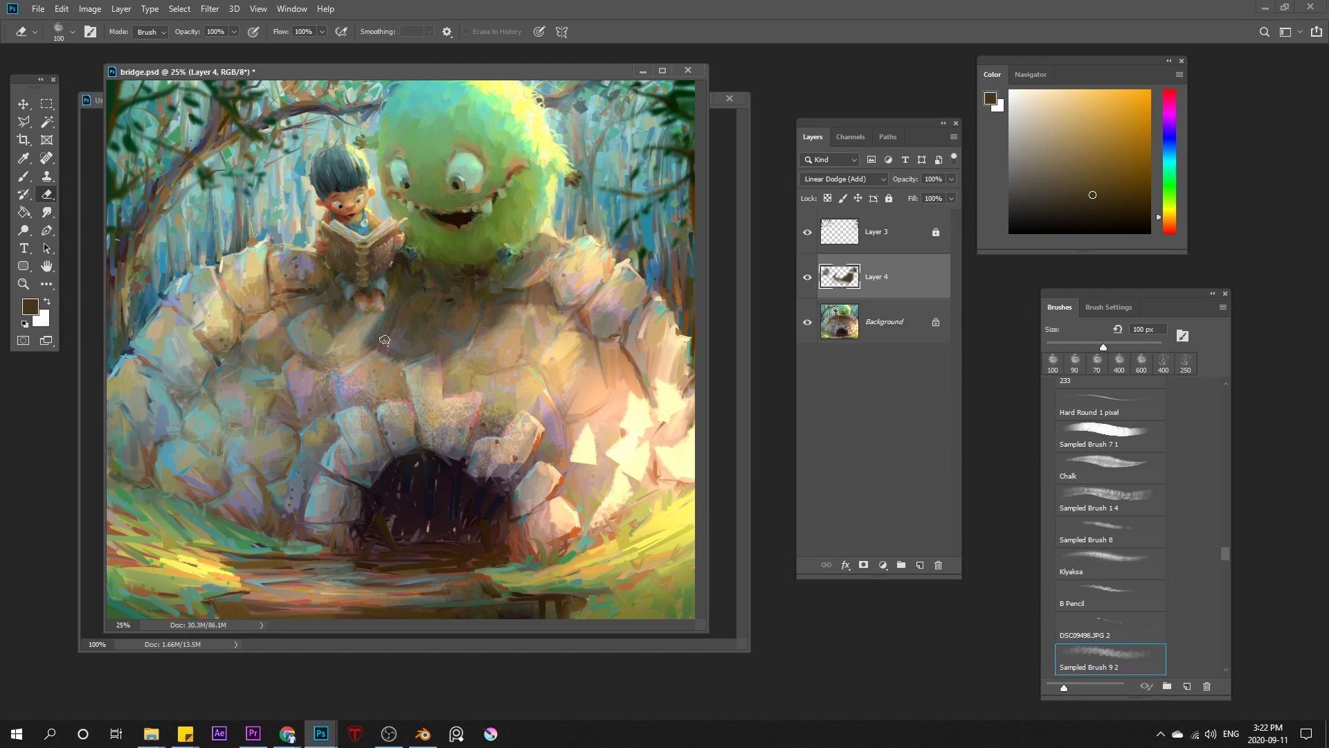
- Brush a broad warm wash at 600 px on Layer 4 over the upper bridge, the boy and the monster's base
{"action": "key", "text": "b"}
{"action": "mouse_move", "coordinate": [528, 309]}
{"action": "left_mouse_down"}
{"action": "mouse_move", "coordinate": [439, 349]}
{"action": "mouse_move", "coordinate": [349, 360]}
{"action": "mouse_move", "coordinate": [322, 308]}
{"action": "mouse_move", "coordinate": [257, 364]}
{"action": "mouse_move", "coordinate": [447, 356]}
{"action": "mouse_move", "coordinate": [571, 325]}
{"action": "mouse_move", "coordinate": [489, 415]}
{"action": "mouse_move", "coordinate": [454, 298]}
{"action": "mouse_move", "coordinate": [462, 443]}
{"action": "left_mouse_up"}
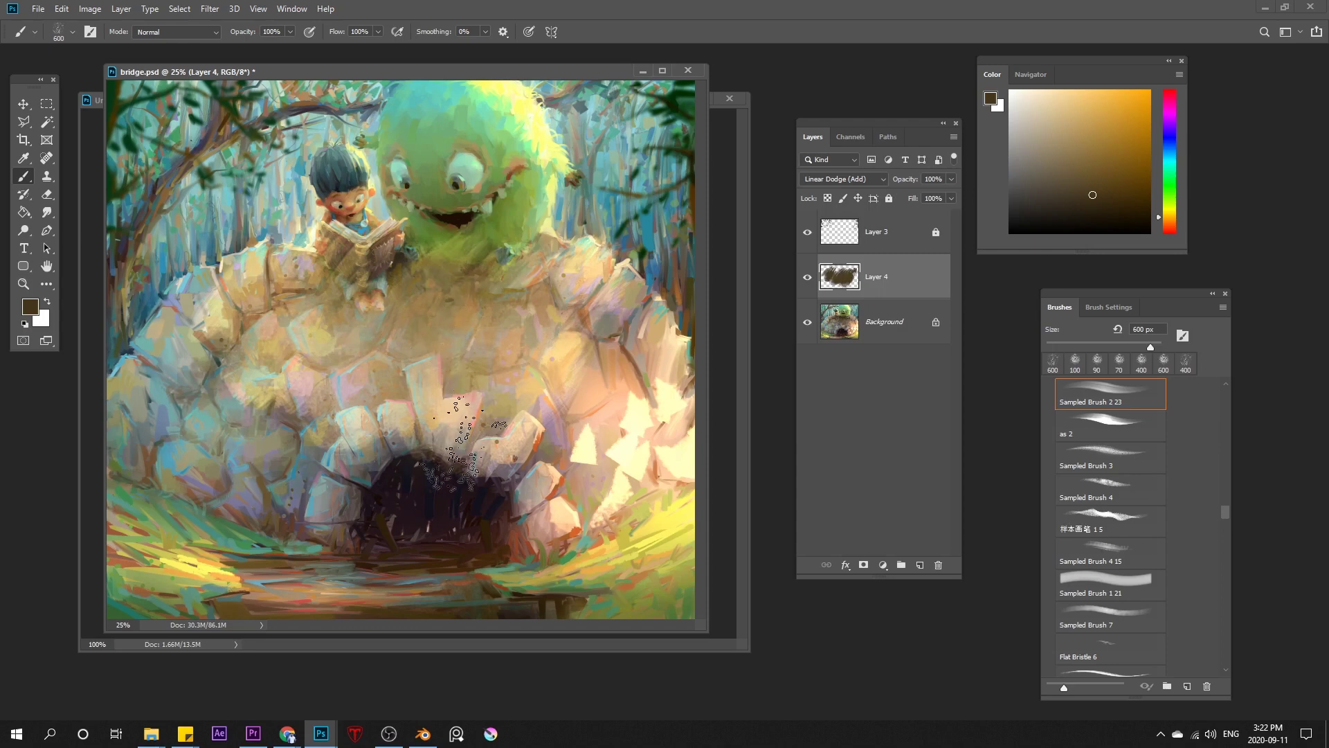
{"action": "key", "text": "bracketleft"}
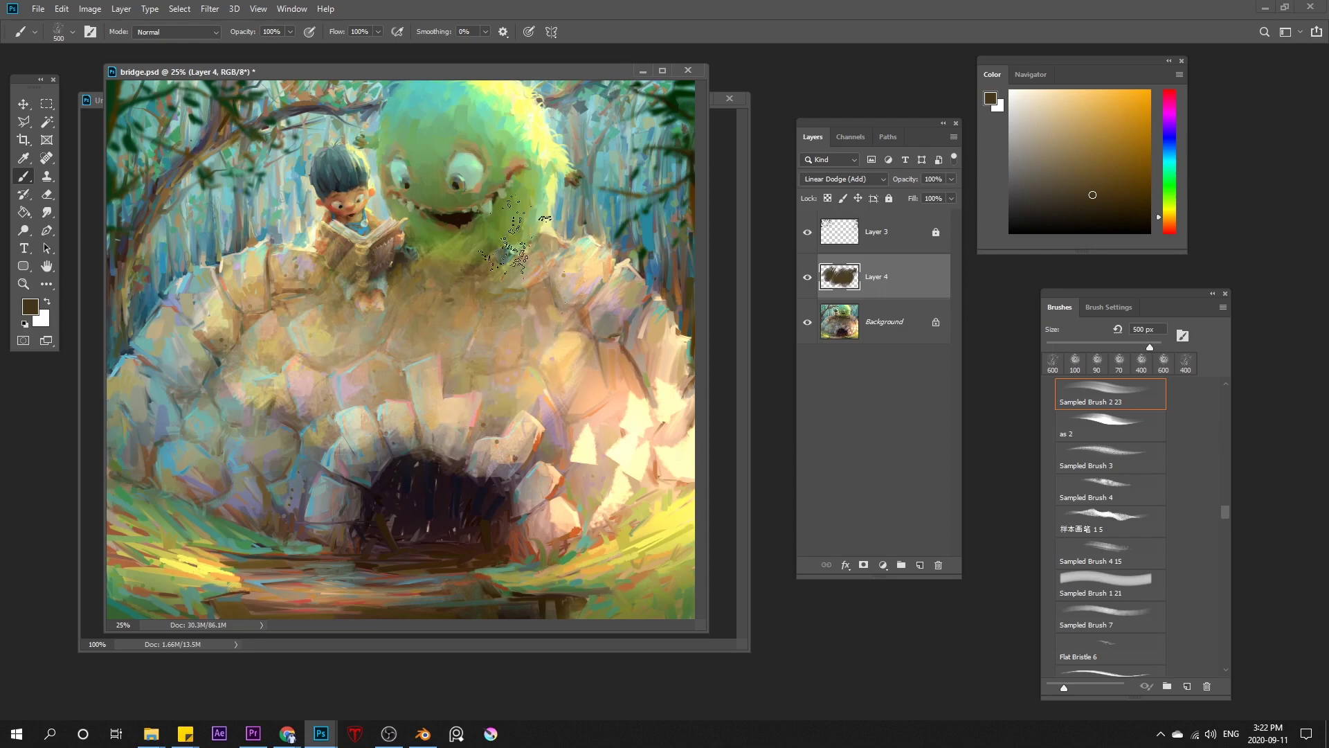
{"action": "key", "text": "bracketleft"}
- Try to erase the warm wash beneath the monster with the Eraser and return to the Brush
{"action": "left_click", "coordinate": [48, 194]}
{"action": "mouse_move", "coordinate": [440, 289]}
{"action": "left_mouse_down"}
{"action": "mouse_move", "coordinate": [402, 291]}
{"action": "mouse_move", "coordinate": [484, 277]}
{"action": "mouse_move", "coordinate": [450, 312]}
{"action": "left_mouse_up"}
{"action": "key", "text": "b"}
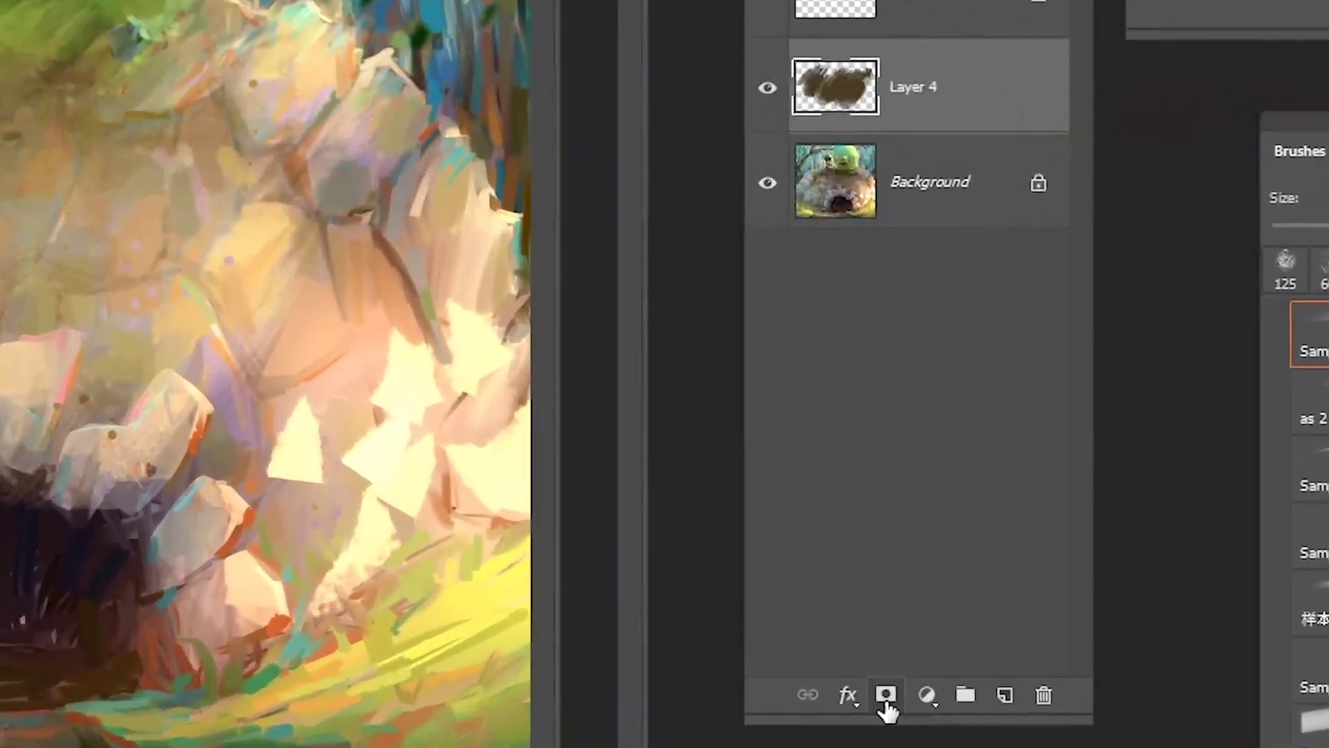
- Add a layer mask to Layer 4 and set up black with the Sampled Brush 7 brush for painting on it
{"action": "left_click", "coordinate": [883, 675]}
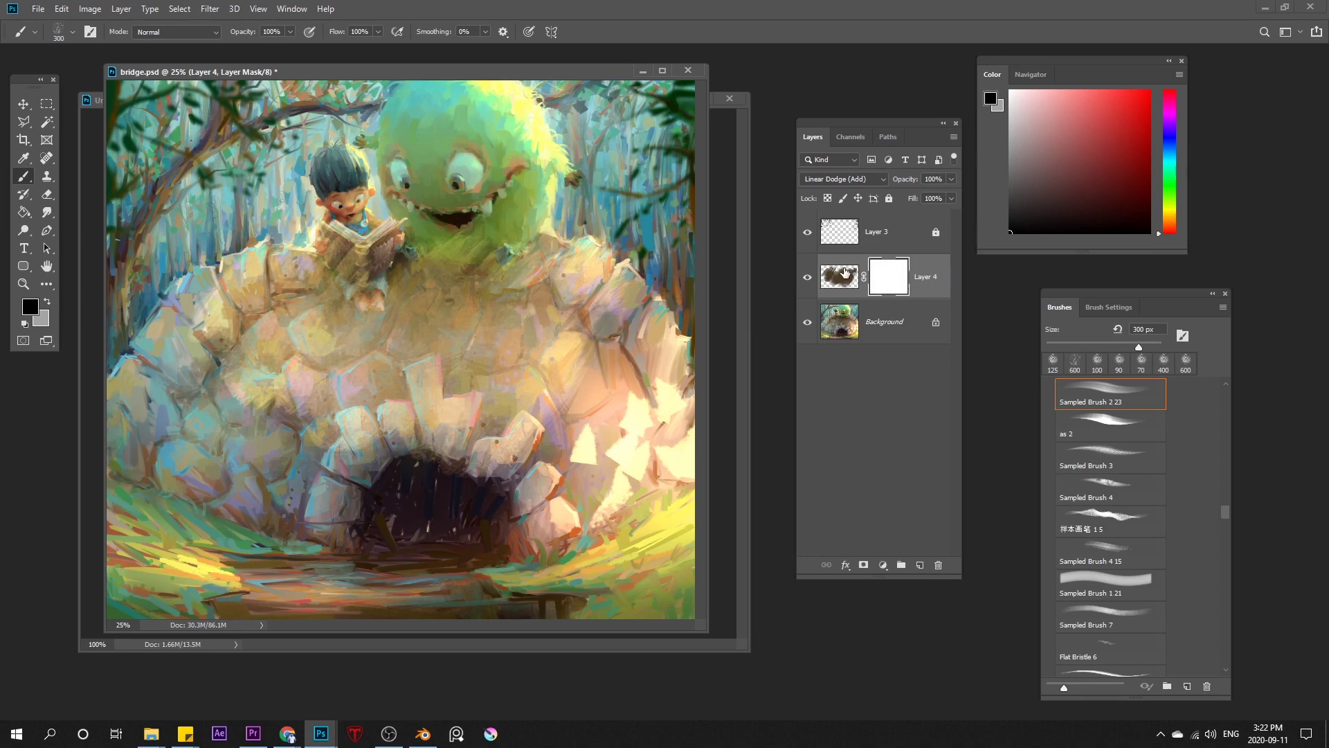
{"action": "left_click_drag", "start_coordinate": [1062, 202], "coordinate": [988, 243]}
{"action": "left_click", "coordinate": [1113, 604]}
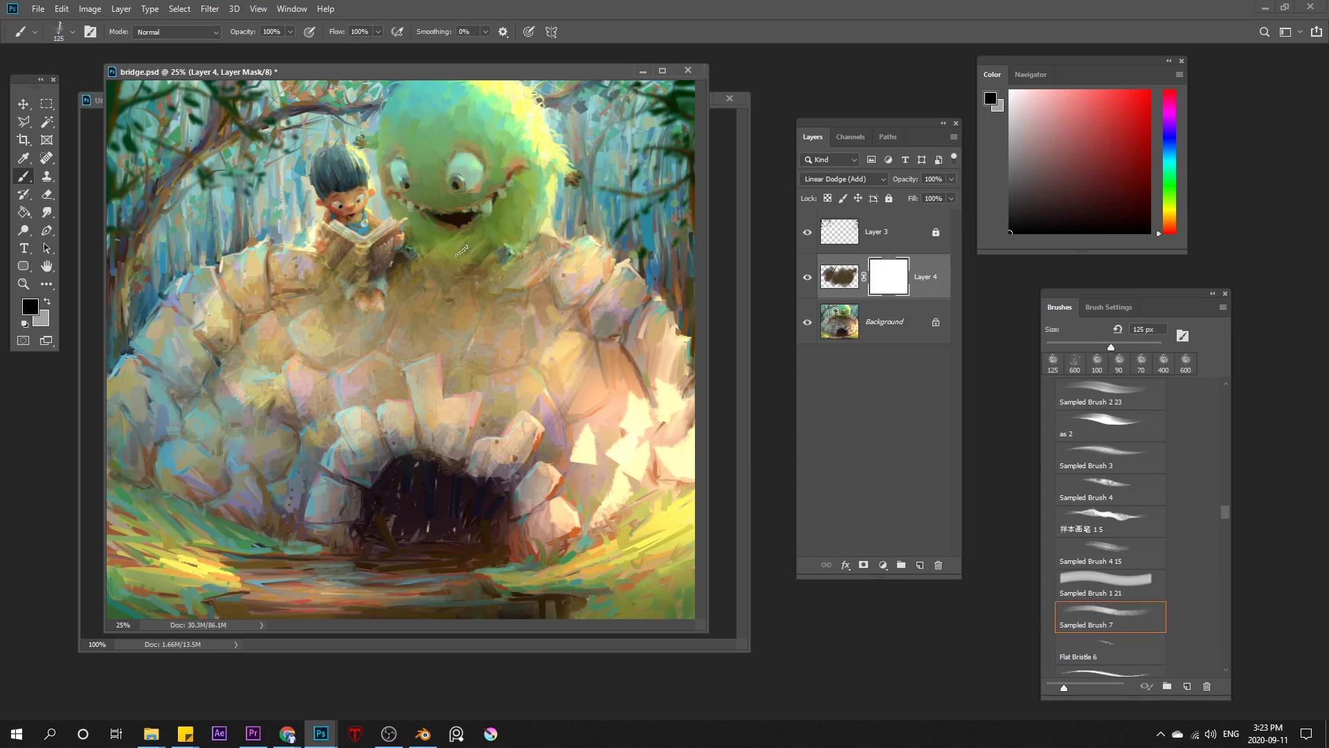
- Paint black on Layer 4's mask to hide the warm wash over the monster's base and the stones directly beneath it
{"action": "mouse_move", "coordinate": [461, 249]}
{"action": "left_mouse_down"}
{"action": "mouse_move", "coordinate": [485, 258]}
{"action": "mouse_move", "coordinate": [409, 294]}
{"action": "mouse_move", "coordinate": [416, 312]}
{"action": "left_mouse_up"}
{"action": "key", "text": "bracketright"}
{"action": "key", "text": "bracketright"}
{"action": "key", "text": "bracketright"}
{"action": "key", "text": "bracketright"}
{"action": "key", "text": "bracketright"}
{"action": "key", "text": "bracketright"}
{"action": "key", "text": "bracketright"}
{"action": "key", "text": "bracketright"}
{"action": "key", "text": "bracketleft"}
{"action": "left_click", "coordinate": [527, 290]}
- Mask out the wash along the shadow to the monster's right with a smaller brush and over more stones below it with a larger one
{"action": "key", "text": "bracketleft"}
{"action": "key", "text": "bracketleft"}
{"action": "key", "text": "bracketleft"}
{"action": "key", "text": "bracketleft"}
{"action": "key", "text": "bracketleft"}
{"action": "mouse_move", "coordinate": [523, 291]}
{"action": "left_mouse_down"}
{"action": "mouse_move", "coordinate": [490, 296]}
{"action": "mouse_move", "coordinate": [579, 325]}
{"action": "left_mouse_up"}
{"action": "key", "text": "bracketright"}
{"action": "key", "text": "bracketright"}
{"action": "key", "text": "bracketright"}
{"action": "left_click_drag", "start_coordinate": [450, 339], "coordinate": [394, 325]}
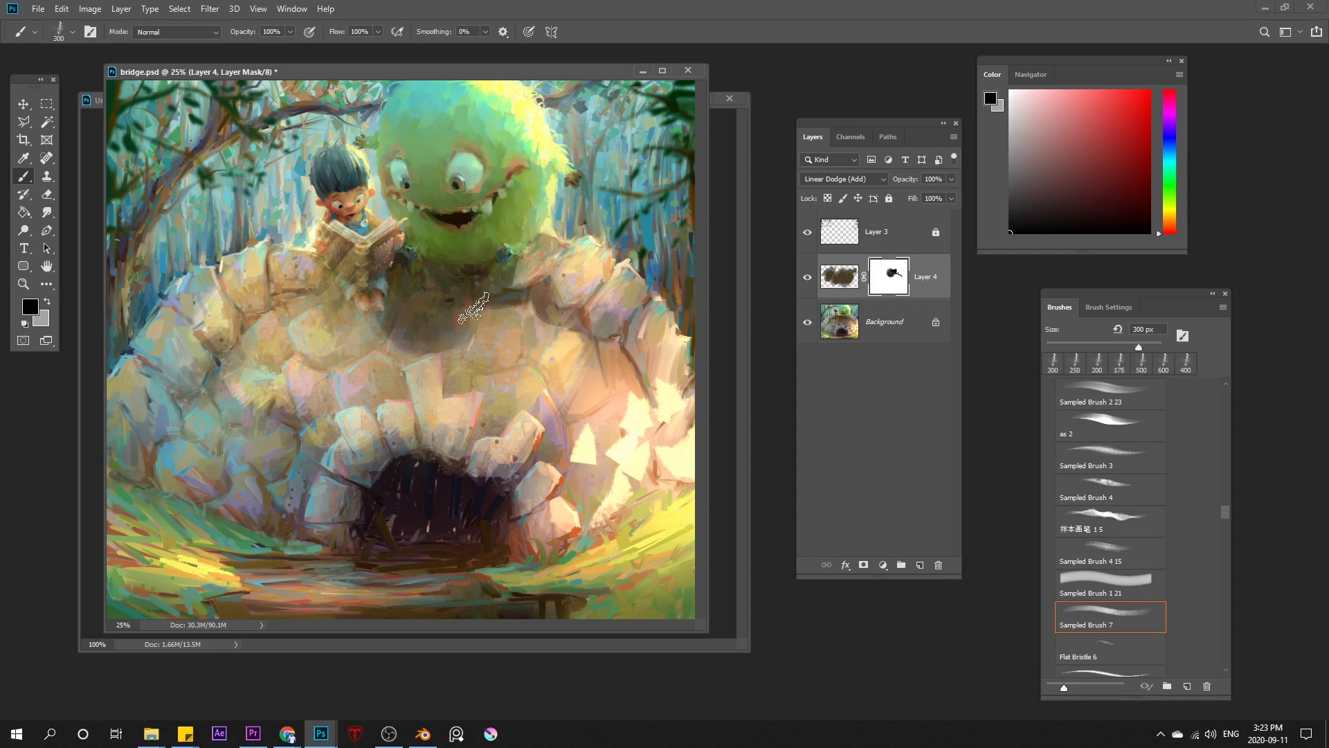
- Paint black on the mask around the boy at 250 px, and over the left stones and above the tunnel arch at 500 px
{"action": "key", "text": "bracketleft"}
{"action": "mouse_move", "coordinate": [325, 208]}
{"action": "left_mouse_down"}
{"action": "mouse_move", "coordinate": [353, 304]}
{"action": "mouse_move", "coordinate": [309, 238]}
{"action": "mouse_move", "coordinate": [346, 322]}
{"action": "mouse_move", "coordinate": [305, 235]}
{"action": "left_mouse_up"}
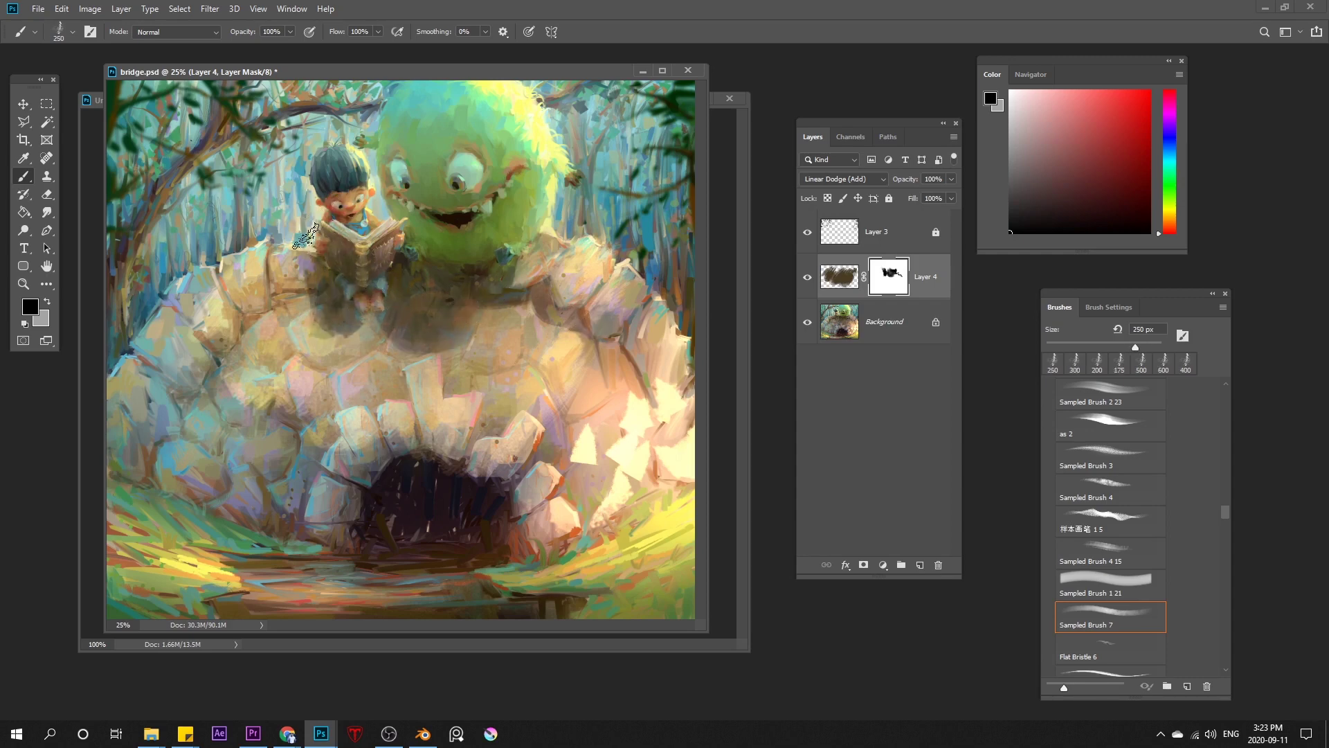
{"action": "key", "text": "bracketright"}
{"action": "key", "text": "bracketright"}
{"action": "key", "text": "bracketright"}
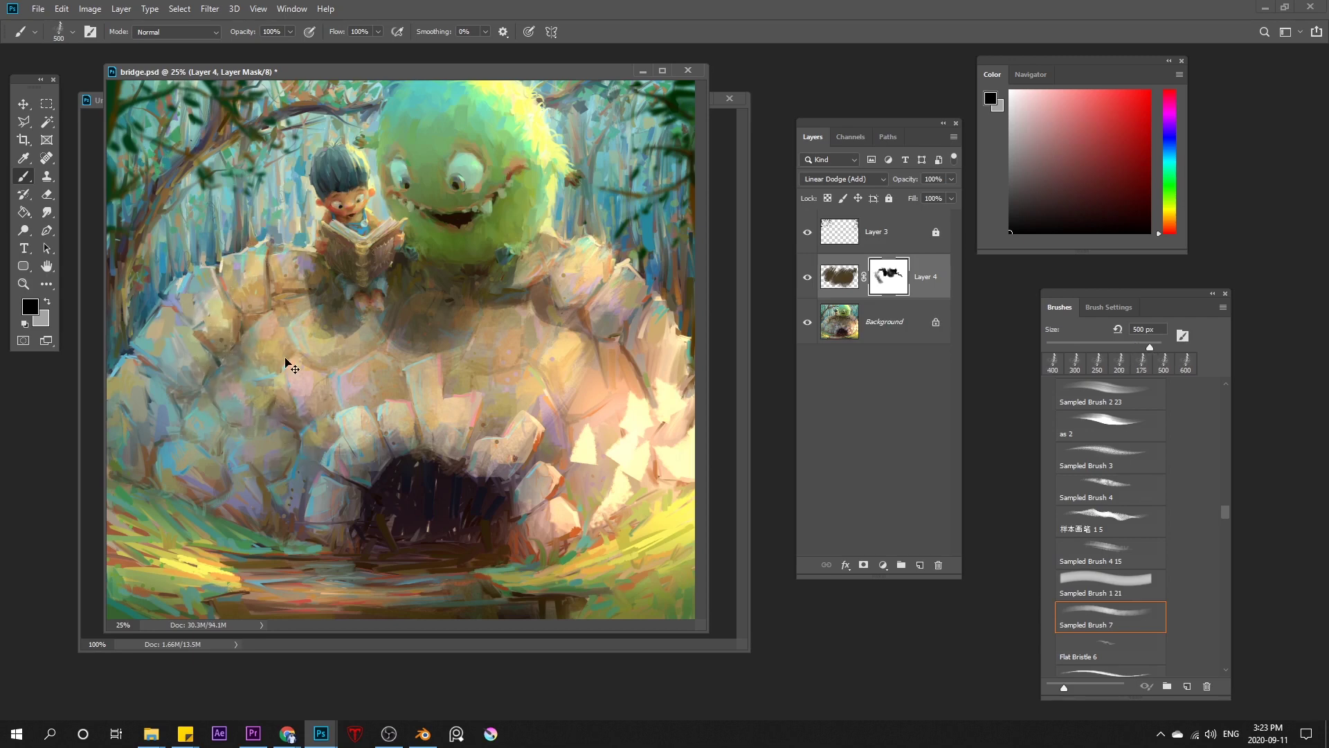
{"action": "mouse_move", "coordinate": [286, 363]}
{"action": "left_mouse_down"}
{"action": "mouse_move", "coordinate": [276, 396]}
{"action": "mouse_move", "coordinate": [232, 364]}
{"action": "mouse_move", "coordinate": [237, 352]}
{"action": "mouse_move", "coordinate": [284, 408]}
{"action": "left_mouse_up"}
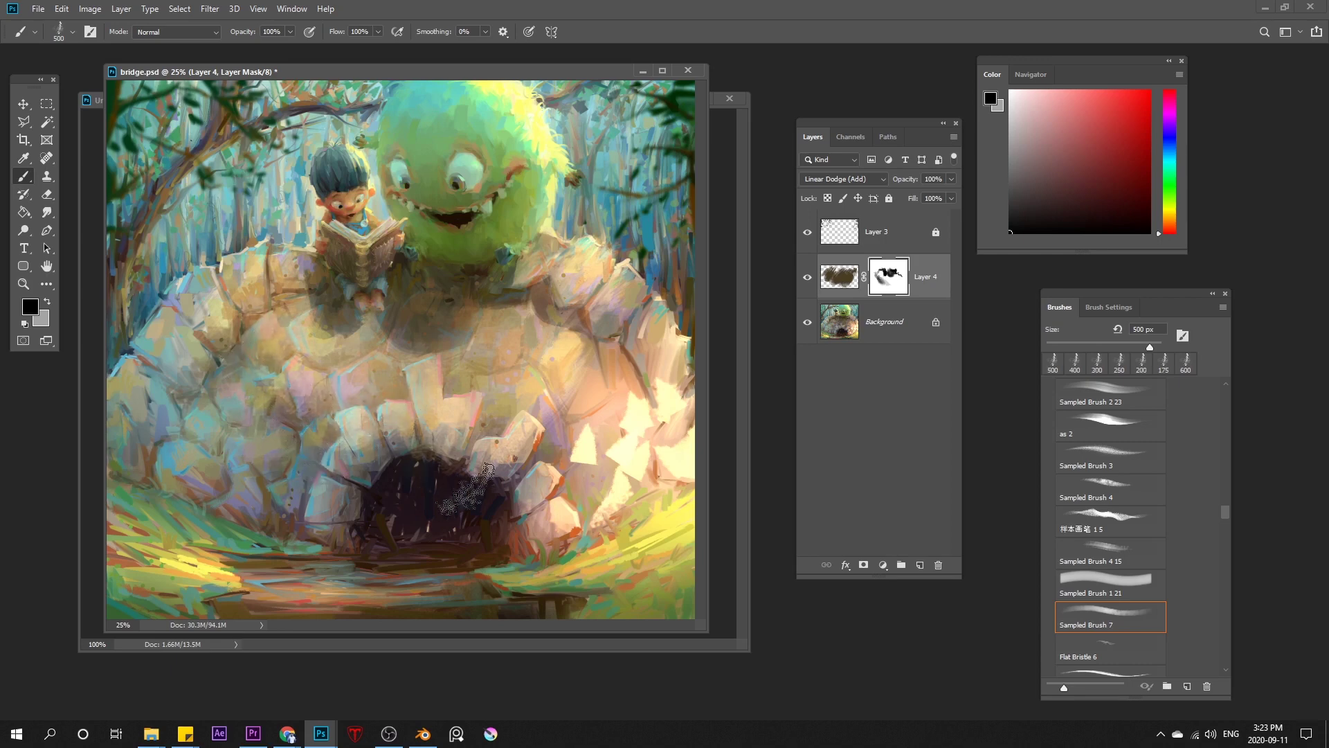
{"action": "mouse_move", "coordinate": [458, 393]}
{"action": "left_mouse_down"}
{"action": "mouse_move", "coordinate": [541, 478]}
{"action": "mouse_move", "coordinate": [487, 497]}
{"action": "mouse_move", "coordinate": [485, 460]}
{"action": "left_mouse_up"}
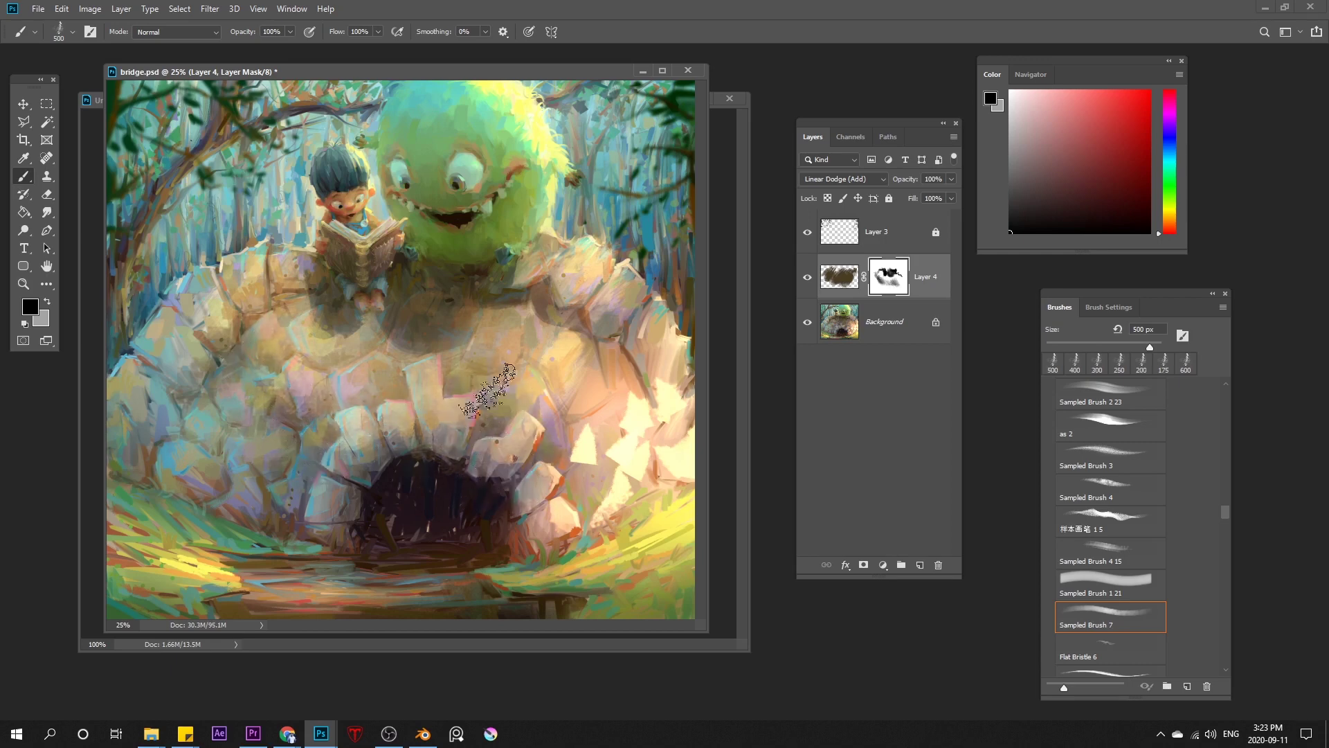
- Reduce the brush to 300 px and mask out the warm wash over the stones in the middle of the bridge
{"action": "key", "text": "bracketleft"}
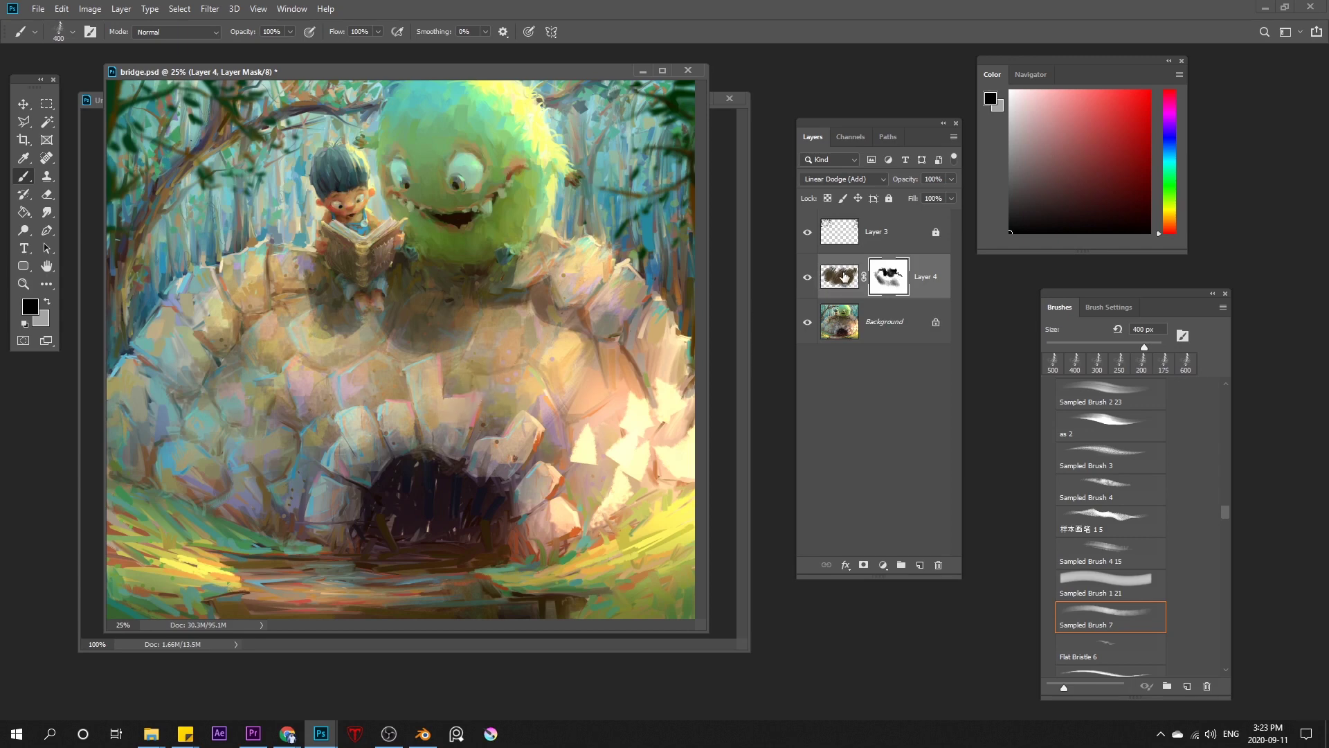
{"action": "key", "text": "bracketleft"}
{"action": "mouse_move", "coordinate": [444, 351]}
{"action": "left_mouse_down"}
{"action": "mouse_move", "coordinate": [392, 340]}
{"action": "mouse_move", "coordinate": [387, 374]}
{"action": "mouse_move", "coordinate": [336, 396]}
{"action": "left_mouse_up"}
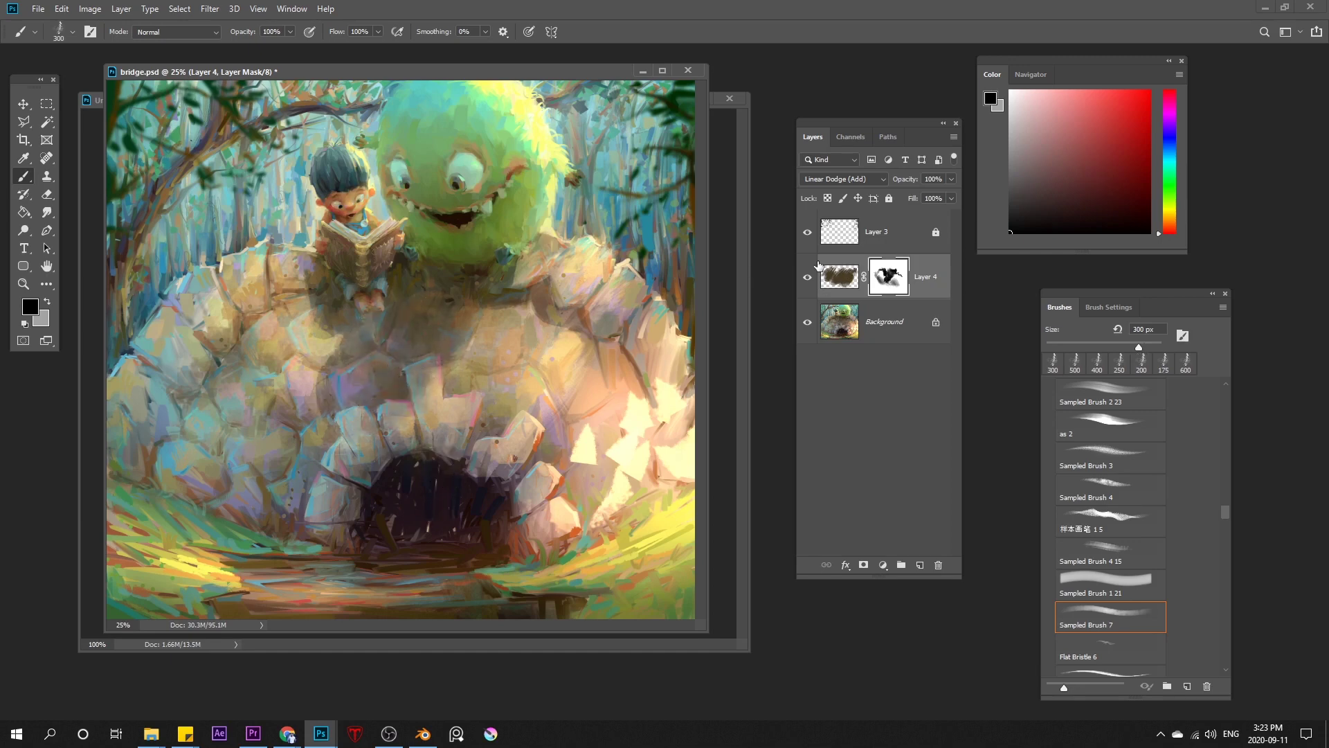
- Switch the paint color to white and restore part of the warm wash on Layer 4's mask over the middle stones
{"action": "left_click_drag", "start_coordinate": [1037, 222], "coordinate": [988, 94]}
{"action": "mouse_move", "coordinate": [336, 415]}
{"action": "left_mouse_down"}
{"action": "mouse_move", "coordinate": [360, 374]}
{"action": "mouse_move", "coordinate": [346, 388]}
{"action": "mouse_move", "coordinate": [409, 374]}
{"action": "mouse_move", "coordinate": [356, 329]}
{"action": "left_mouse_up"}
{"action": "key", "text": "bracketleft"}
{"action": "key", "text": "bracketleft"}
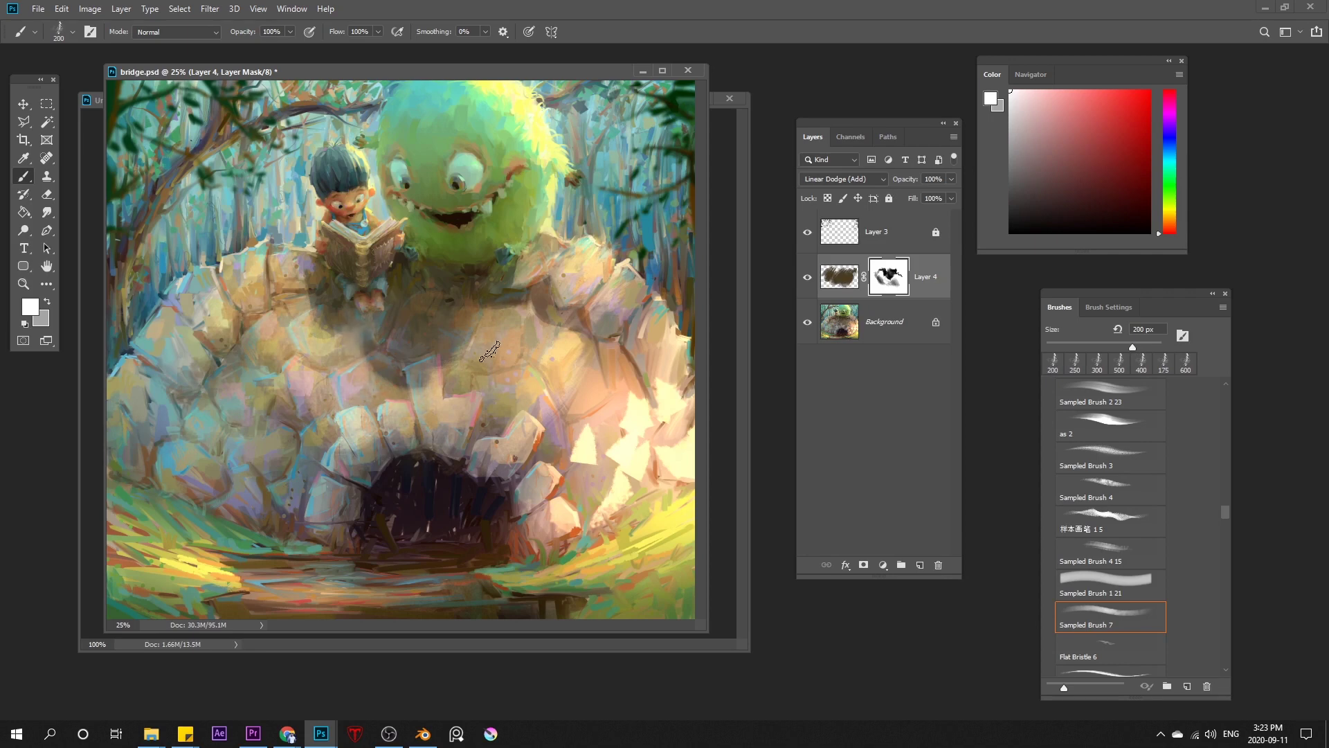
- Try painting warm light beside the monster on Layer 4's own pixels instead of its mask, and undo the stroke
{"action": "key", "text": "bracketright"}
{"action": "left_click", "coordinate": [839, 278]}
{"action": "mouse_move", "coordinate": [589, 238]}
{"action": "left_mouse_down"}
{"action": "mouse_move", "coordinate": [580, 161]}
{"action": "mouse_move", "coordinate": [538, 223]}
{"action": "left_mouse_up"}
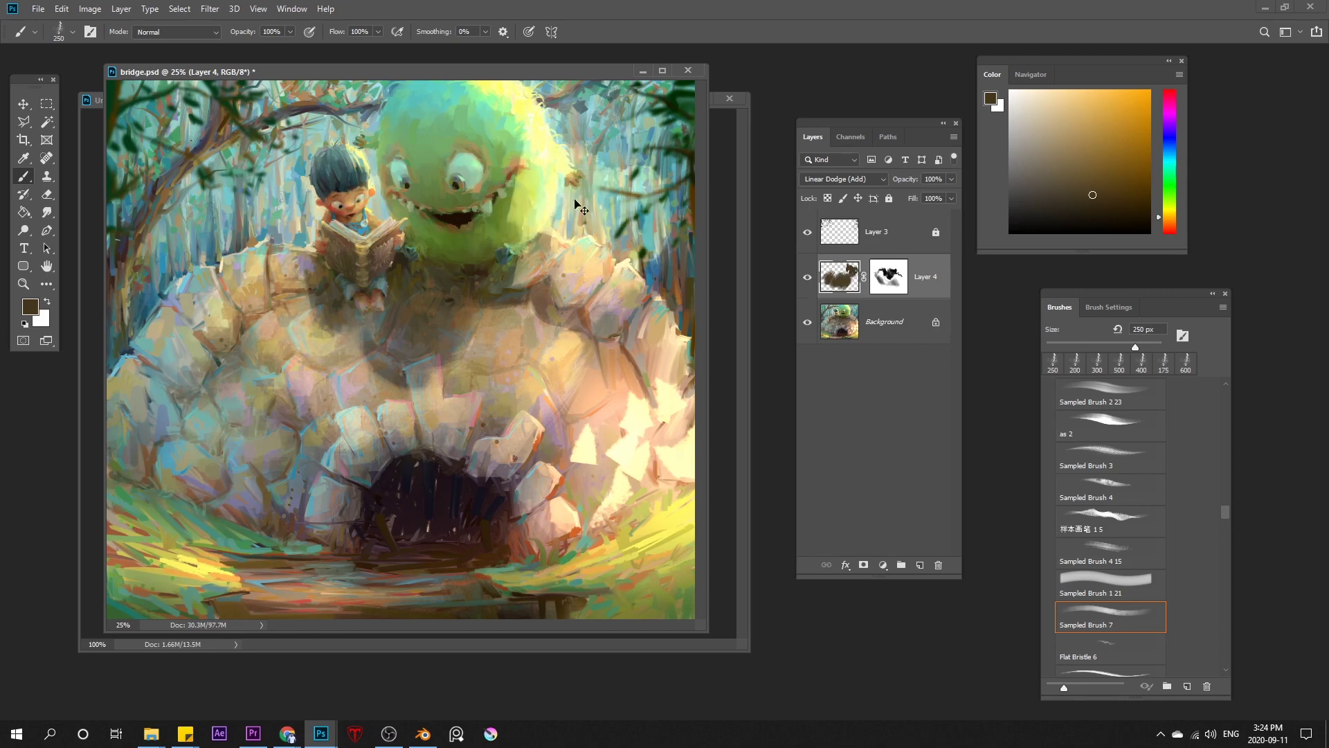
{"action": "key", "text": "ctrl+z"}
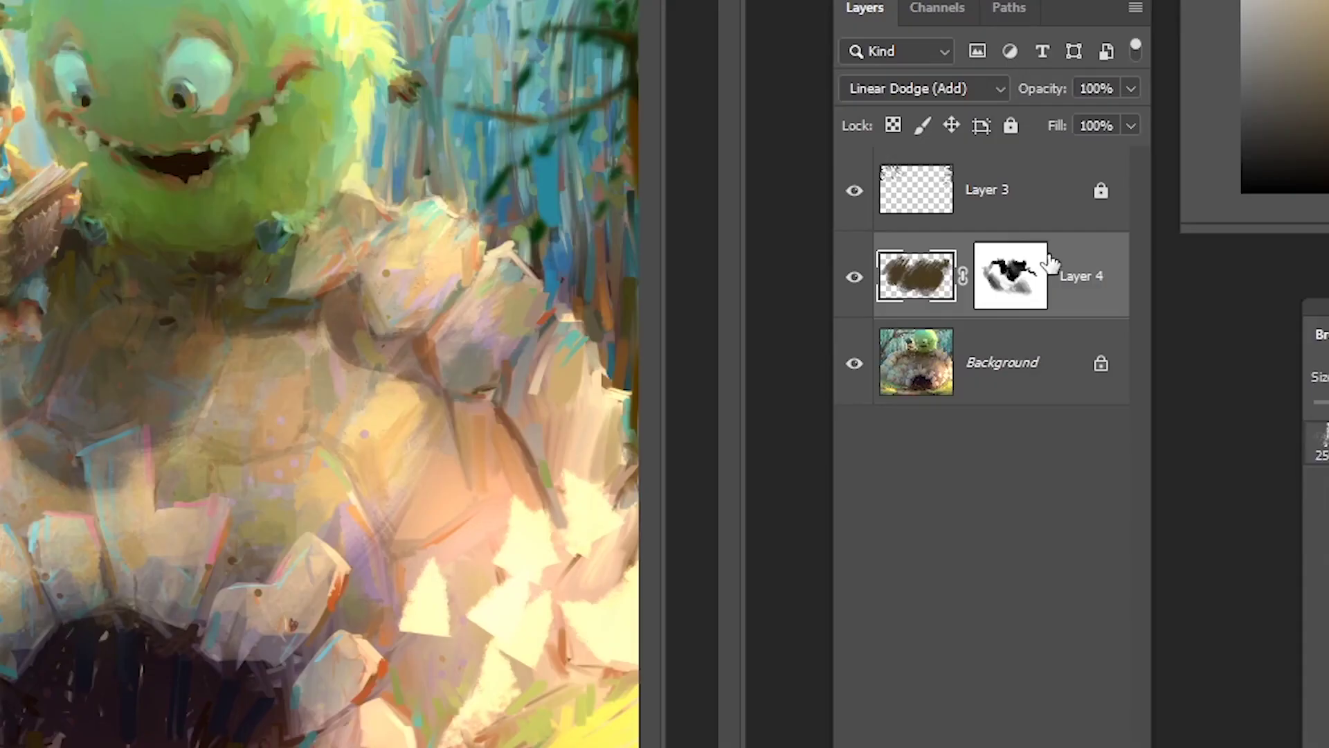
- Select Layer 4's mask and display it alone on the canvas to examine its black and white areas
{"action": "left_click", "coordinate": [889, 279]}
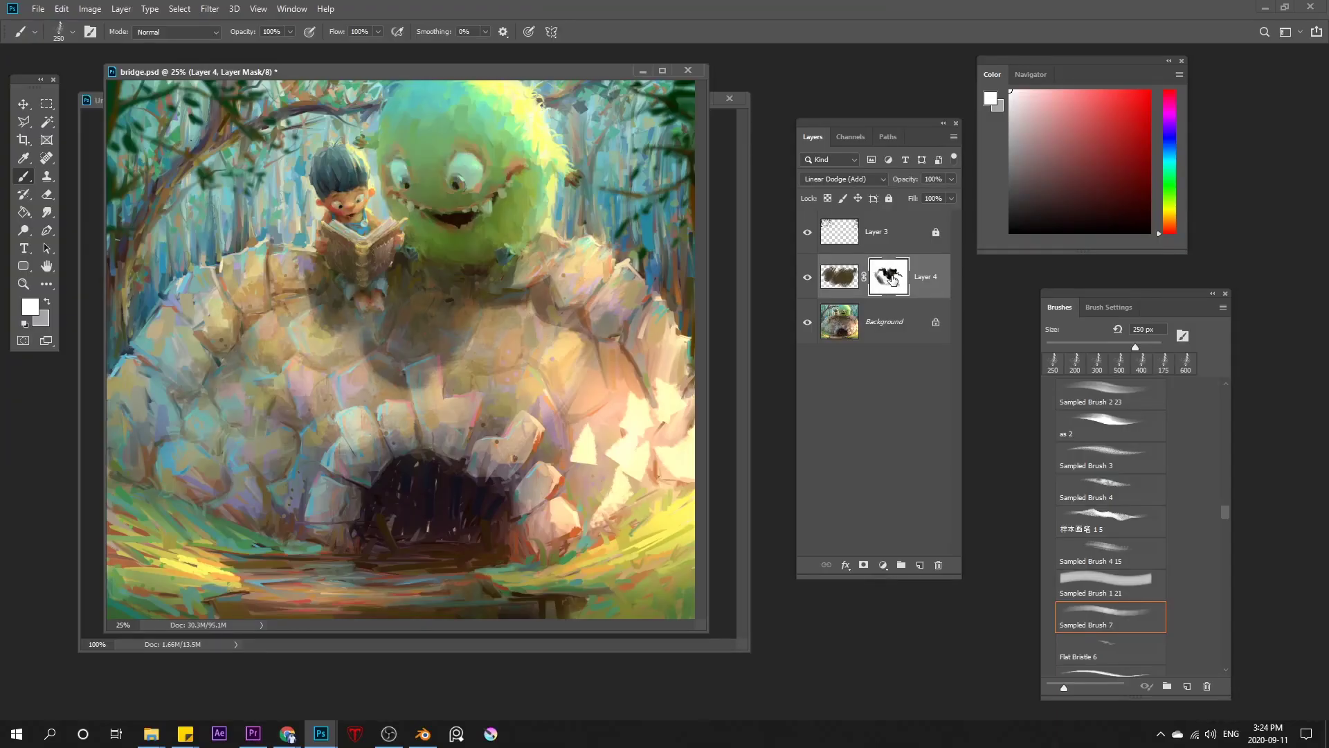
{"action": "left_click", "coordinate": [891, 277], "text": "alt"}
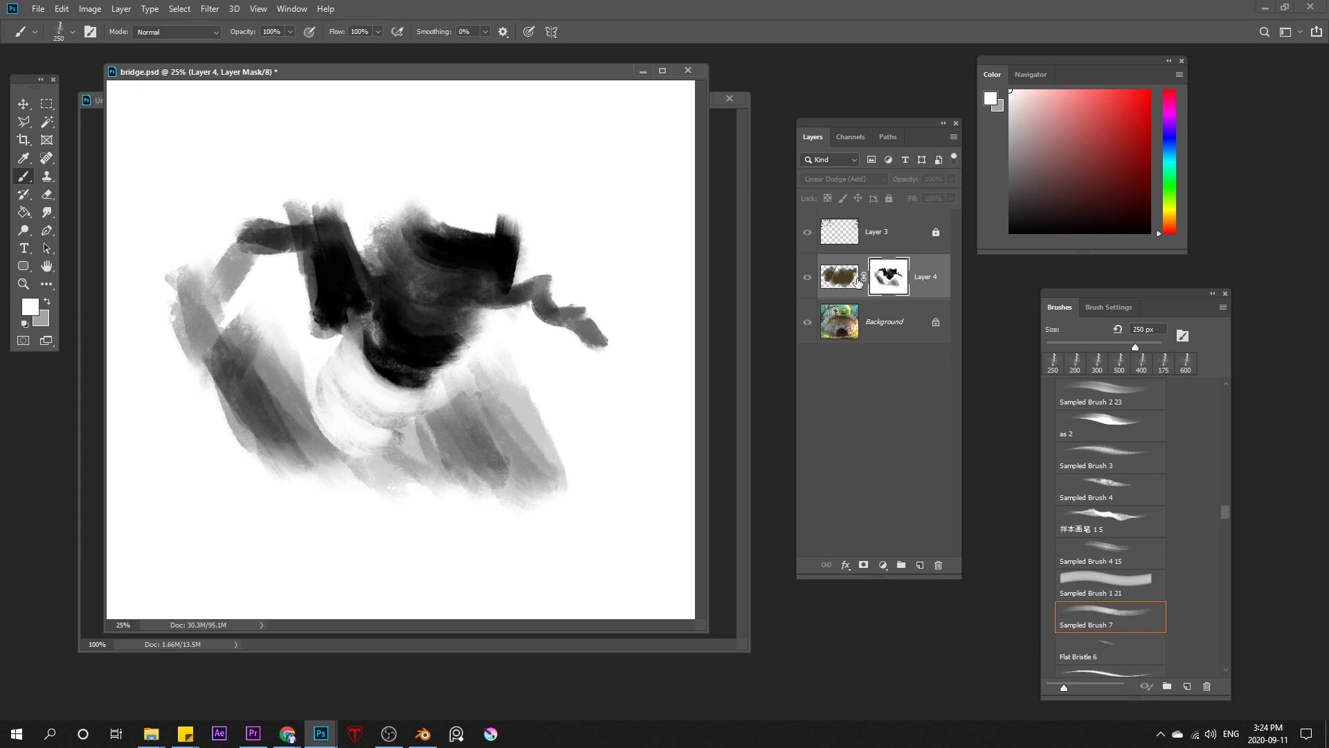
- Return from the mask-only view to the painting and switch between Layer 4's pixels and its mask, ending on the mask
{"action": "left_click", "coordinate": [895, 279], "text": "alt"}
{"action": "left_click", "coordinate": [899, 279], "text": "alt"}
{"action": "left_click", "coordinate": [846, 278]}
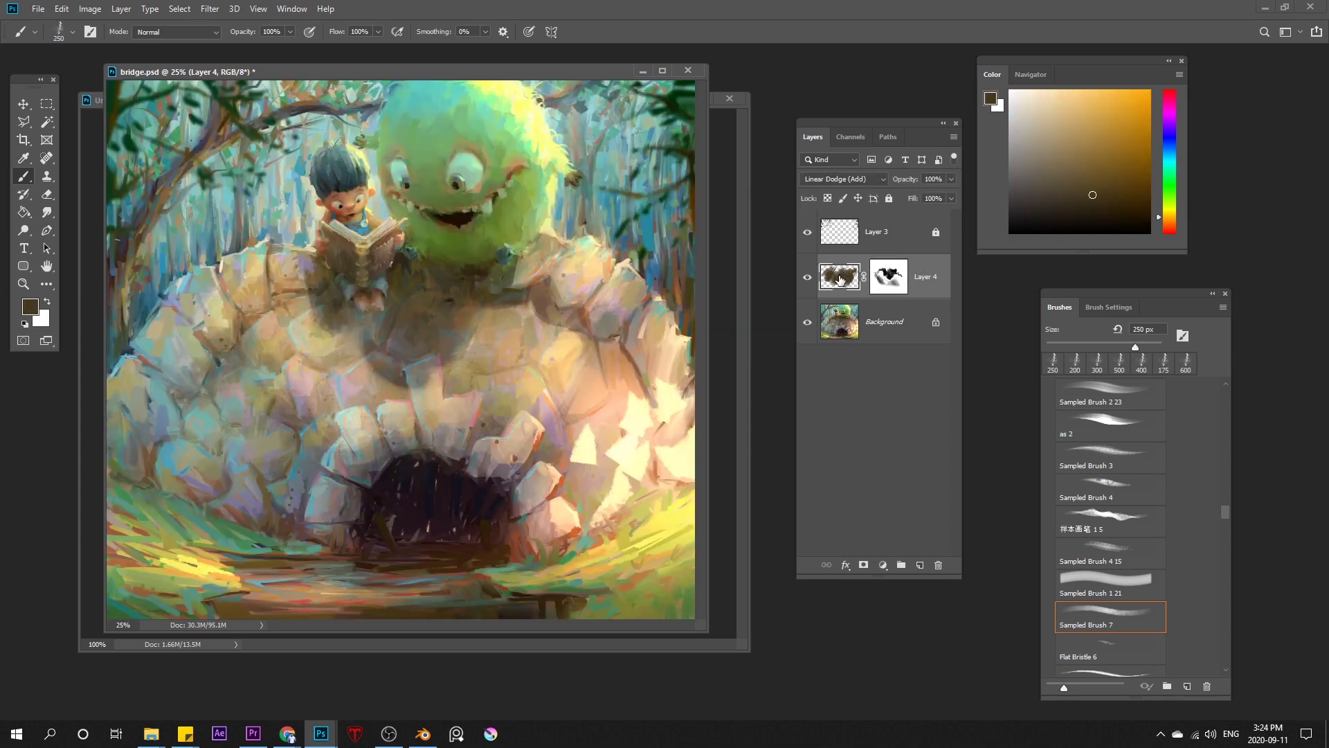
{"action": "left_click", "coordinate": [889, 277]}
{"action": "left_click", "coordinate": [840, 277]}
{"action": "left_click", "coordinate": [889, 277]}
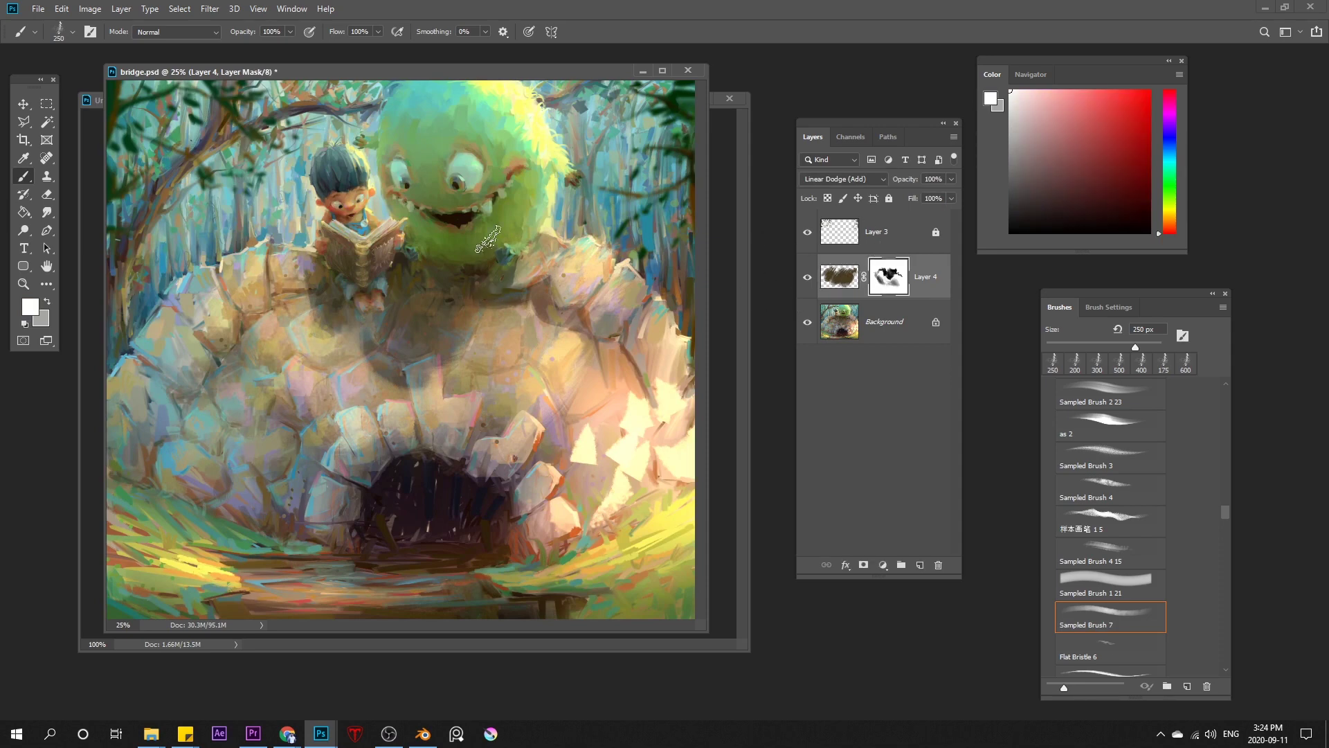
{"action": "left_click_drag", "start_coordinate": [344, 73], "coordinate": [345, 67]}
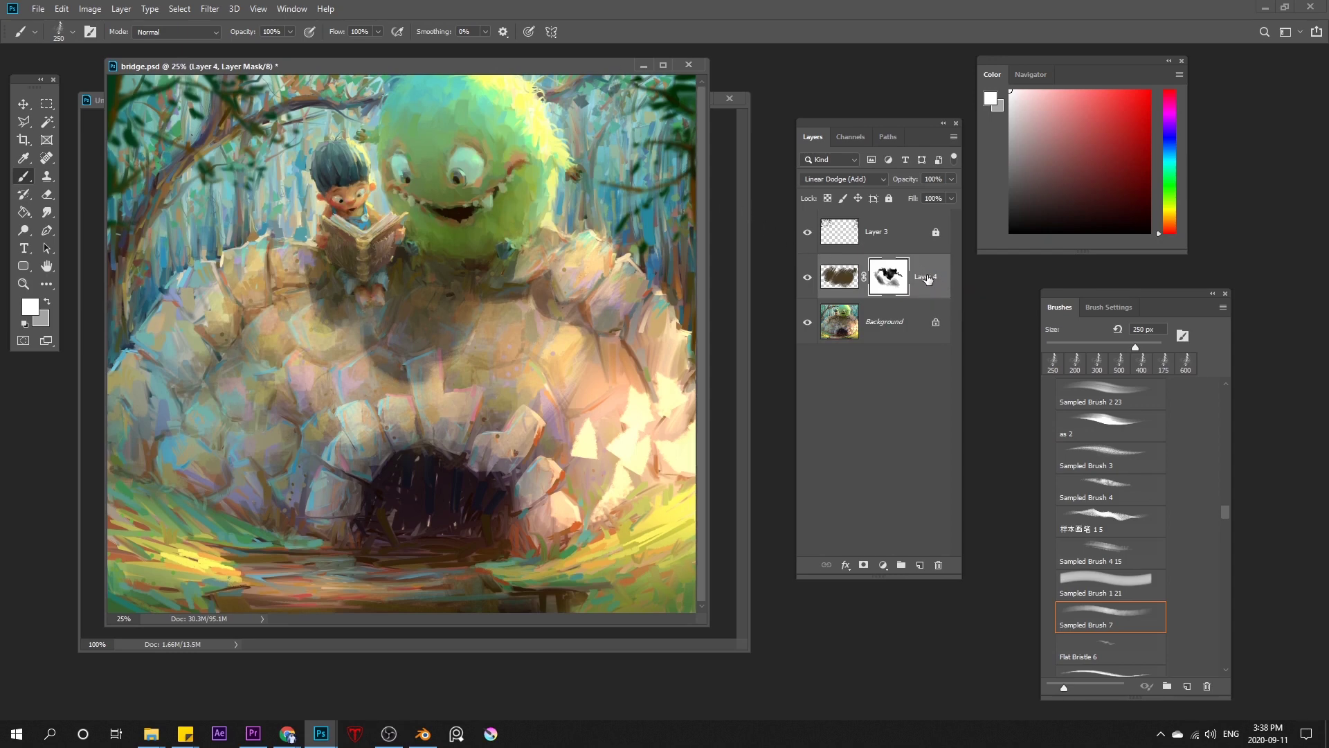
- Duplicate Layer 4 together with its mask and reduce the copy's opacity to 48%
{"action": "left_click_drag", "start_coordinate": [929, 279], "coordinate": [925, 570]}
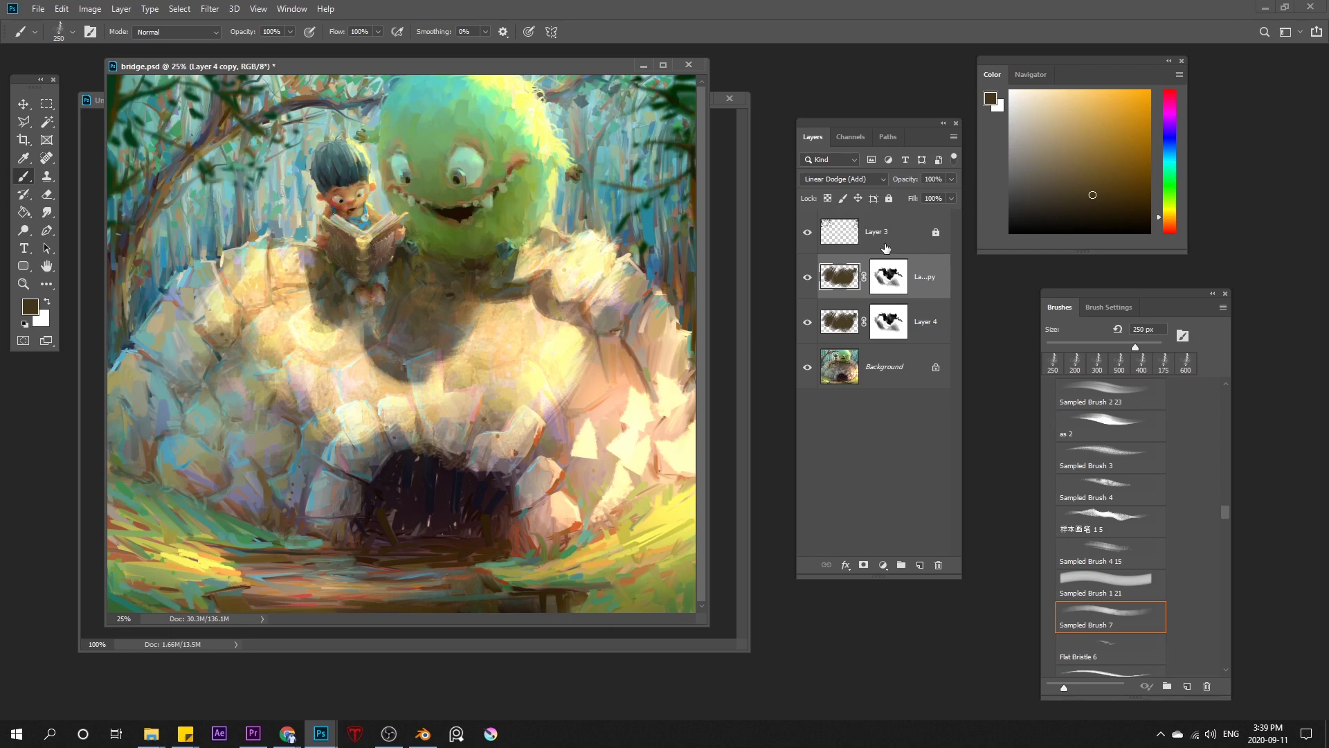
{"action": "left_click", "coordinate": [952, 198]}
{"action": "left_click_drag", "start_coordinate": [945, 194], "coordinate": [912, 197]}
{"action": "left_click", "coordinate": [952, 198]}
{"action": "left_click", "coordinate": [951, 179]}
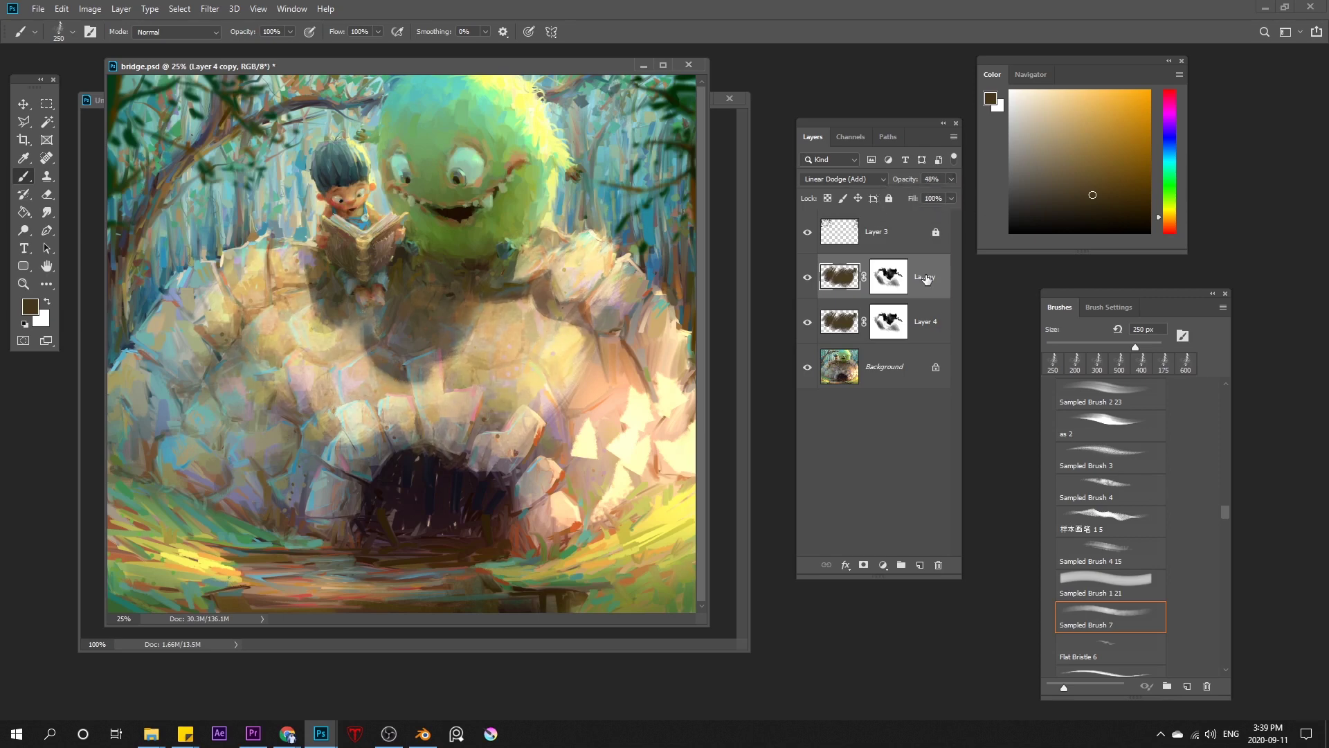
- Merge Layer 4 and its copy into one layer and set its blend mode to Linear Dodge (Add)
{"action": "left_click", "coordinate": [930, 323], "text": "shift"}
{"action": "key", "text": "ctrl+e"}
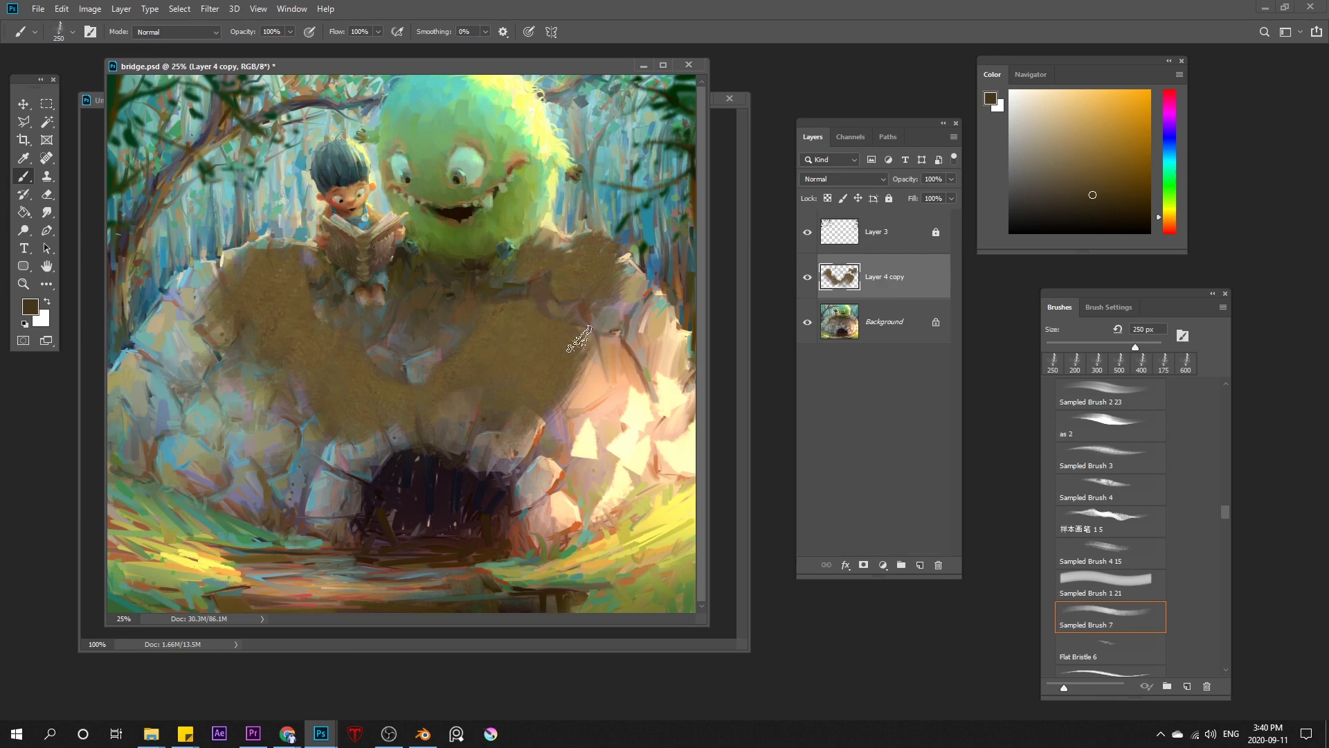
{"action": "left_click", "coordinate": [829, 178]}
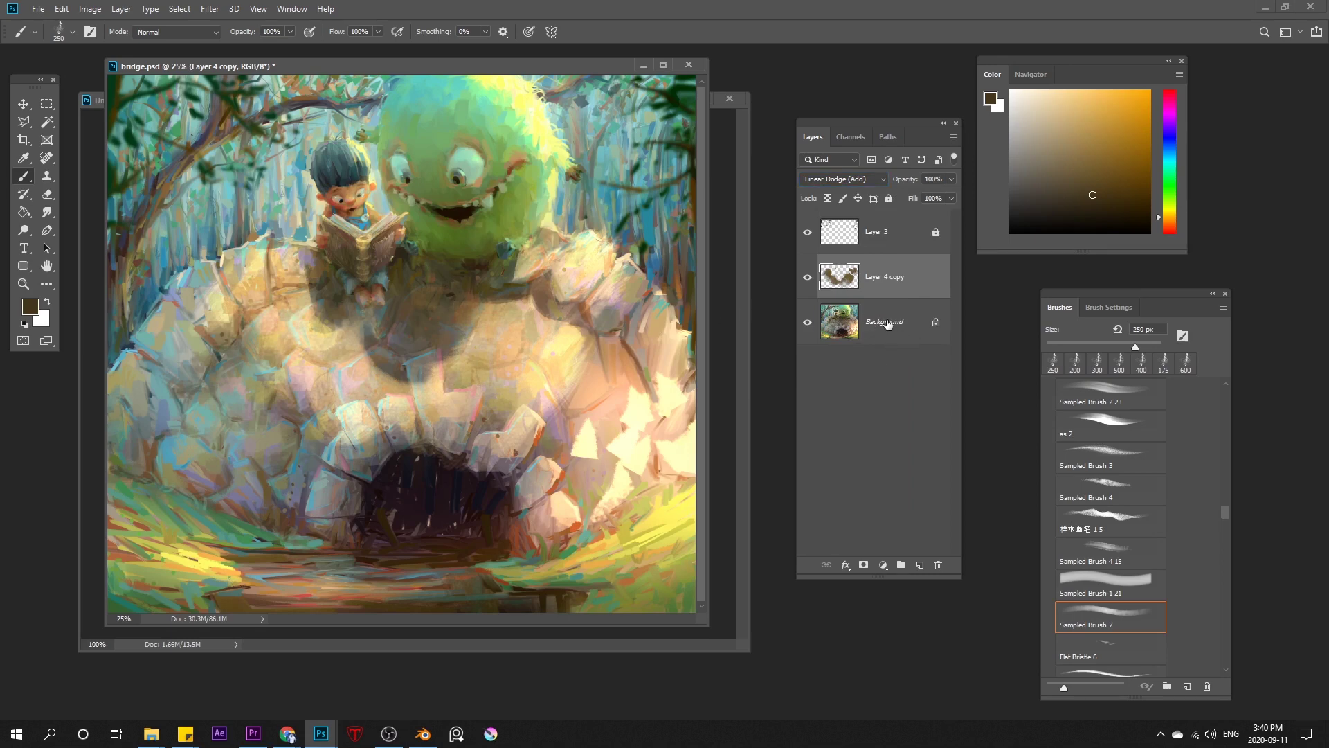
- Paint reddish-brown and orange-brown strokes on the Background layer over the bridge stones below the monster, reducing the brush to 150 px
{"action": "left_click", "coordinate": [889, 326]}
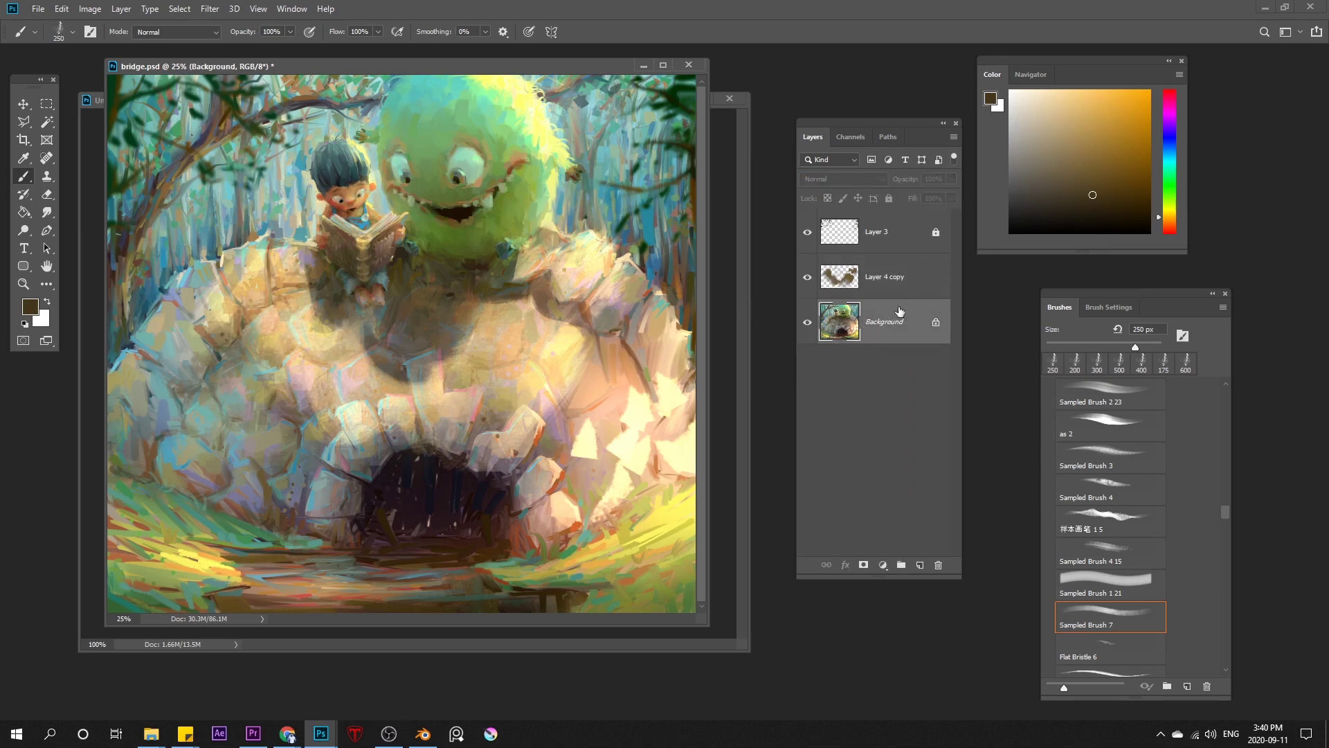
{"action": "left_click_drag", "start_coordinate": [1170, 222], "coordinate": [1169, 225]}
{"action": "left_click", "coordinate": [1088, 166]}
{"action": "mouse_move", "coordinate": [524, 357]}
{"action": "left_mouse_down"}
{"action": "mouse_move", "coordinate": [582, 390]}
{"action": "mouse_move", "coordinate": [598, 378]}
{"action": "mouse_move", "coordinate": [605, 304]}
{"action": "mouse_move", "coordinate": [548, 302]}
{"action": "mouse_move", "coordinate": [519, 393]}
{"action": "mouse_move", "coordinate": [553, 291]}
{"action": "mouse_move", "coordinate": [529, 286]}
{"action": "mouse_move", "coordinate": [552, 389]}
{"action": "left_mouse_up"}
{"action": "key", "text": "ctrl+z"}
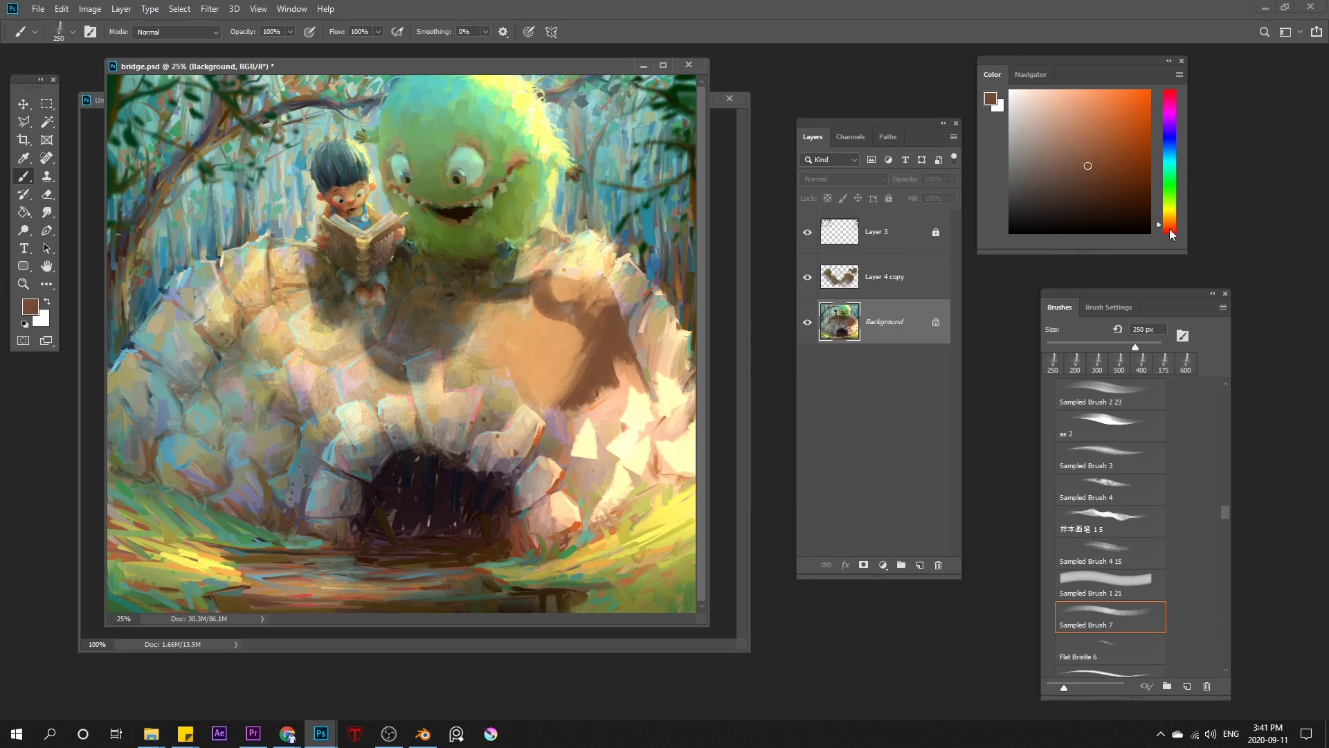
{"action": "left_click", "coordinate": [1170, 219]}
{"action": "left_click", "coordinate": [1097, 154]}
{"action": "key", "text": "bracketleft"}
{"action": "left_click_drag", "start_coordinate": [487, 374], "coordinate": [529, 325]}
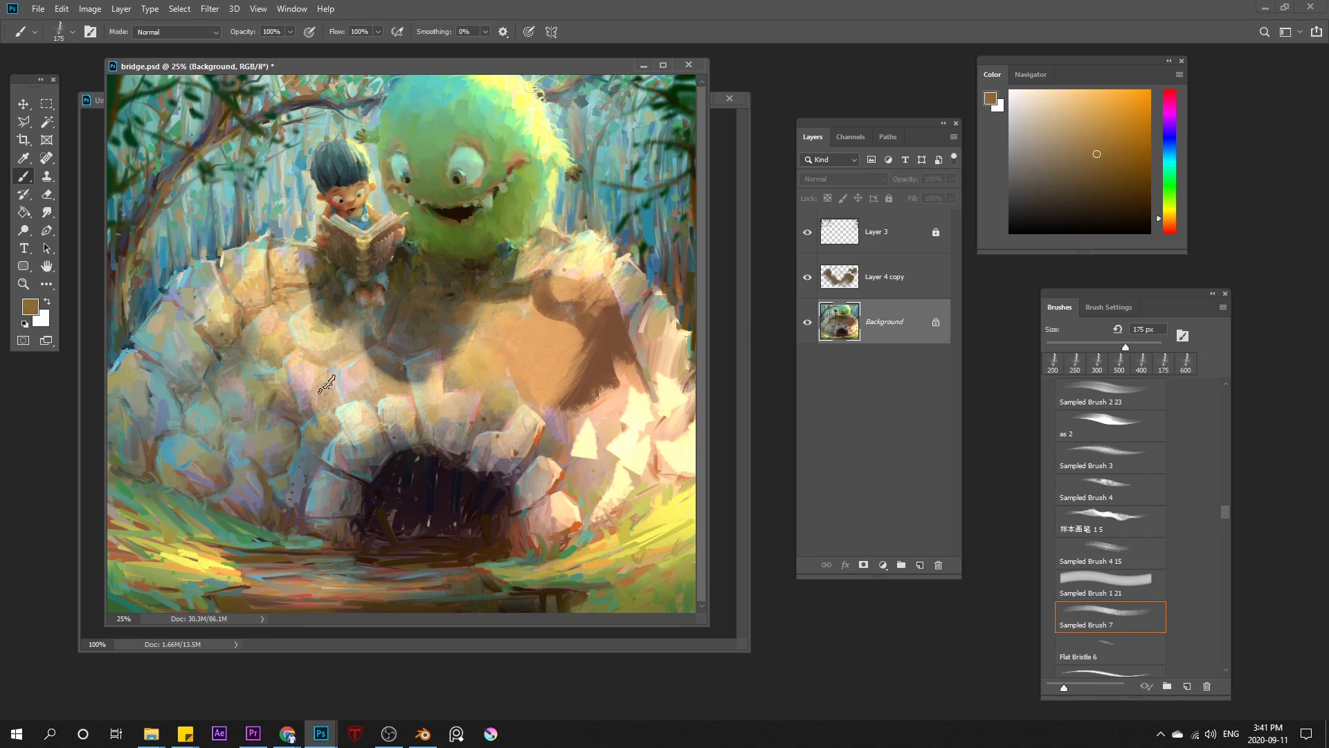
{"action": "key", "text": "bracketleft"}
{"action": "key", "text": "bracketleft"}
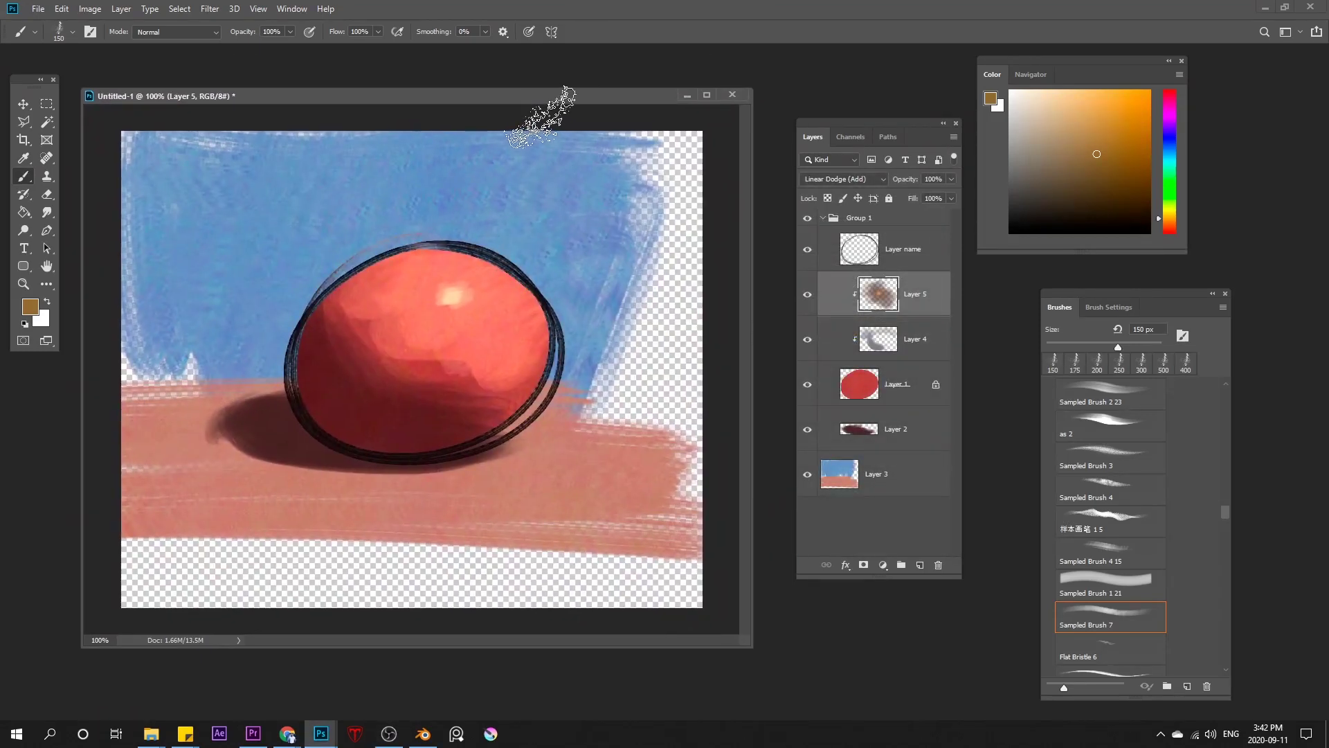
- In the Untitled-1 ball painting, rename the clipped Multiply layer Layer 4 as SHADOW
{"action": "left_click", "coordinate": [23, 103]}
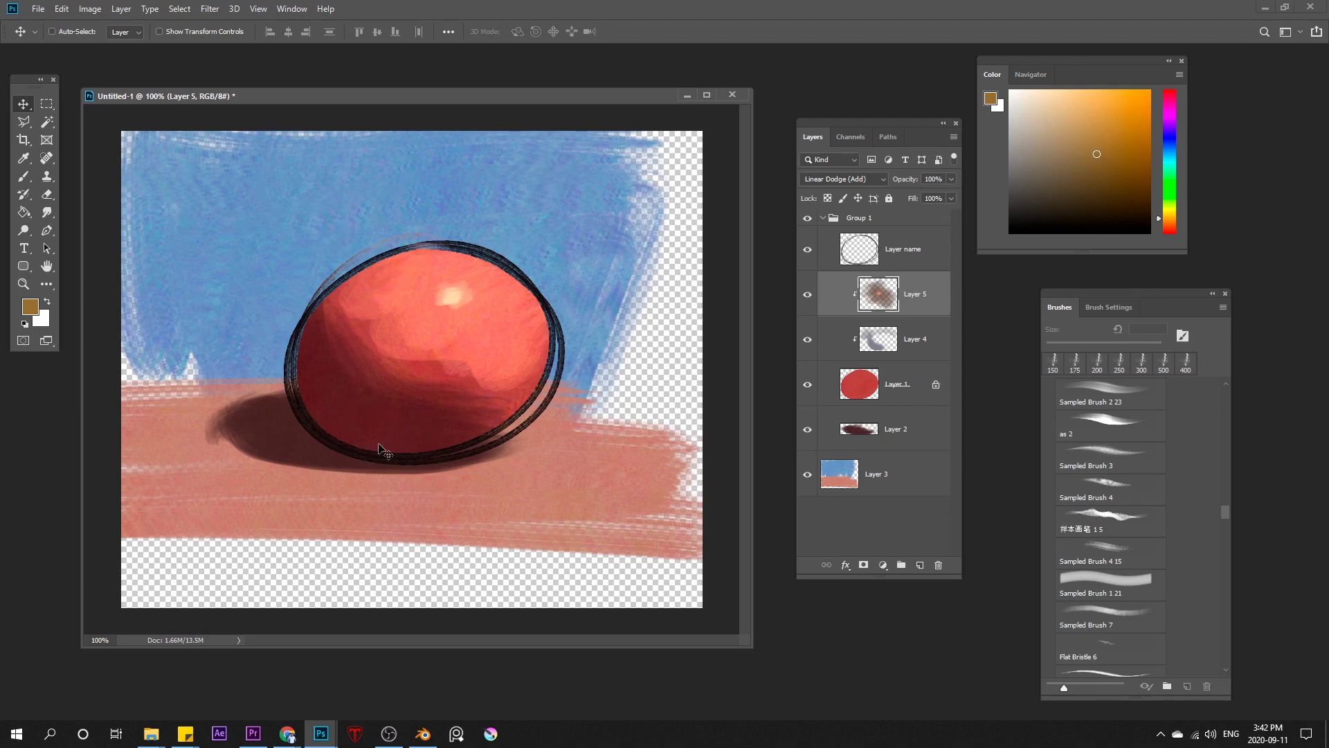
{"action": "left_click", "coordinate": [919, 343]}
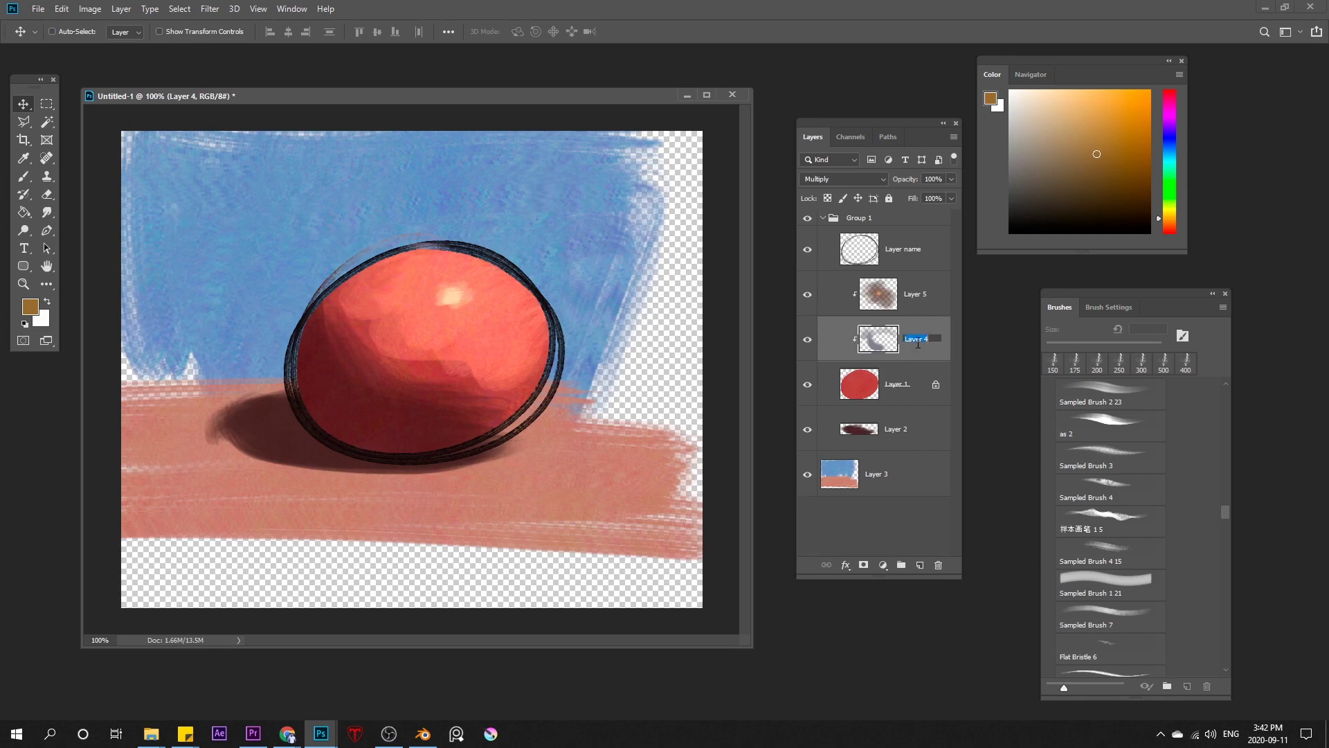
{"action": "type", "text": "SHADOW"}
{"action": "key", "text": "Return"}
- Compare the Brush tool's own blending modes with the SHADOW layer's blend mode, keeping the layer on Multiply
{"action": "left_click", "coordinate": [24, 179]}
{"action": "left_click", "coordinate": [170, 32]}
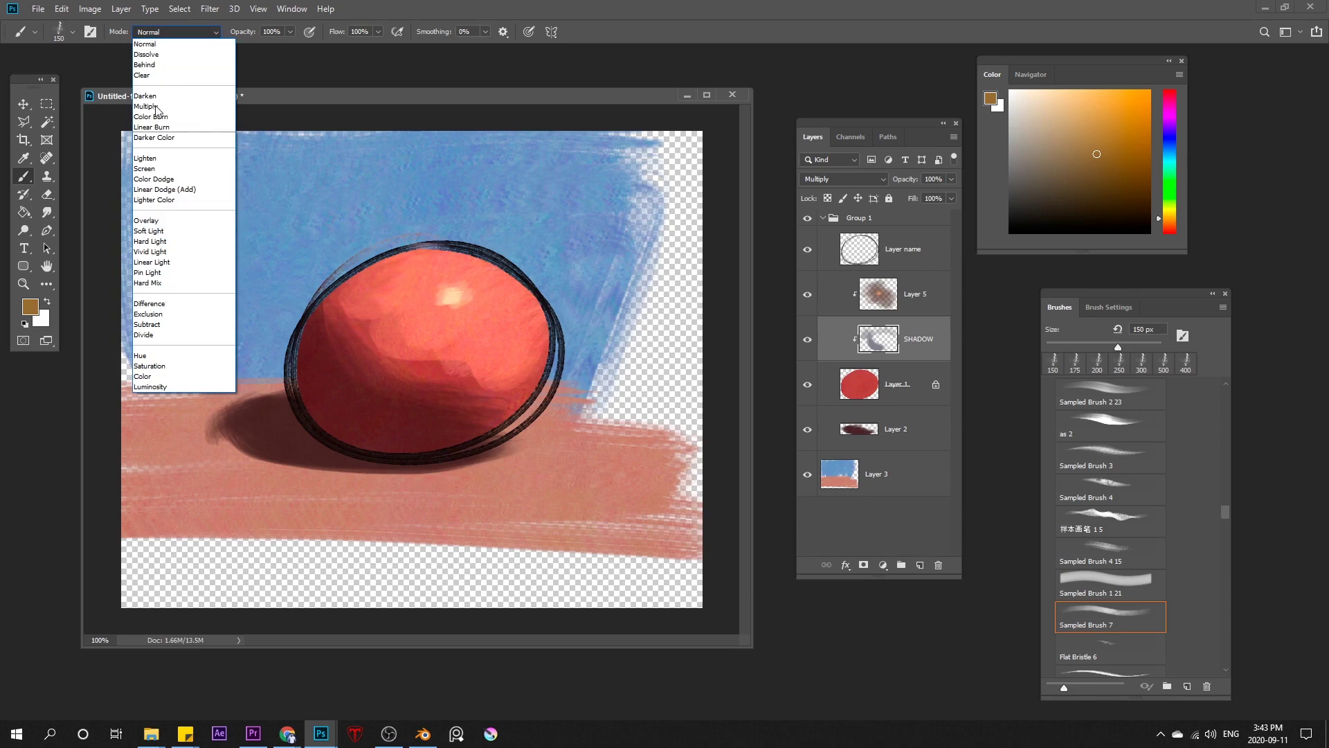
{"action": "left_click", "coordinate": [884, 179]}
{"action": "left_click", "coordinate": [883, 178]}
{"action": "left_click", "coordinate": [824, 232]}
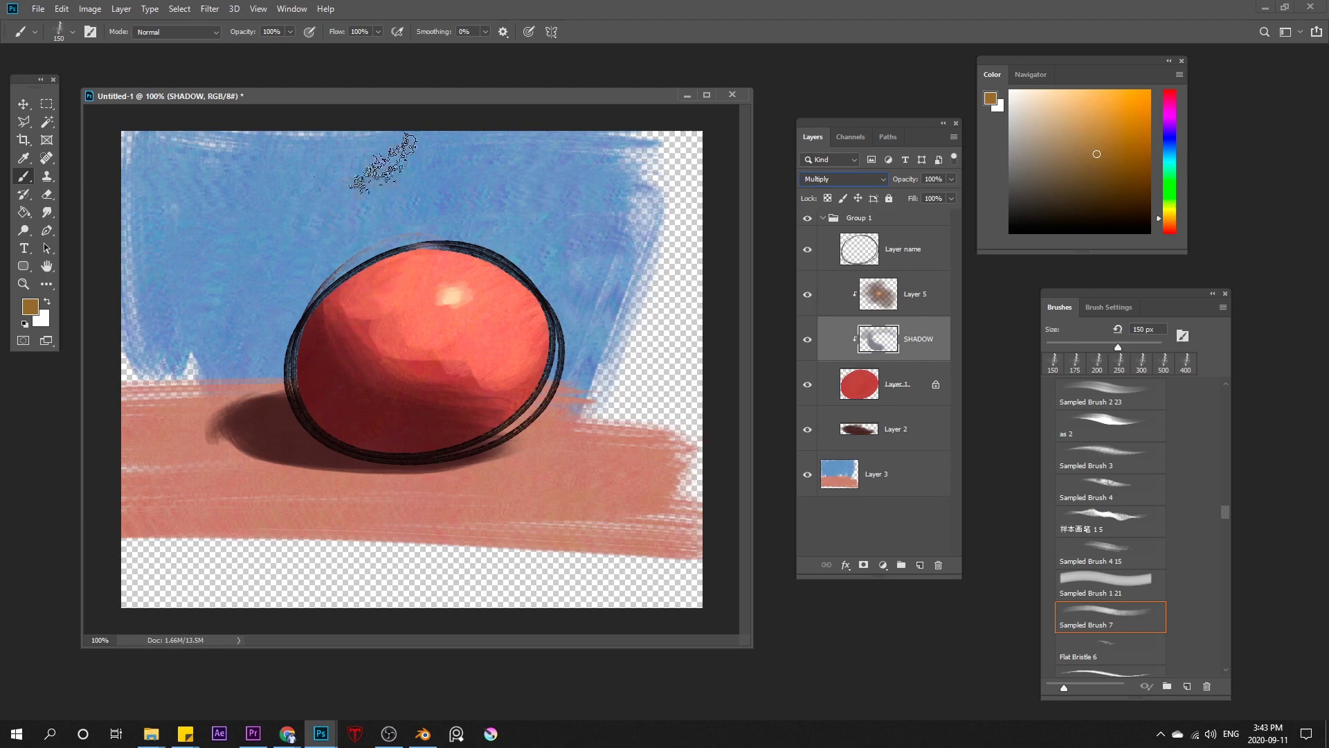
{"action": "left_click", "coordinate": [177, 33]}
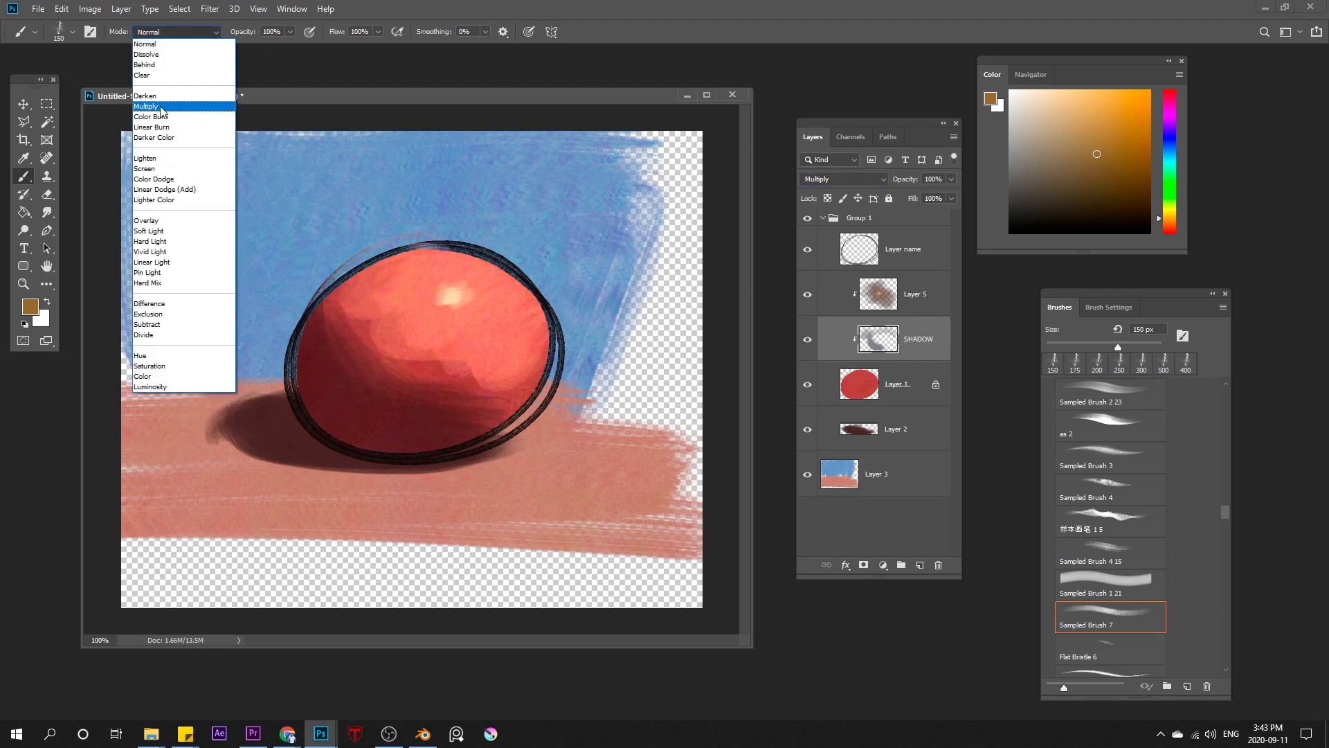
{"action": "left_click", "coordinate": [170, 33]}
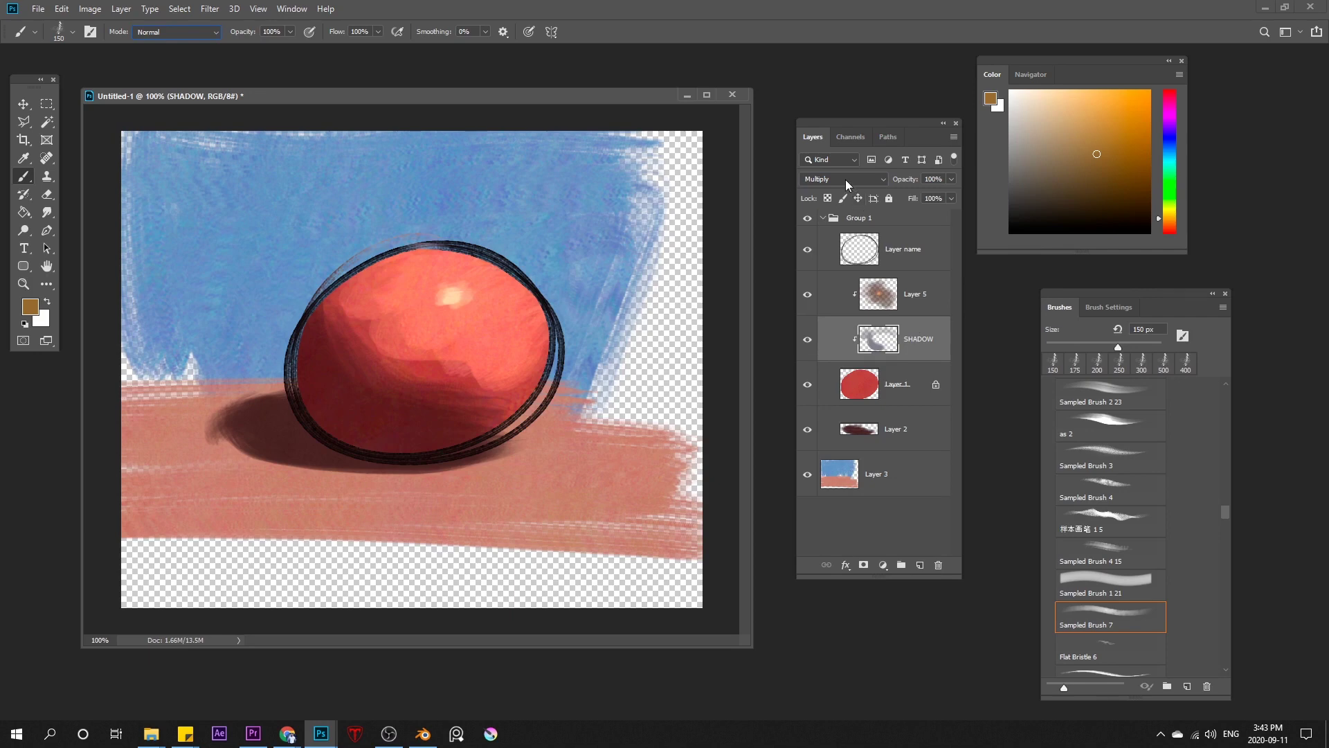
- Set the brush's own blending mode to Screen, reduce the brush to 80 px and pick a more muted brown
{"action": "left_click", "coordinate": [174, 34]}
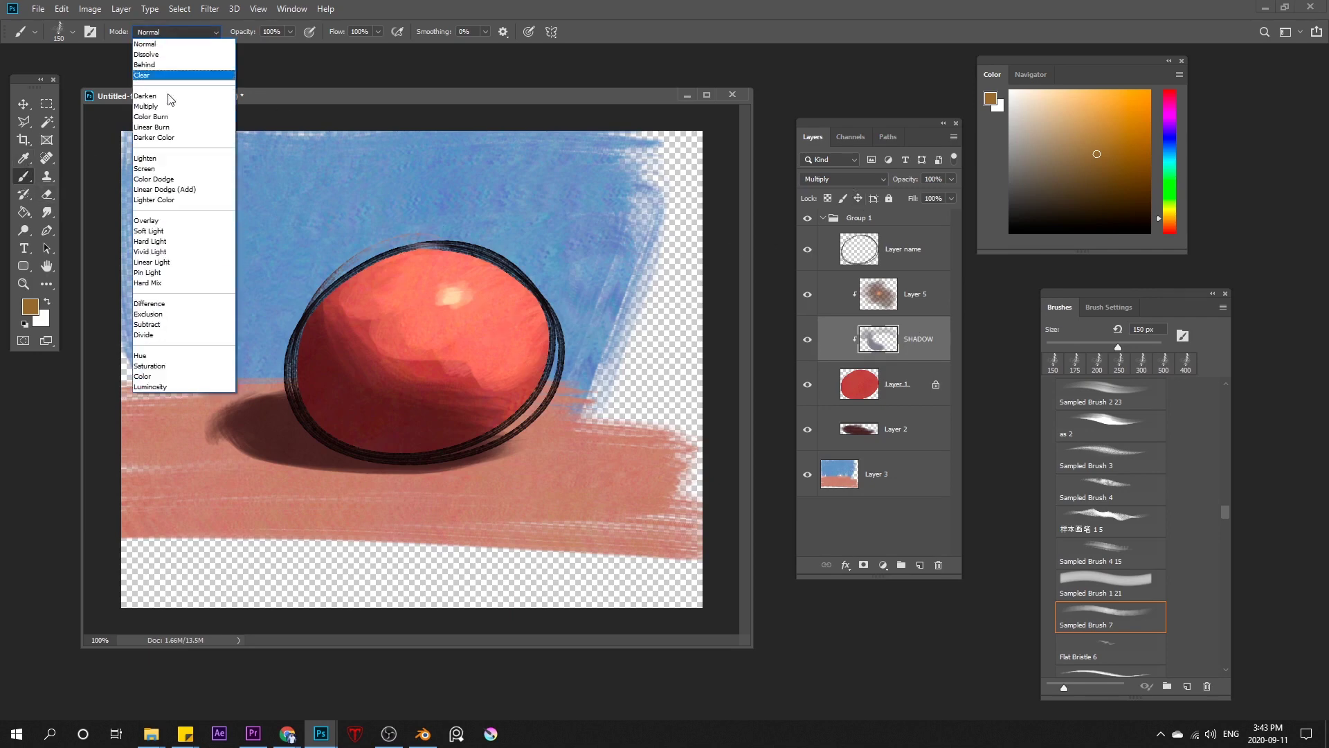
{"action": "left_click", "coordinate": [173, 168]}
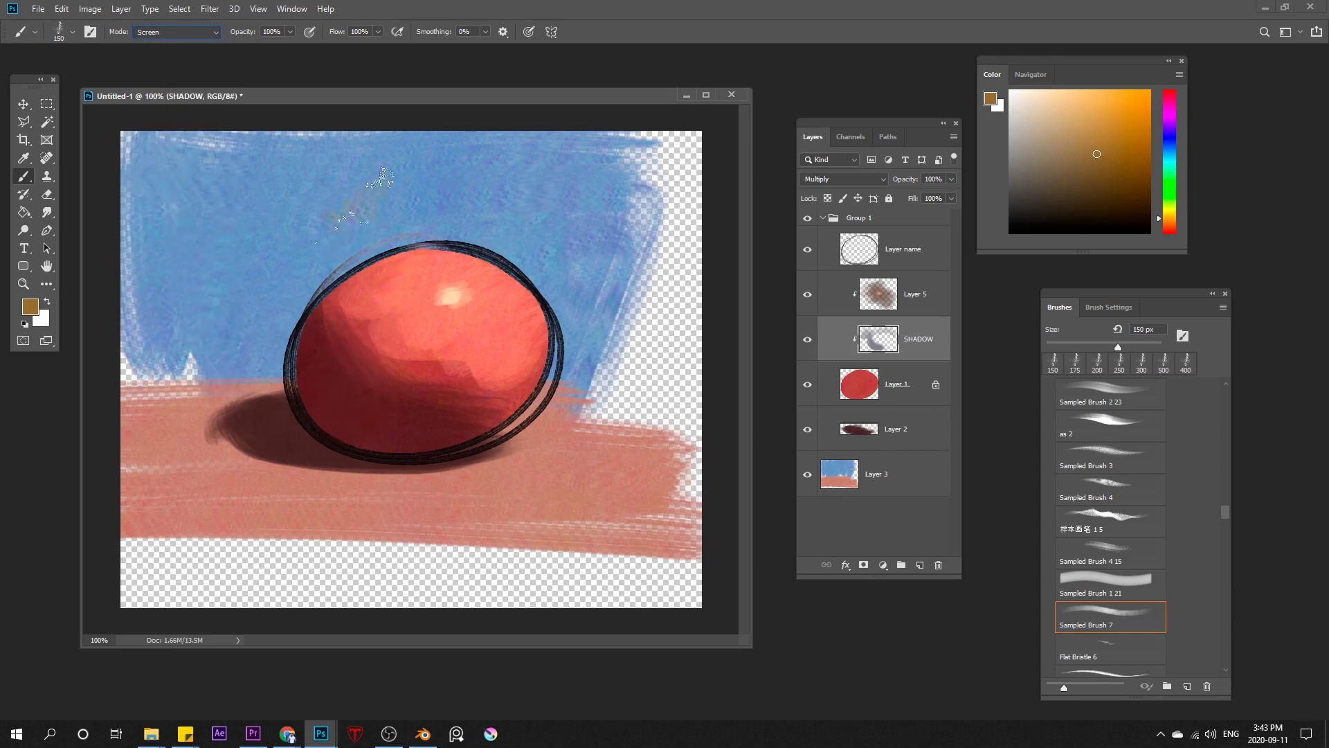
{"action": "key", "text": "bracketleft"}
{"action": "key", "text": "bracketleft"}
{"action": "key", "text": "bracketleft"}
{"action": "key", "text": "bracketleft"}
{"action": "mouse_move", "coordinate": [1082, 162]}
{"action": "left_mouse_down"}
{"action": "mouse_move", "coordinate": [1094, 181]}
{"action": "mouse_move", "coordinate": [1078, 164]}
{"action": "left_mouse_up"}
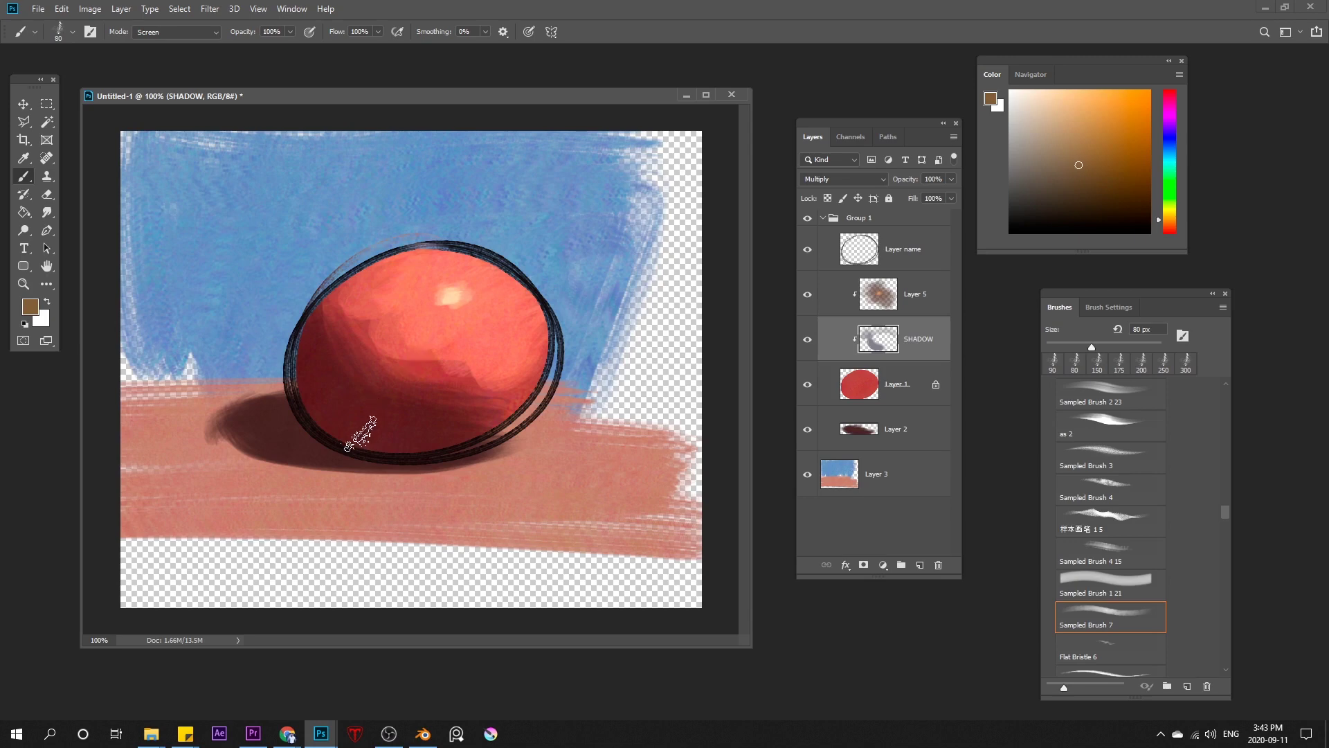
{"action": "key", "text": "bracketleft"}
{"action": "key", "text": "bracketright"}
- Add an empty clipped layer above SHADOW, step through the neighboring layers, and delete the empty layer
{"action": "left_click", "coordinate": [921, 565]}
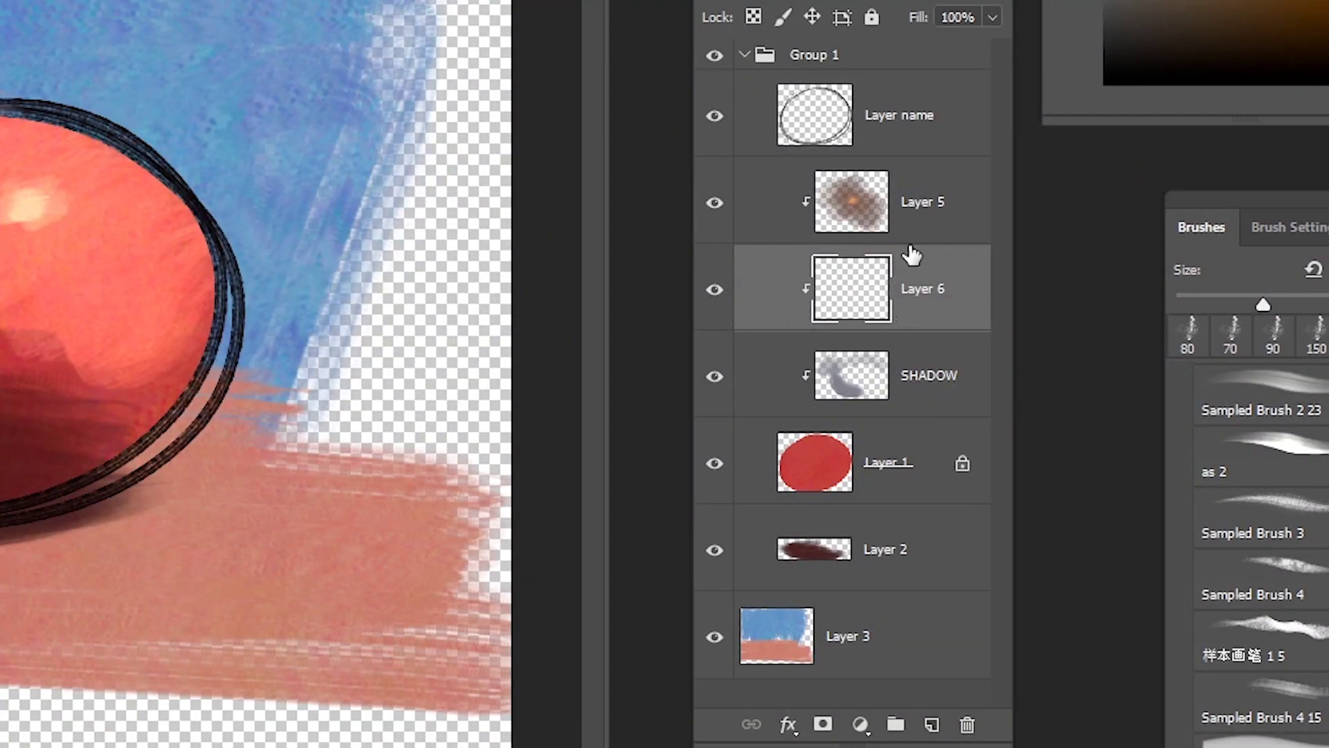
{"action": "left_click", "coordinate": [910, 205]}
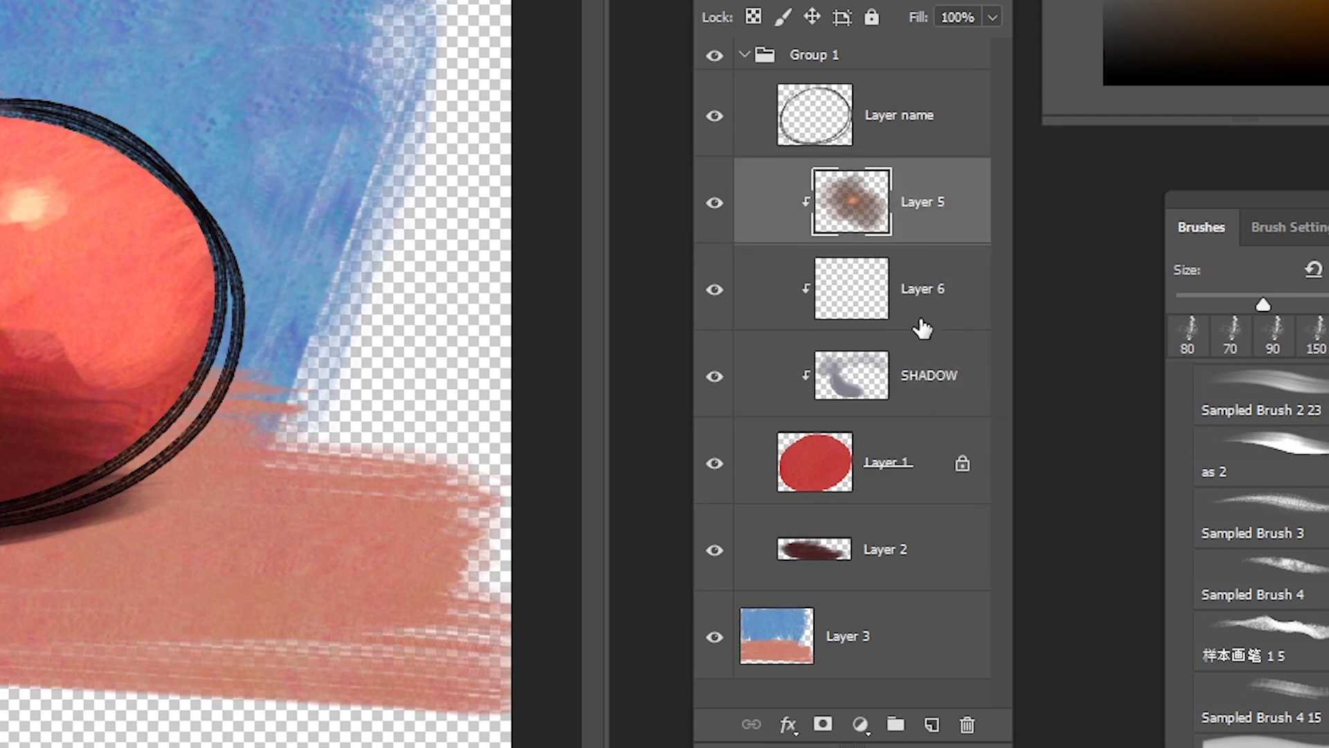
{"action": "left_click", "coordinate": [923, 380]}
{"action": "left_click", "coordinate": [923, 214]}
{"action": "left_click", "coordinate": [928, 295]}
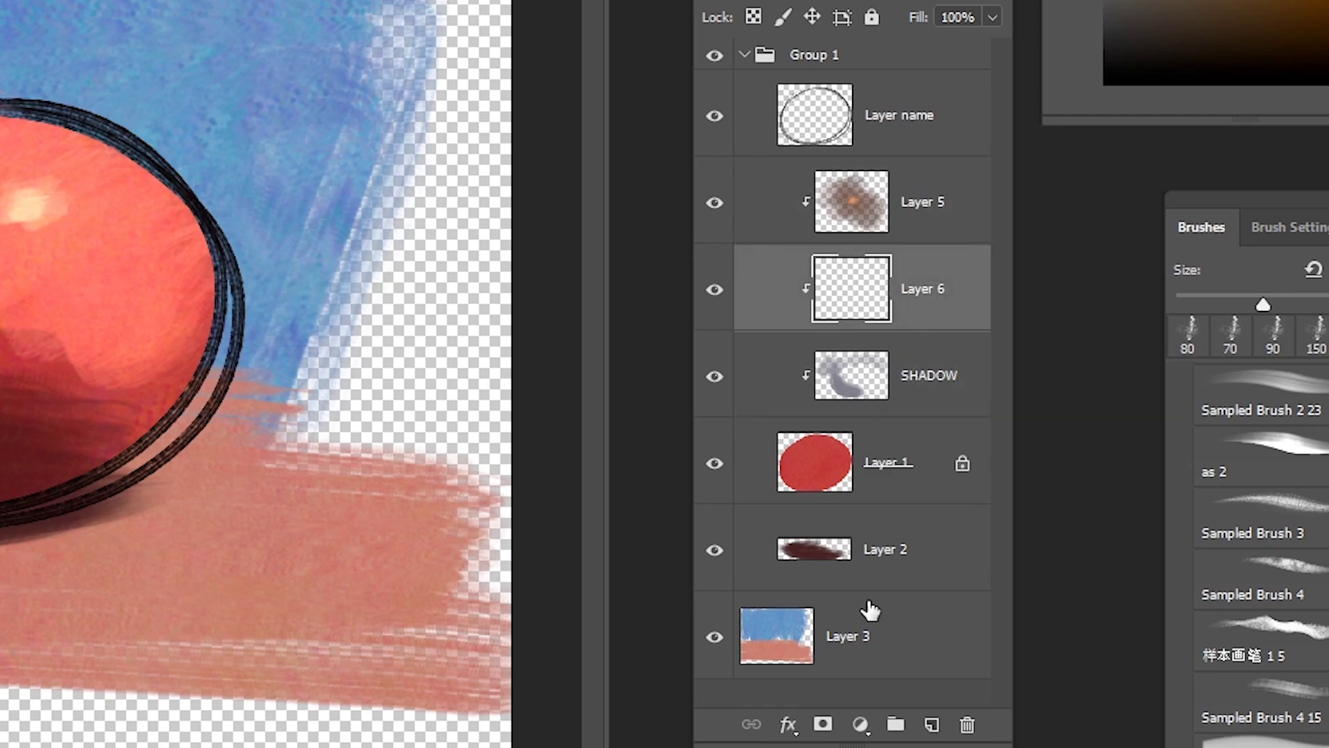
{"action": "left_click", "coordinate": [968, 725]}
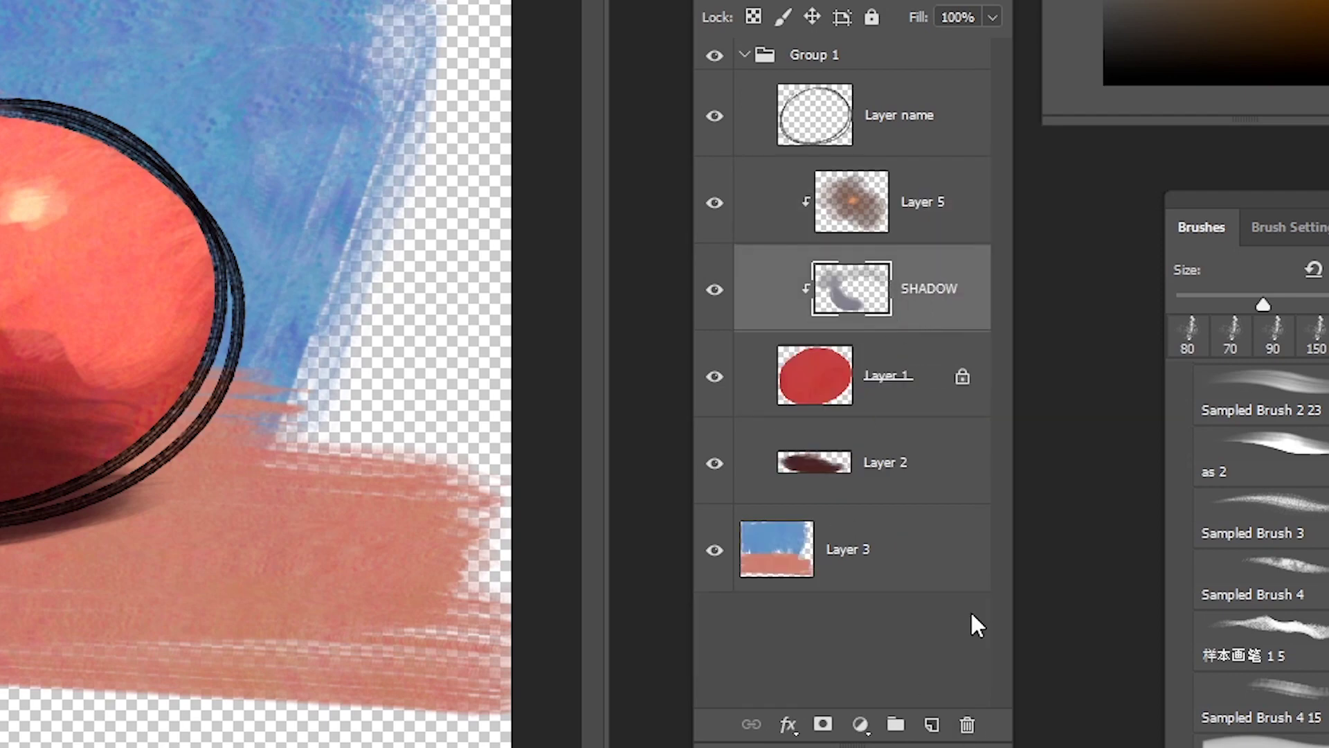
- Create a new layer above Layer 5 and move it between Layer 5 and SHADOW so it is clipped to the ball
{"action": "left_click", "coordinate": [925, 206]}
{"action": "left_click", "coordinate": [934, 724]}
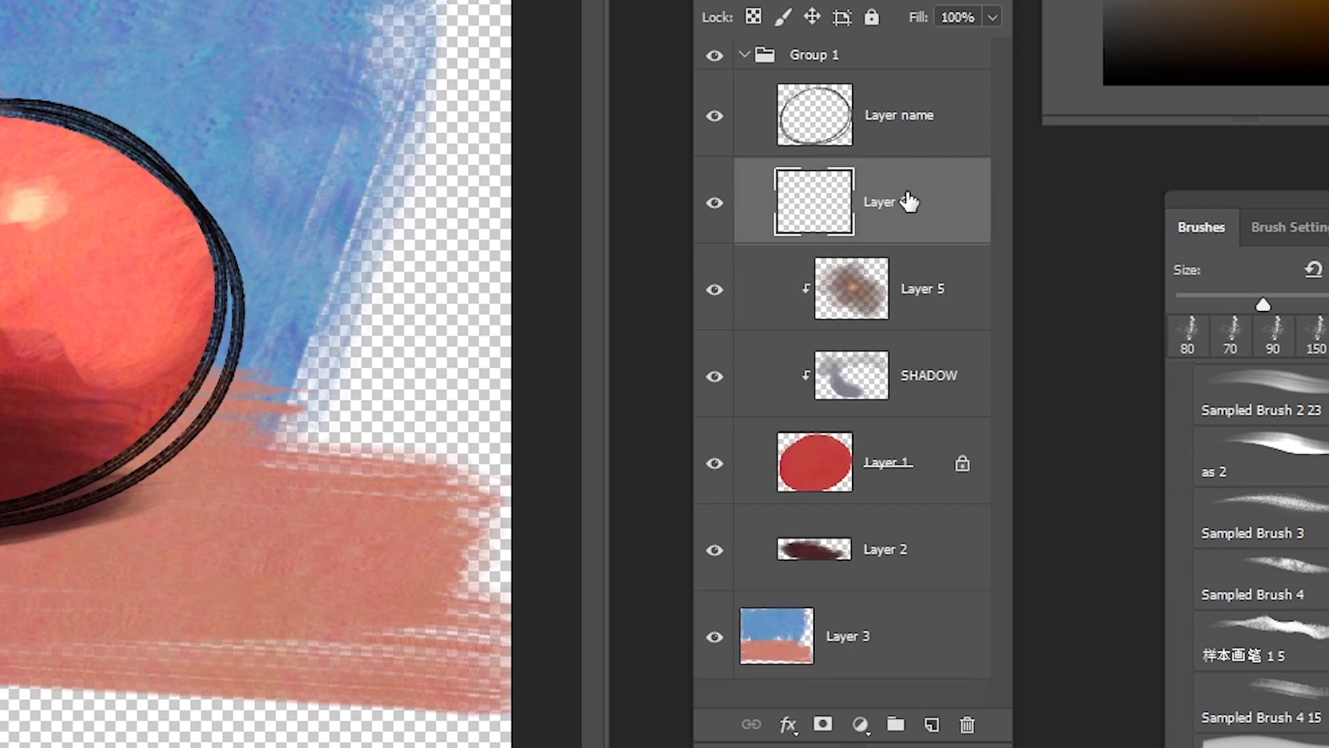
{"action": "left_click_drag", "start_coordinate": [902, 202], "coordinate": [889, 297]}
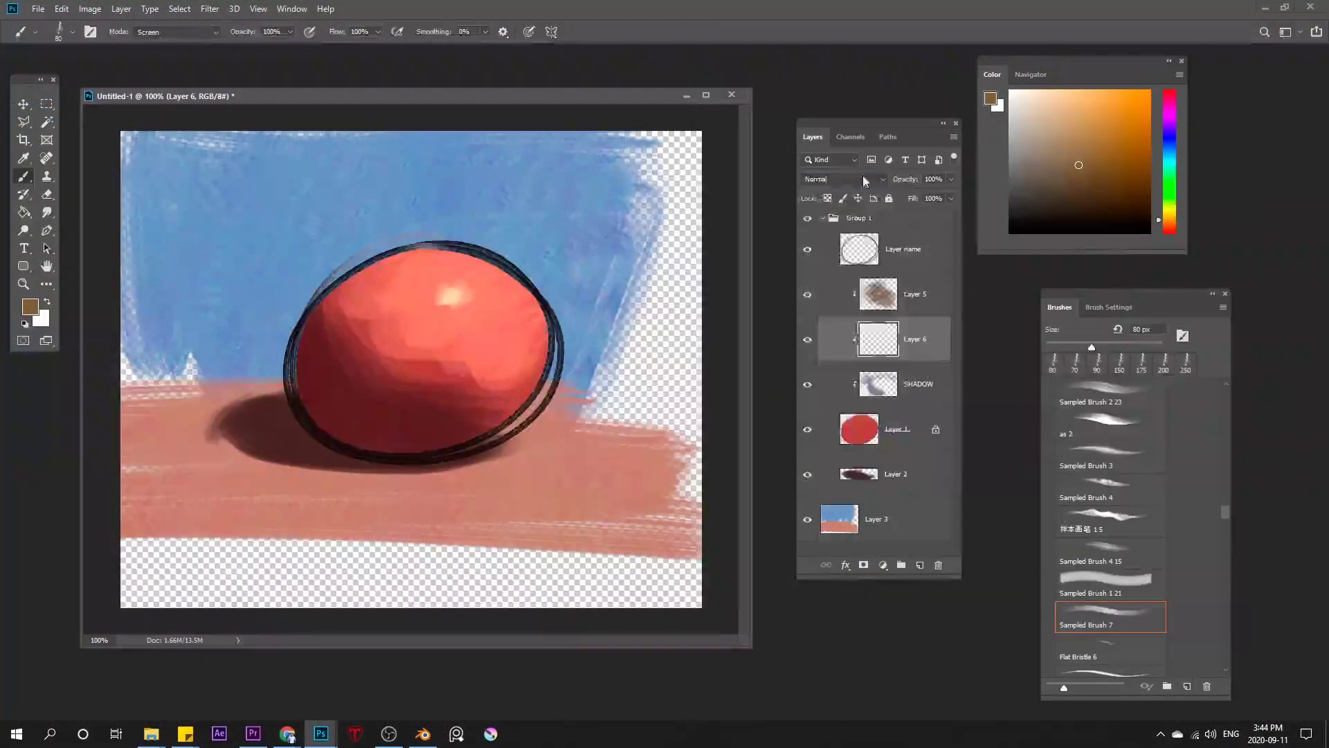
- Set the new Layer 6's blend mode to Screen and return the brush's own mode to Normal
{"action": "left_click", "coordinate": [843, 179]}
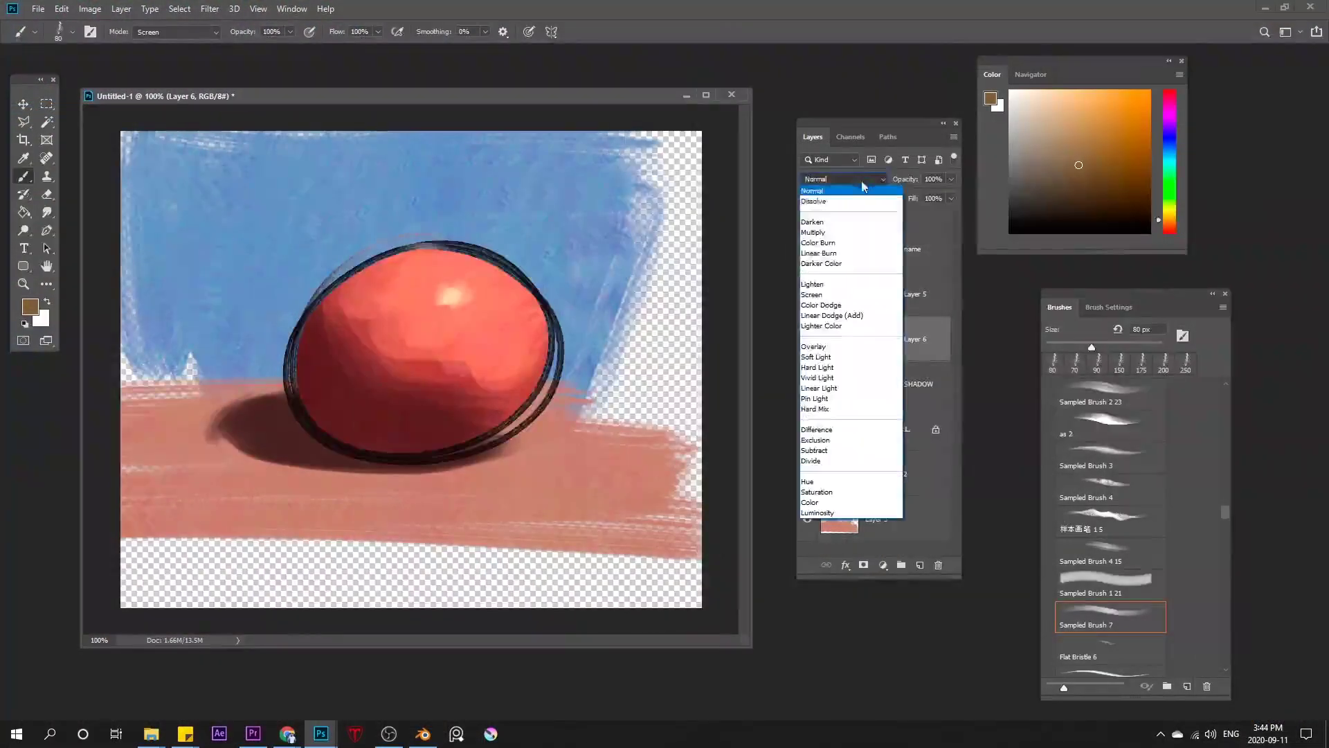
{"action": "left_click", "coordinate": [818, 297]}
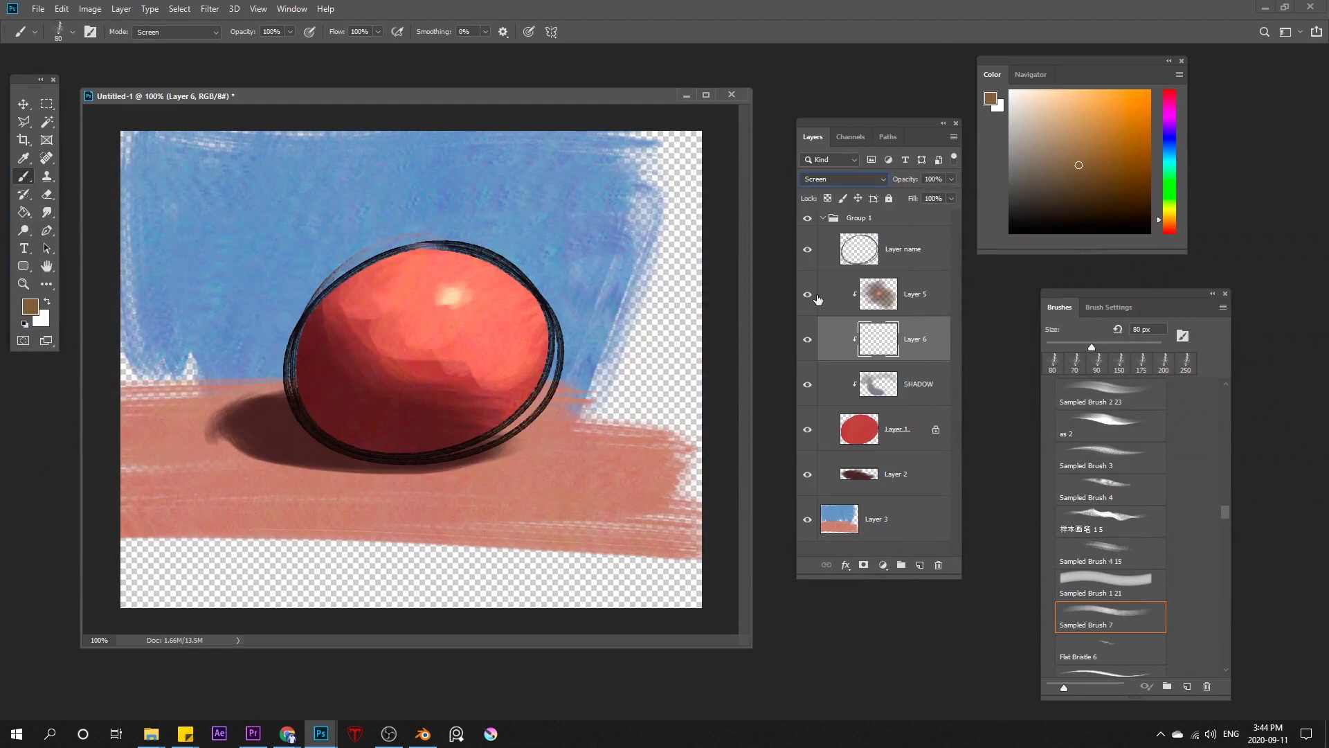
{"action": "left_click", "coordinate": [154, 37]}
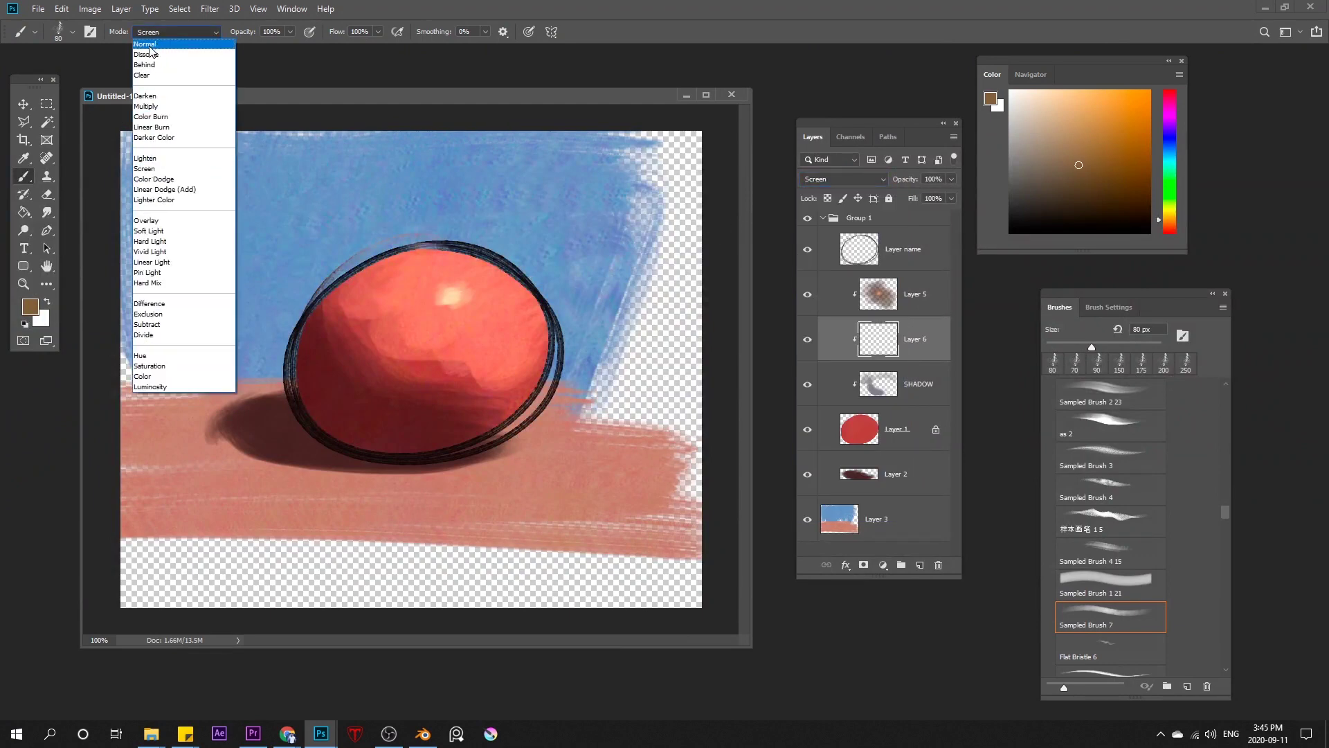
{"action": "left_click", "coordinate": [145, 44]}
- Paint dark brown reflected light along the ball's lower shadow on Layer 6 with a 100 px brush, then reduce the brush to 70 px
{"action": "key", "text": "bracketright"}
{"action": "key", "text": "bracketright"}
{"action": "left_click", "coordinate": [354, 398], "text": "alt"}
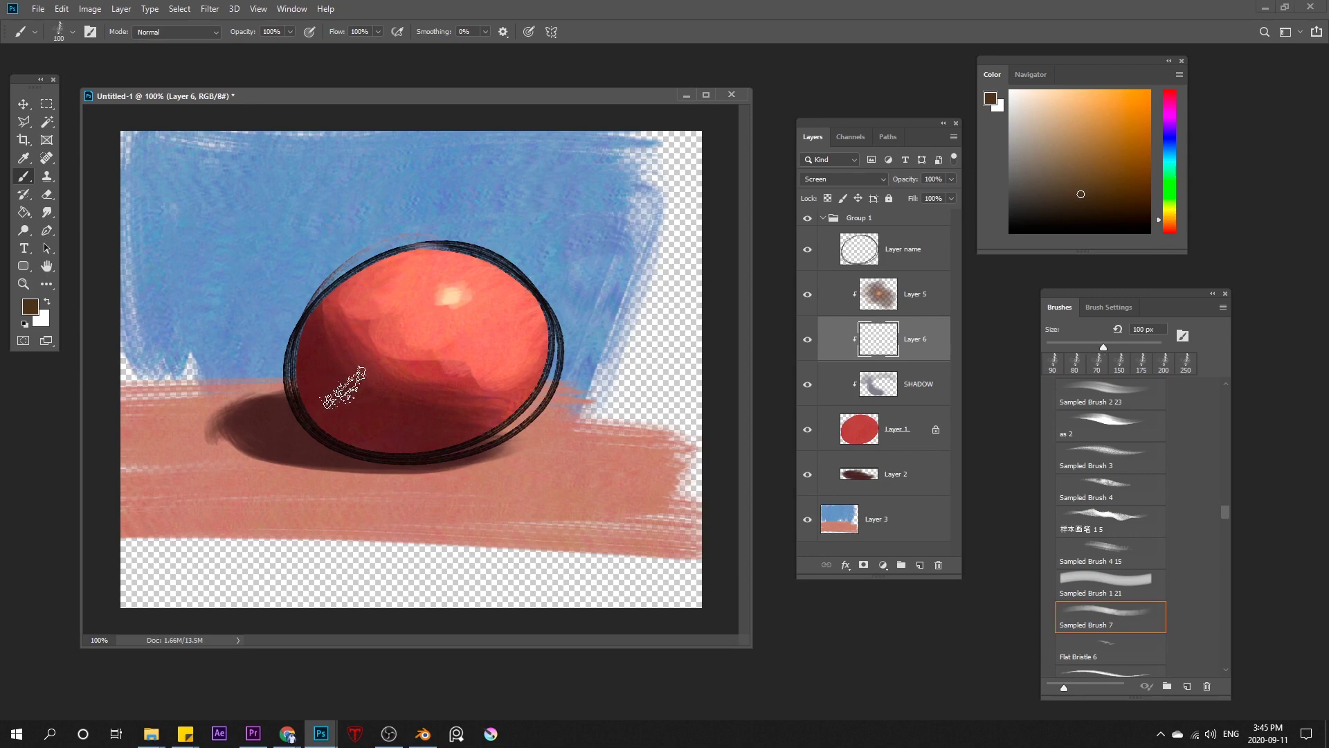
{"action": "mouse_move", "coordinate": [345, 388]}
{"action": "left_mouse_down"}
{"action": "mouse_move", "coordinate": [392, 448]}
{"action": "mouse_move", "coordinate": [375, 411]}
{"action": "mouse_move", "coordinate": [484, 448]}
{"action": "left_mouse_up"}
{"action": "key", "text": "bracketleft"}
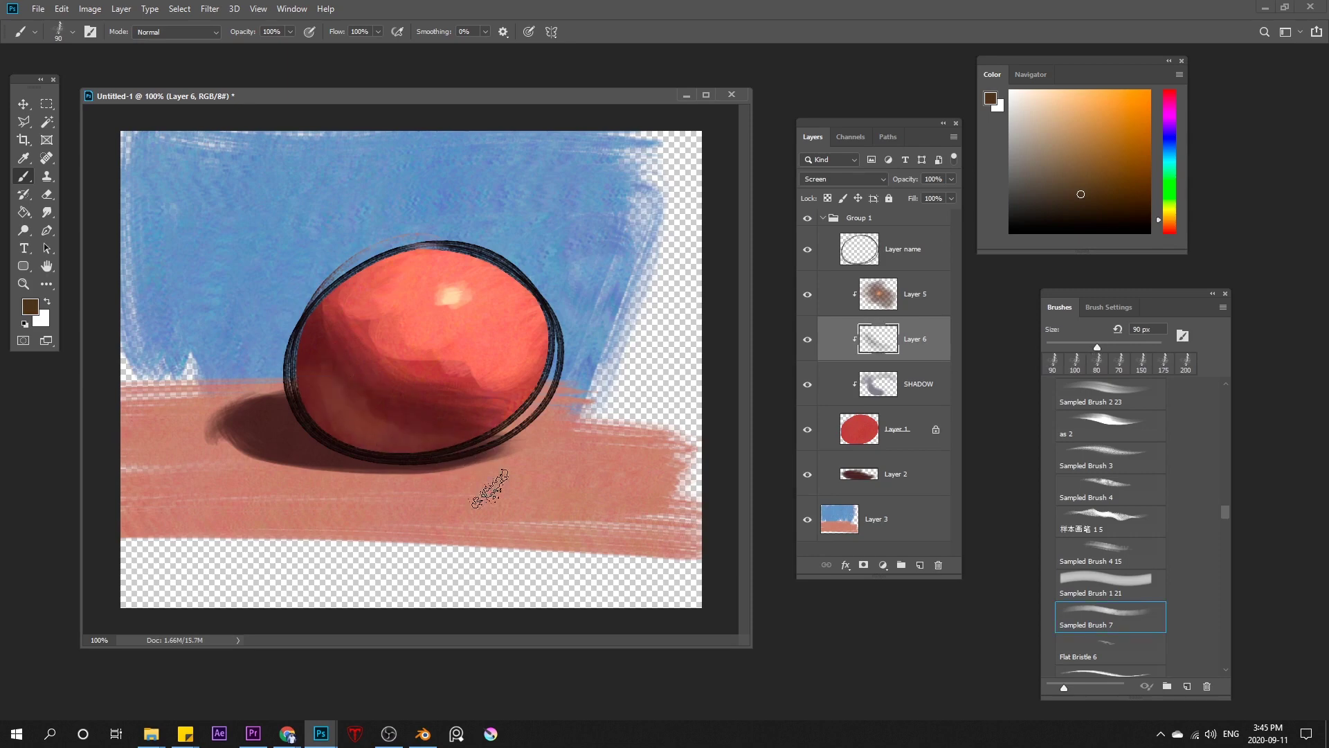
{"action": "key", "text": "bracketleft"}
{"action": "key", "text": "bracketleft"}
- Soften Layer 6's reflected light with a Gaussian Blur and lower the layer's opacity to 53%
{"action": "left_click", "coordinate": [210, 8]}
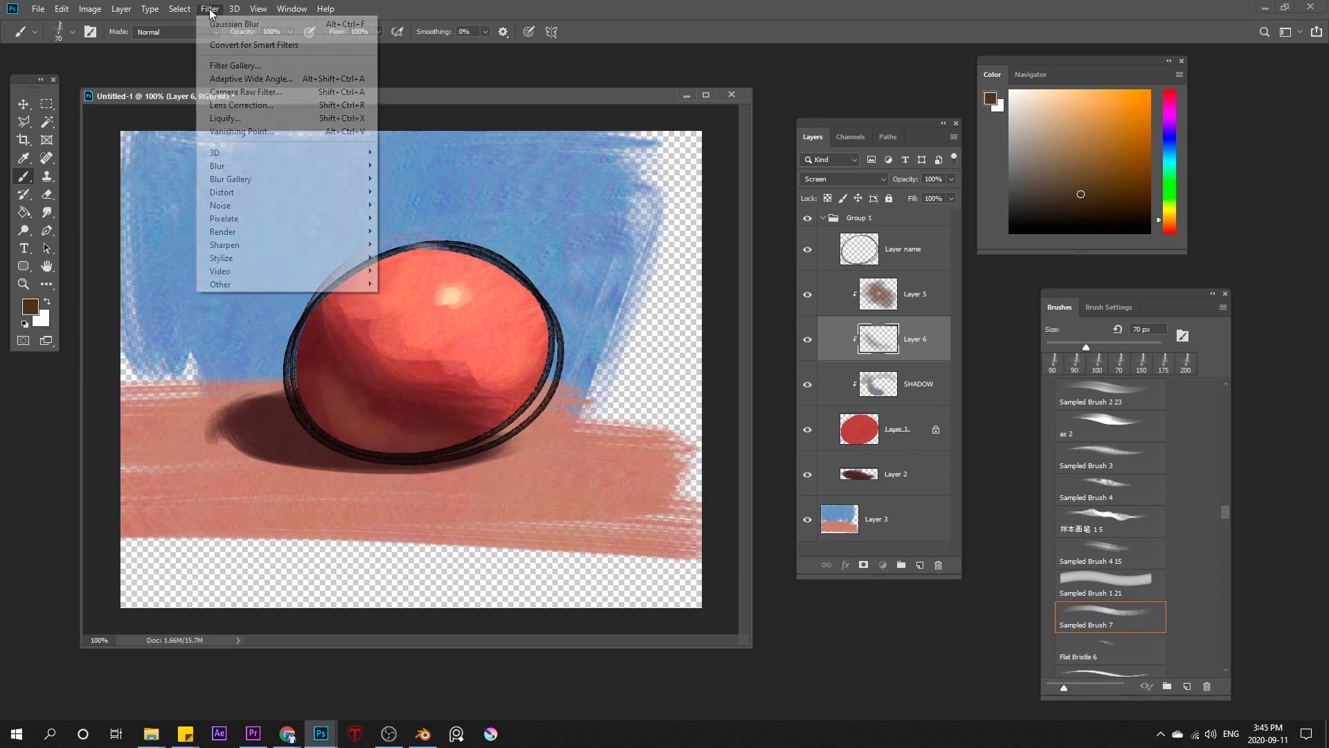
{"action": "mouse_move", "coordinate": [348, 168]}
{"action": "left_click", "coordinate": [414, 218]}
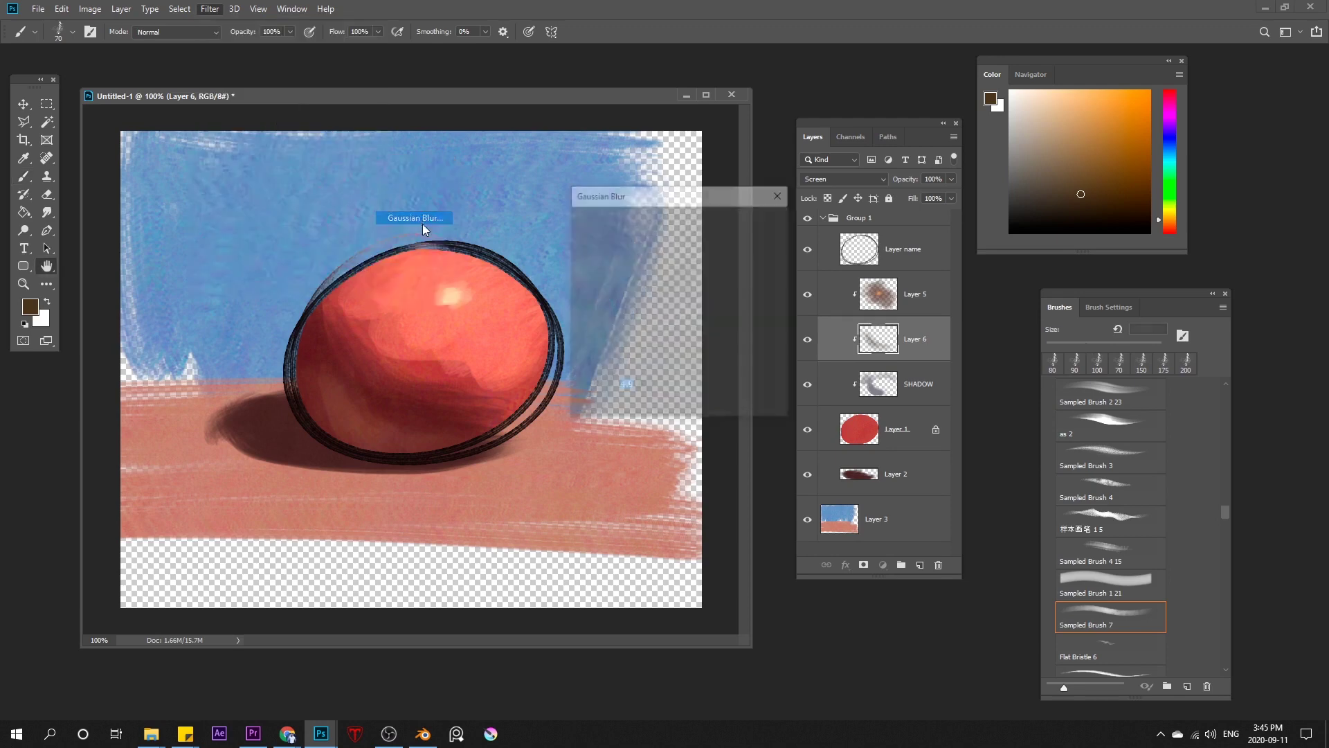
{"action": "key", "text": "Return"}
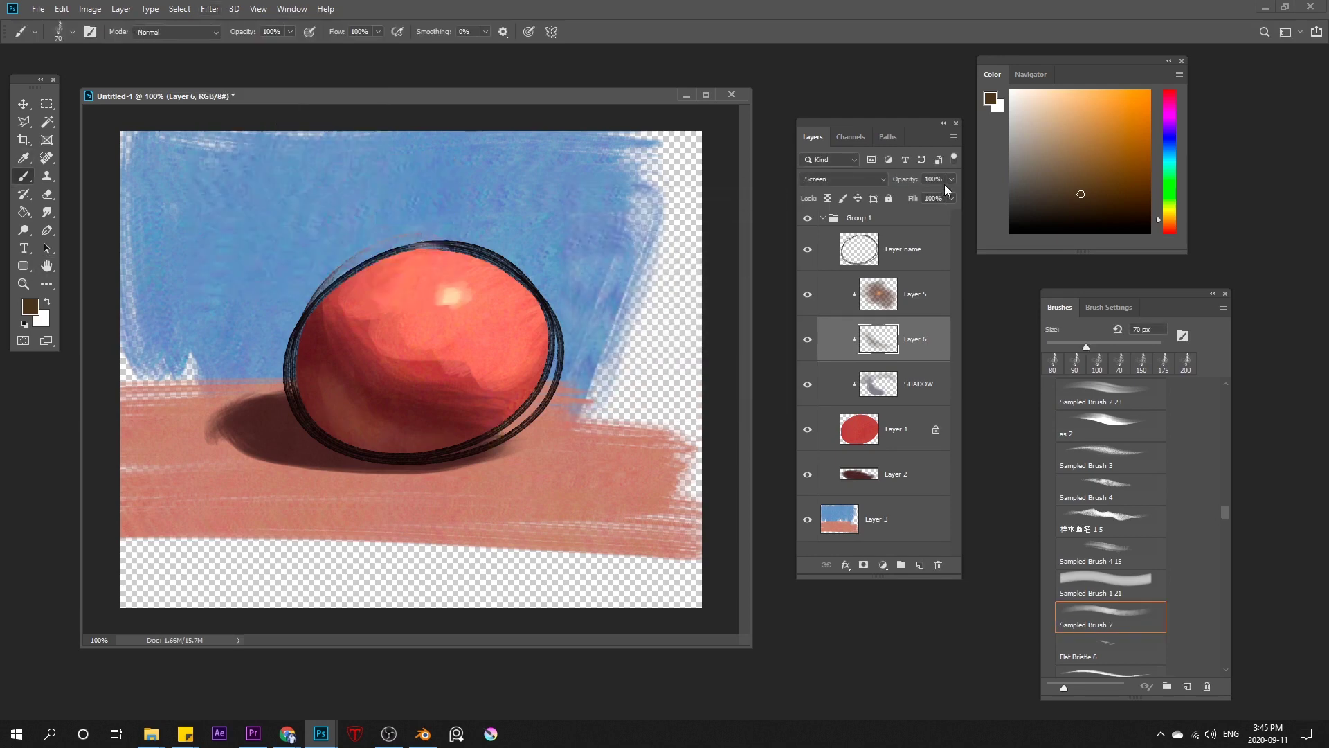
{"action": "left_click_drag", "start_coordinate": [923, 196], "coordinate": [922, 194]}
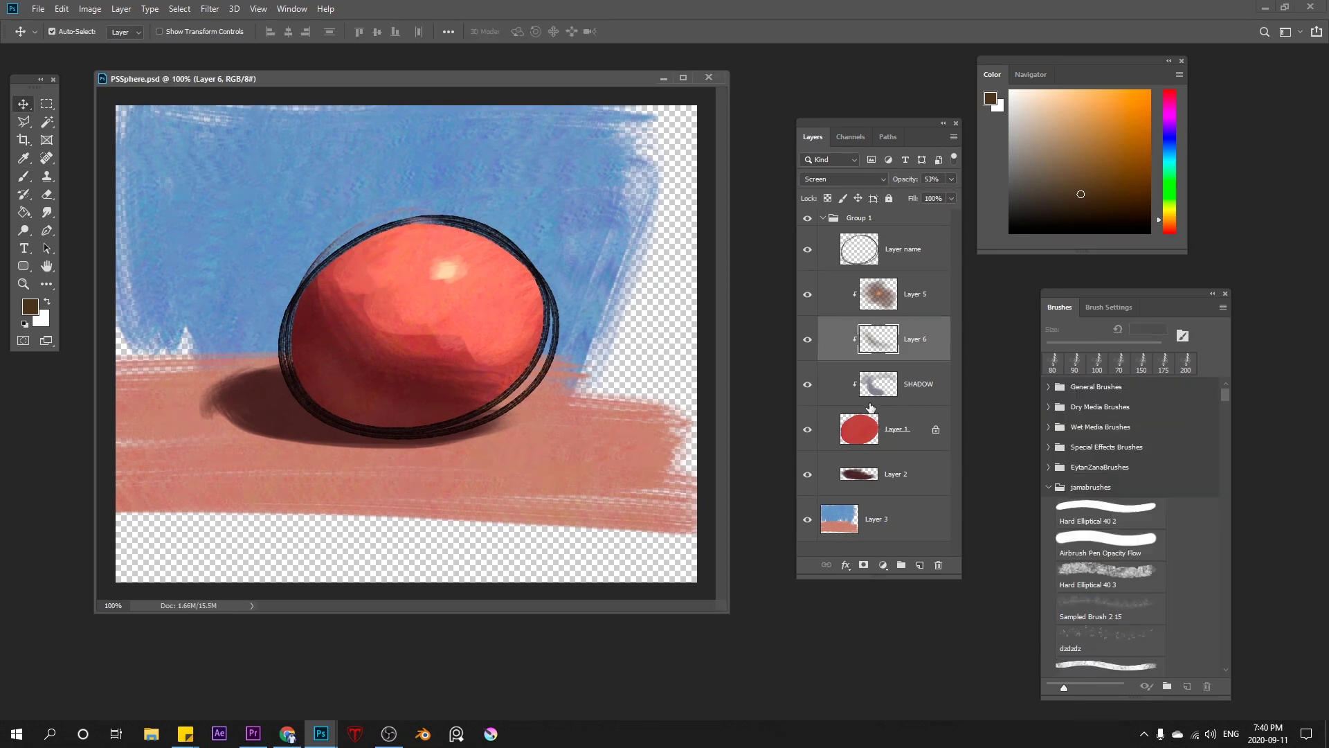
- Collapse Group 1 and apply a Hue/Saturation hue shift to background Layer 3, turning the blue to purple and the red ground to yellow-green
{"action": "left_click", "coordinate": [824, 219]}
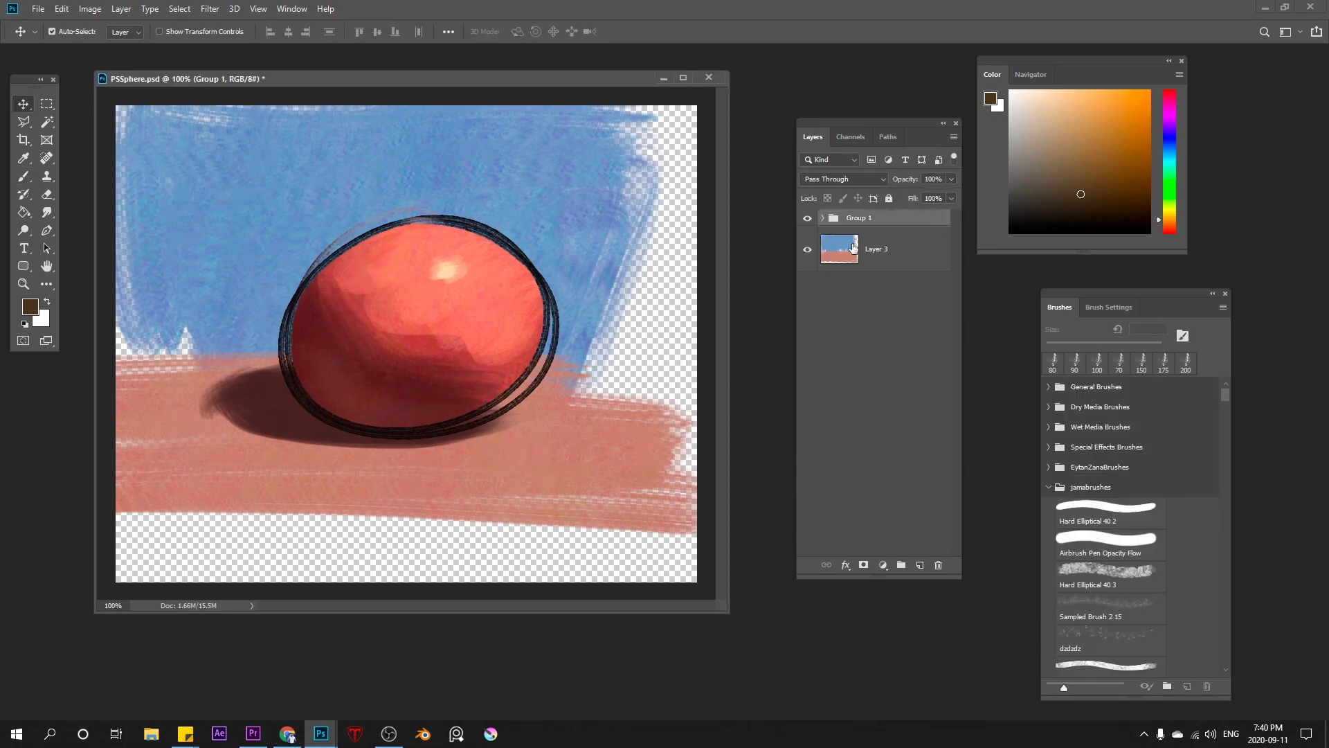
{"action": "left_click", "coordinate": [861, 255]}
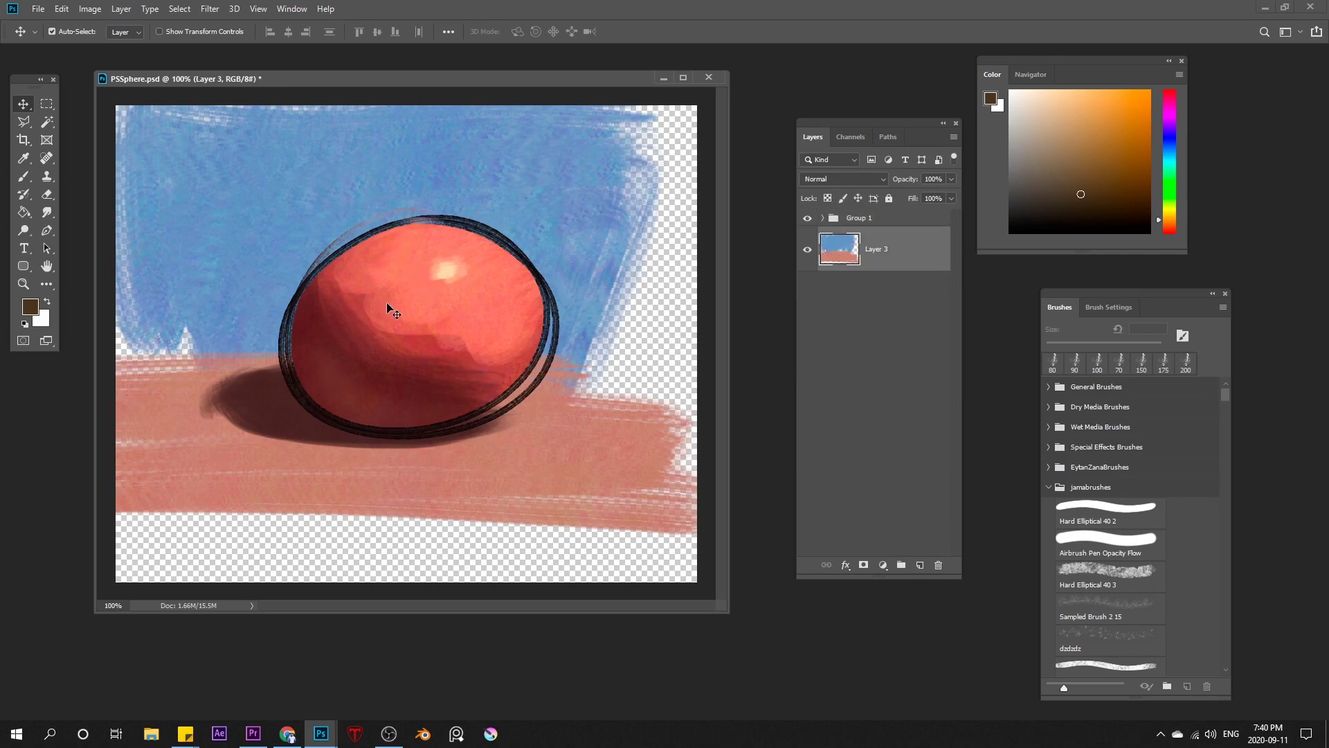
{"action": "left_click", "coordinate": [90, 9]}
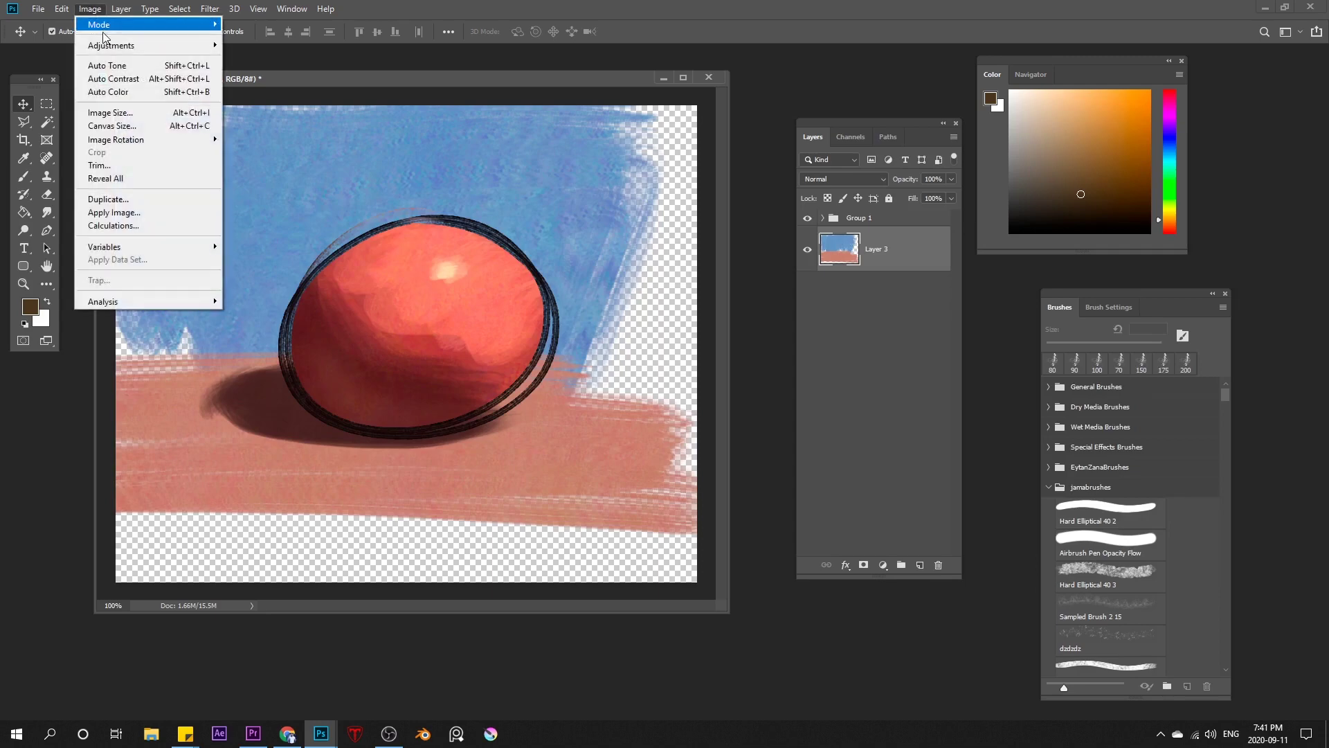
{"action": "mouse_move", "coordinate": [105, 47]}
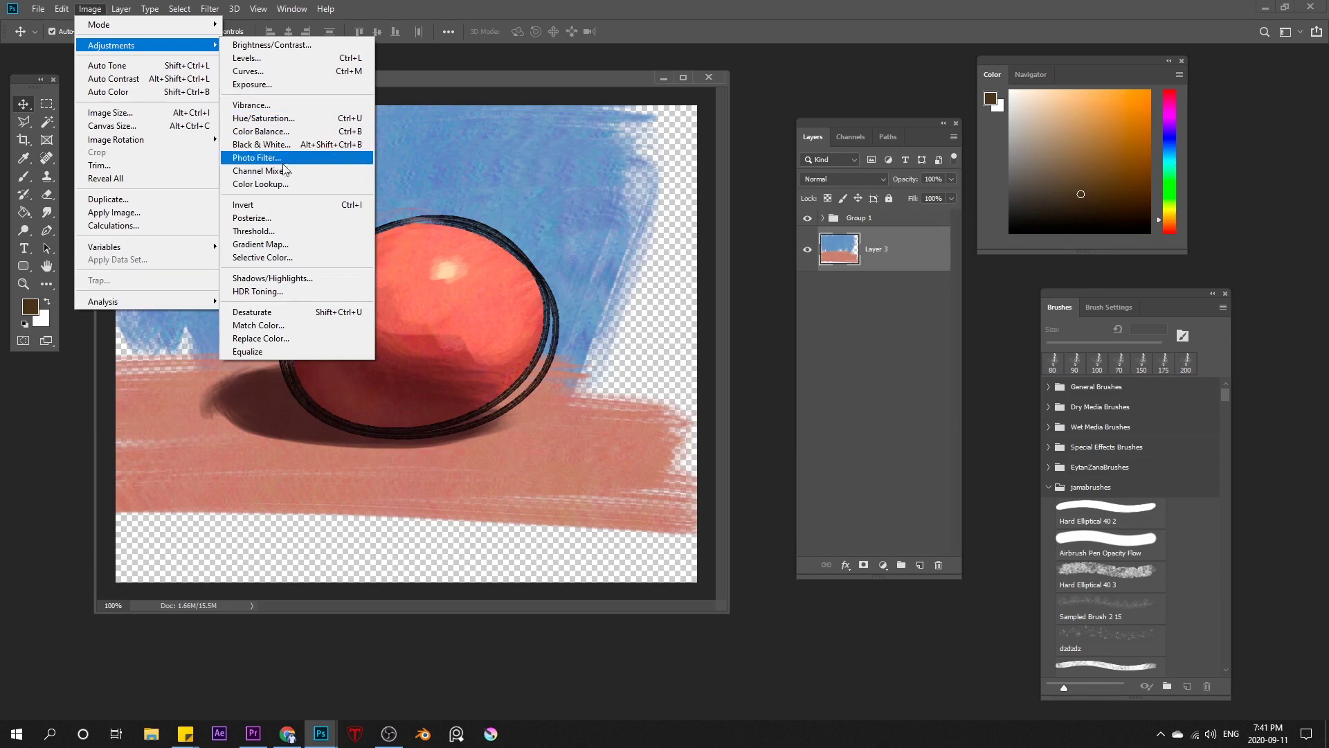
{"action": "left_click", "coordinate": [284, 119]}
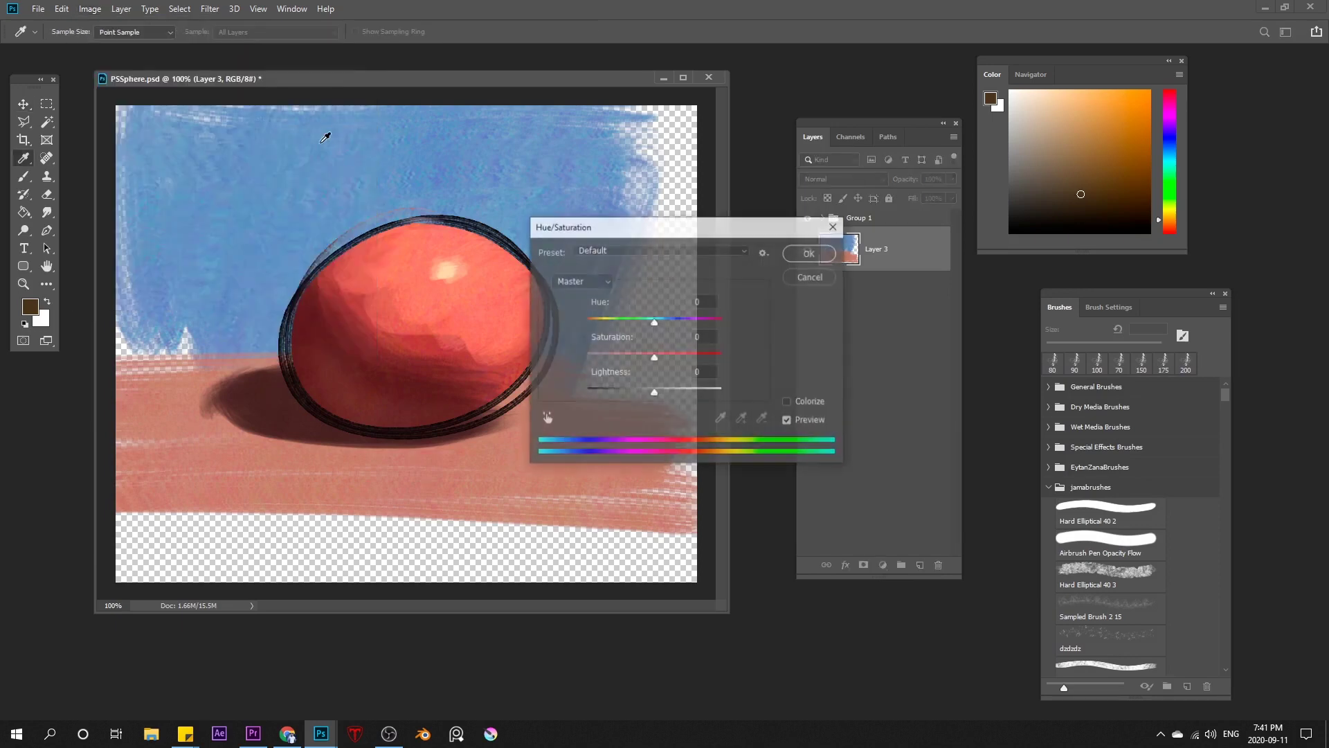
{"action": "mouse_move", "coordinate": [655, 320]}
{"action": "left_mouse_down"}
{"action": "mouse_move", "coordinate": [678, 331]}
{"action": "mouse_move", "coordinate": [635, 322]}
{"action": "left_mouse_up"}
{"action": "left_click_drag", "start_coordinate": [697, 232], "coordinate": [762, 250]}
{"action": "left_click_drag", "start_coordinate": [700, 340], "coordinate": [728, 409]}
{"action": "left_click", "coordinate": [873, 272]}
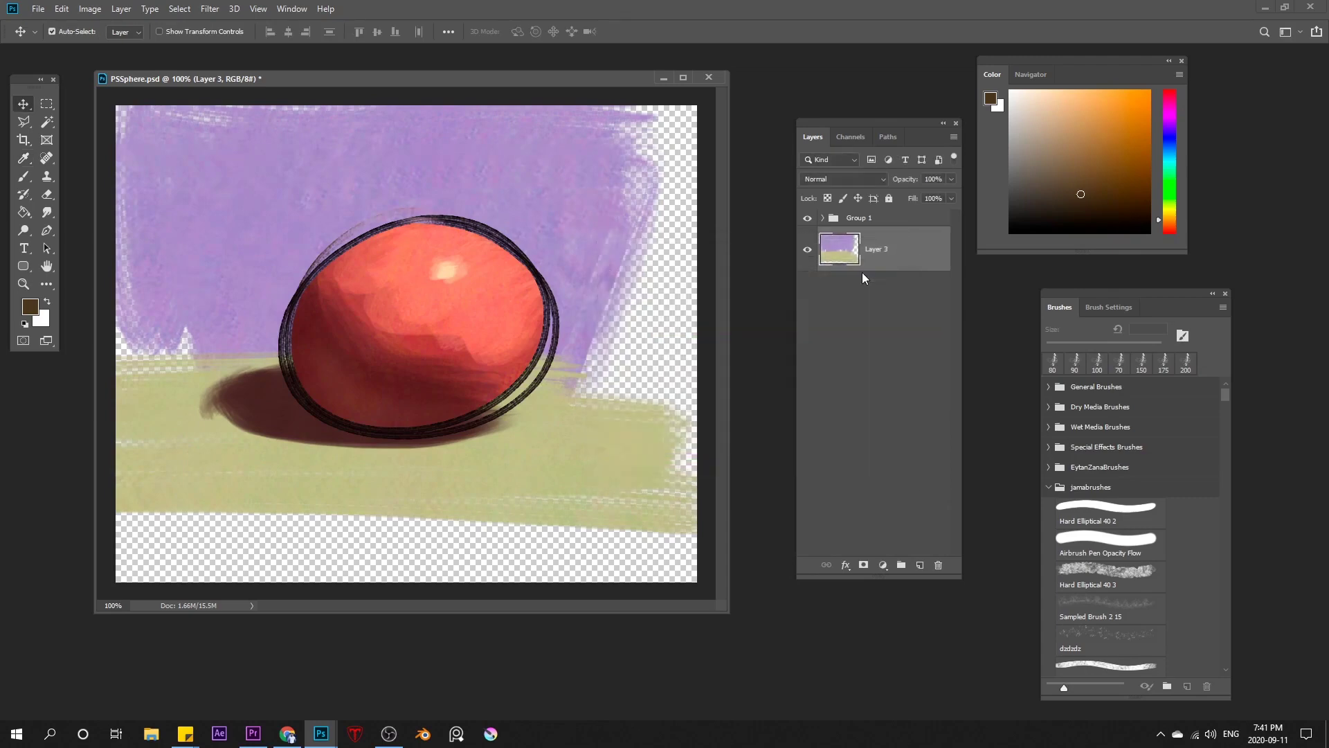
- Brighten Layer 3 with an Exposure adjustment using exposure +1.03, offset -0.1245 and gamma correction 0.81
{"action": "key", "text": "v"}
{"action": "left_click", "coordinate": [90, 8]}
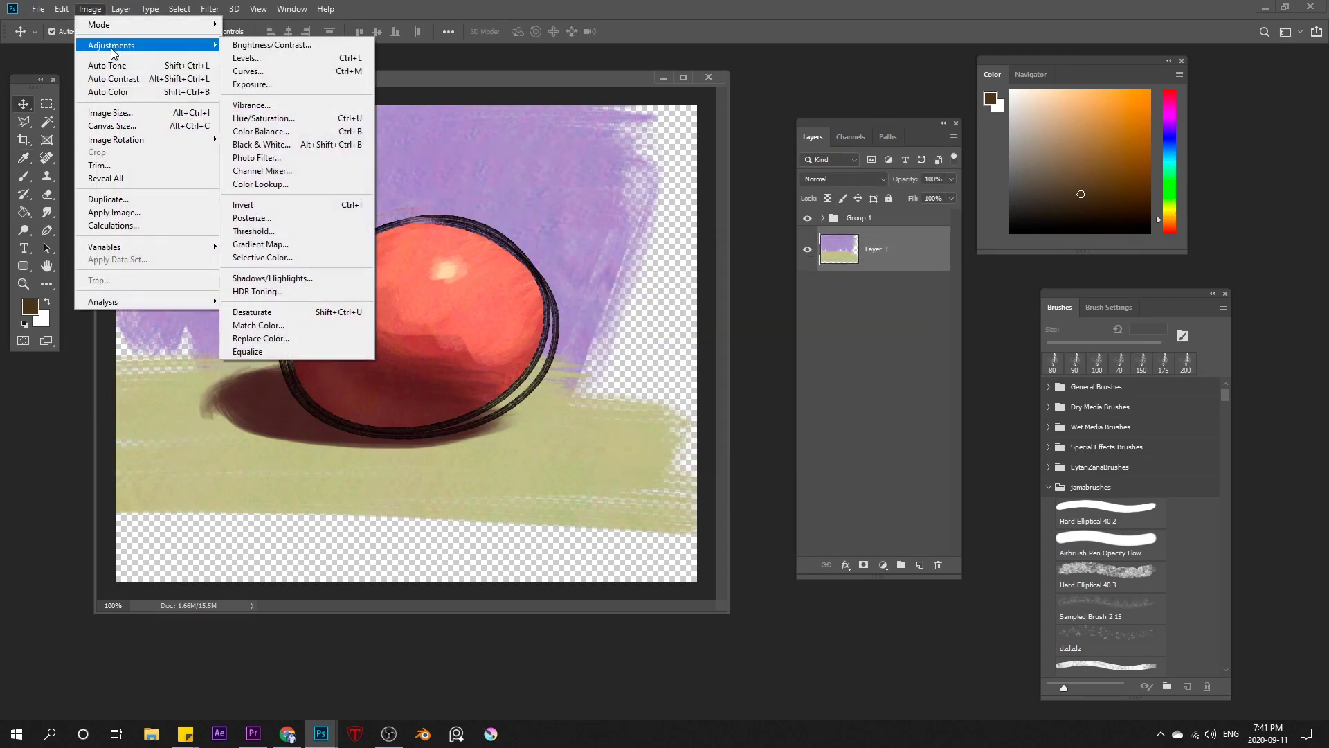
{"action": "left_click", "coordinate": [248, 84]}
{"action": "left_click_drag", "start_coordinate": [797, 293], "coordinate": [623, 244]}
{"action": "left_click_drag", "start_coordinate": [710, 314], "coordinate": [714, 376]}
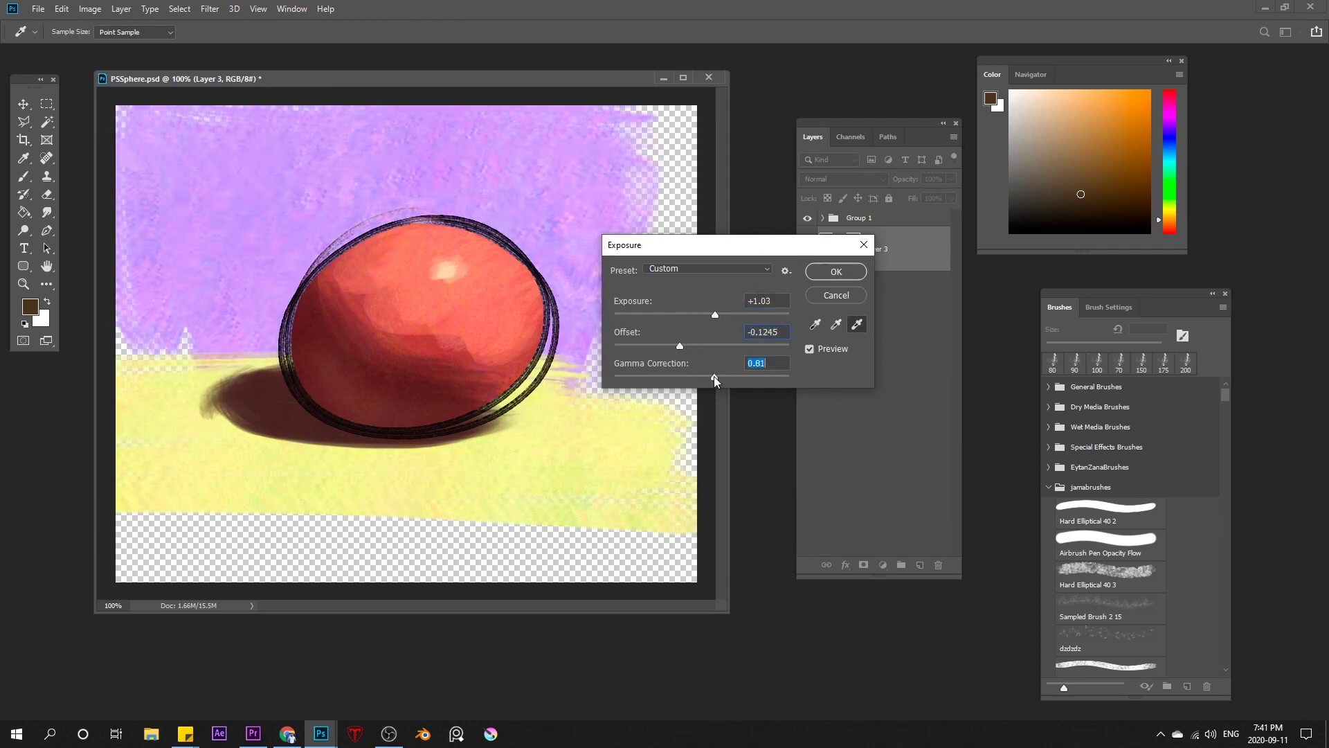
{"action": "left_click", "coordinate": [833, 272]}
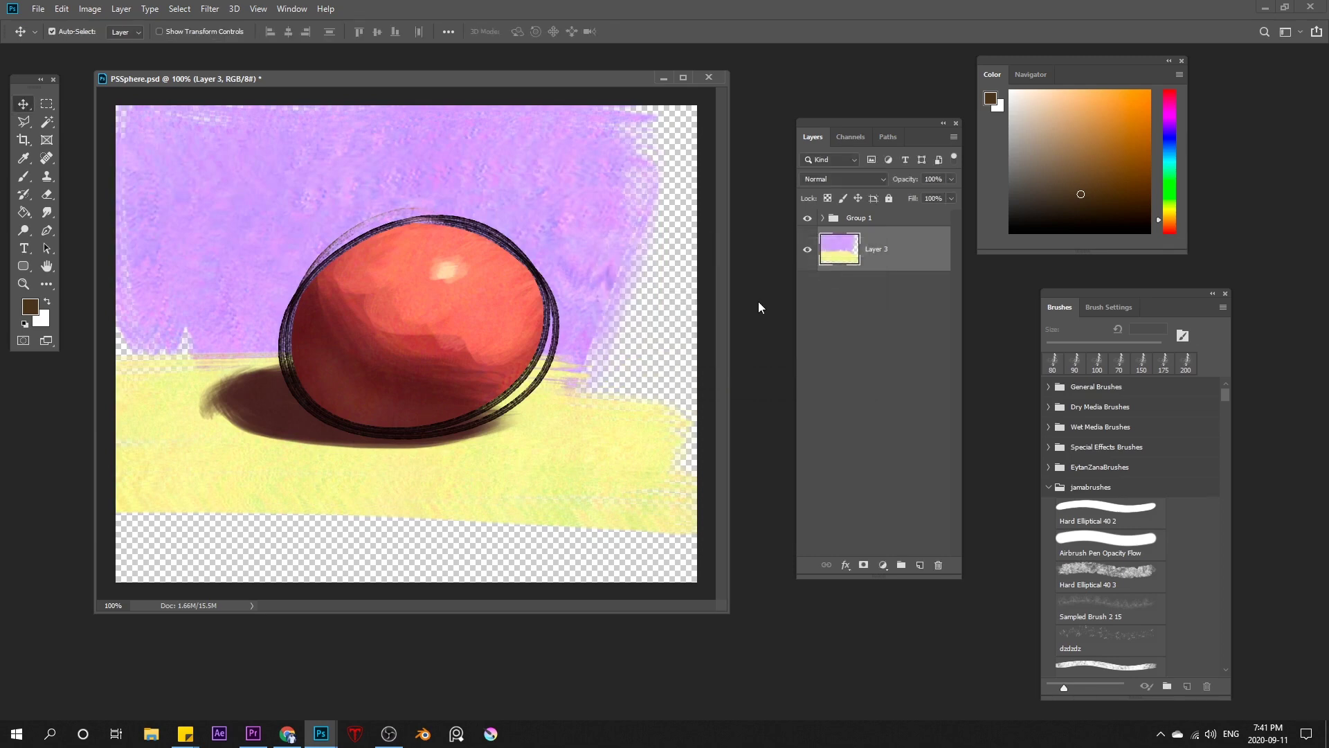
- Try an S-shaped Curves adjustment directly on Layer 3, then cancel it
{"action": "left_click", "coordinate": [90, 8]}
{"action": "mouse_move", "coordinate": [139, 45]}
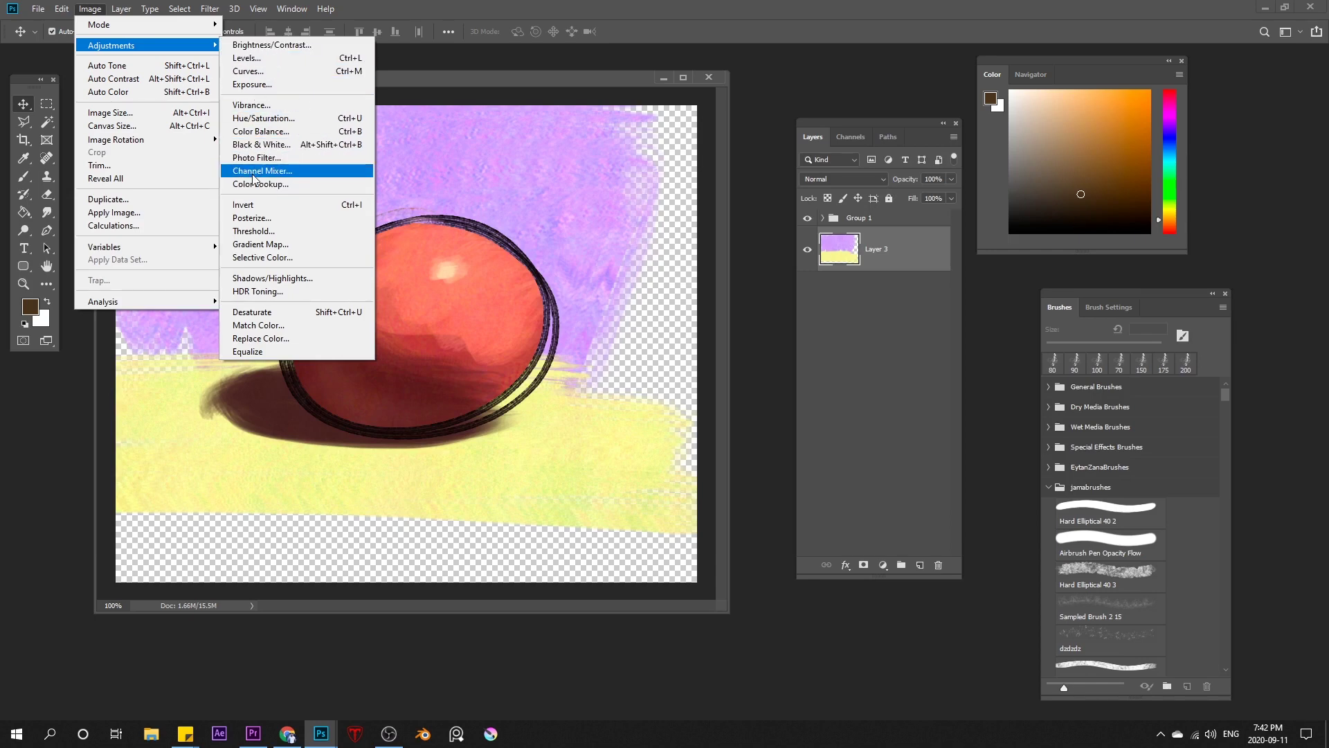
{"action": "left_click", "coordinate": [258, 72]}
{"action": "left_click_drag", "start_coordinate": [866, 236], "coordinate": [717, 180]}
{"action": "left_click_drag", "start_coordinate": [778, 299], "coordinate": [771, 280]}
{"action": "left_click_drag", "start_coordinate": [718, 333], "coordinate": [718, 364]}
{"action": "left_click_drag", "start_coordinate": [779, 273], "coordinate": [784, 284]}
{"action": "left_click_drag", "start_coordinate": [720, 366], "coordinate": [730, 369]}
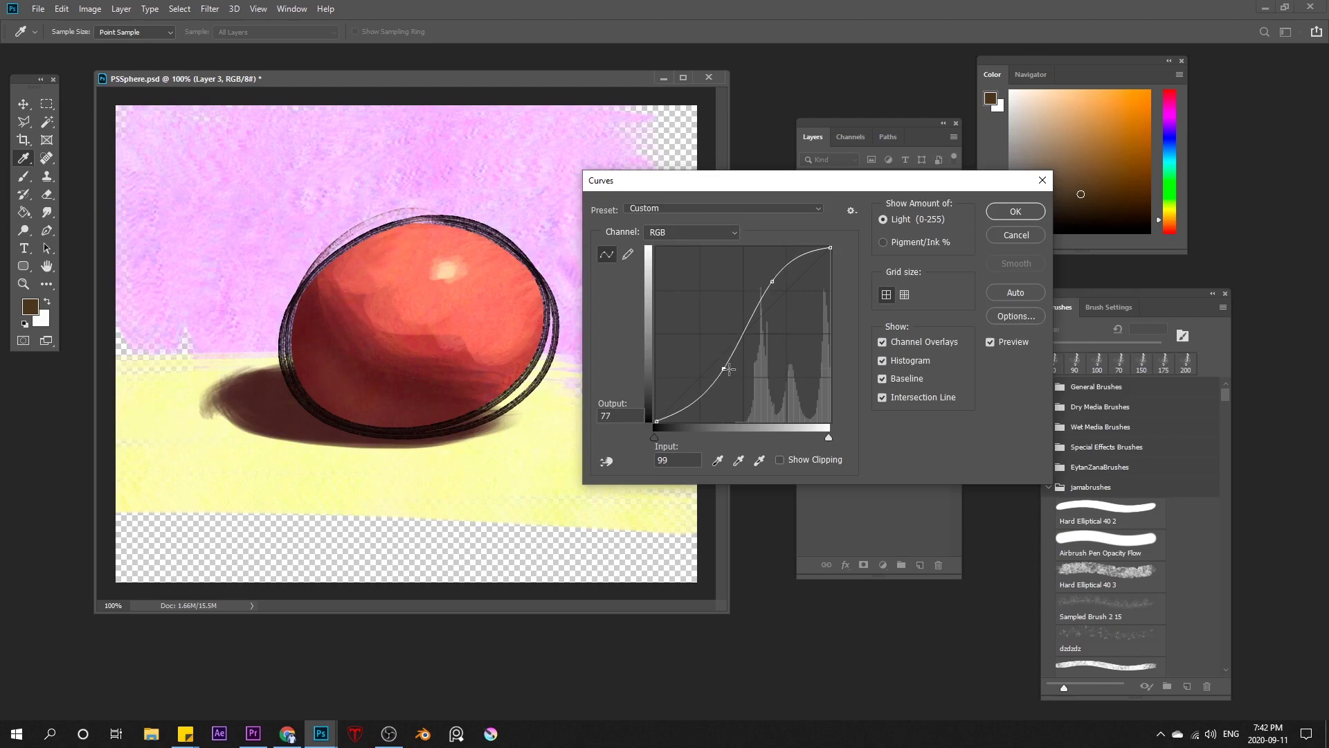
{"action": "key", "text": "Escape"}
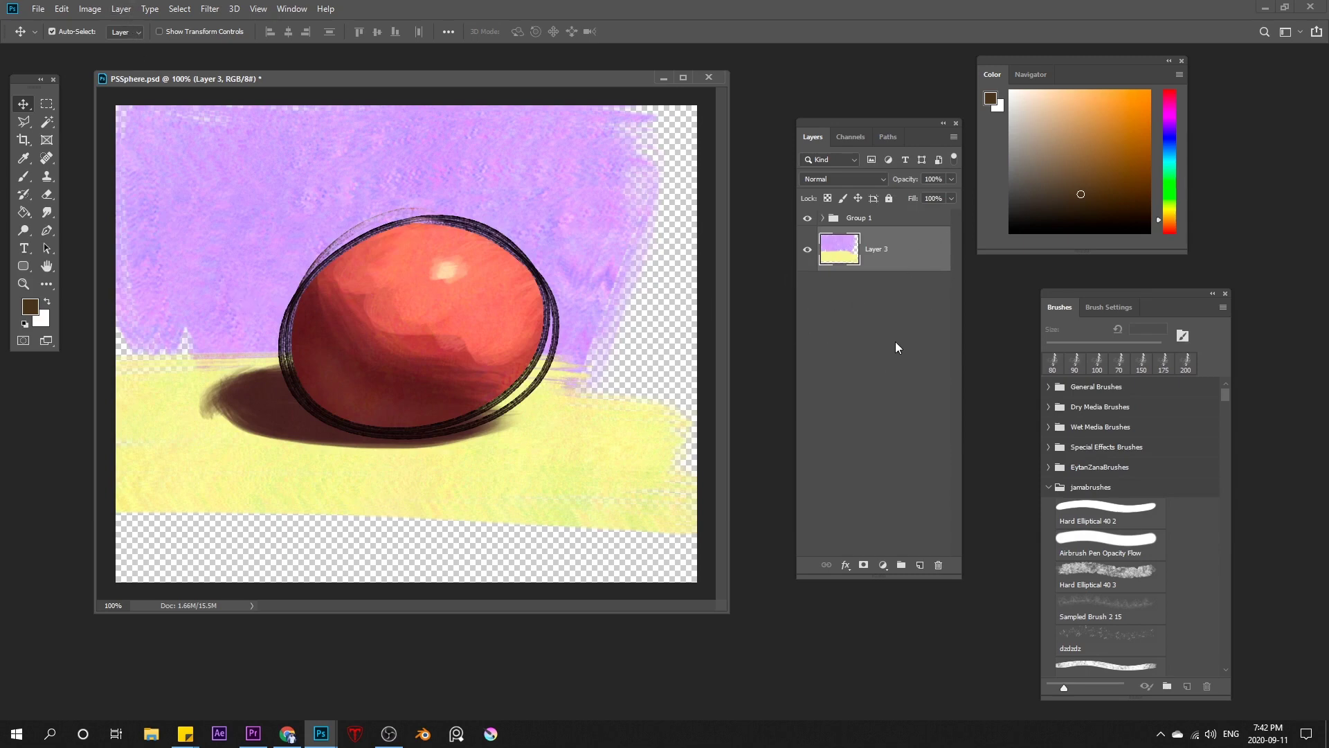
- Add a Curves adjustment layer above Group 1 and place its enlarged settings beside the painting
{"action": "left_click", "coordinate": [869, 220]}
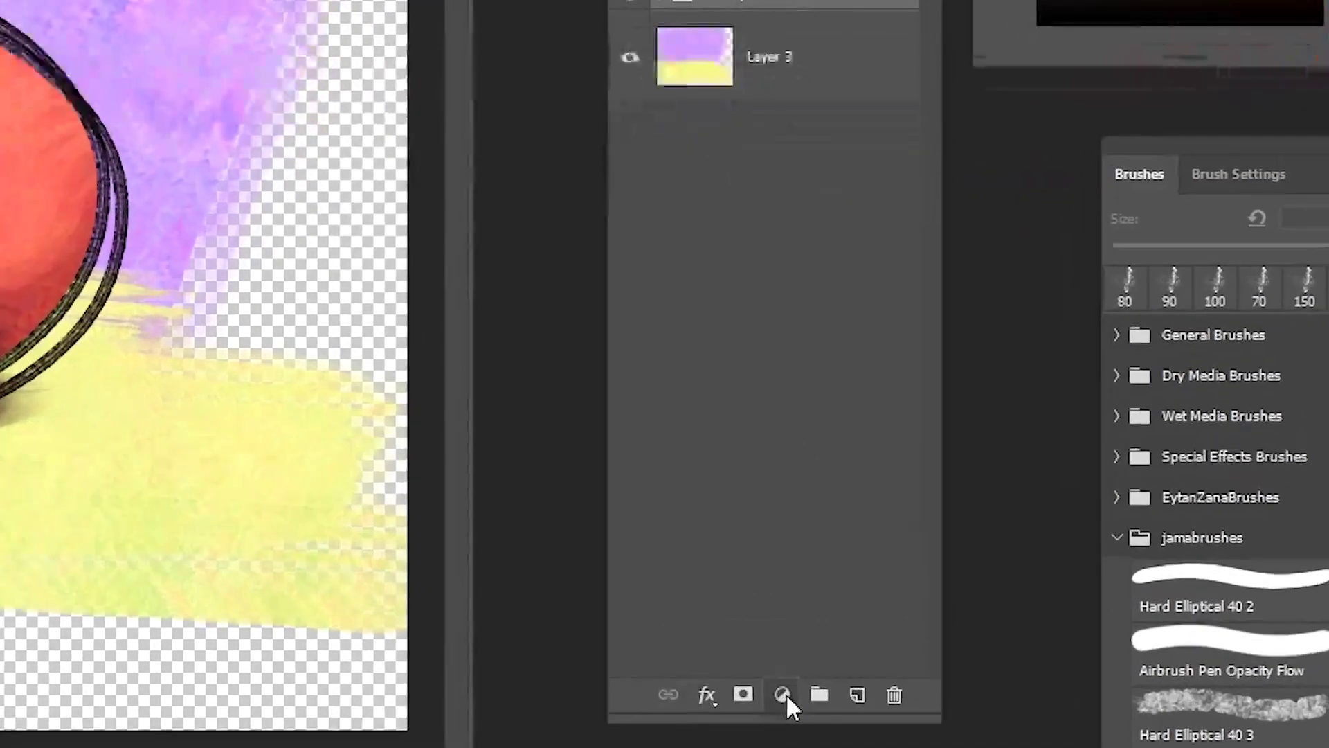
{"action": "left_click", "coordinate": [882, 565]}
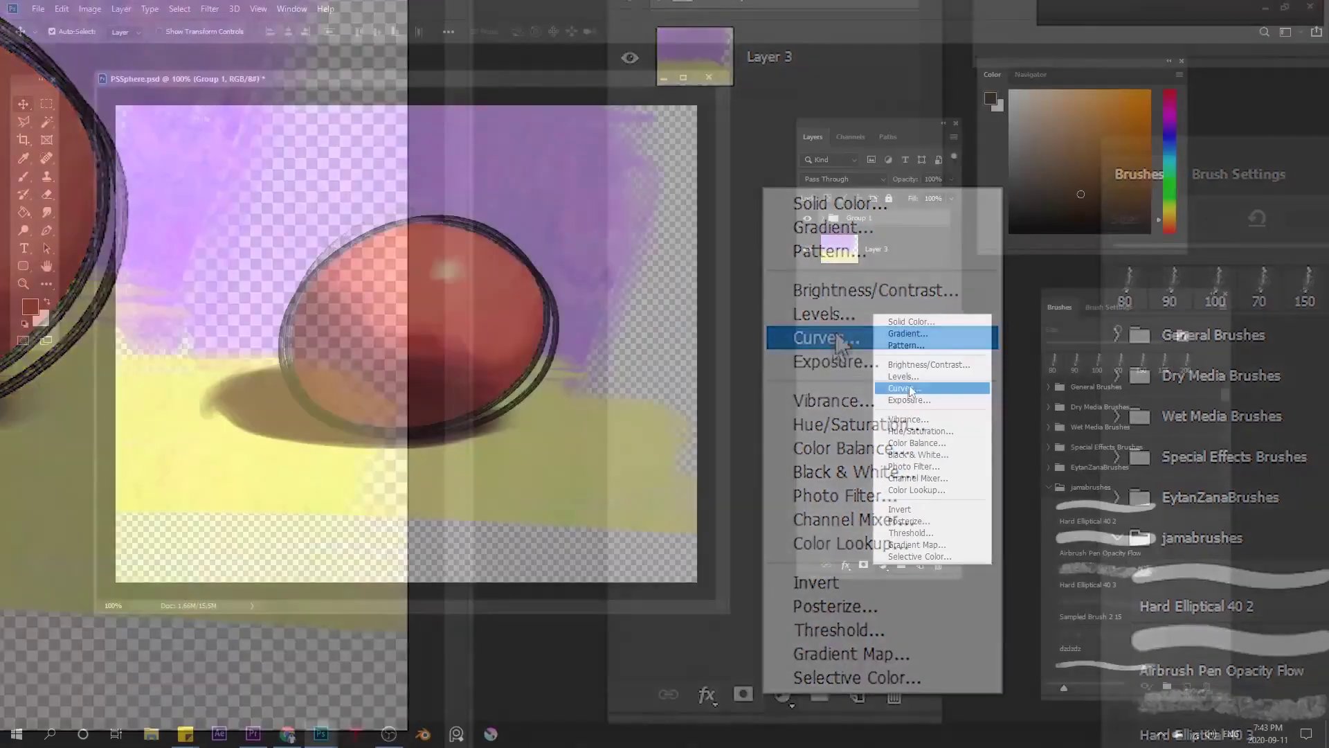
{"action": "left_click", "coordinate": [826, 338]}
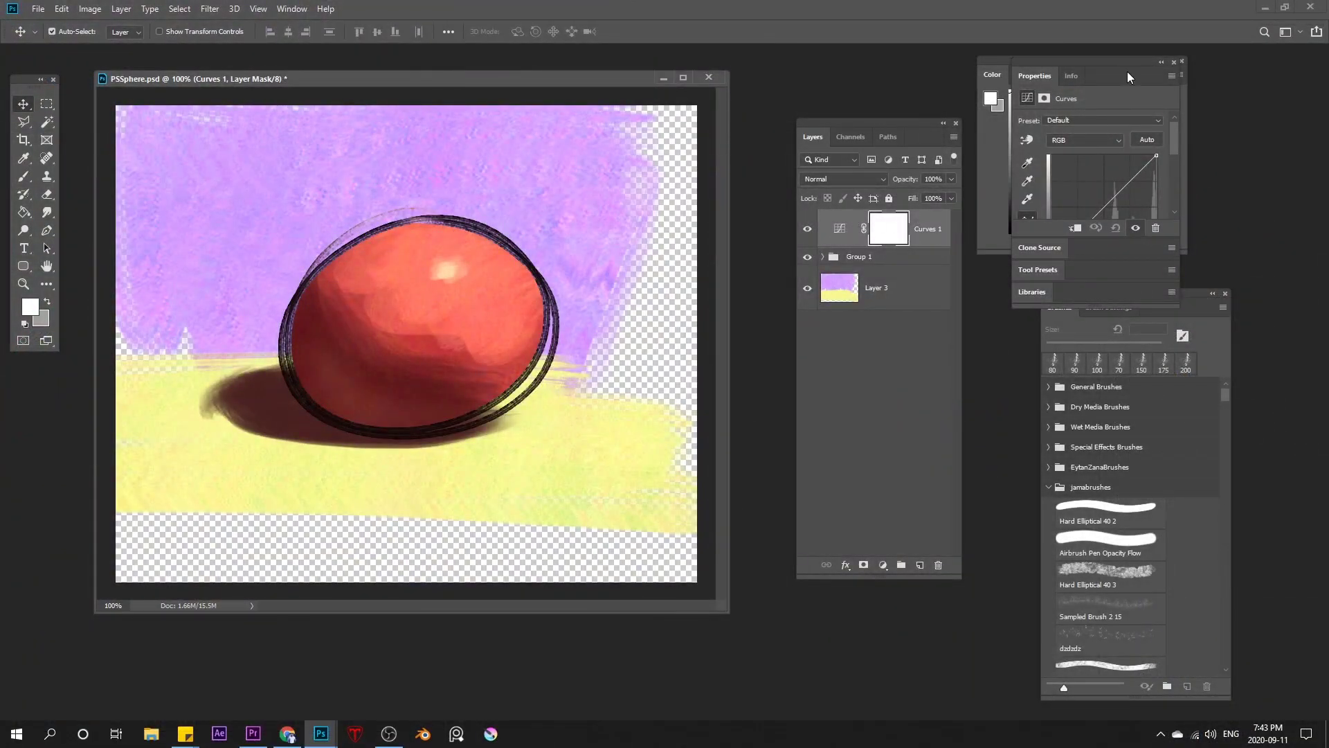
{"action": "left_click_drag", "start_coordinate": [1127, 72], "coordinate": [671, 210]}
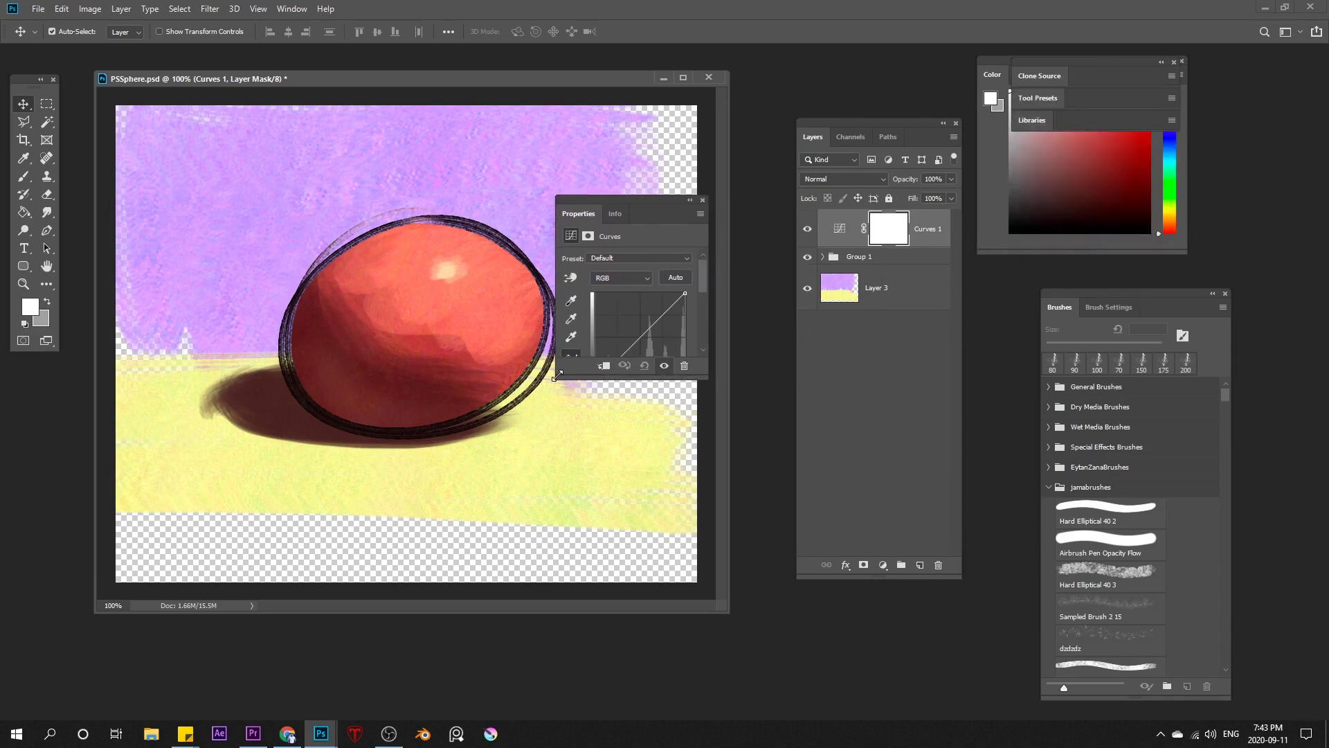
{"action": "left_click_drag", "start_coordinate": [558, 374], "coordinate": [465, 473]}
{"action": "left_click_drag", "start_coordinate": [577, 217], "coordinate": [628, 223]}
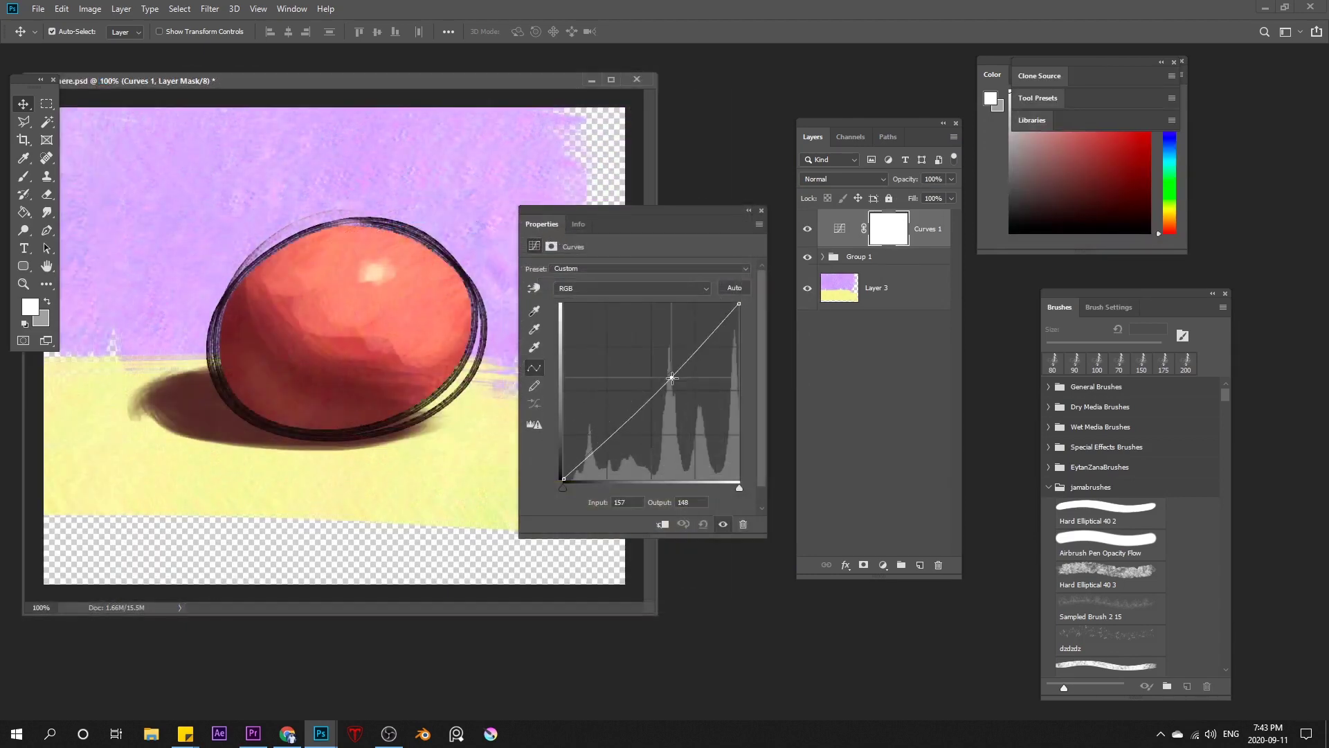
- Bend the Curves 1 graph into an S-curve that deepens the shadows and lifts the highlights, then reopen it and refine both points
{"action": "left_click_drag", "start_coordinate": [671, 376], "coordinate": [644, 424]}
{"action": "left_click_drag", "start_coordinate": [684, 373], "coordinate": [683, 364]}
{"action": "left_click", "coordinate": [762, 210]}
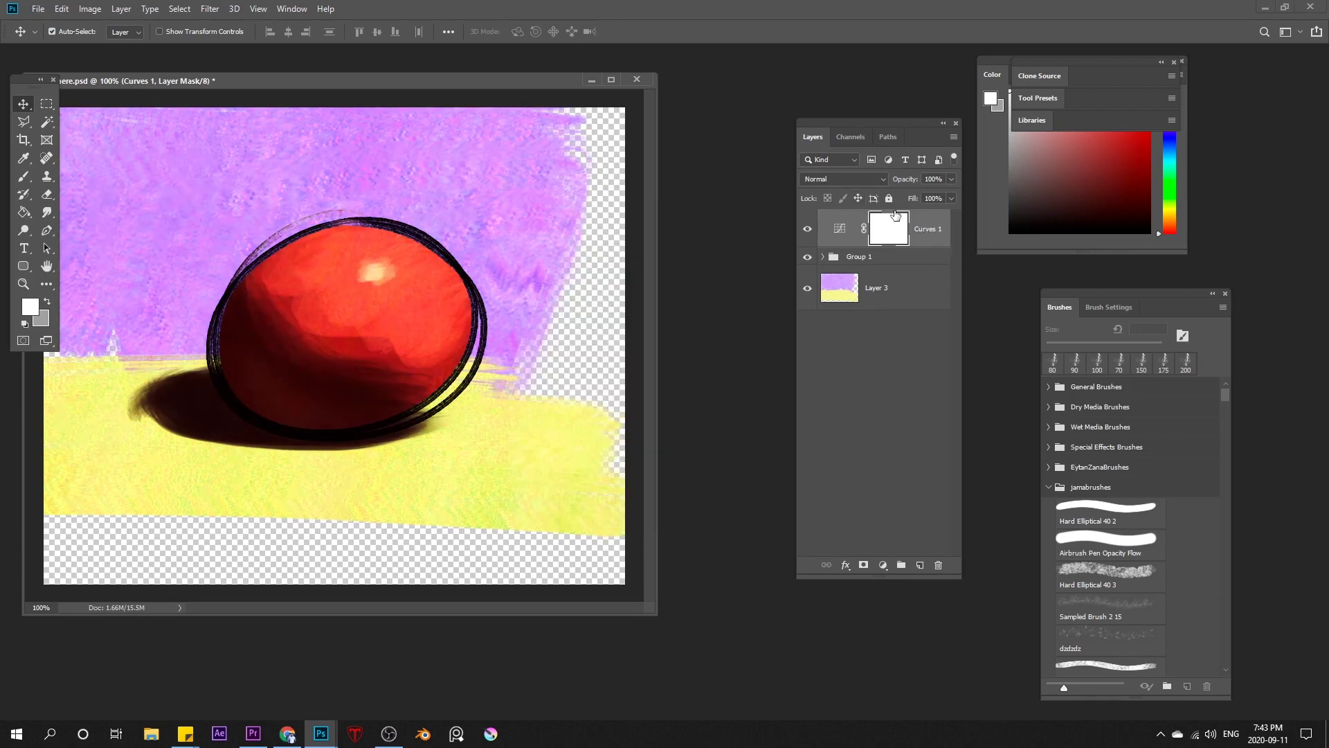
{"action": "double_click", "coordinate": [840, 228]}
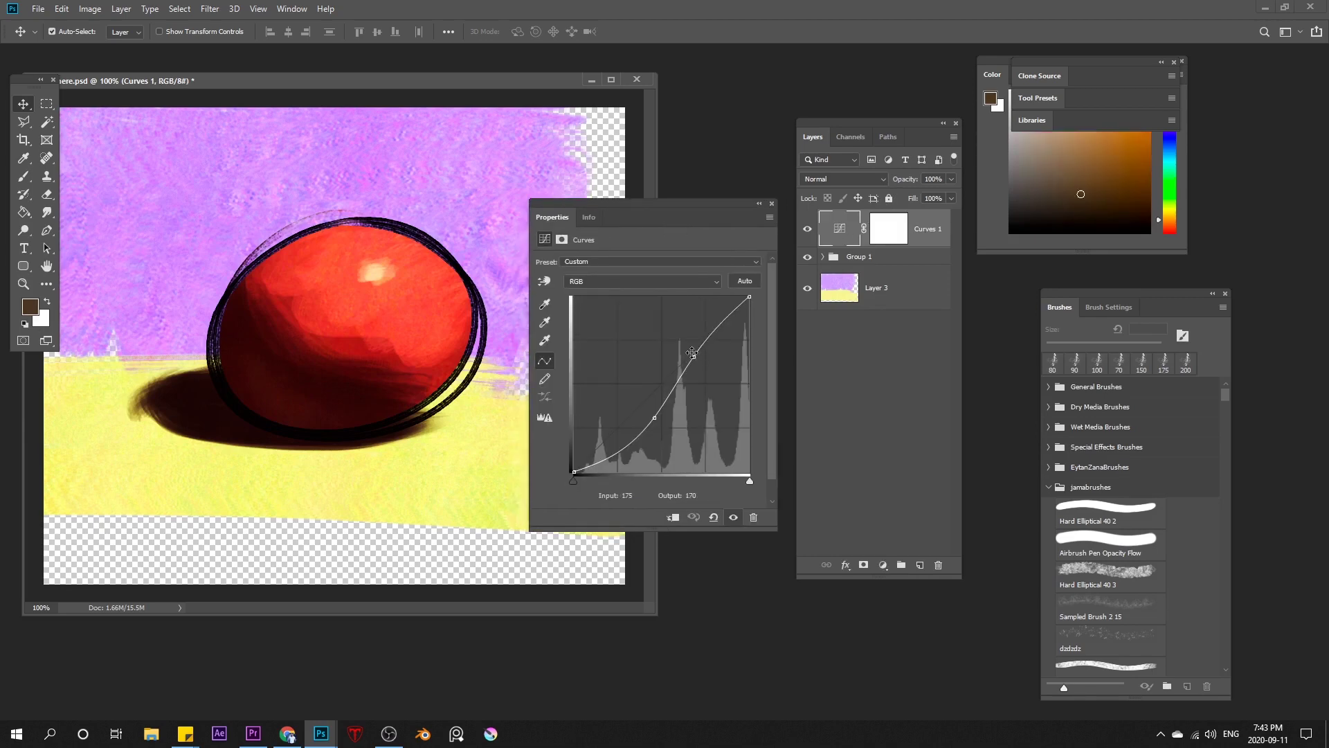
{"action": "left_click_drag", "start_coordinate": [693, 356], "coordinate": [691, 353]}
{"action": "left_click_drag", "start_coordinate": [654, 418], "coordinate": [662, 405]}
{"action": "left_click", "coordinate": [772, 204]}
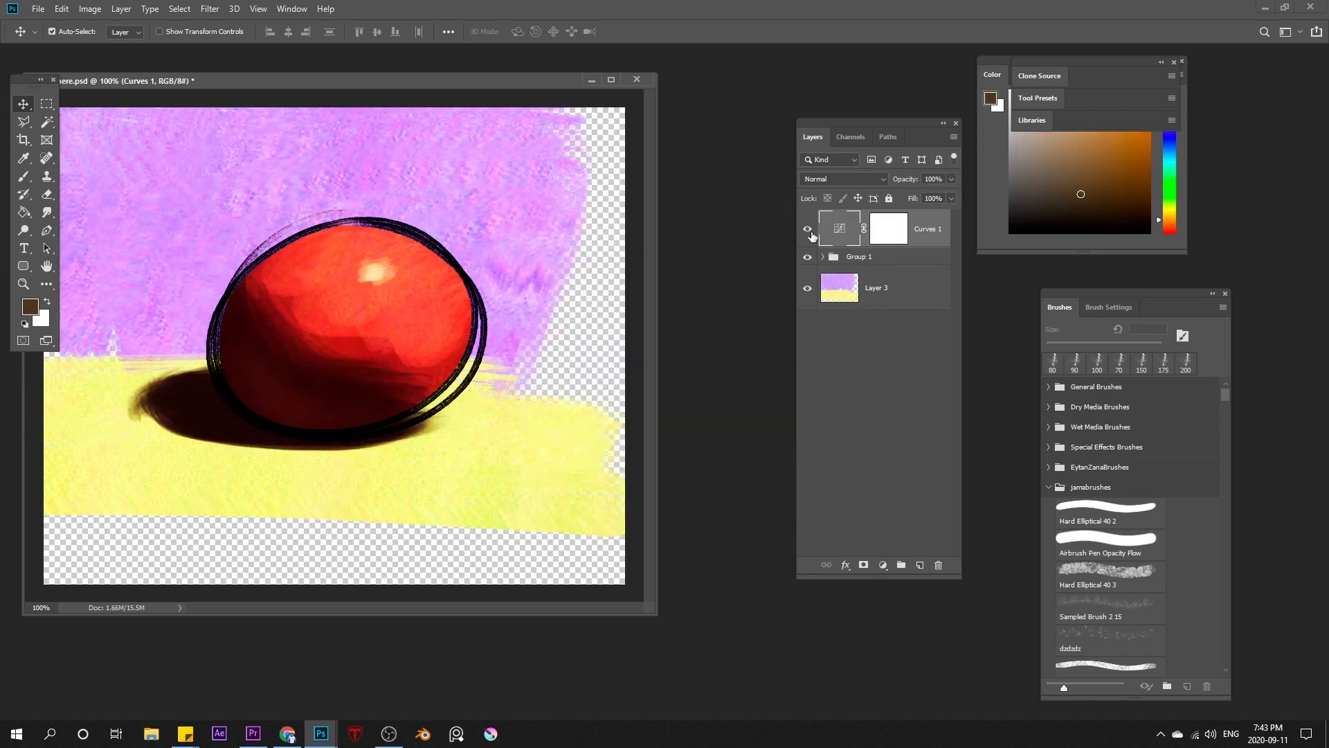
- Hide and show Curves 1 to compare the image, then try the layer at 39% opacity and undo that change
{"action": "left_click", "coordinate": [808, 230]}
{"action": "left_click", "coordinate": [806, 229]}
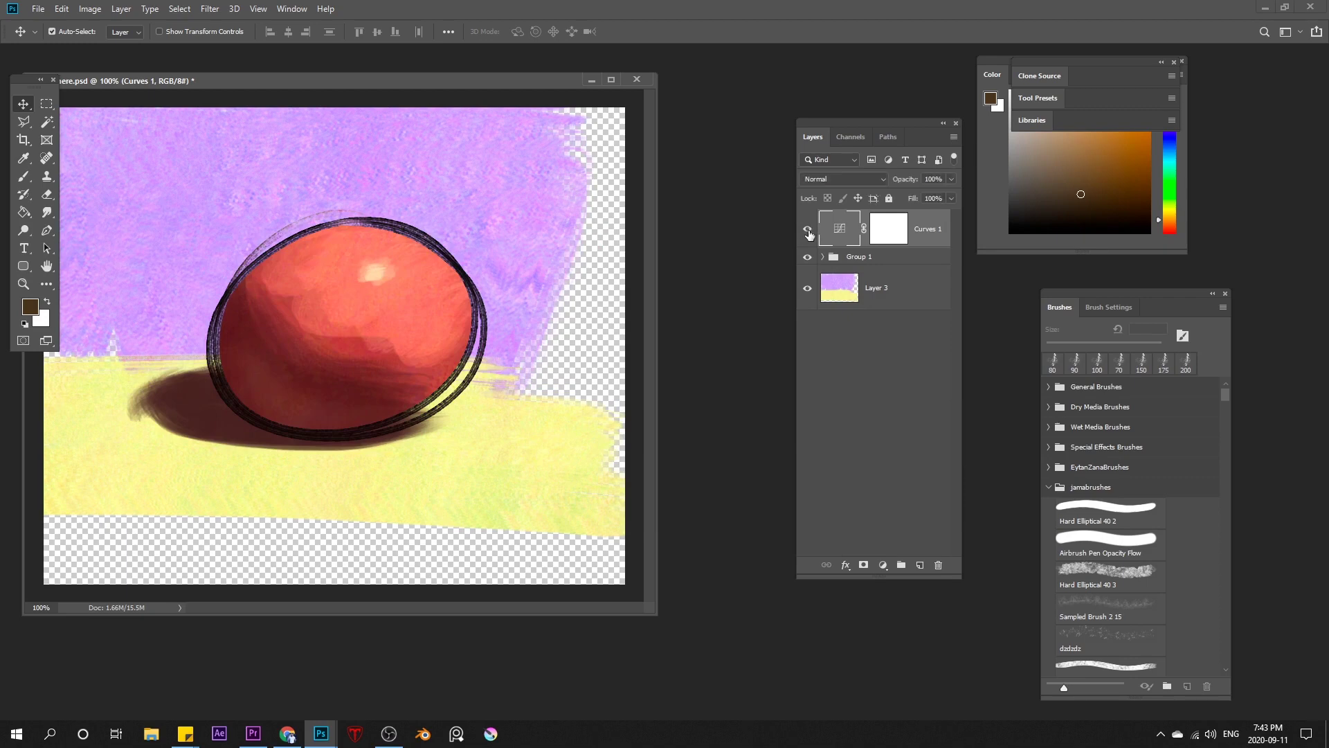
{"action": "left_click_drag", "start_coordinate": [952, 179], "coordinate": [905, 192]}
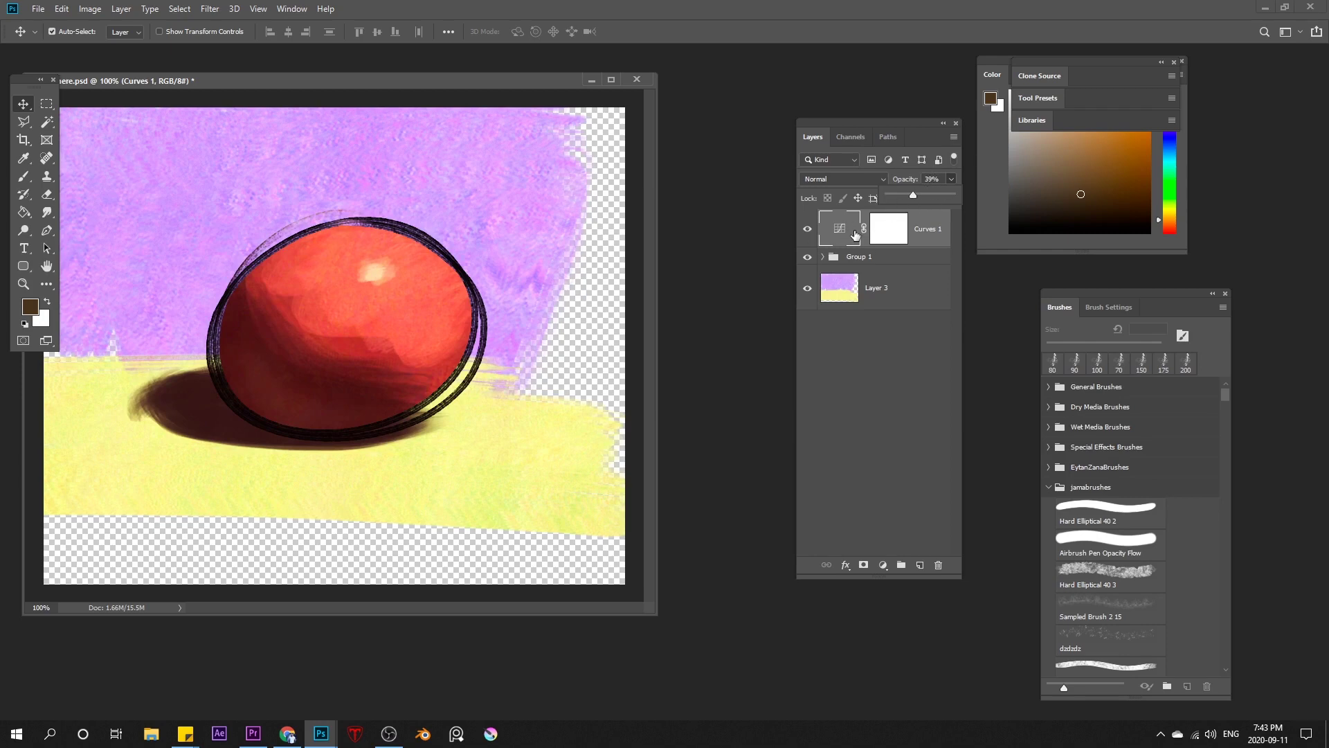
{"action": "key", "text": "ctrl+z"}
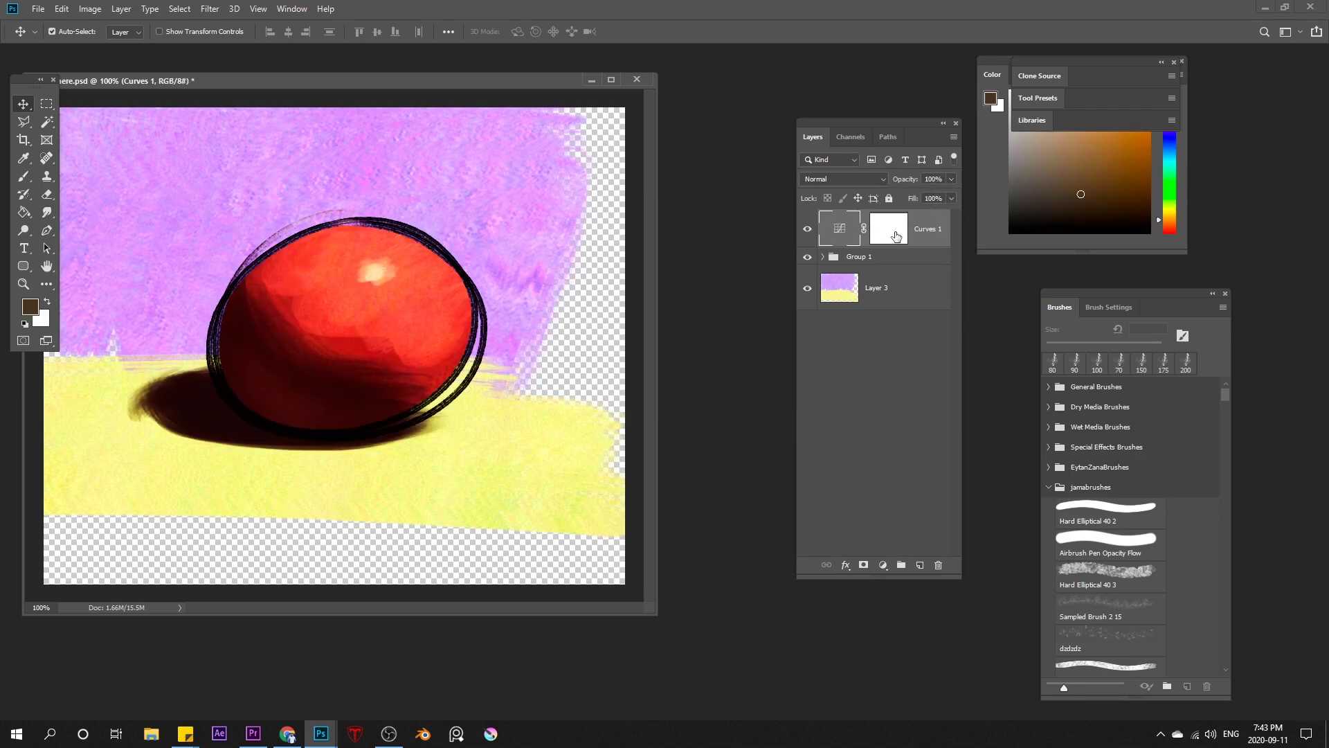
- Paint the Curves 1 mask black over the ball with the Hard Elliptical 40 3 brush at 50 px, then paint parts back in white
{"action": "left_click", "coordinate": [896, 232]}
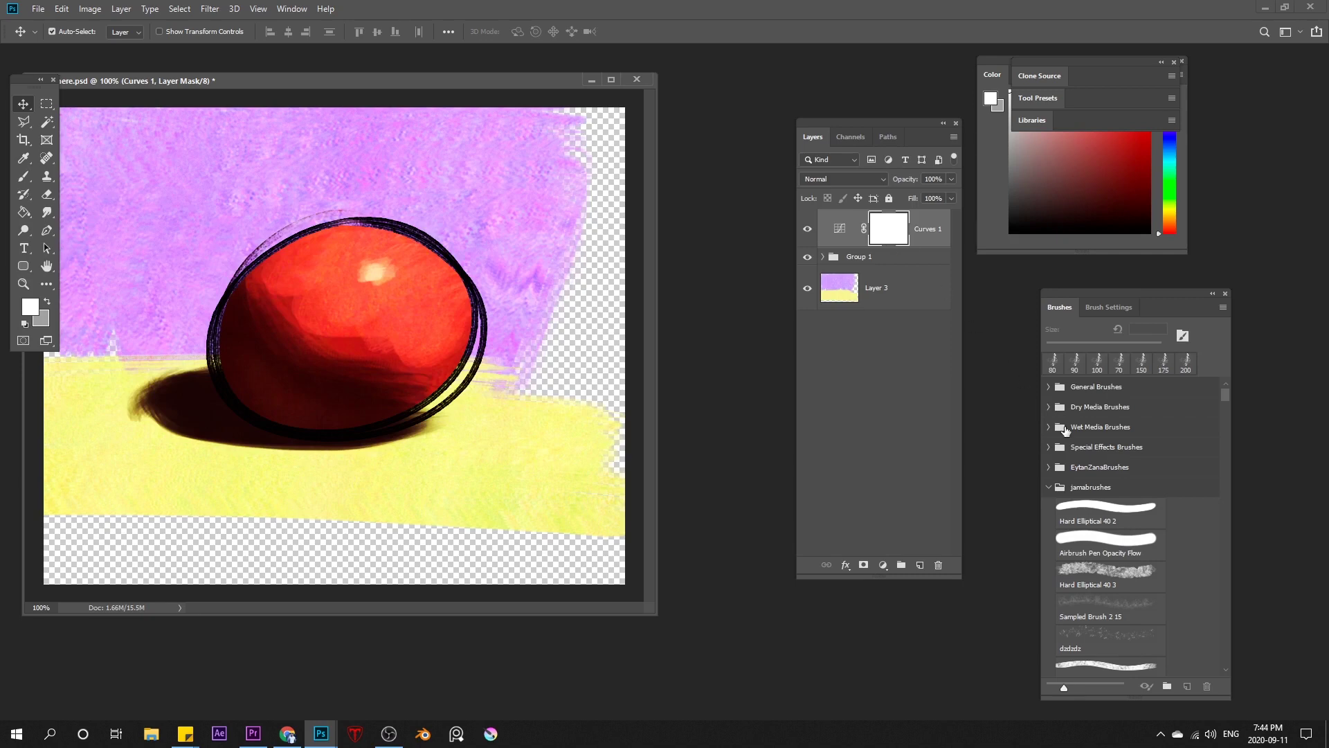
{"action": "left_click", "coordinate": [1105, 572]}
{"action": "key", "text": "x"}
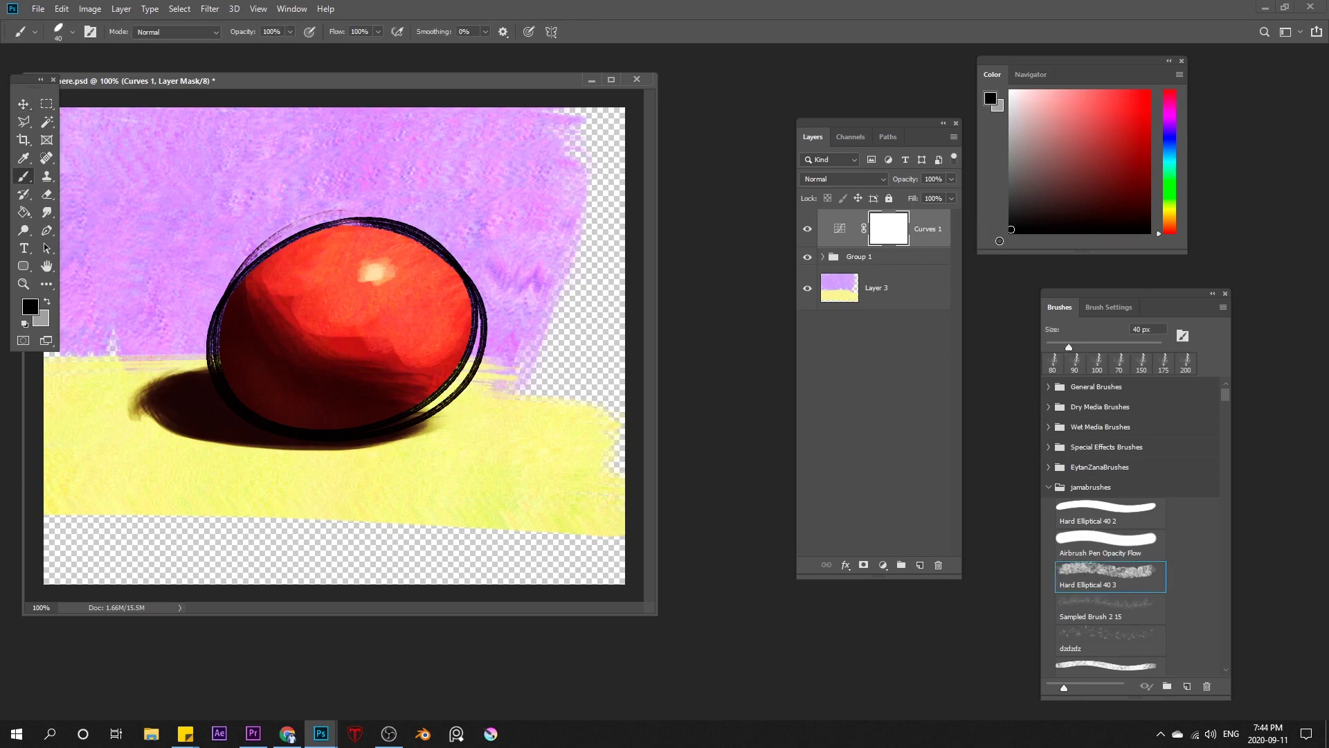
{"action": "key", "text": "]"}
{"action": "mouse_move", "coordinate": [313, 247]}
{"action": "left_mouse_down"}
{"action": "mouse_move", "coordinate": [326, 295]}
{"action": "mouse_move", "coordinate": [416, 194]}
{"action": "mouse_move", "coordinate": [425, 350]}
{"action": "left_mouse_up"}
{"action": "key", "text": "]"}
{"action": "mouse_move", "coordinate": [371, 286]}
{"action": "left_mouse_down"}
{"action": "mouse_move", "coordinate": [300, 285]}
{"action": "mouse_move", "coordinate": [350, 309]}
{"action": "mouse_move", "coordinate": [308, 305]}
{"action": "mouse_move", "coordinate": [423, 277]}
{"action": "mouse_move", "coordinate": [423, 427]}
{"action": "mouse_move", "coordinate": [488, 256]}
{"action": "left_mouse_up"}
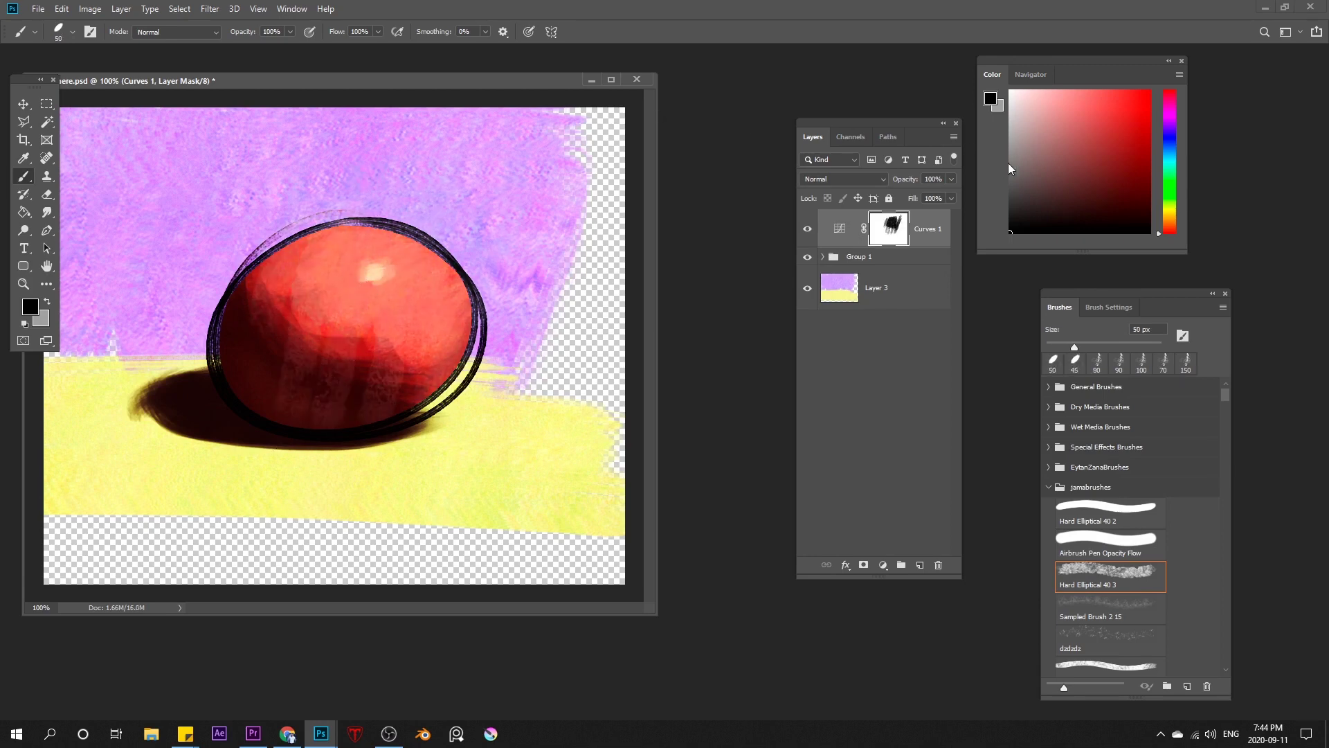
{"action": "left_click", "coordinate": [1010, 90]}
{"action": "mouse_move", "coordinate": [308, 351]}
{"action": "left_mouse_down"}
{"action": "mouse_move", "coordinate": [329, 331]}
{"action": "mouse_move", "coordinate": [340, 370]}
{"action": "mouse_move", "coordinate": [414, 313]}
{"action": "mouse_move", "coordinate": [339, 429]}
{"action": "left_mouse_up"}
- Move Curves 1 between Group 1 and Layer 3, compare its effect, and pull its curve down to darken the background
{"action": "mouse_move", "coordinate": [893, 229]}
{"action": "left_mouse_down"}
{"action": "mouse_move", "coordinate": [900, 258]}
{"action": "mouse_move", "coordinate": [893, 246]}
{"action": "left_mouse_up"}
{"action": "left_click", "coordinate": [809, 251]}
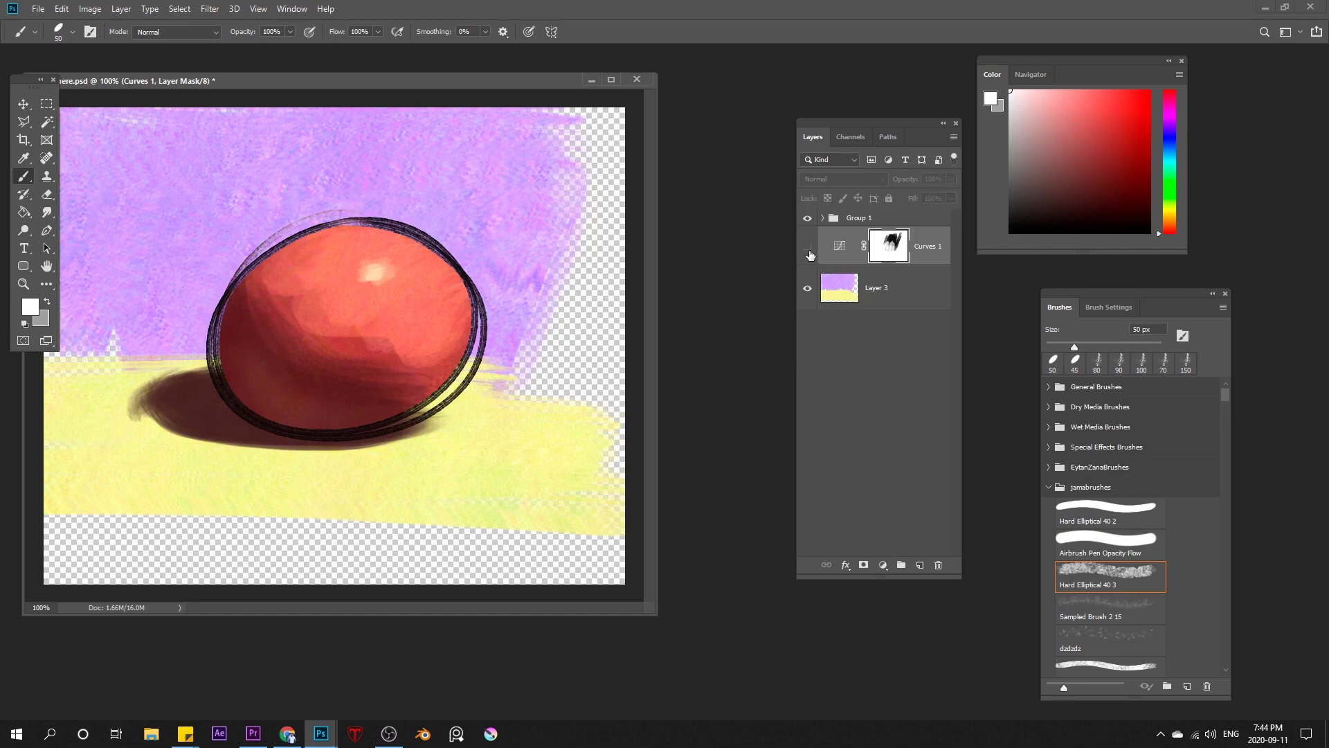
{"action": "left_click", "coordinate": [809, 252]}
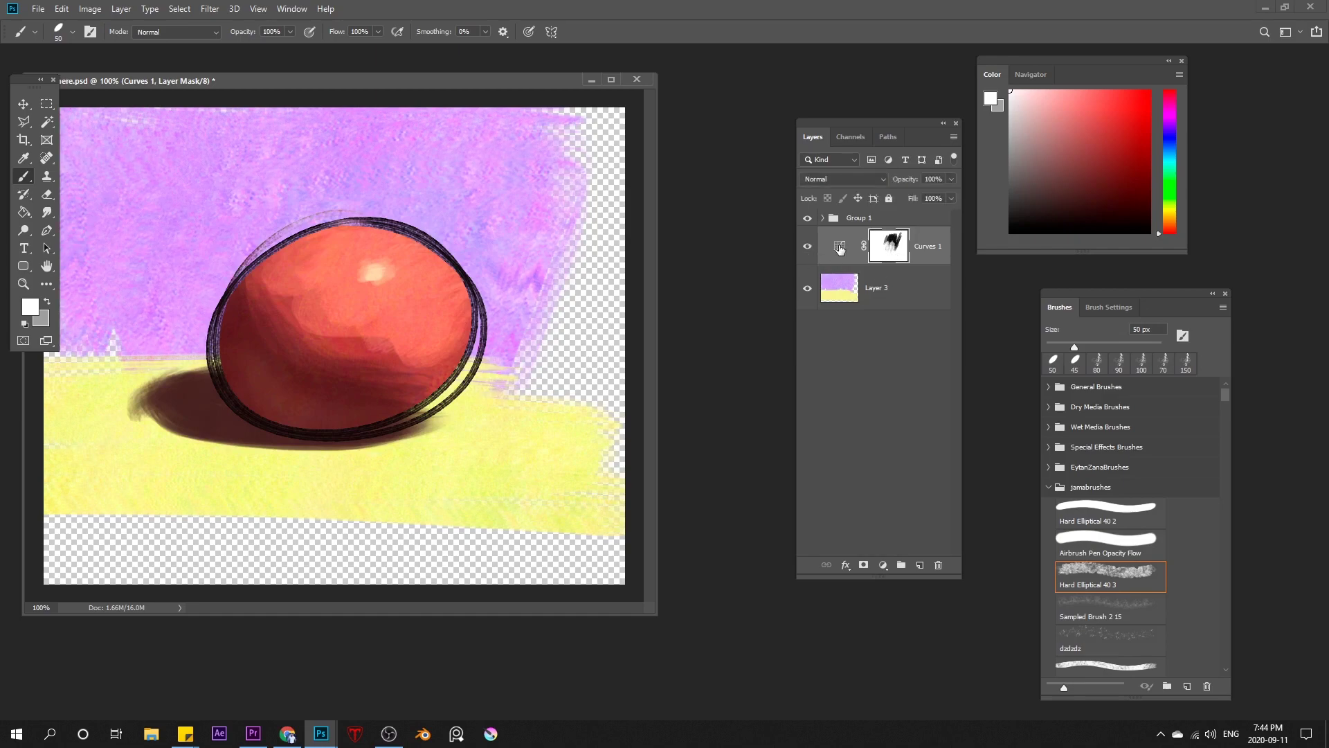
{"action": "left_click", "coordinate": [840, 247]}
{"action": "left_click_drag", "start_coordinate": [648, 408], "coordinate": [416, 215]}
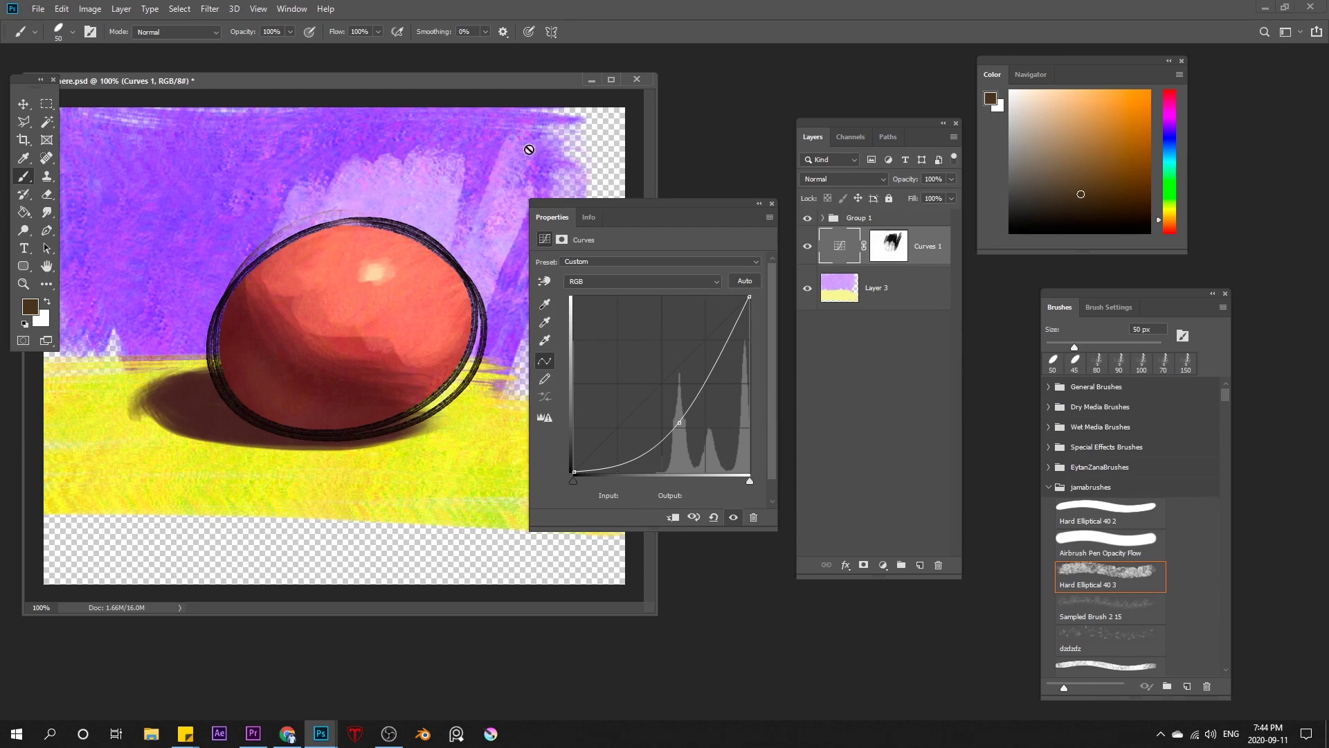
{"action": "left_click", "coordinate": [772, 203]}
- Disable the Curves 1 layer mask to compare the background without it, and enable the mask again
{"action": "left_click", "coordinate": [889, 246]}
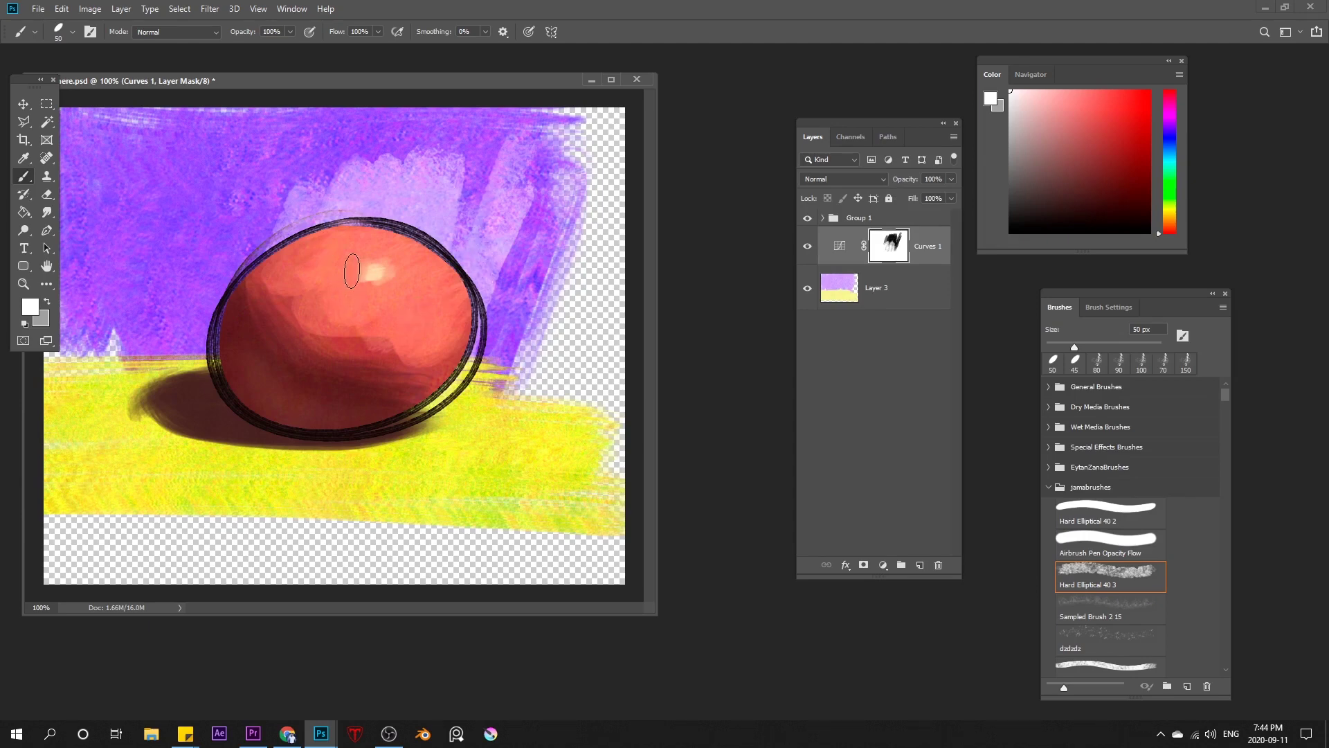
{"action": "right_click", "coordinate": [893, 243]}
{"action": "left_click", "coordinate": [918, 252]}
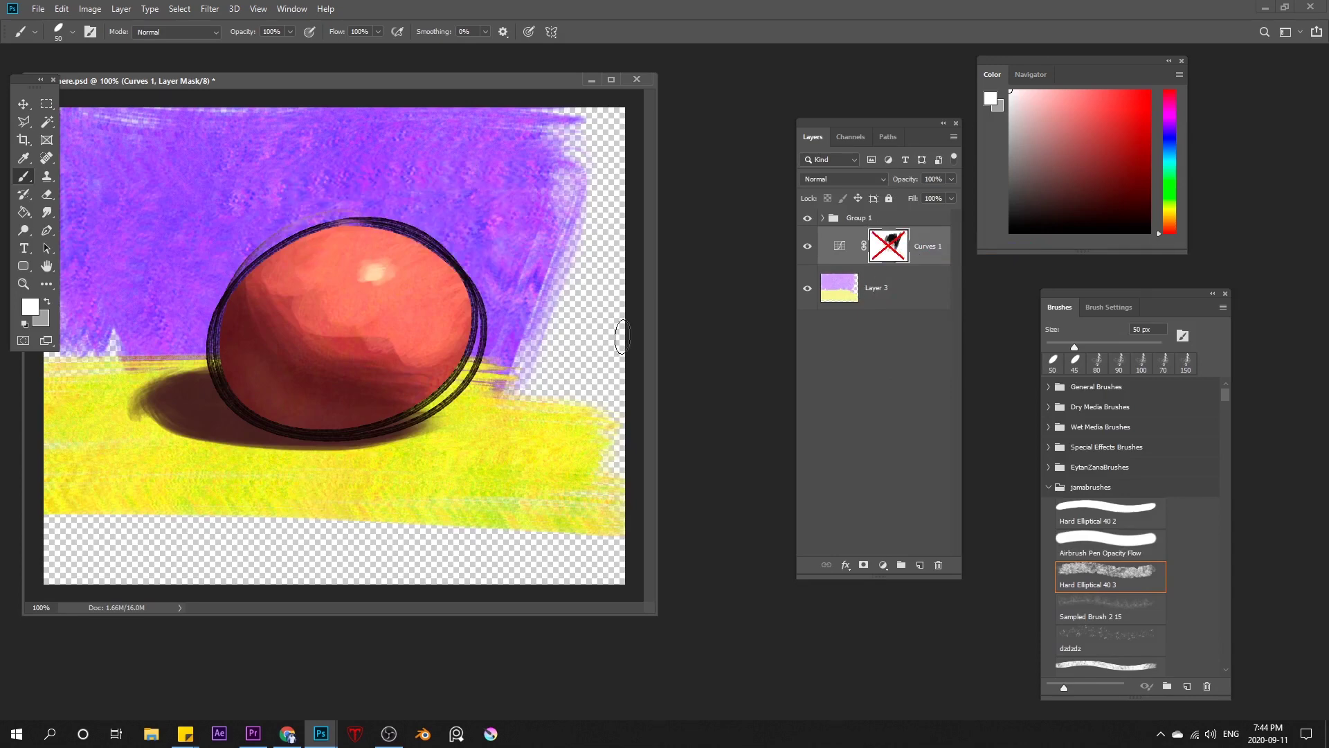
{"action": "right_click", "coordinate": [890, 249]}
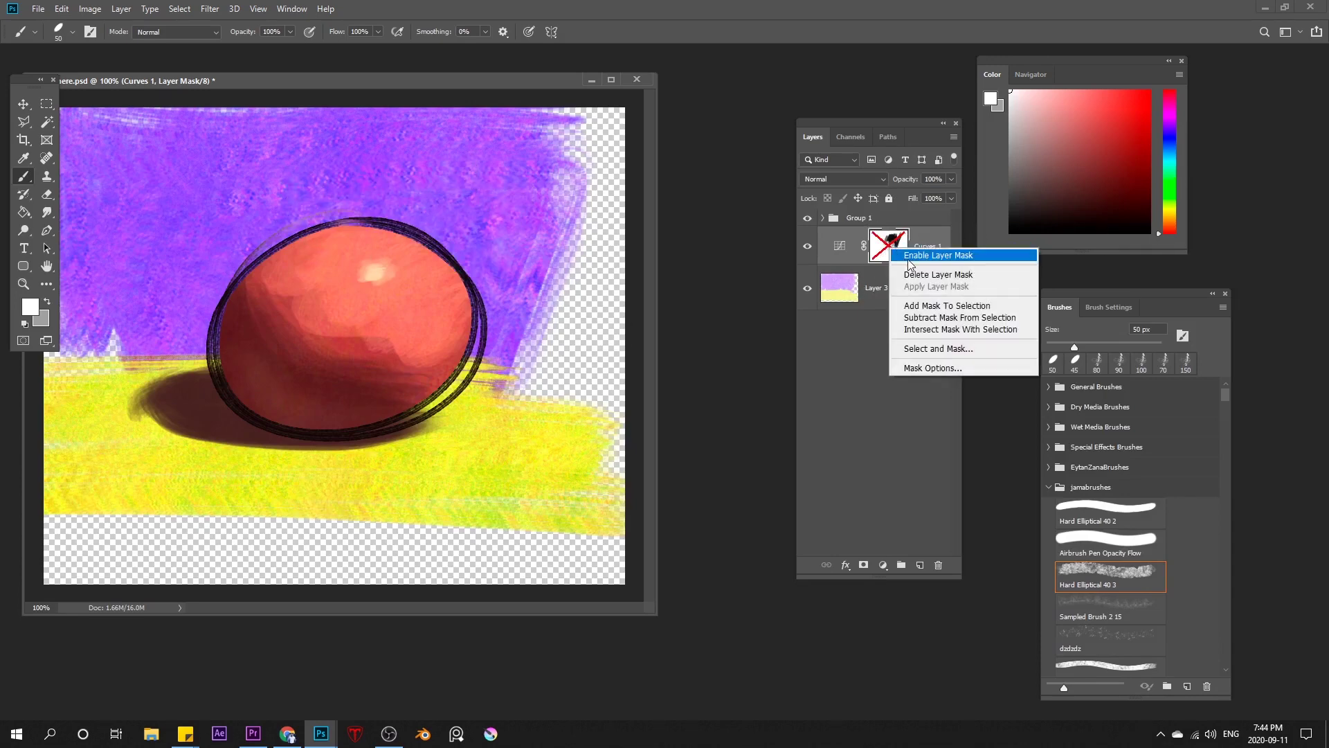
{"action": "left_click", "coordinate": [910, 257]}
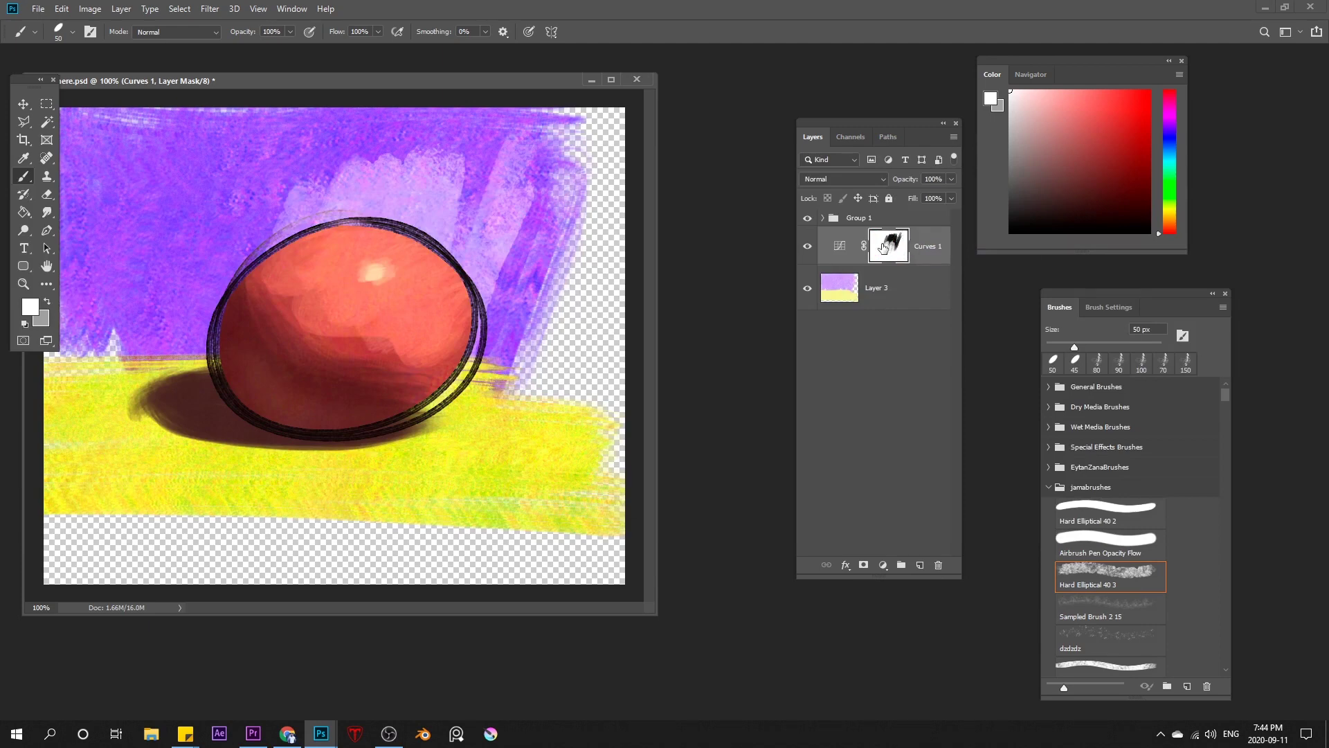
- Expand Group 1 and move Curves 1 between SHADOW and Layer 1 so it is clipped to the ball
{"action": "left_click", "coordinate": [824, 218]}
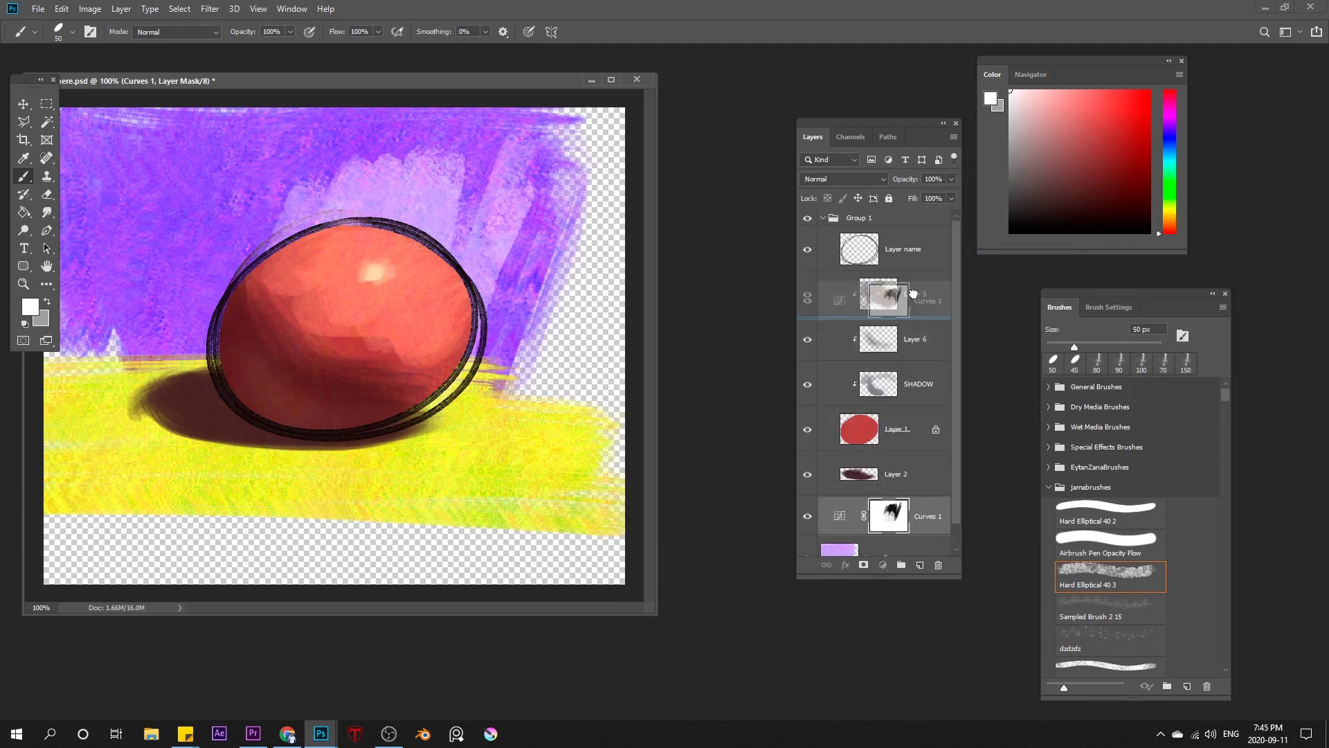
{"action": "left_click_drag", "start_coordinate": [915, 271], "coordinate": [879, 452]}
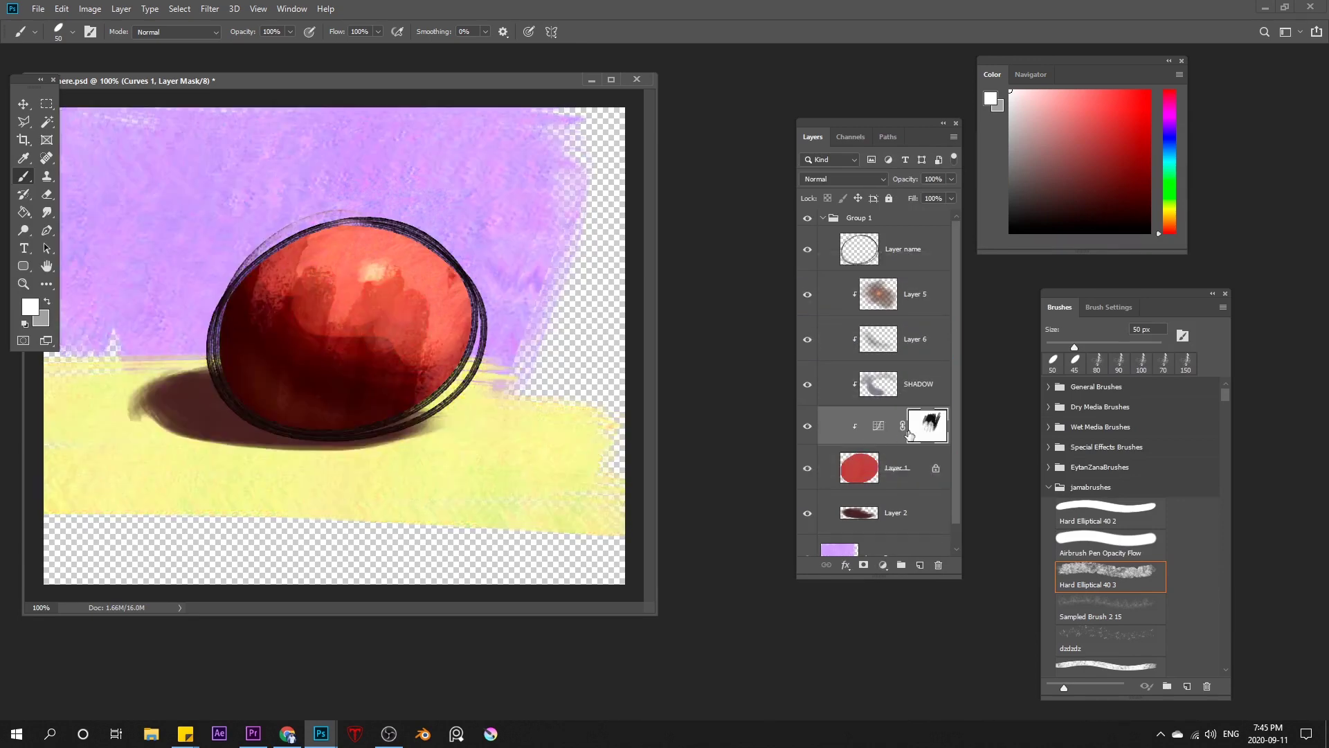
- Raise the RGB curve of Curves 1 to input 118, output 149, and pull its Red channel curve down to input 191, output 101
{"action": "double_click", "coordinate": [880, 428]}
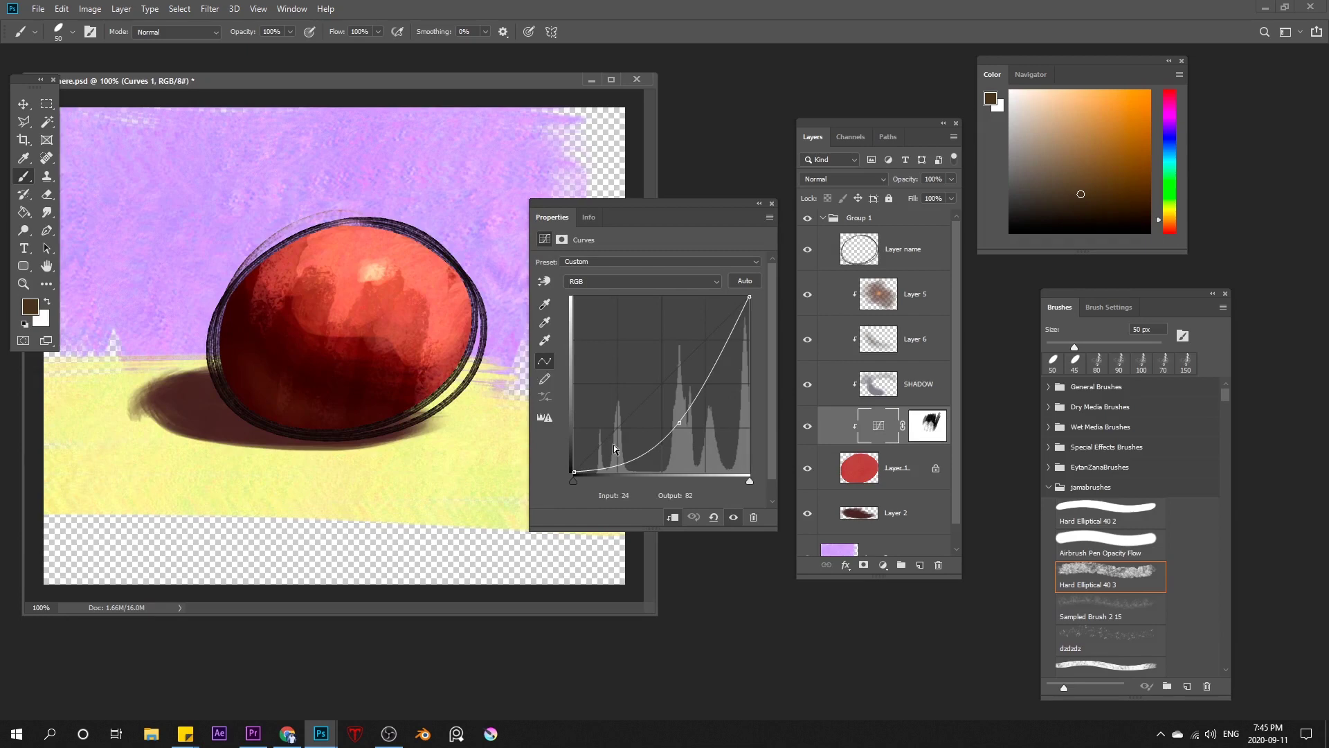
{"action": "left_click_drag", "start_coordinate": [681, 424], "coordinate": [655, 369]}
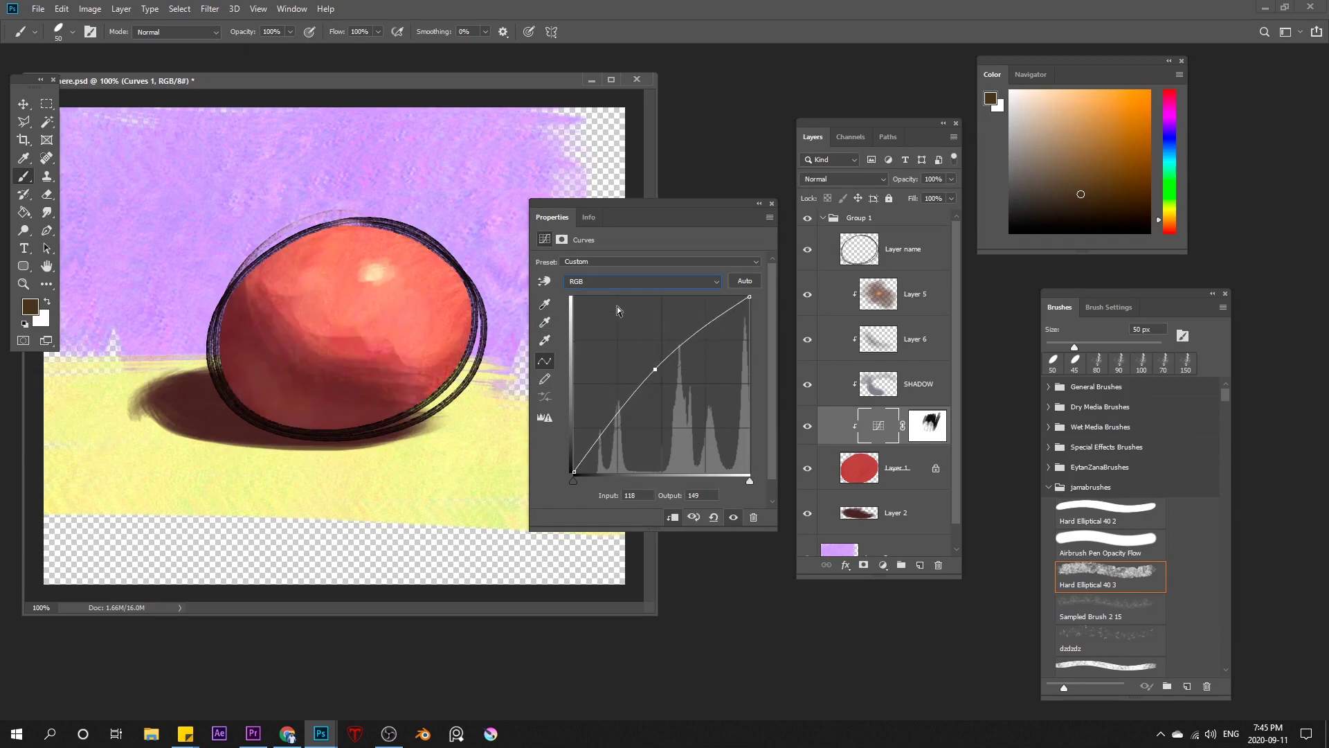
{"action": "left_click", "coordinate": [618, 283]}
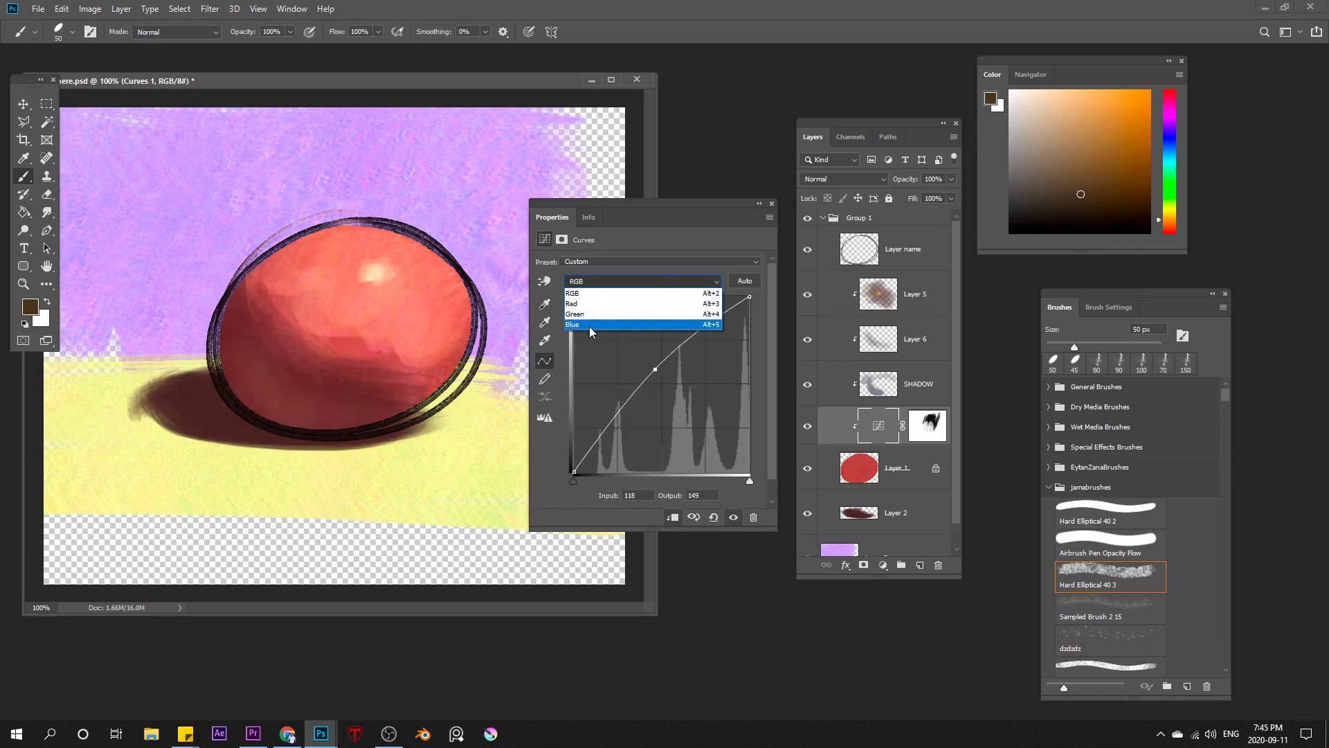
{"action": "left_click", "coordinate": [575, 306]}
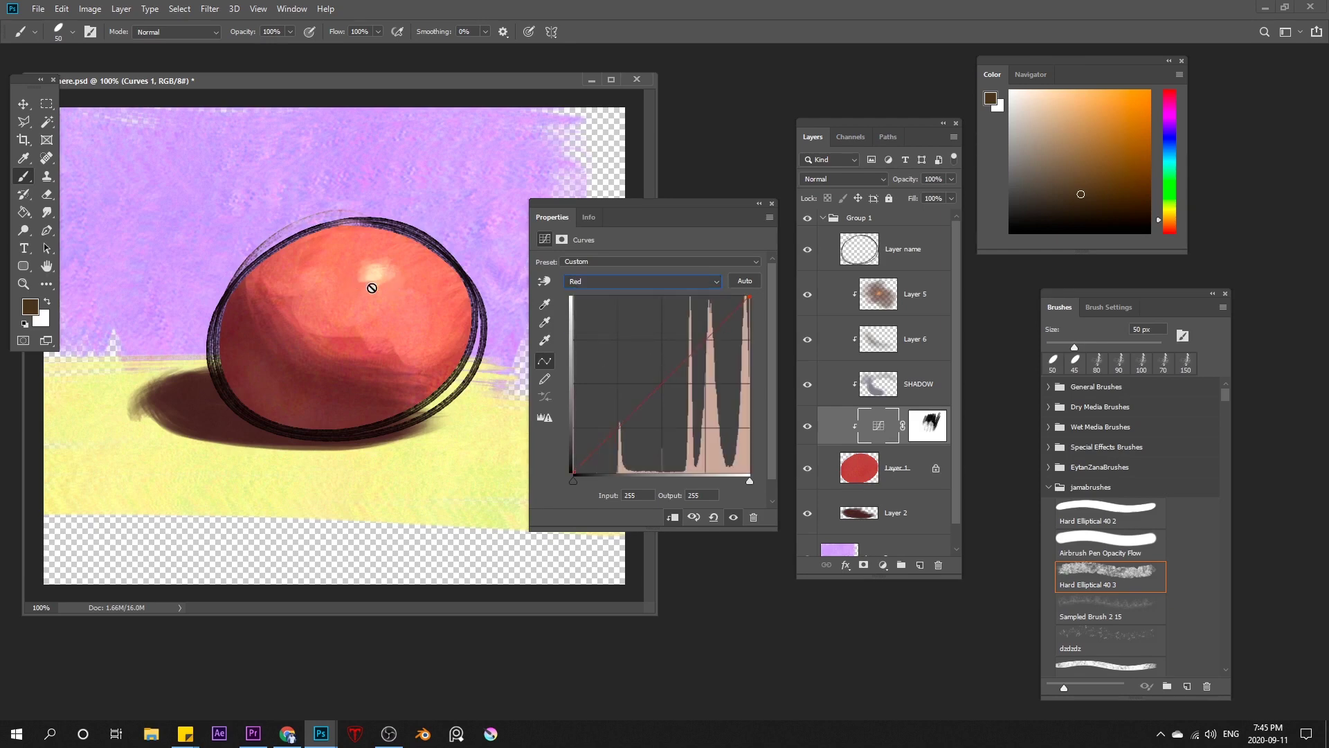
{"action": "left_click_drag", "start_coordinate": [659, 380], "coordinate": [705, 402]}
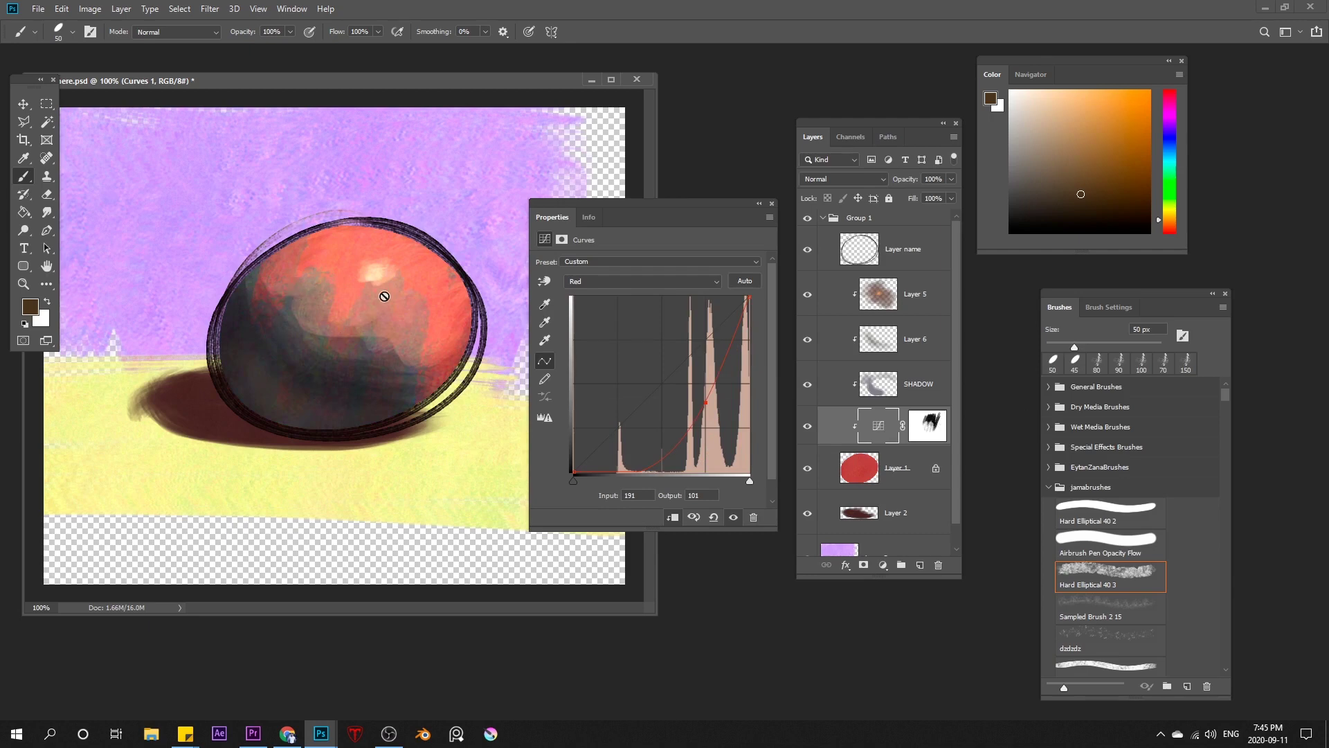
{"action": "left_click", "coordinate": [772, 203]}
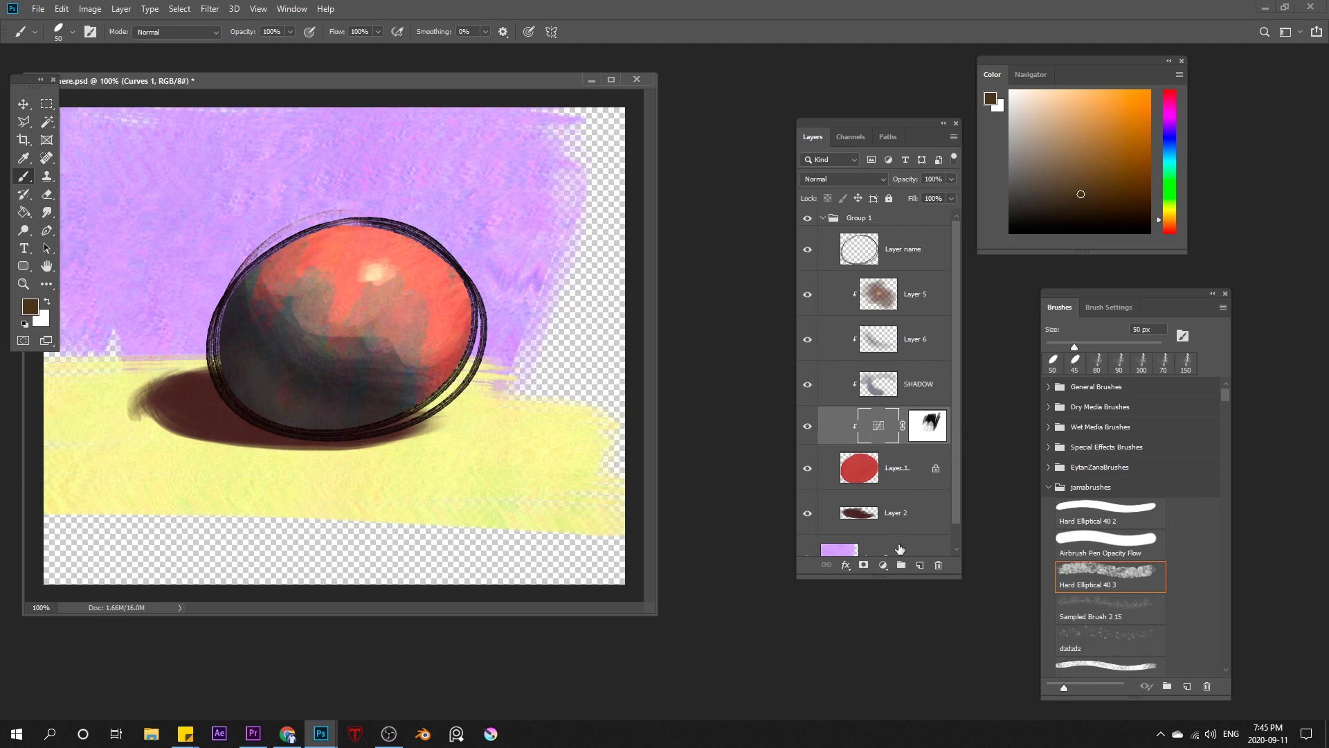
{"action": "left_click", "coordinate": [884, 567]}
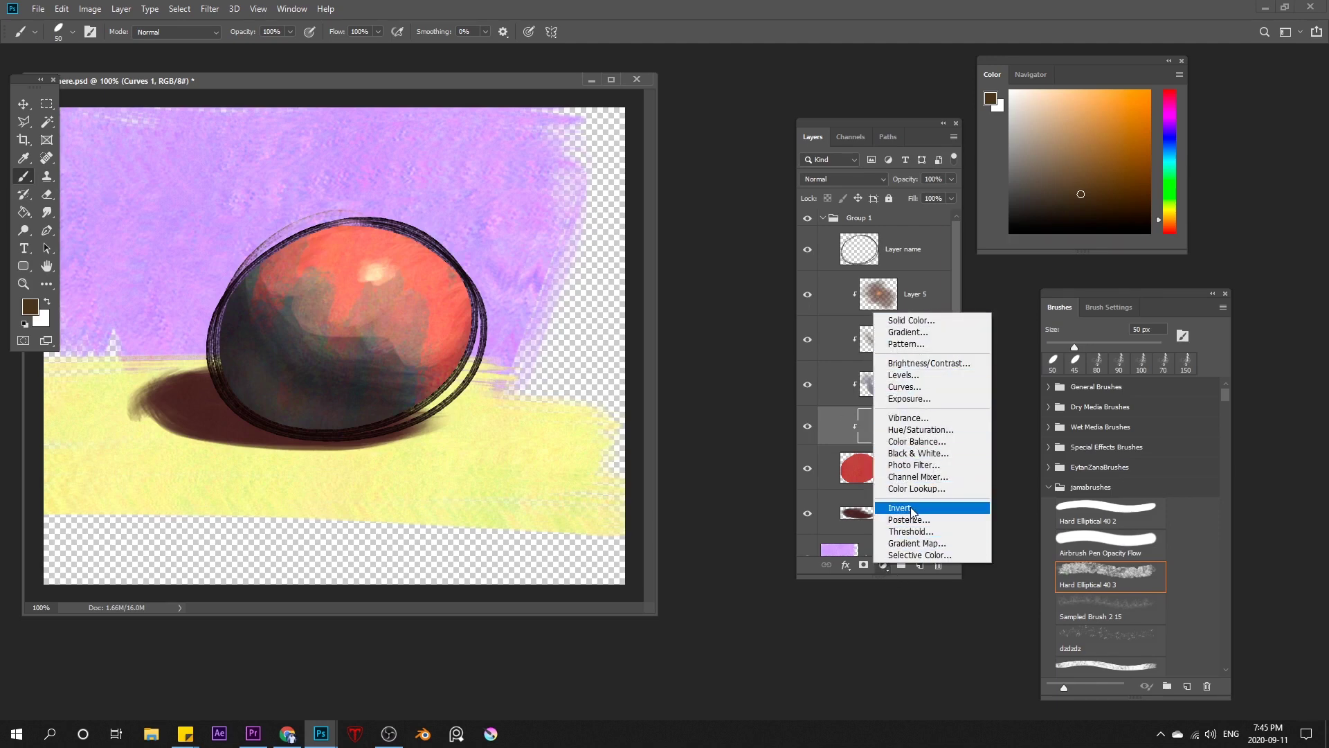
{"action": "left_click", "coordinate": [824, 405]}
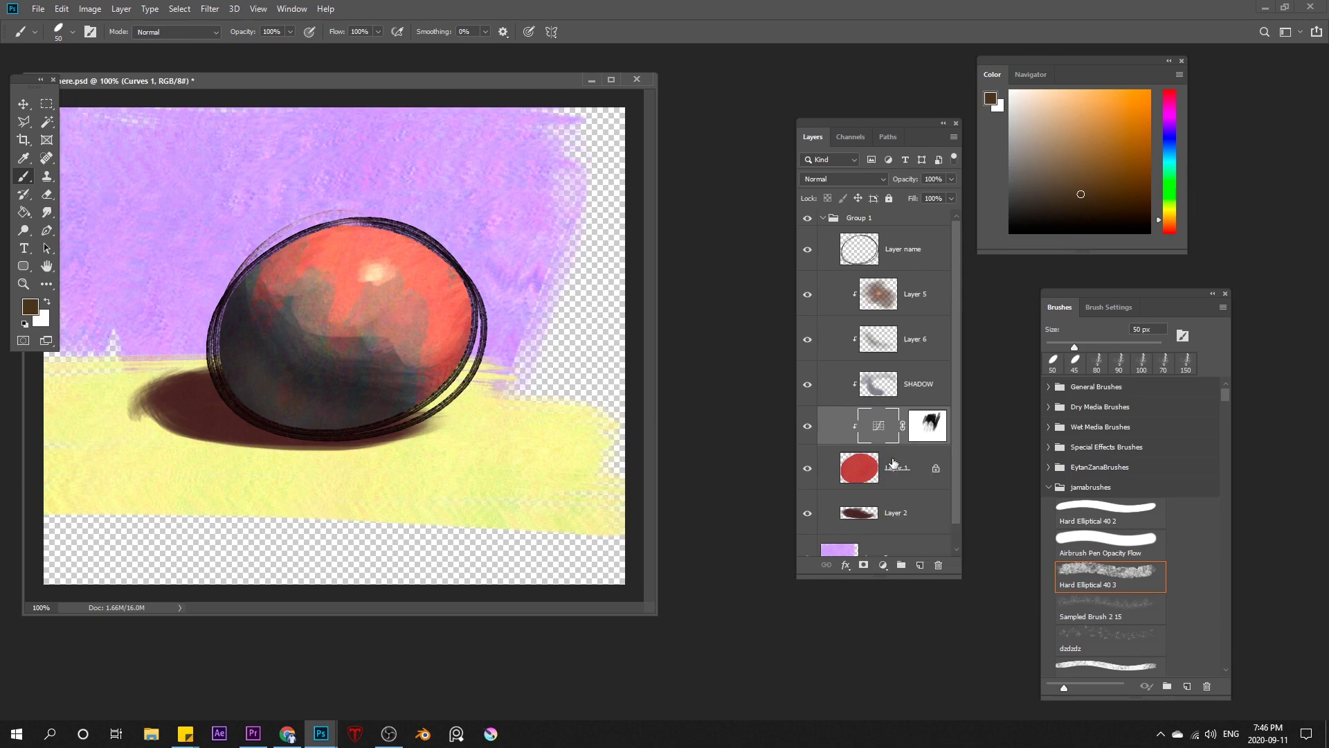